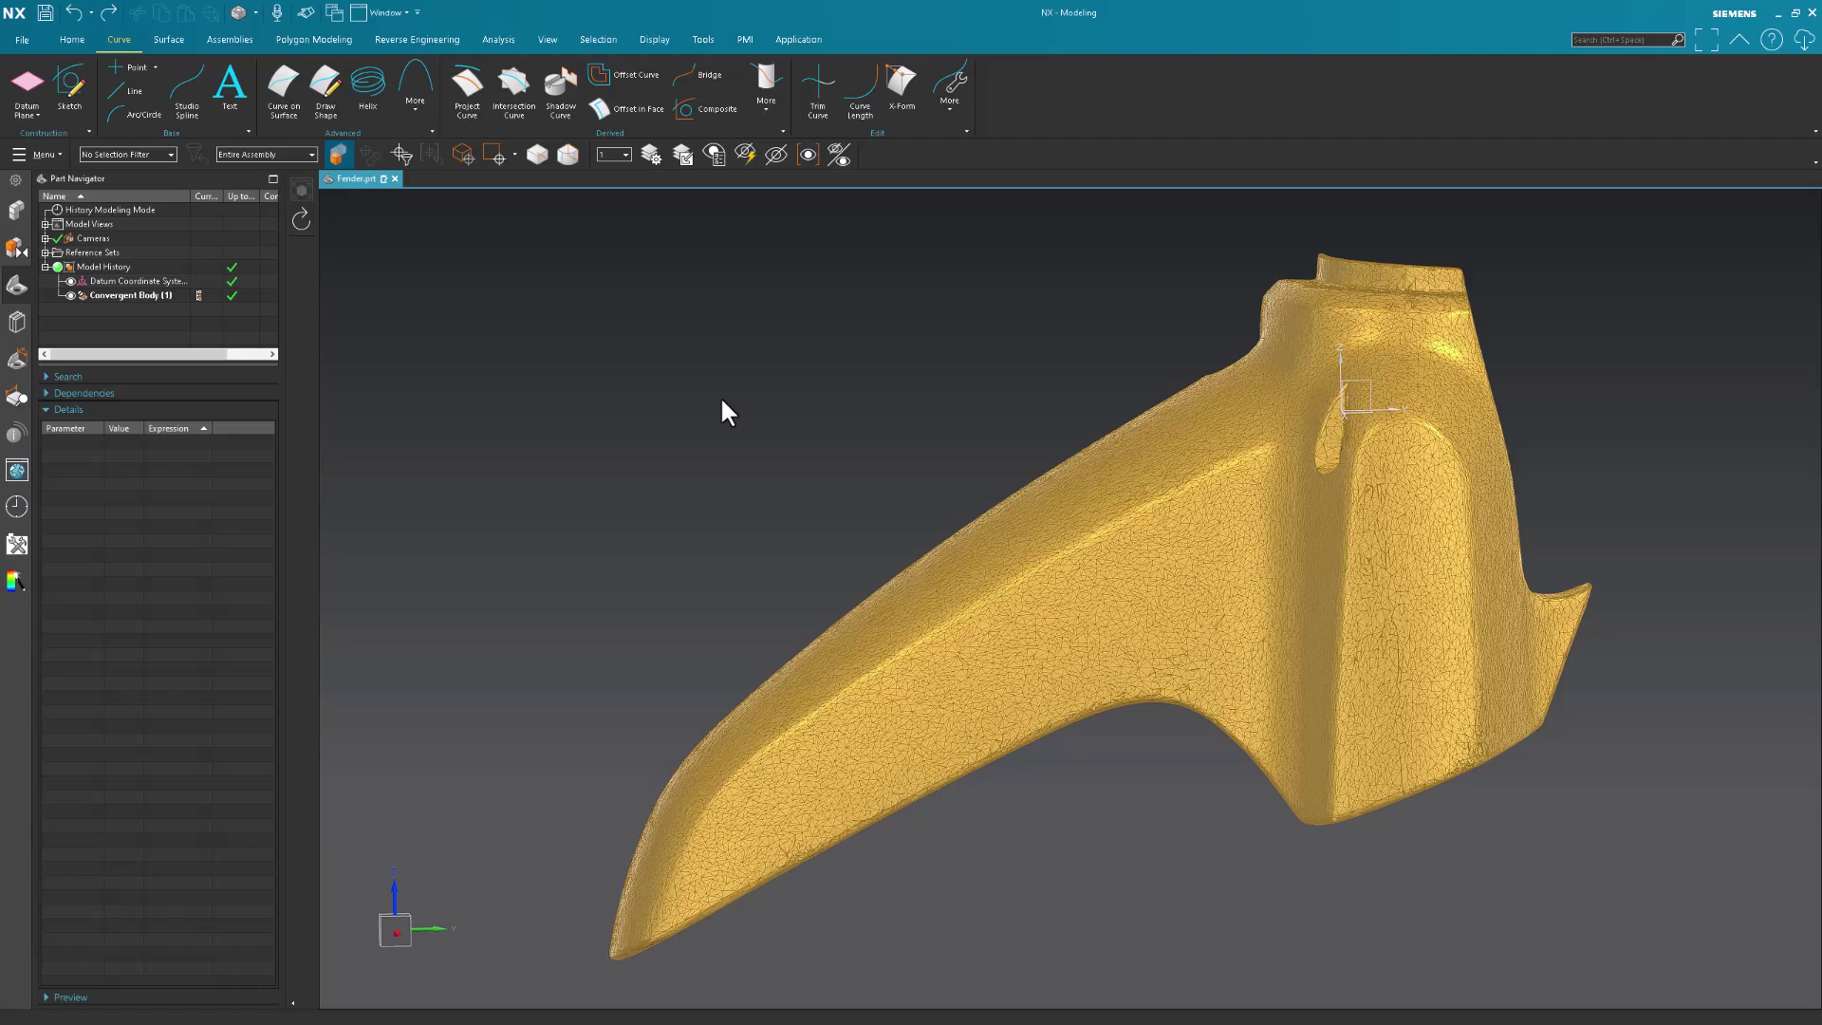
Orient the view along the X axis and frame the fender for drawing.
middle_click_drag(722, 401, 405, 965)
left_click(391, 939)
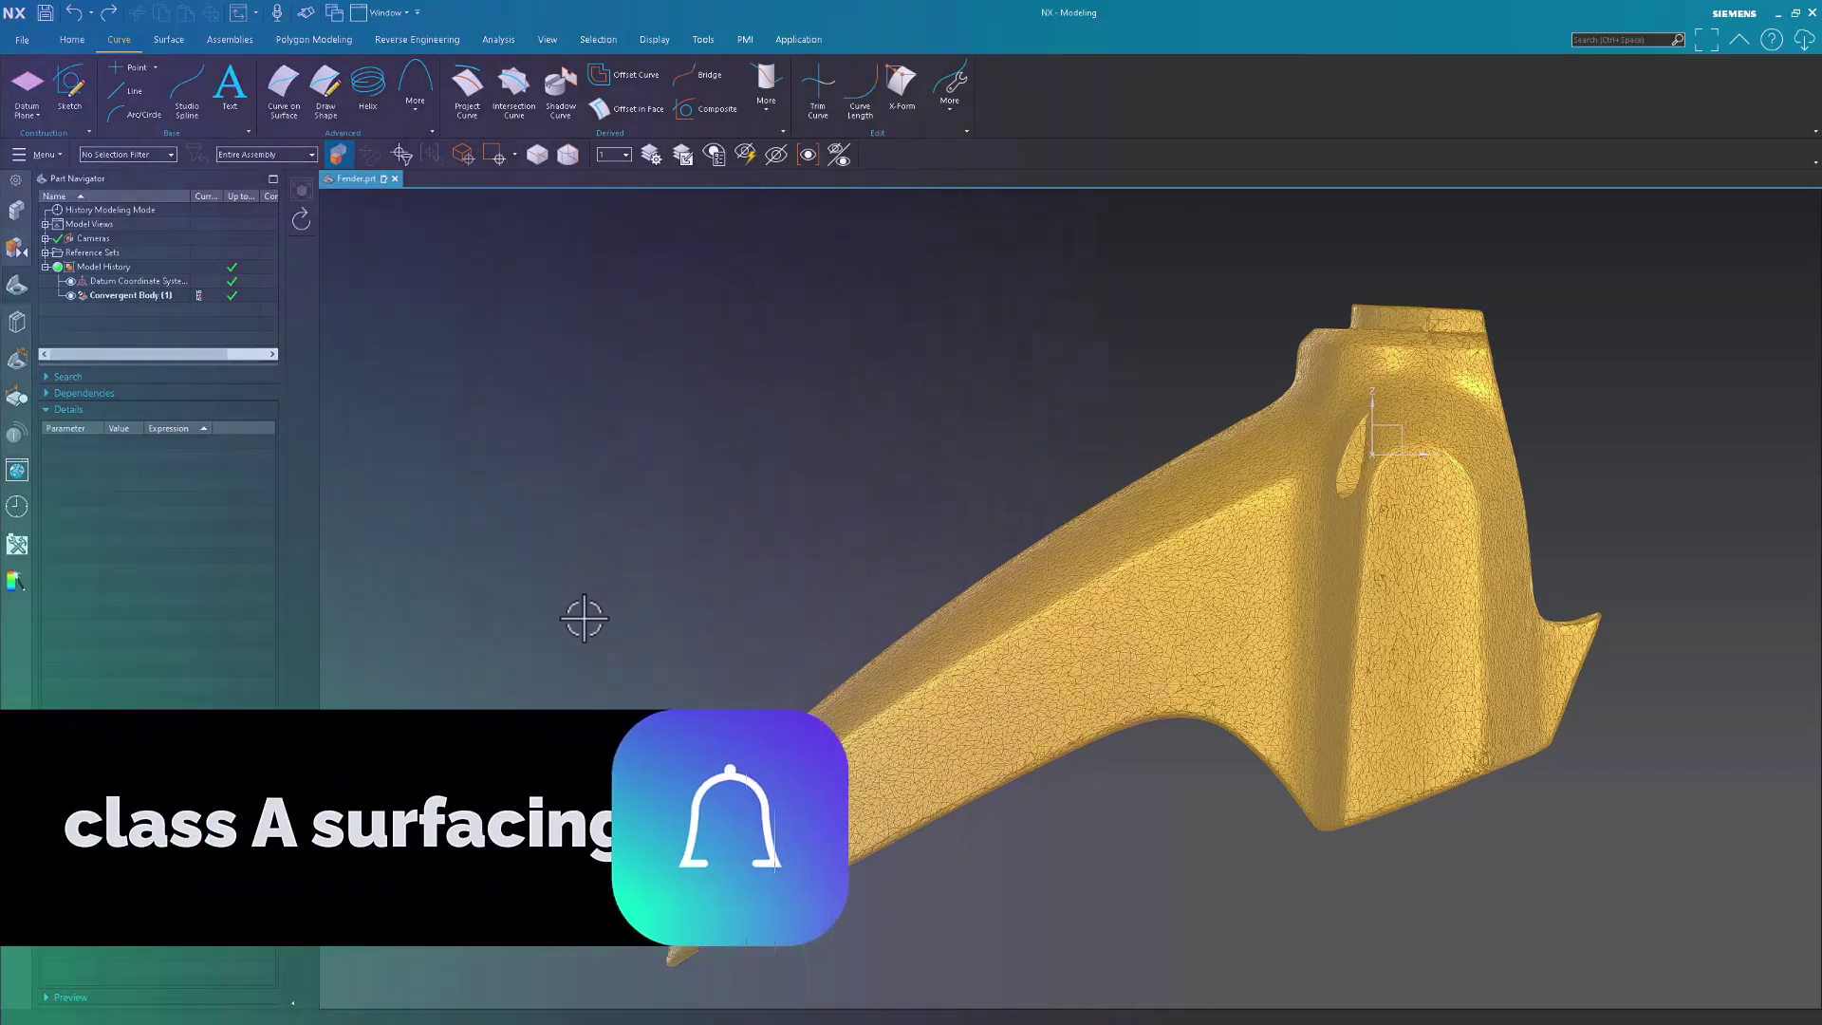
scroll(583, 619, "up", 5)
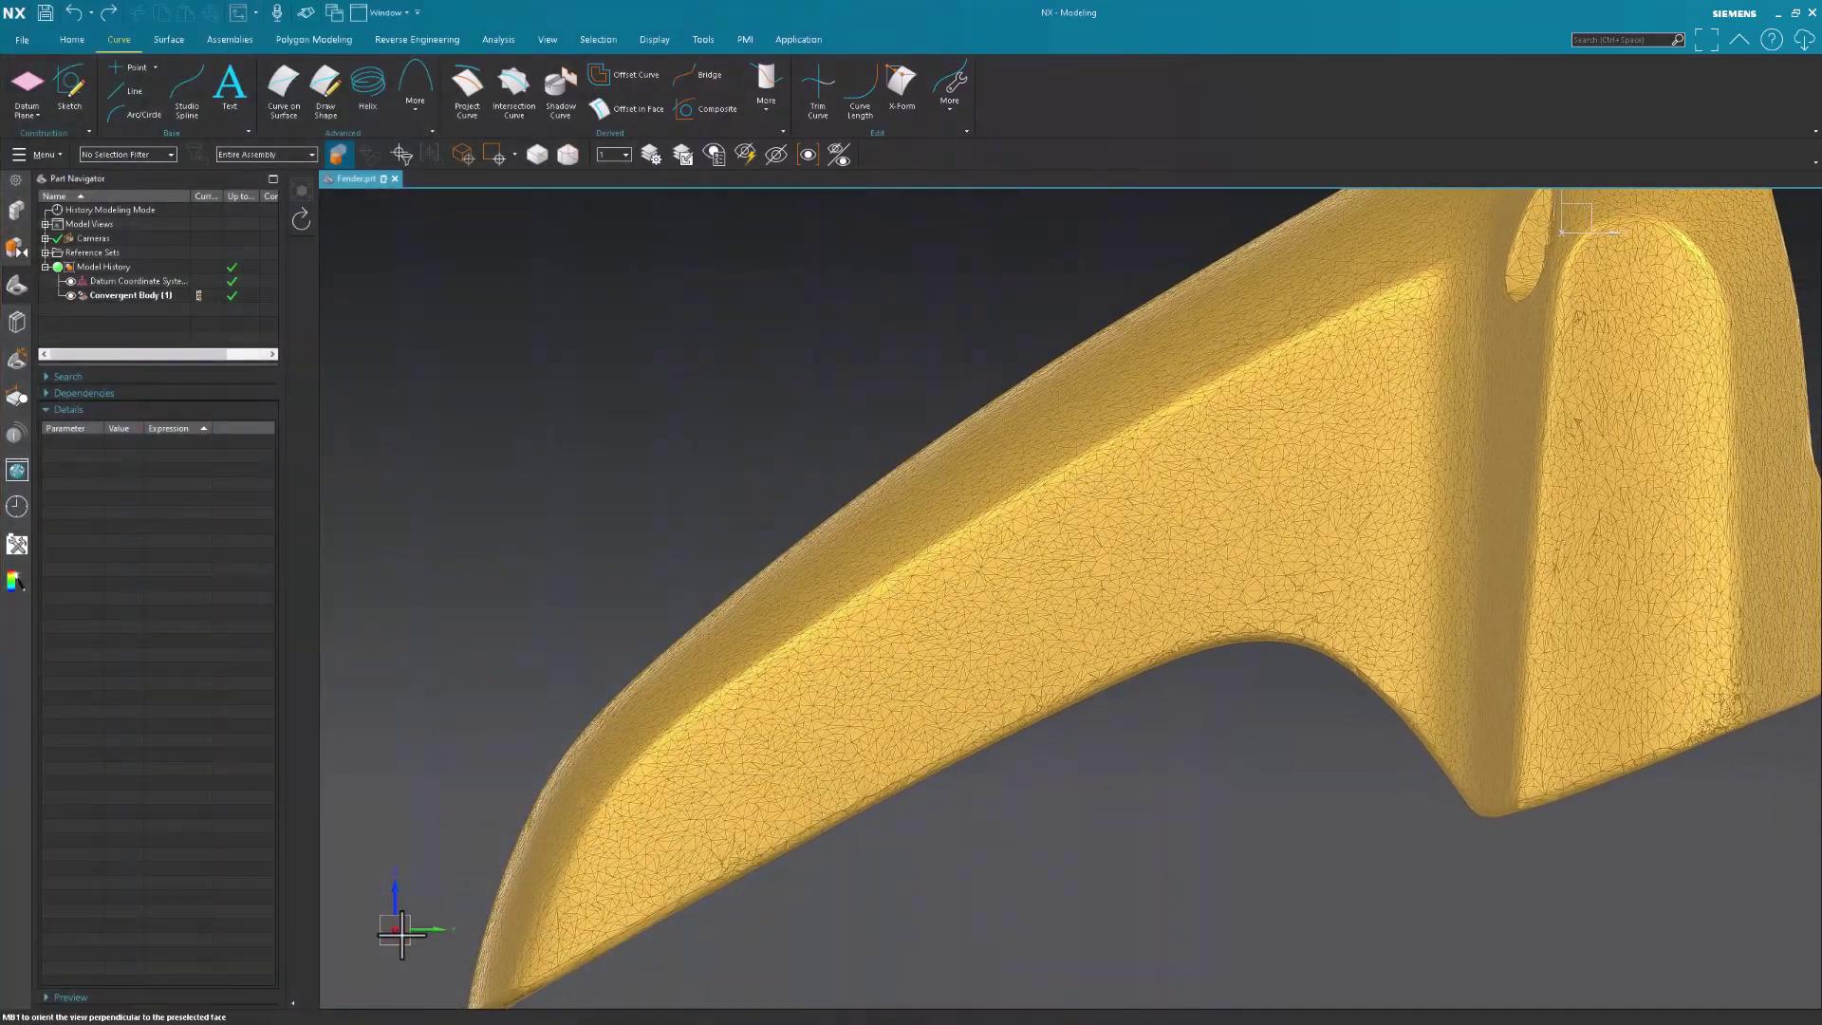
scroll(488, 802, "up", 3)
scroll(488, 802, "down", 5)
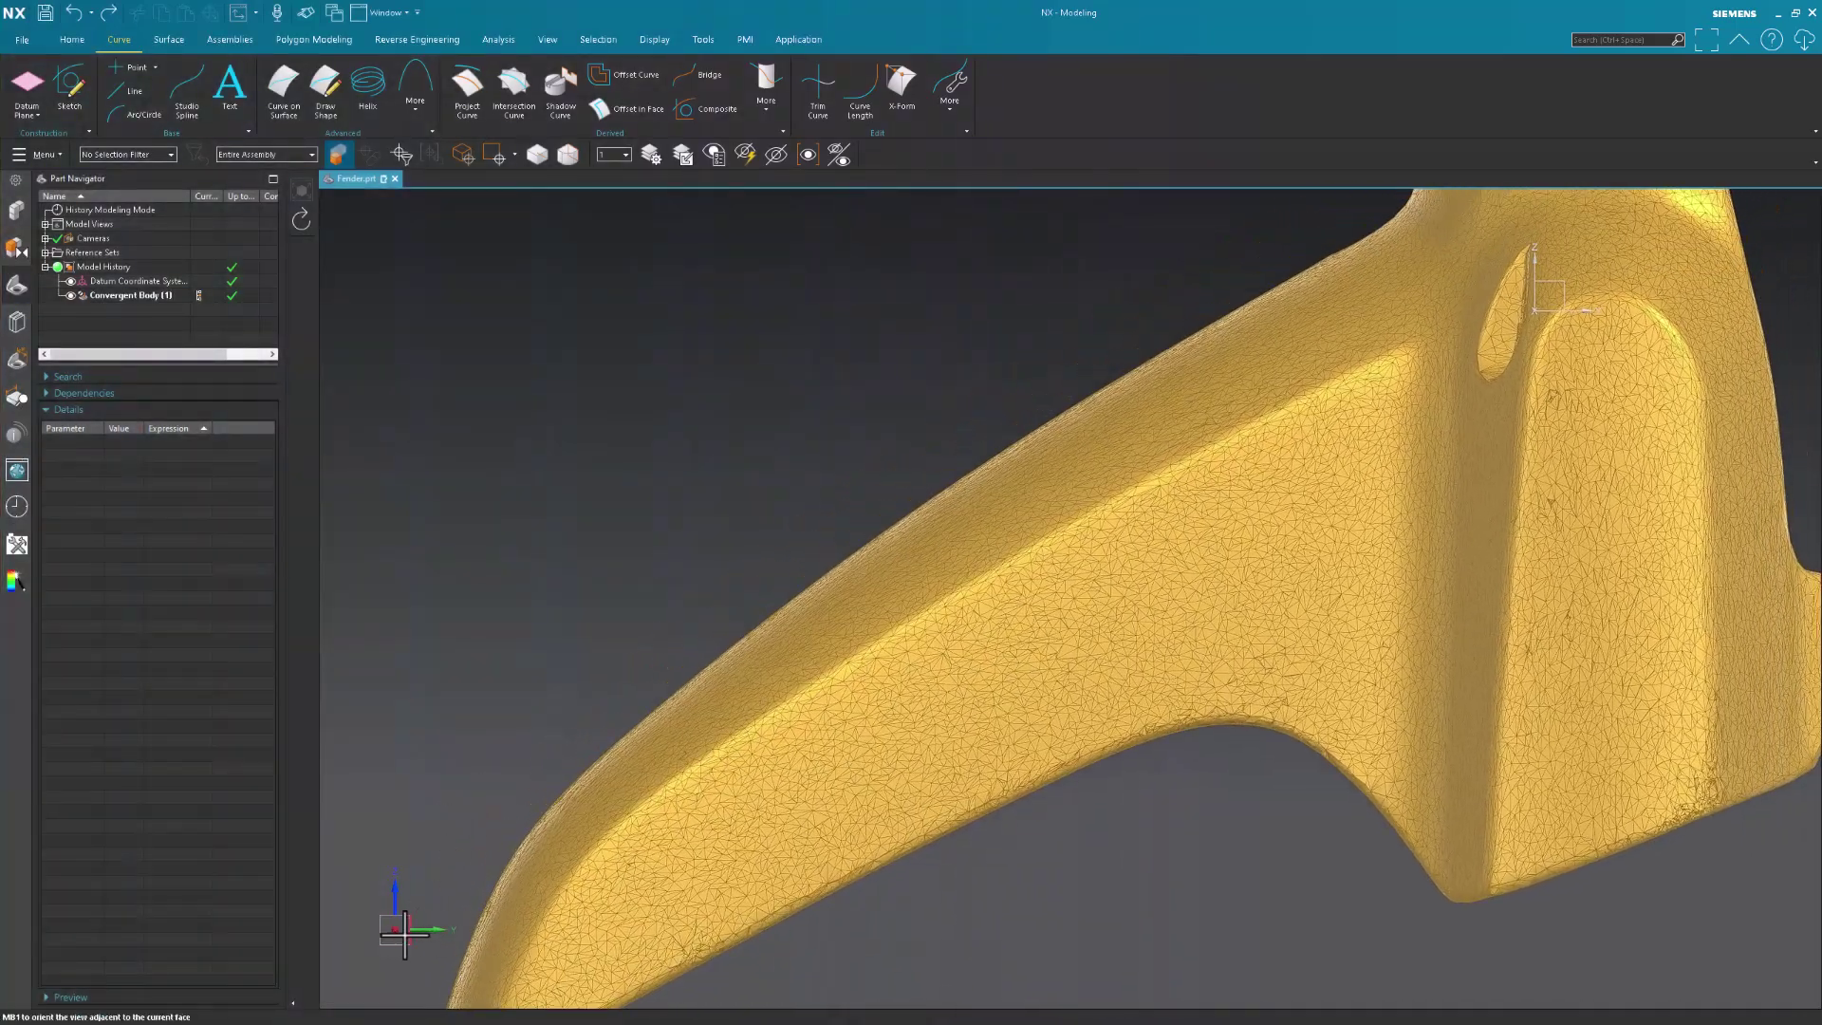
scroll(453, 737, "down", 1)
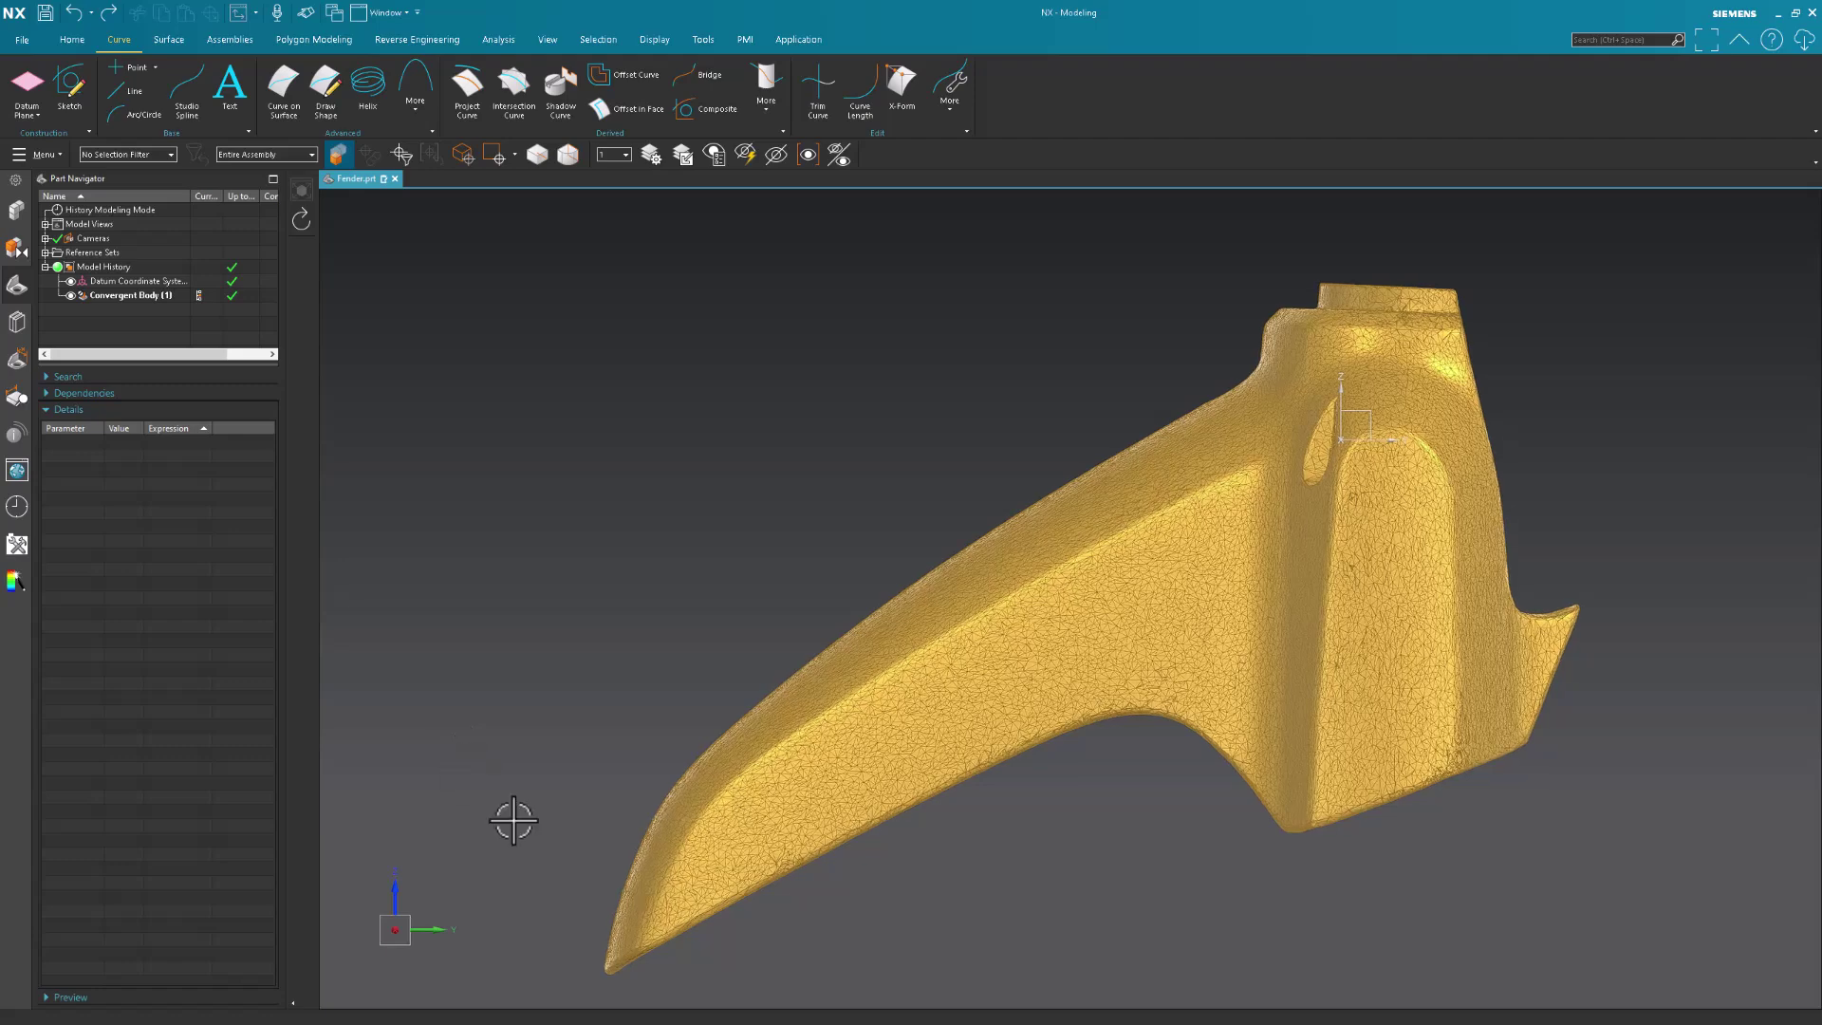
middle_click_drag(521, 822, 544, 770, "shift")
scroll(544, 770, "up", 1)
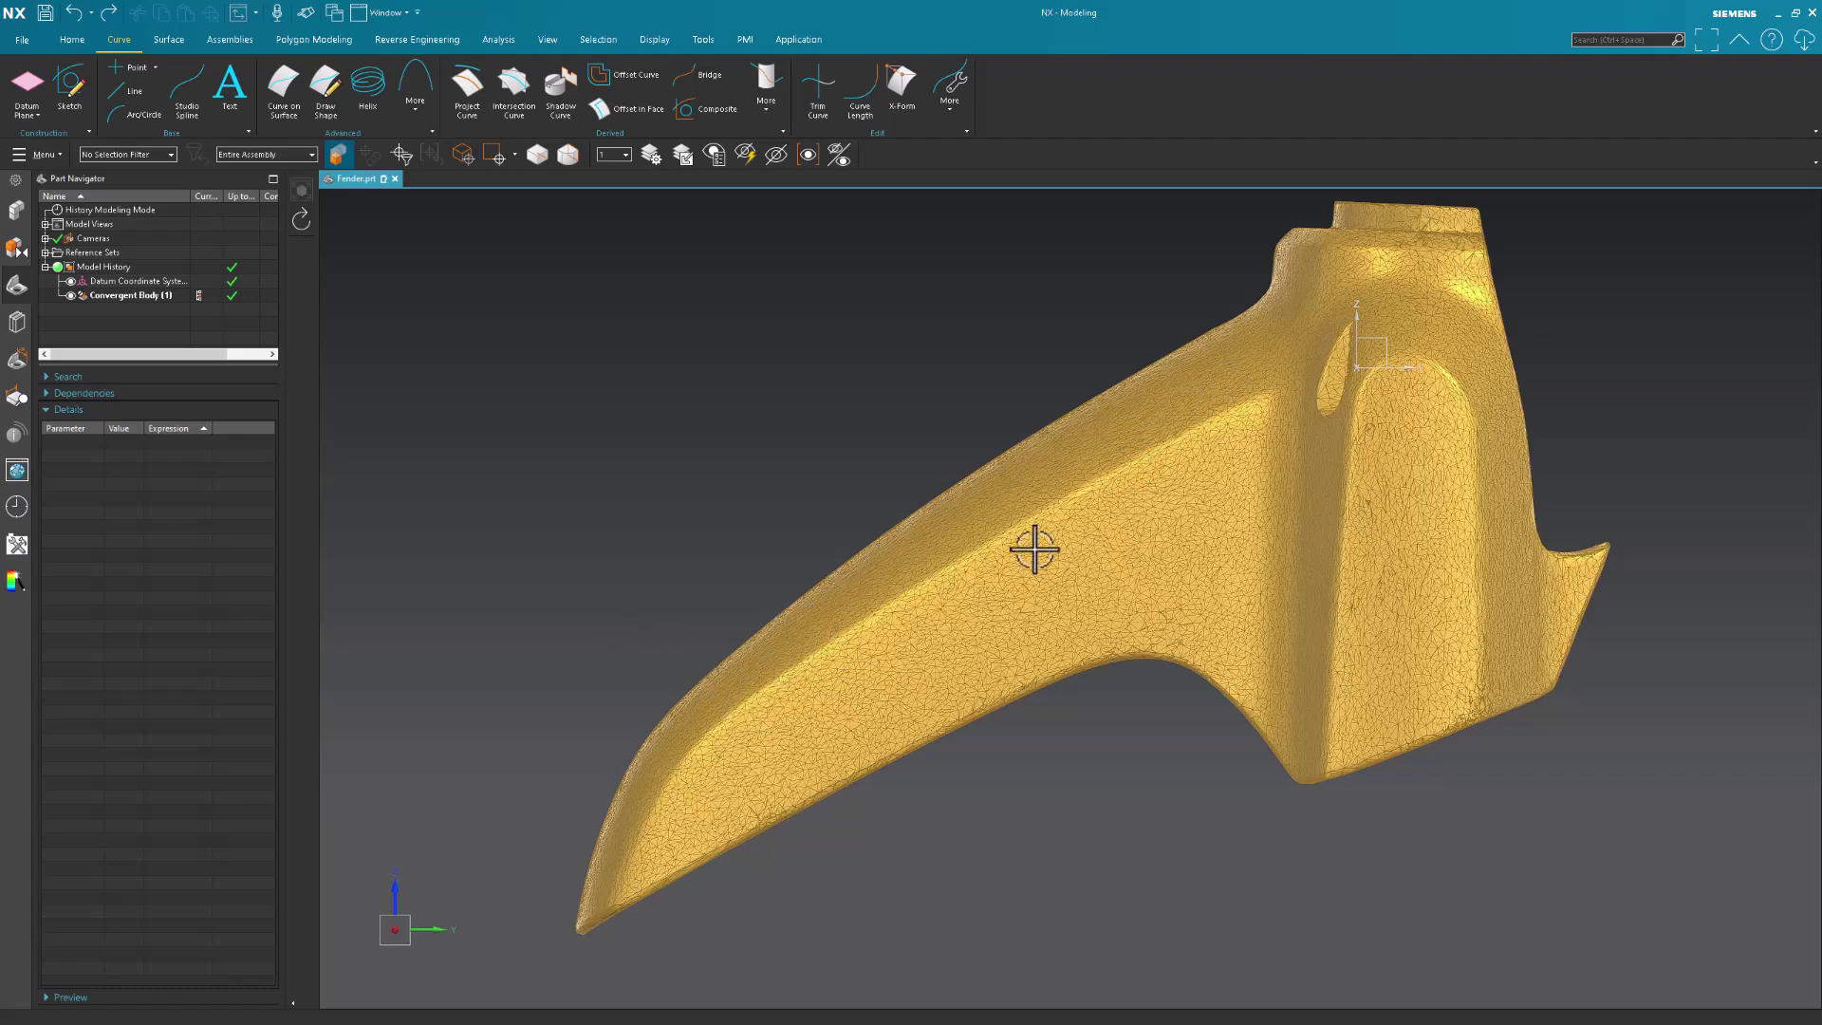
Place three studio spline poles from the front tip, over the top edge, past the rear.
left_click(196, 86)
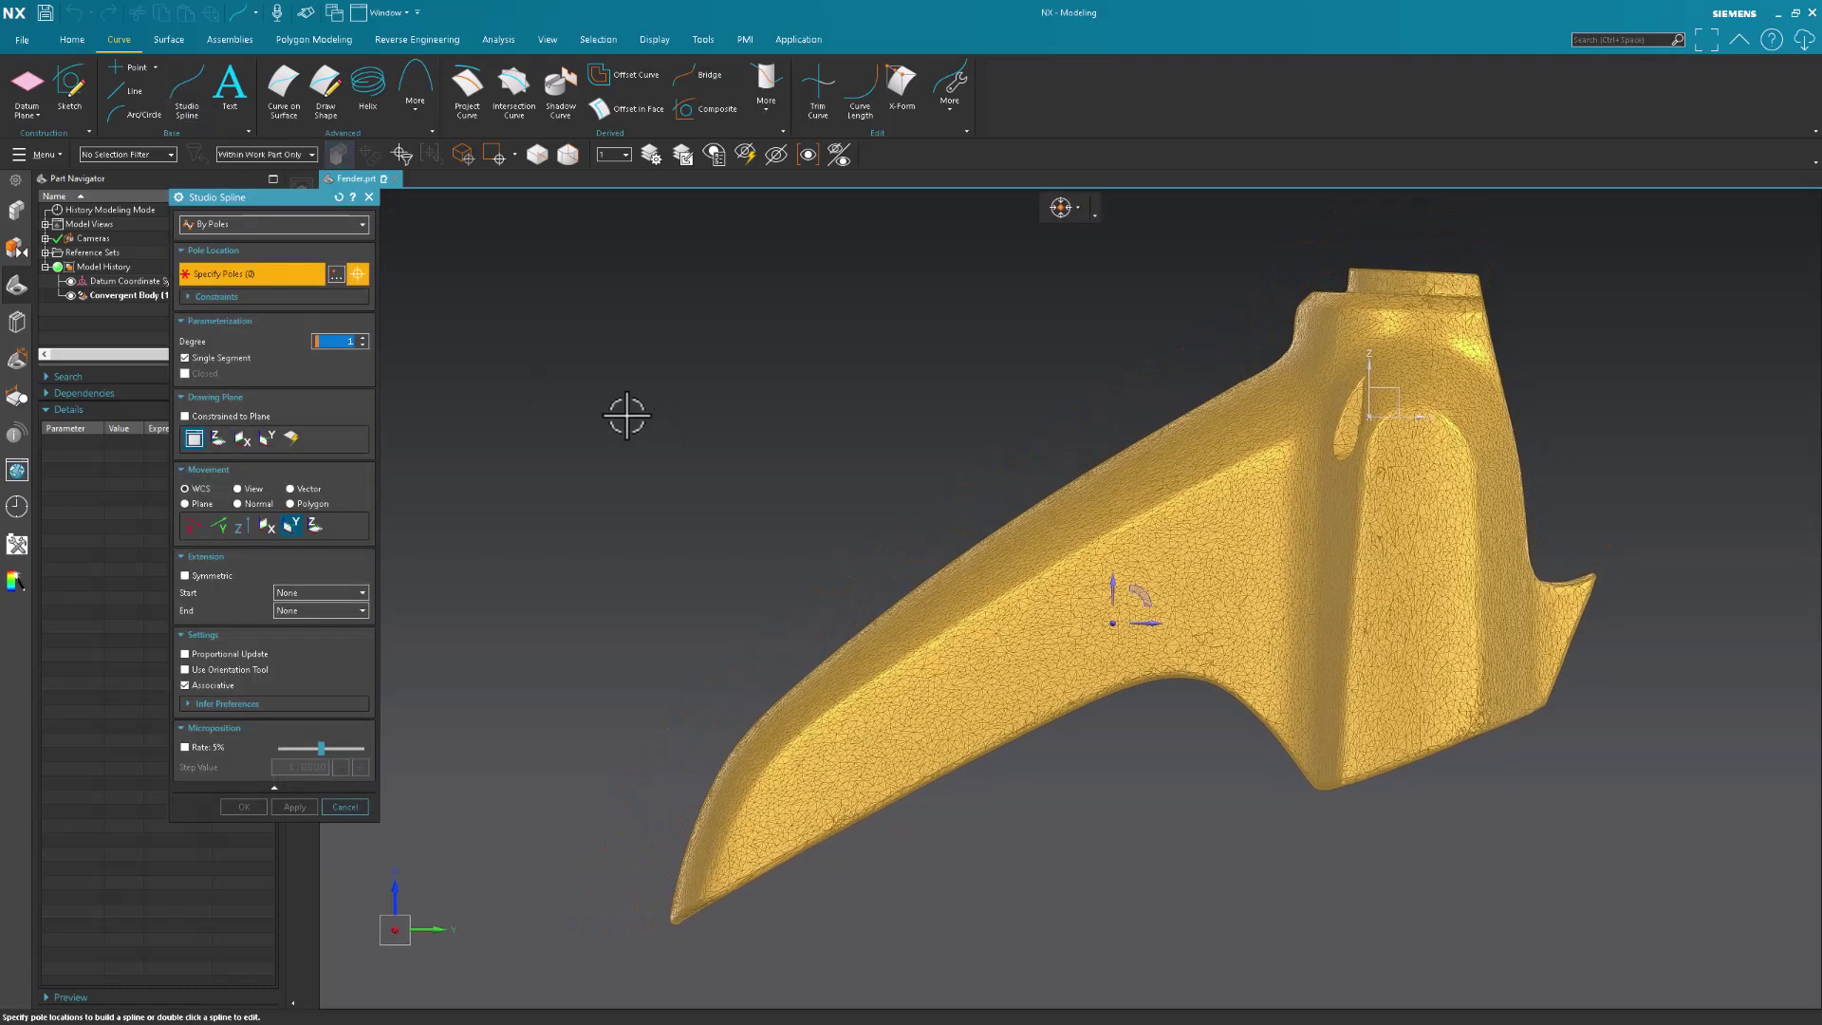
left_click_drag(130, 362, 130, 520)
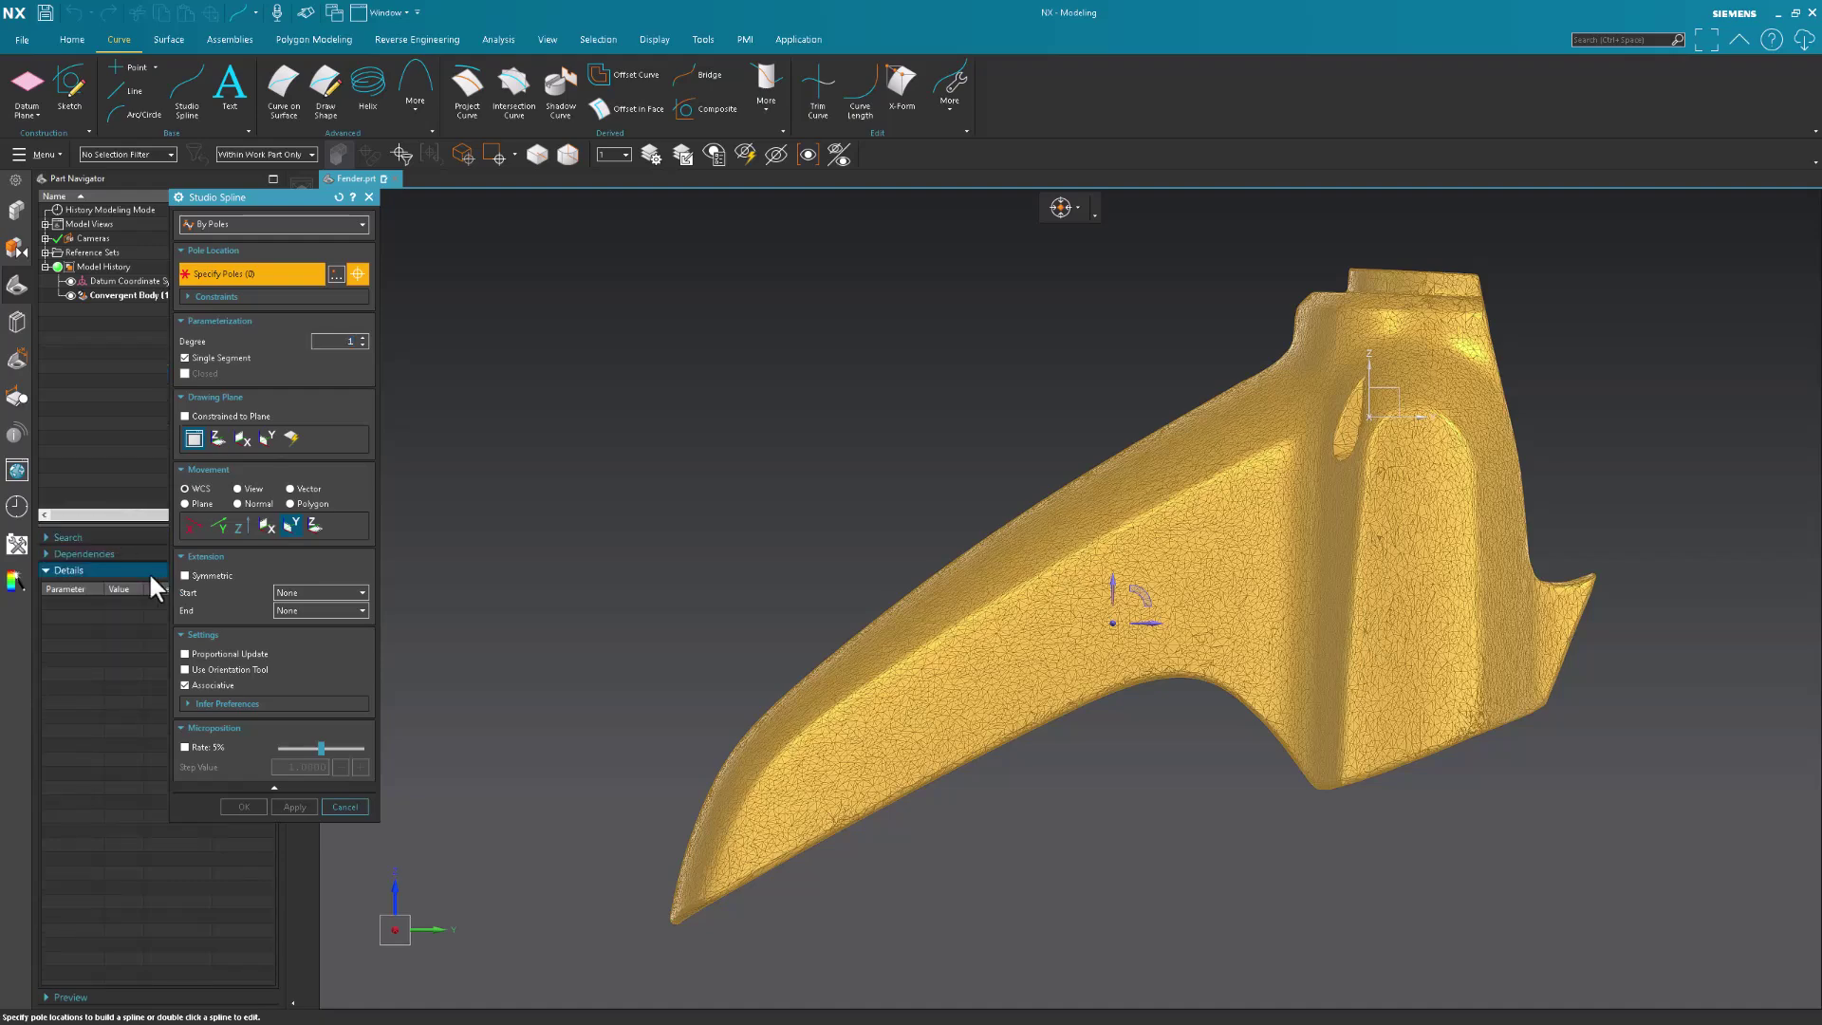
middle_click_drag(715, 769, 685, 769, "shift")
left_click(613, 784)
left_click(862, 533)
left_click(1573, 339)
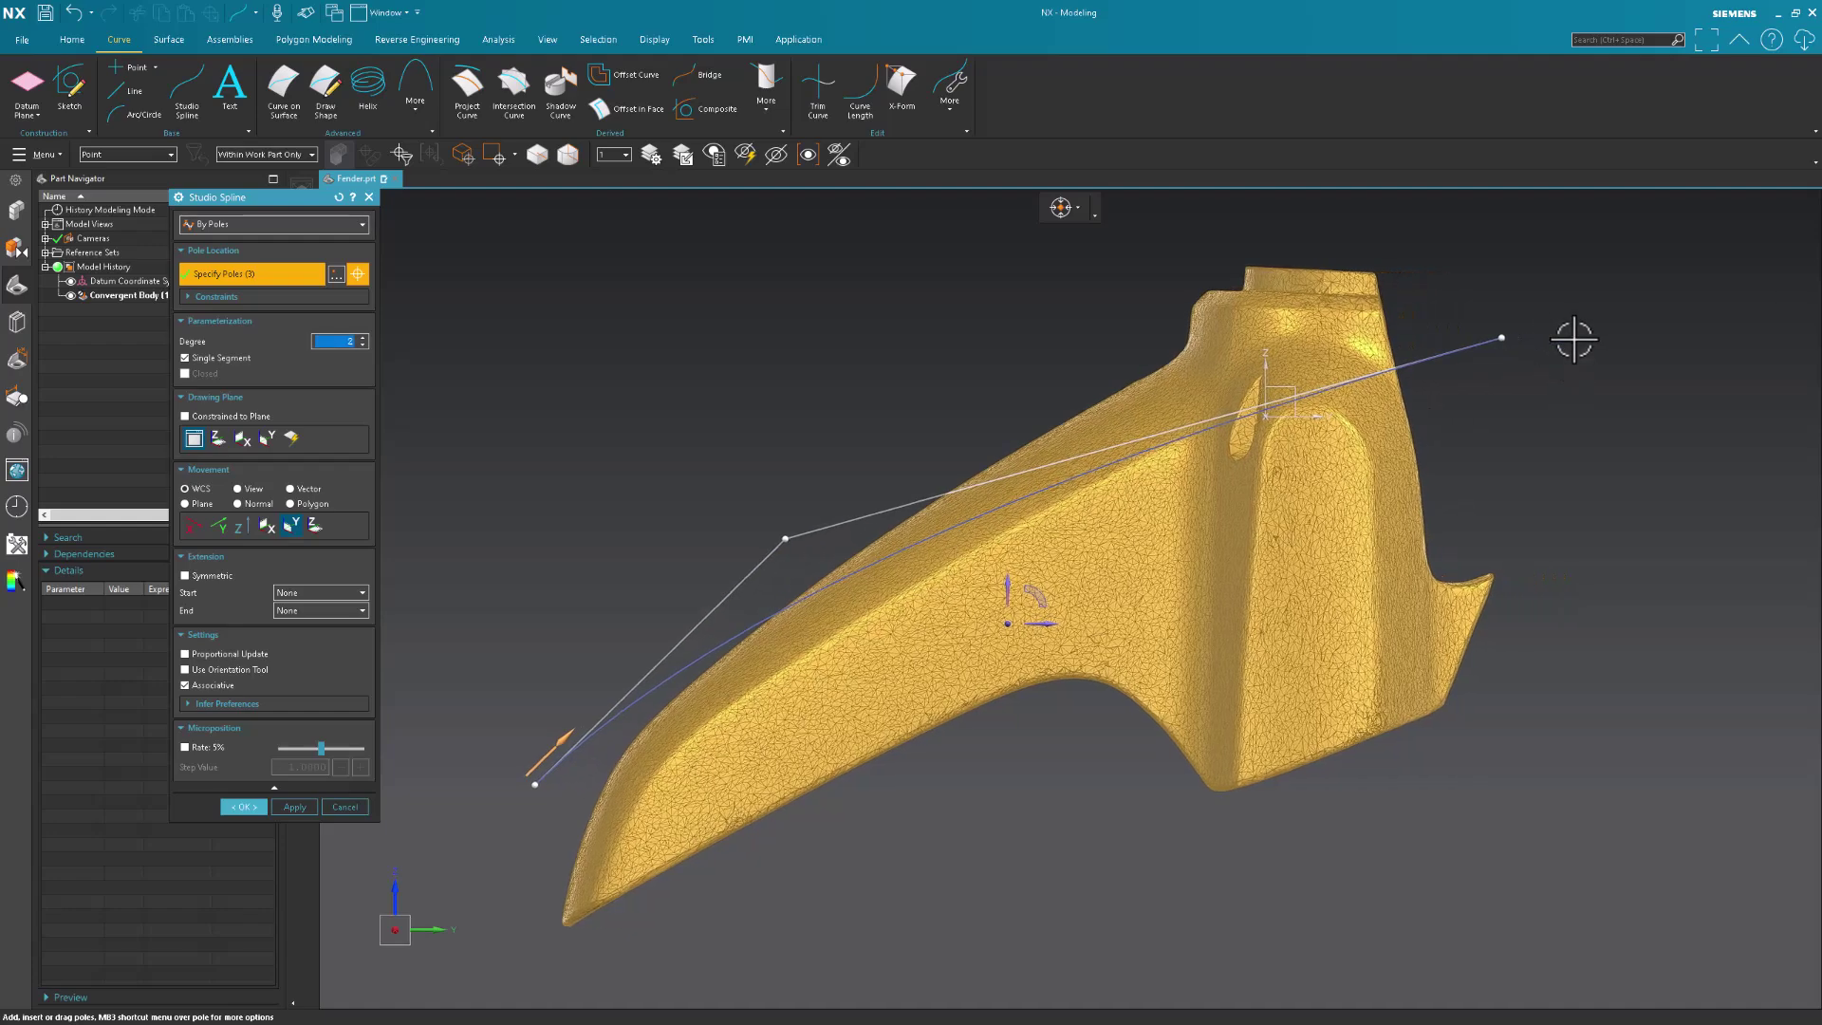
scroll(956, 465, "up", 1)
scroll(978, 674, "down", 1)
left_click_drag(447, 746, 467, 750)
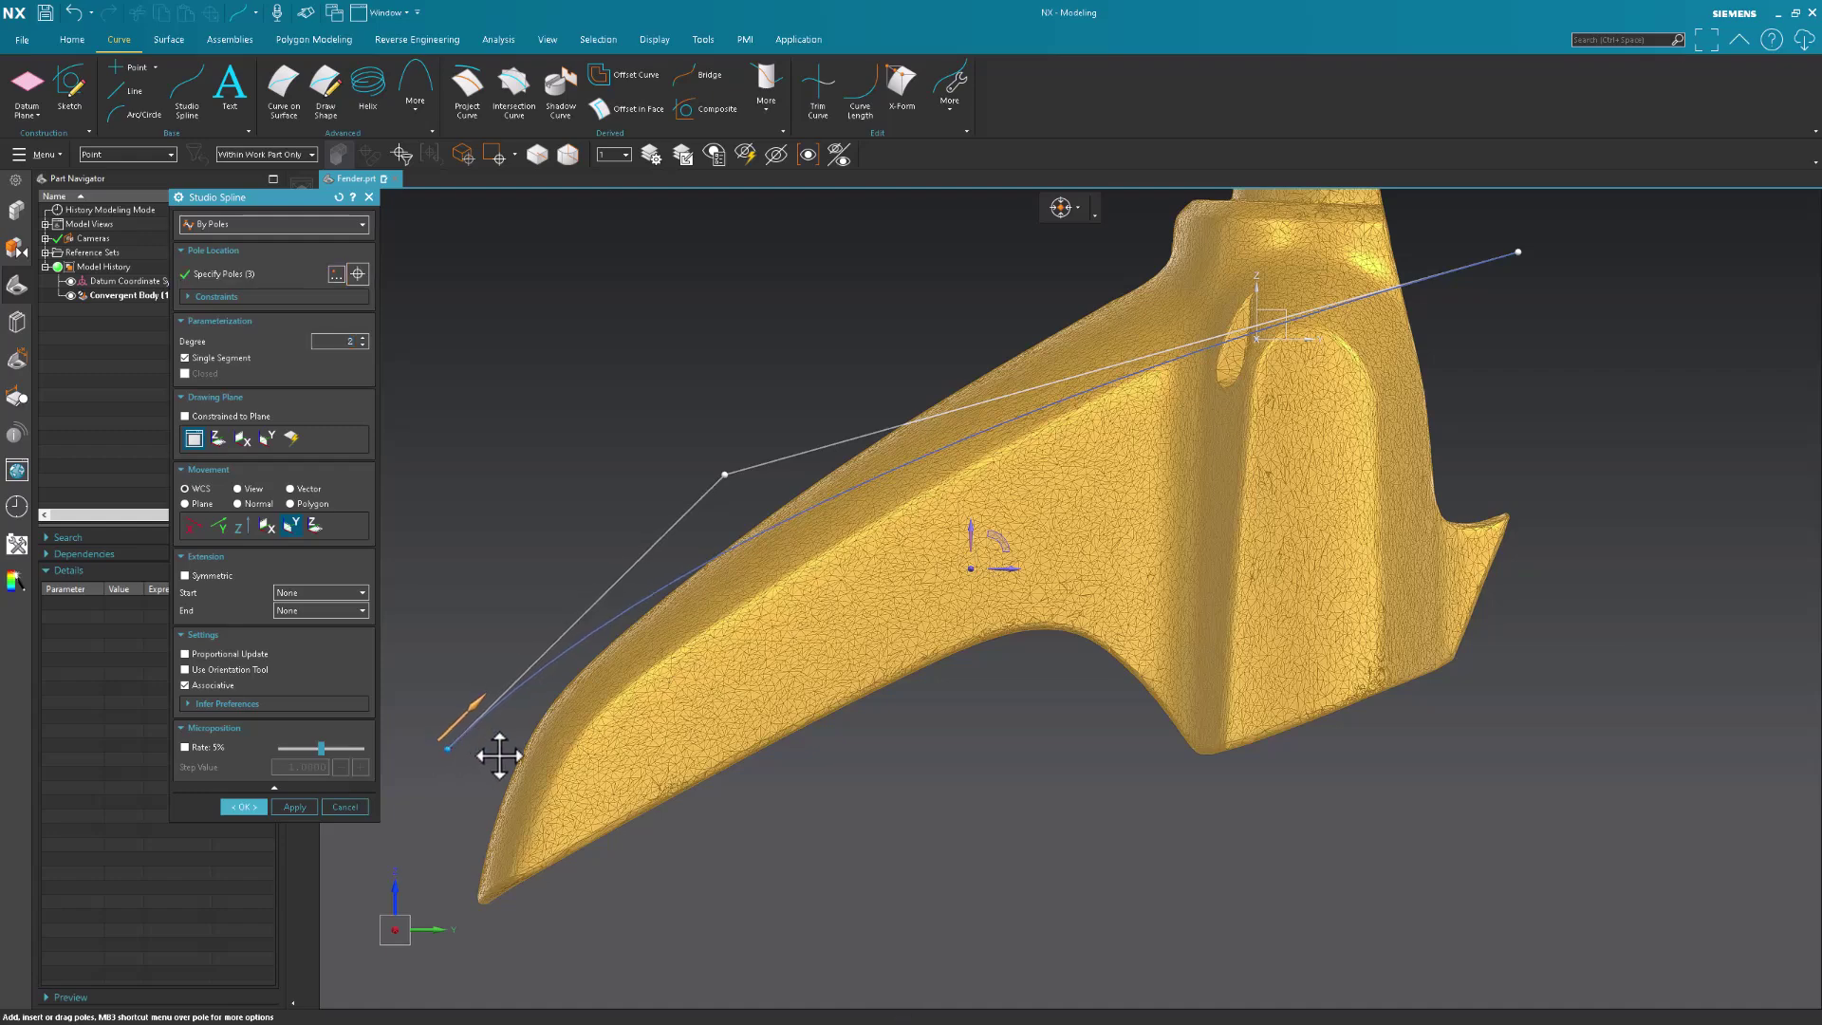
Set pole movement to View and drag the start, middle and end poles toward the top edge.
left_click(249, 488)
left_click_drag(725, 474, 805, 387)
left_click_drag(476, 764, 497, 835)
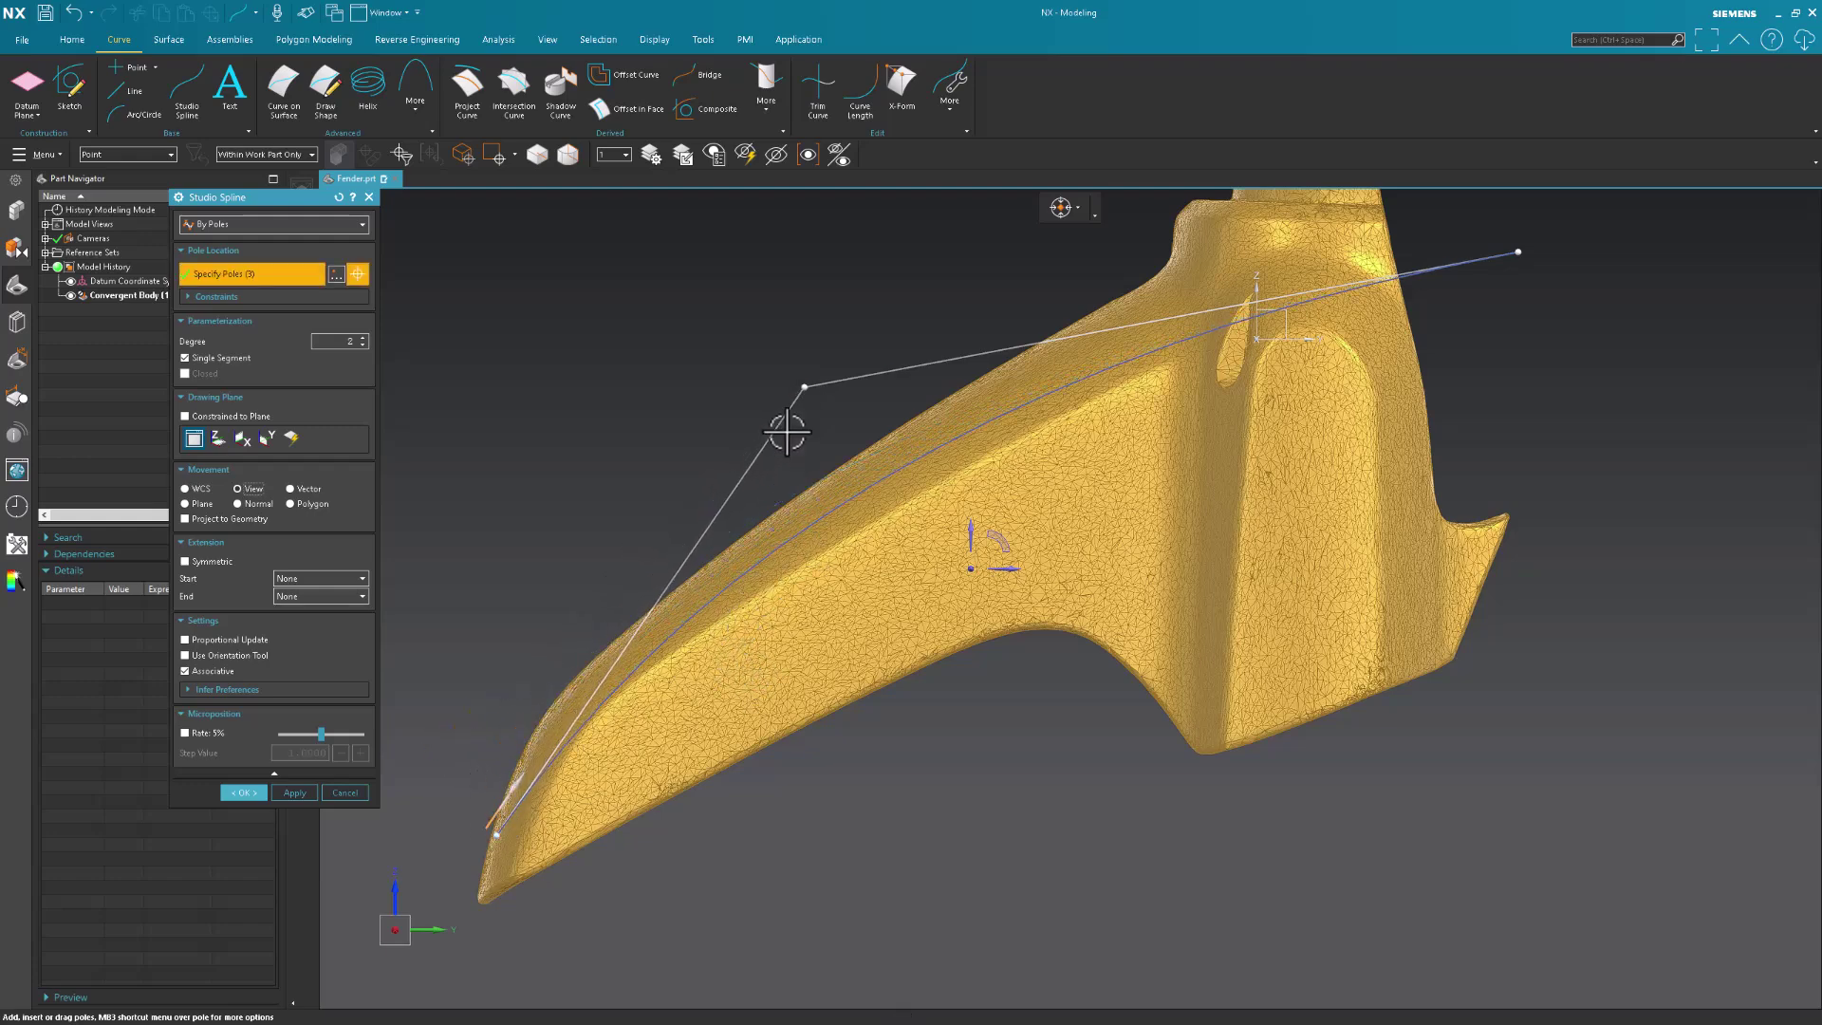
left_click_drag(805, 386, 842, 451)
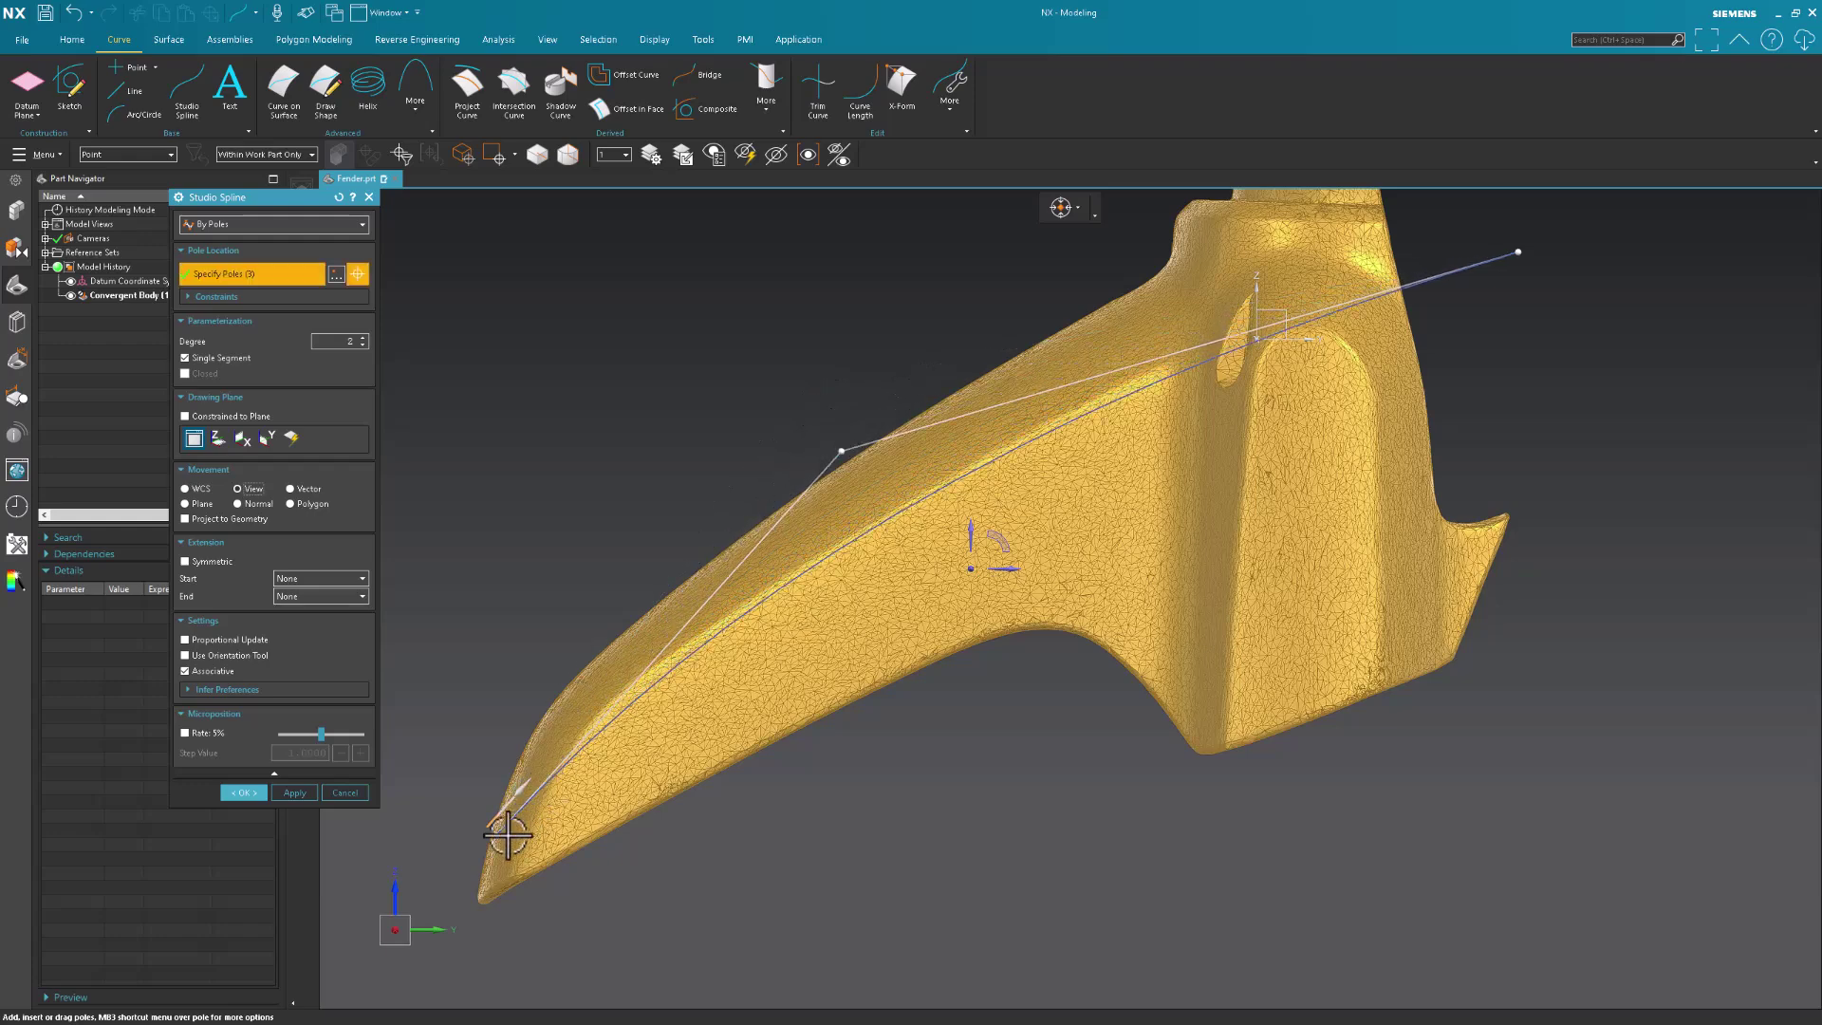
left_click_drag(496, 836, 493, 813)
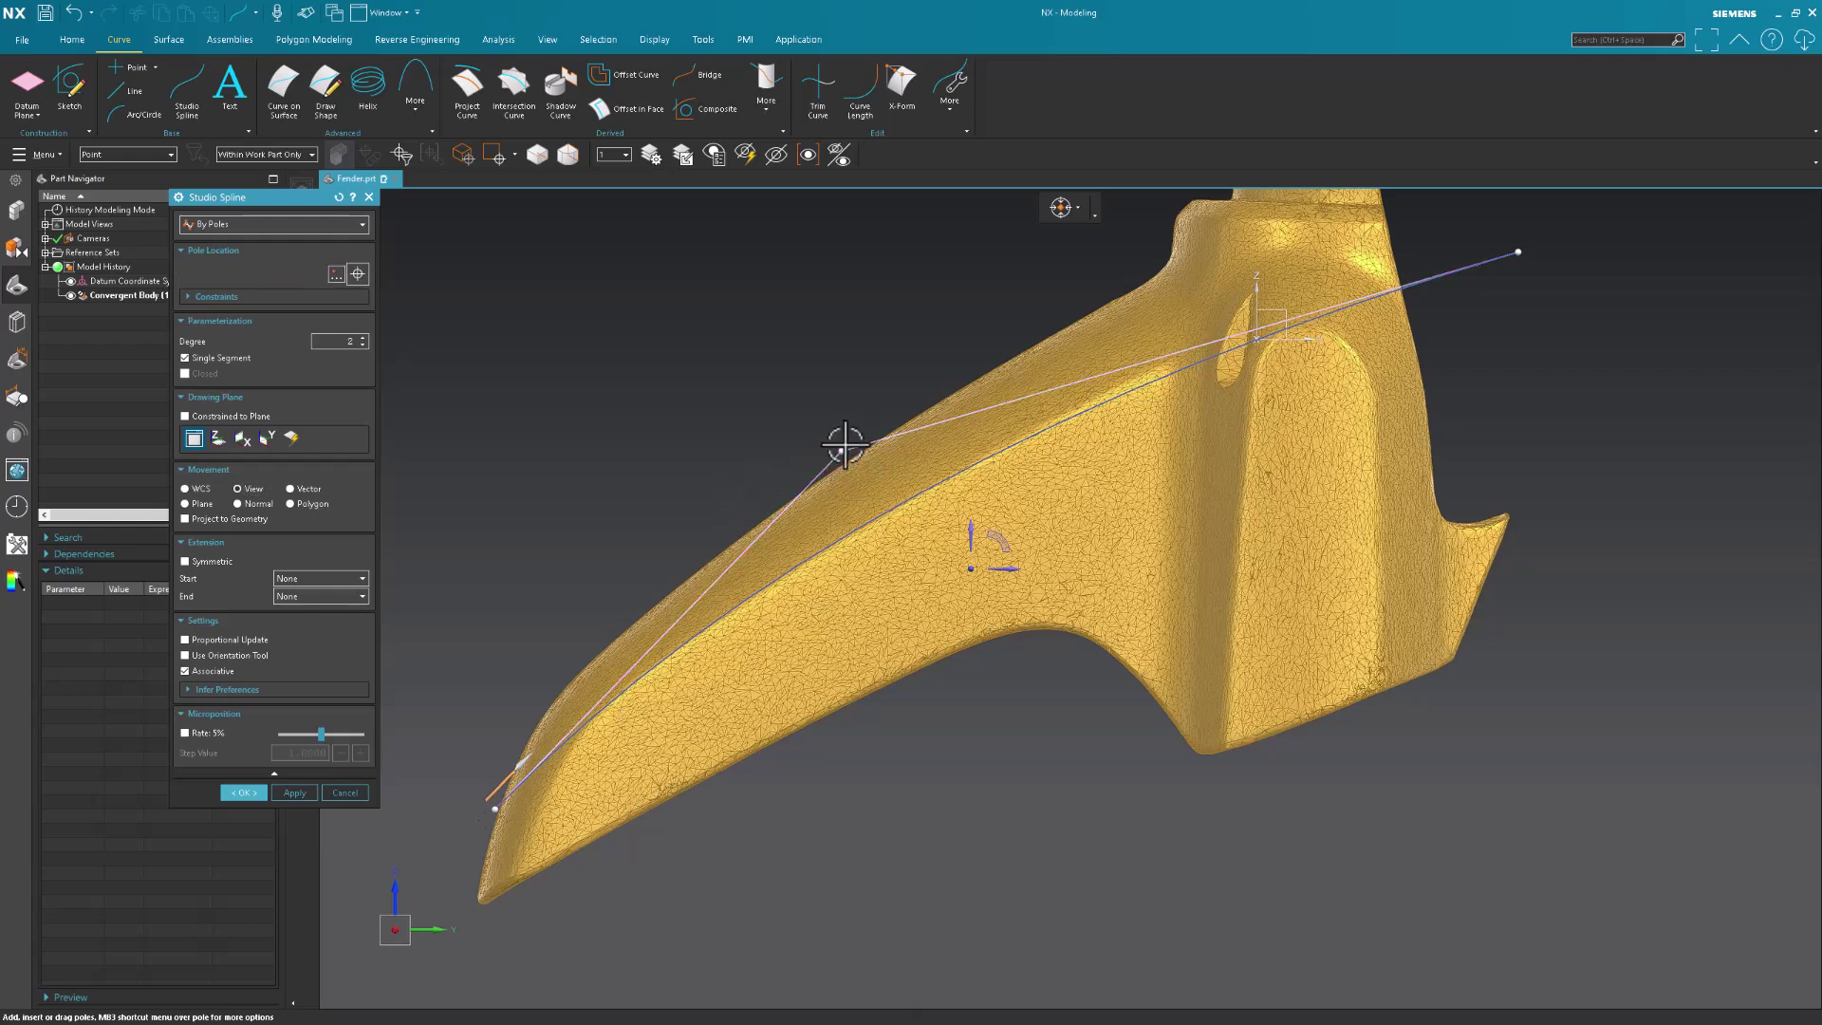
left_click_drag(845, 444, 847, 448)
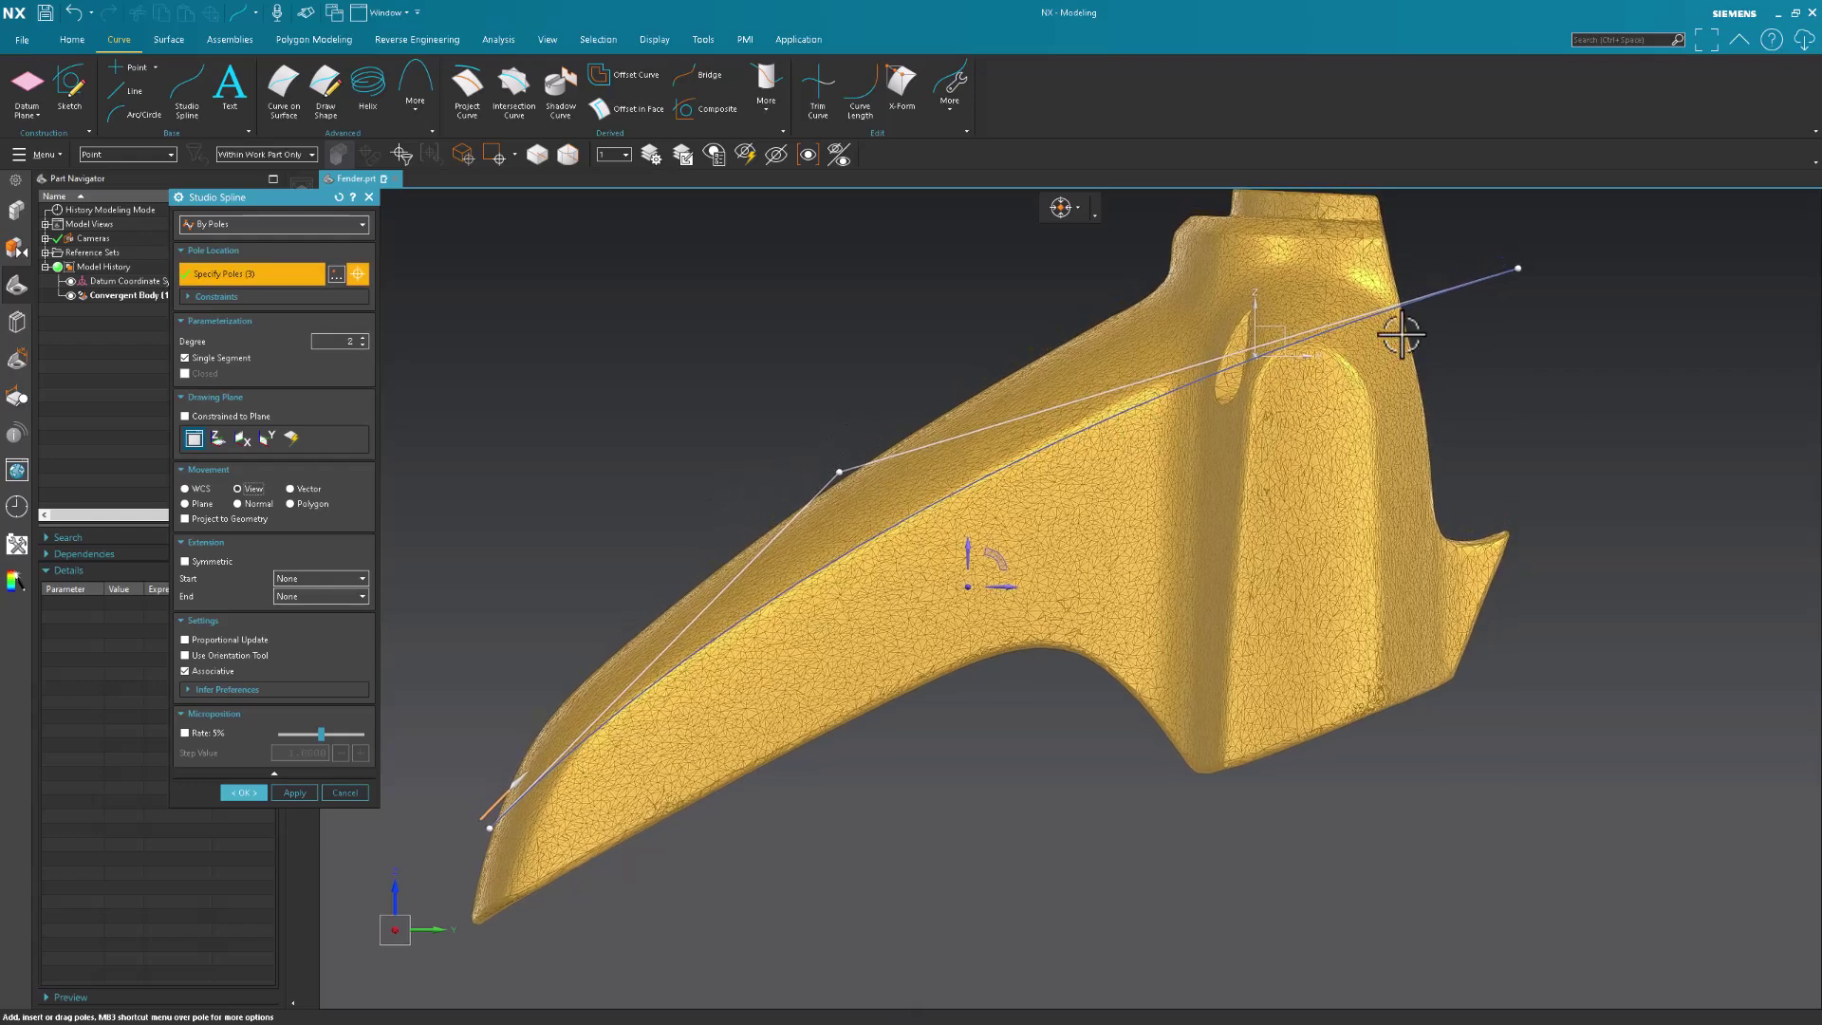
left_click_drag(1517, 266, 1469, 249)
left_click_drag(839, 472, 824, 499)
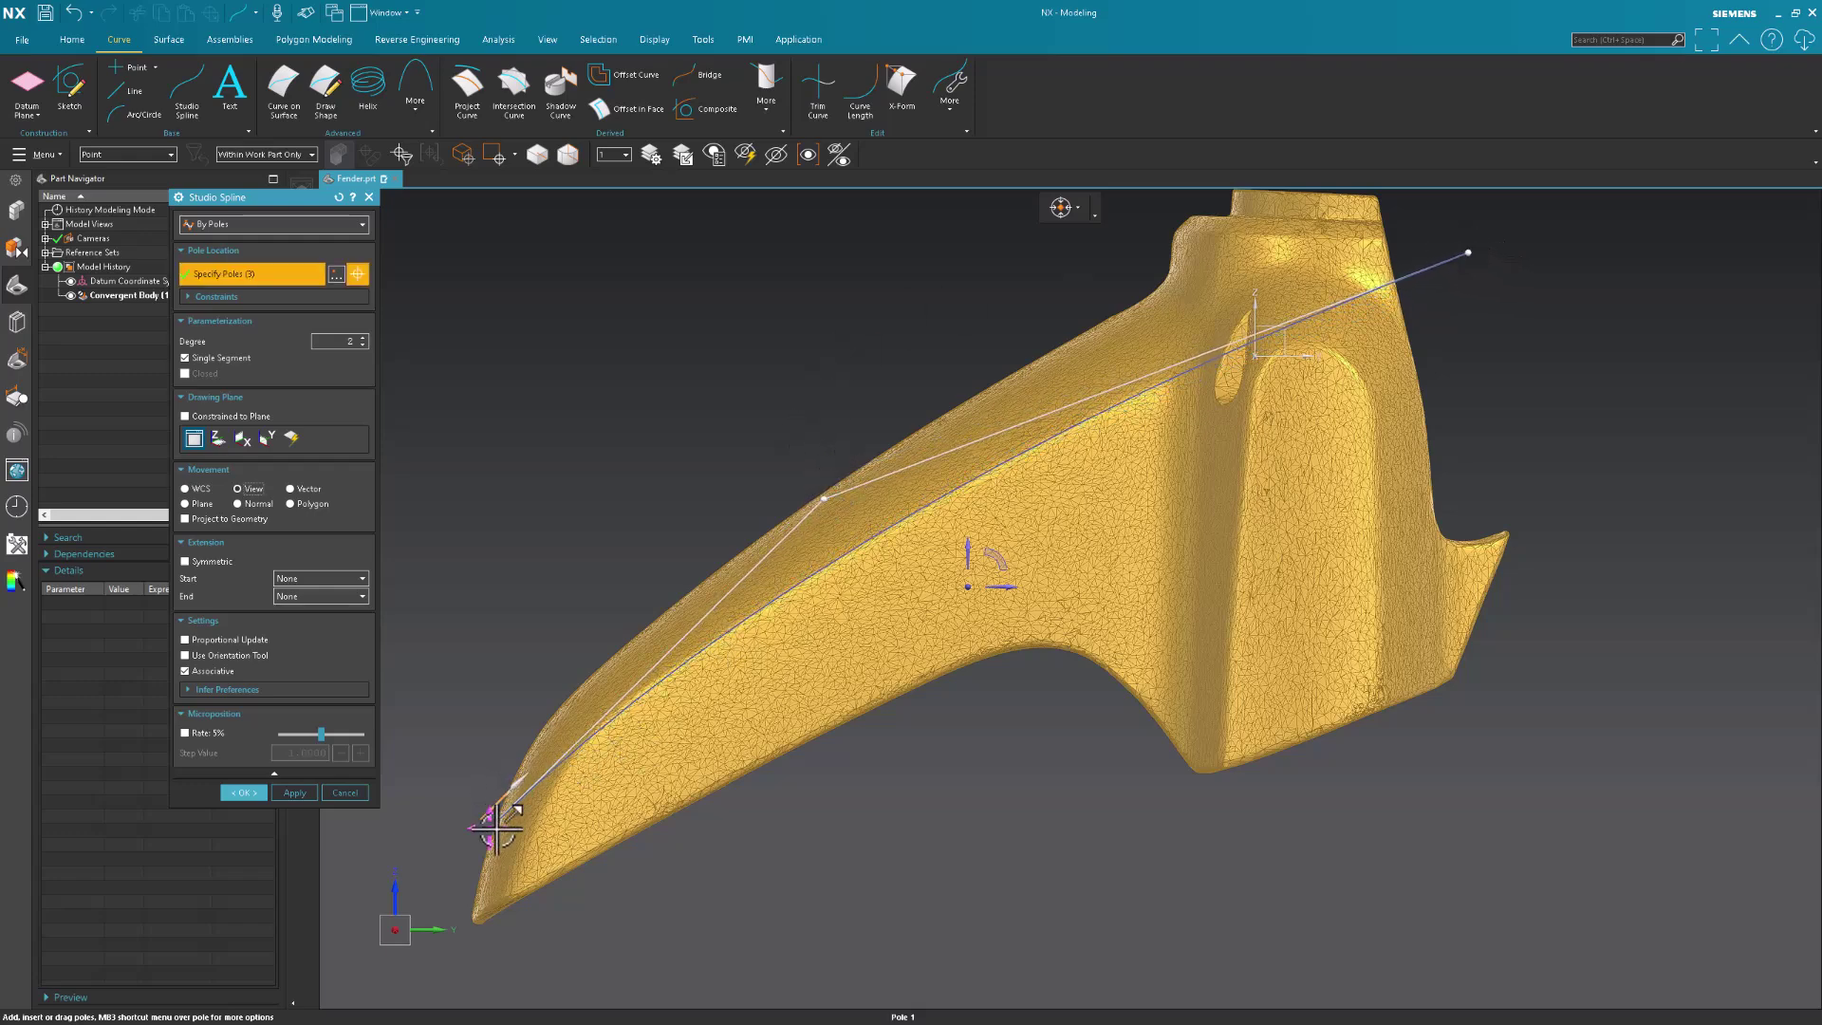
Fine-tune the start, middle and end poles so the spline hugs the fender's top edge.
left_click_drag(489, 830, 482, 824)
left_click_drag(824, 499, 836, 503)
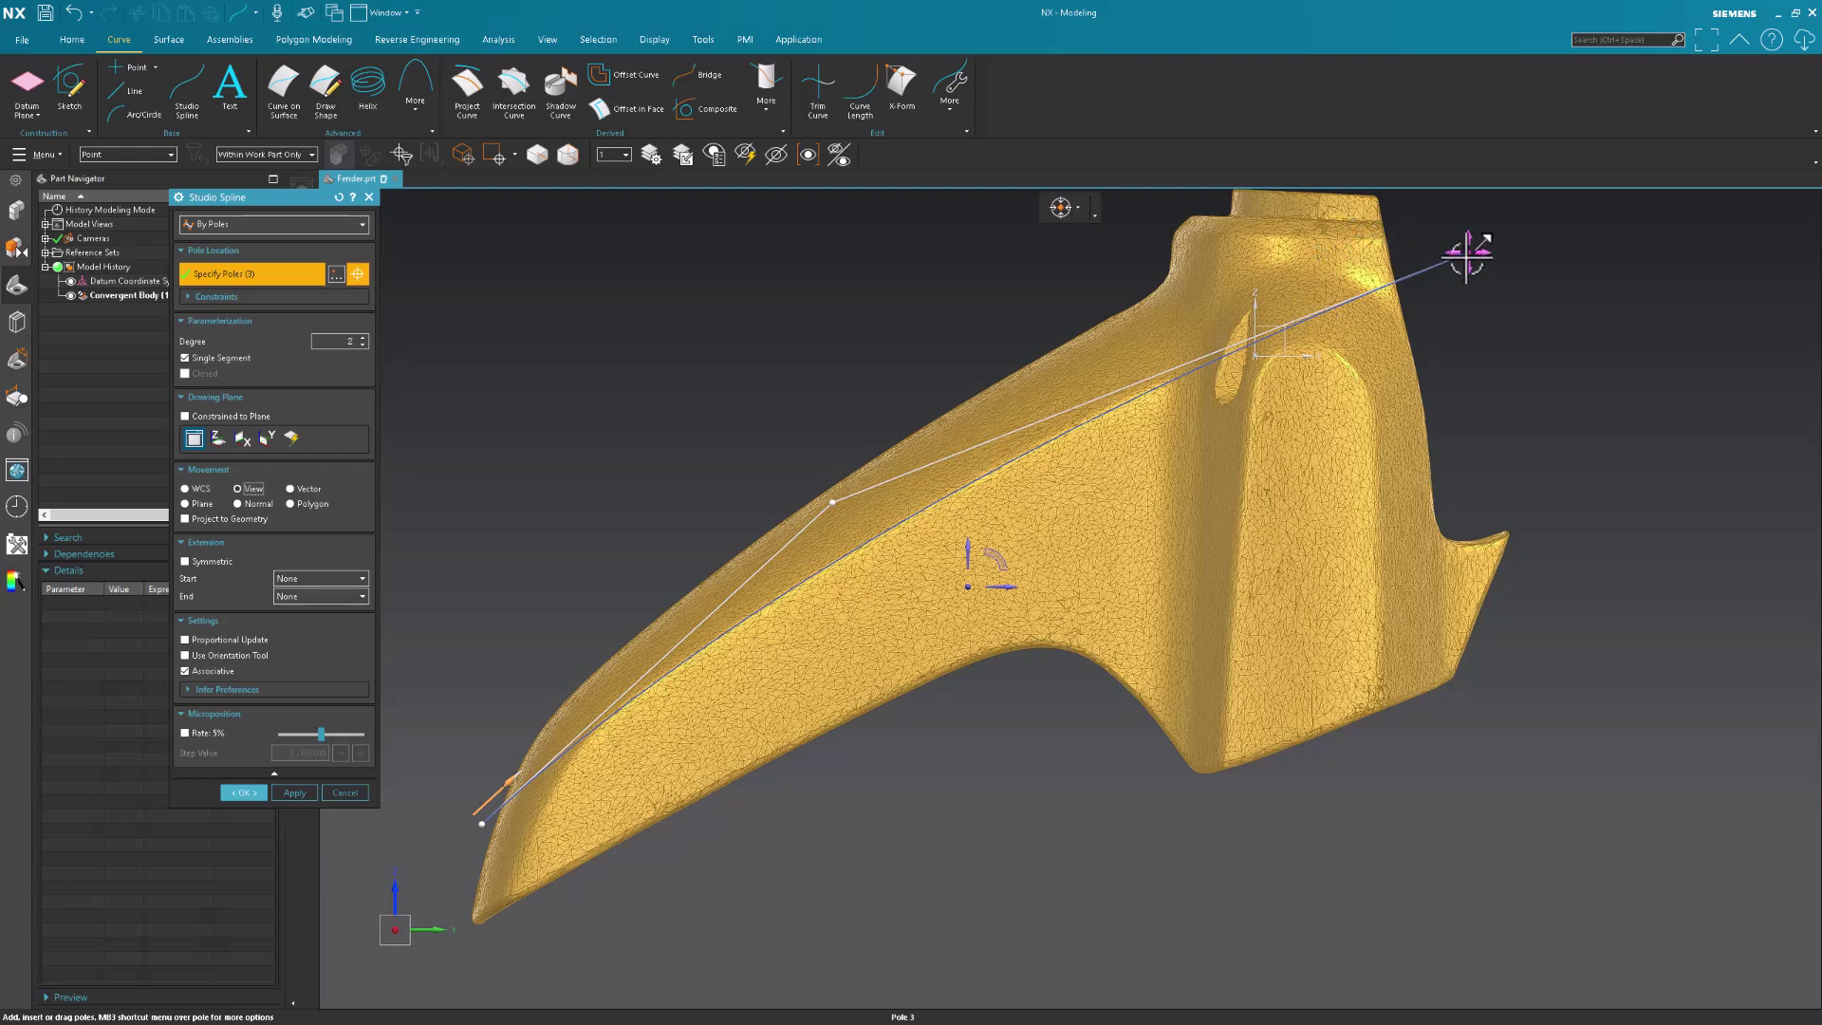
left_click_drag(1467, 255, 1432, 257)
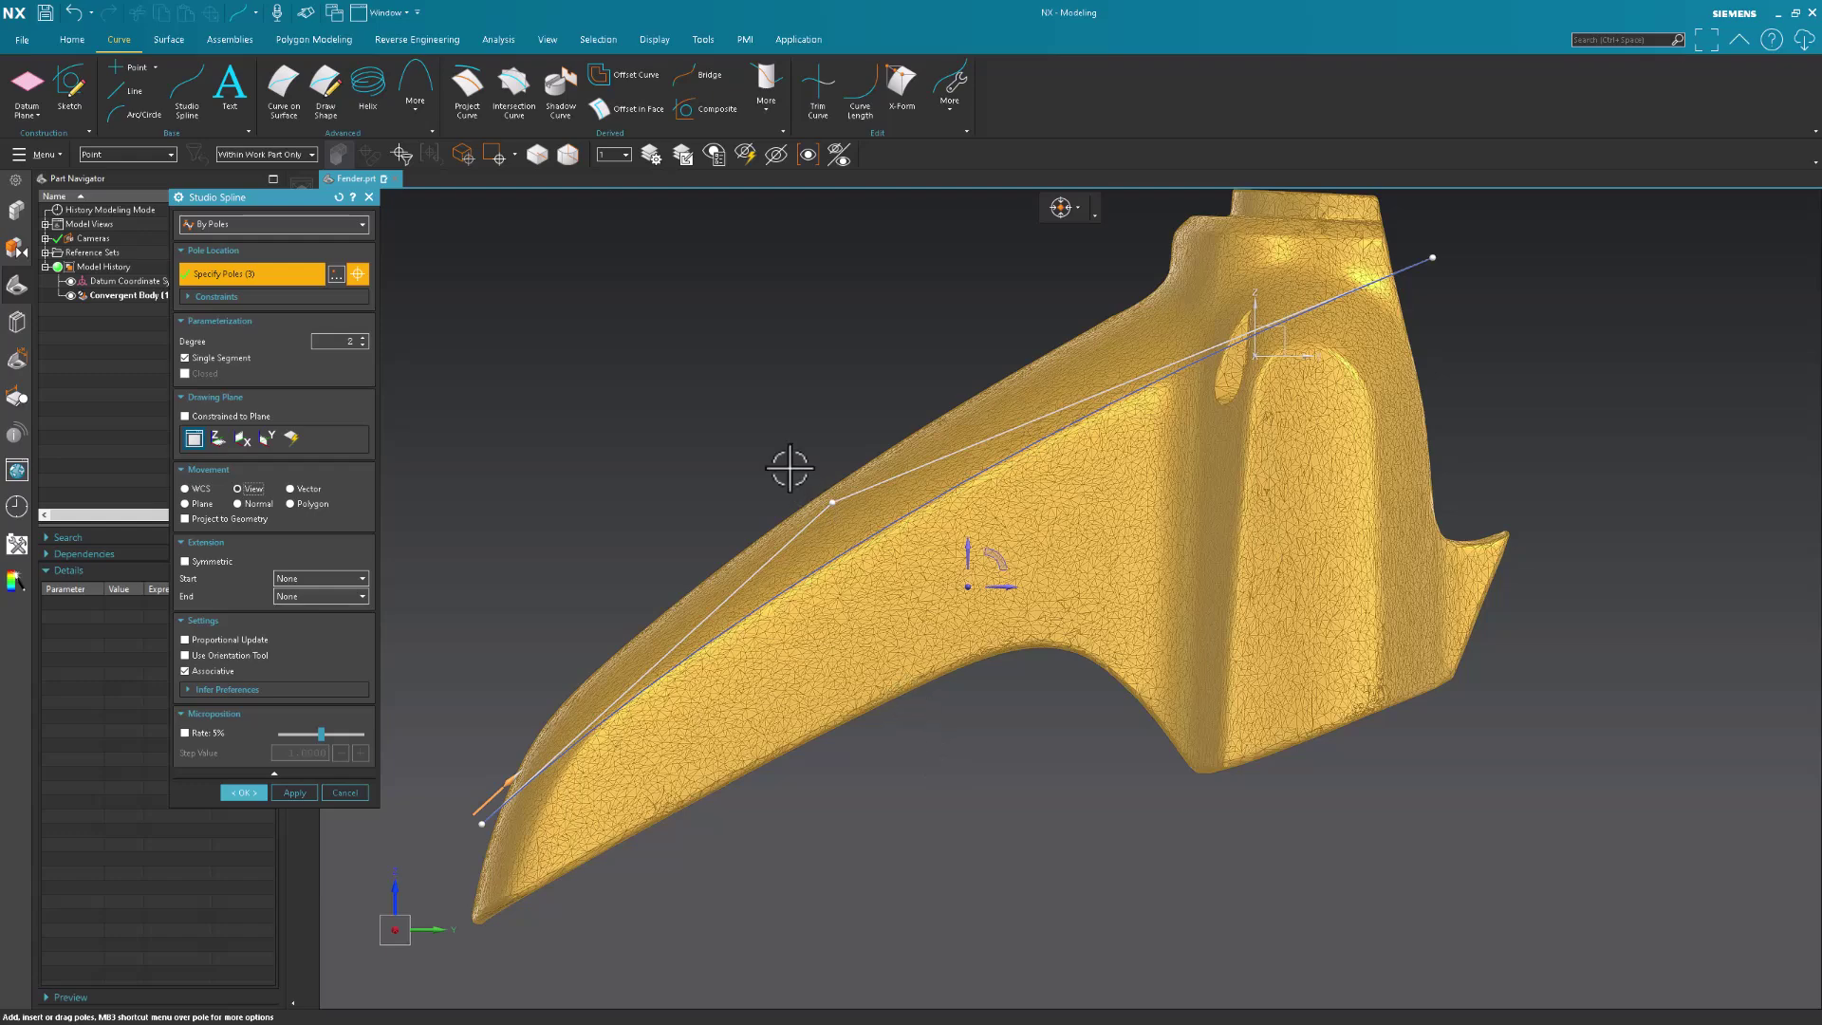
left_click_drag(833, 501, 821, 511)
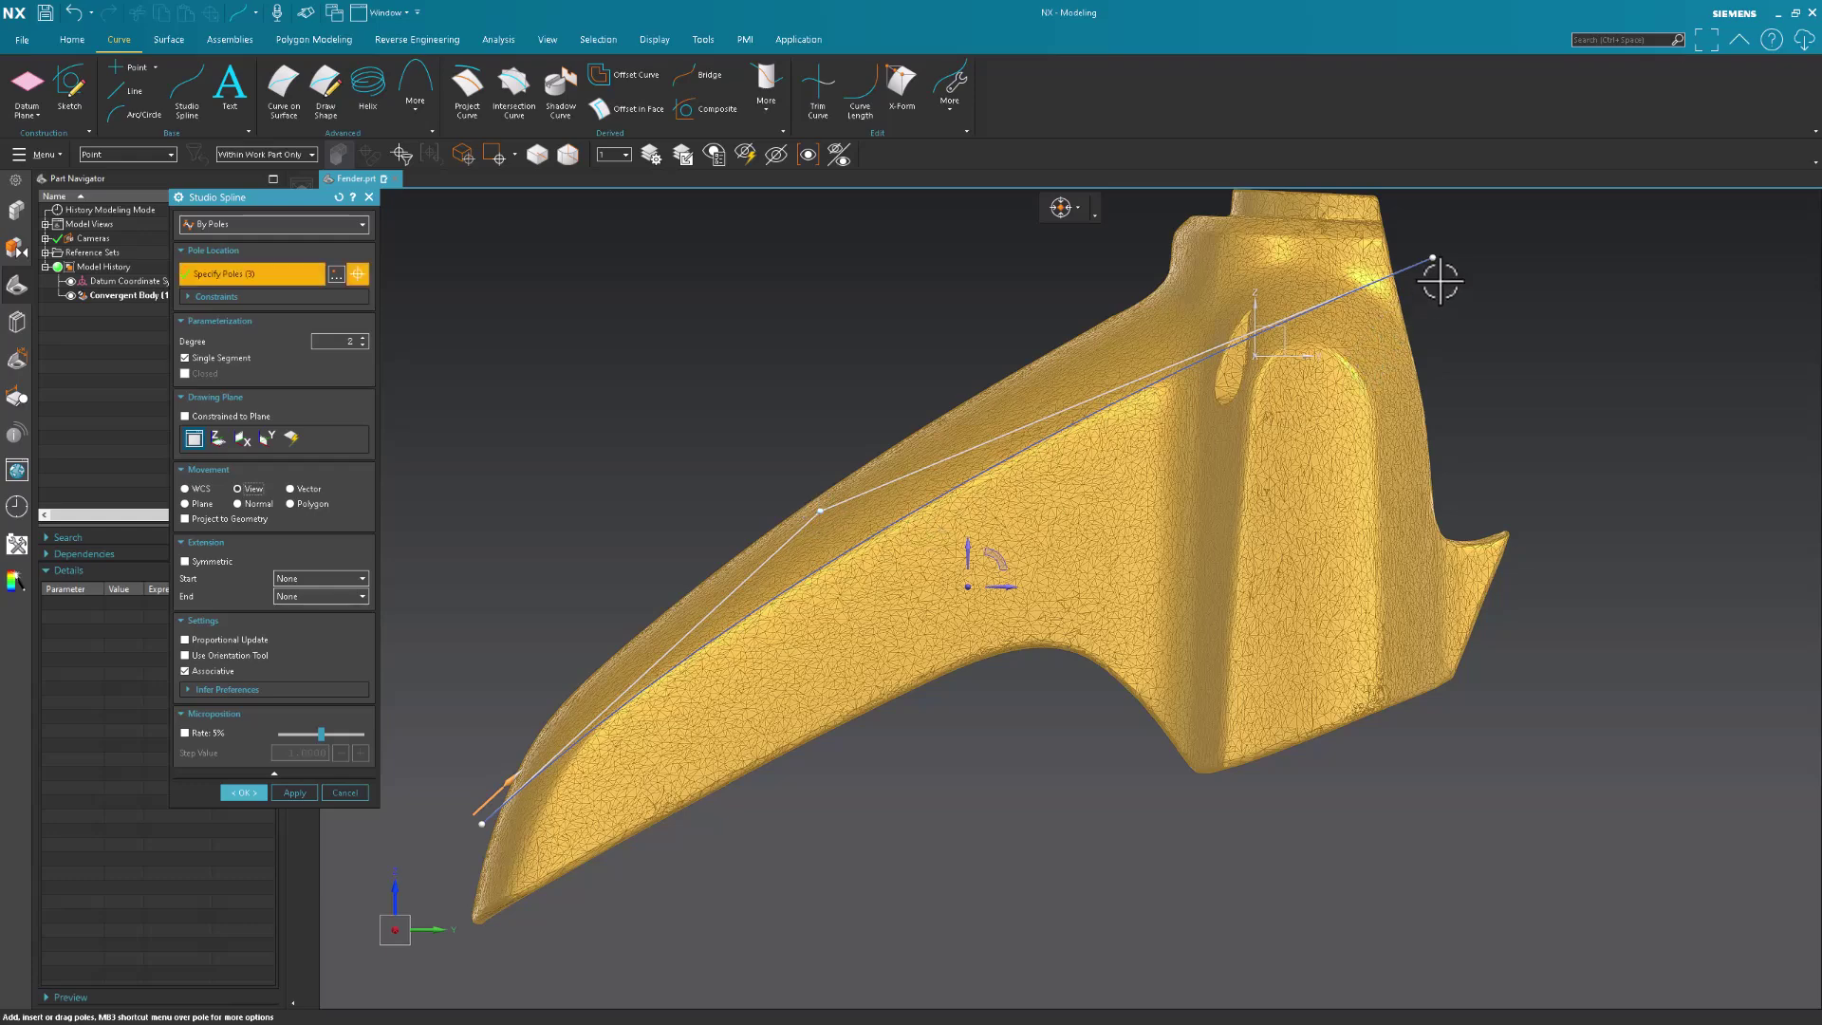
left_click_drag(1432, 258, 1420, 260)
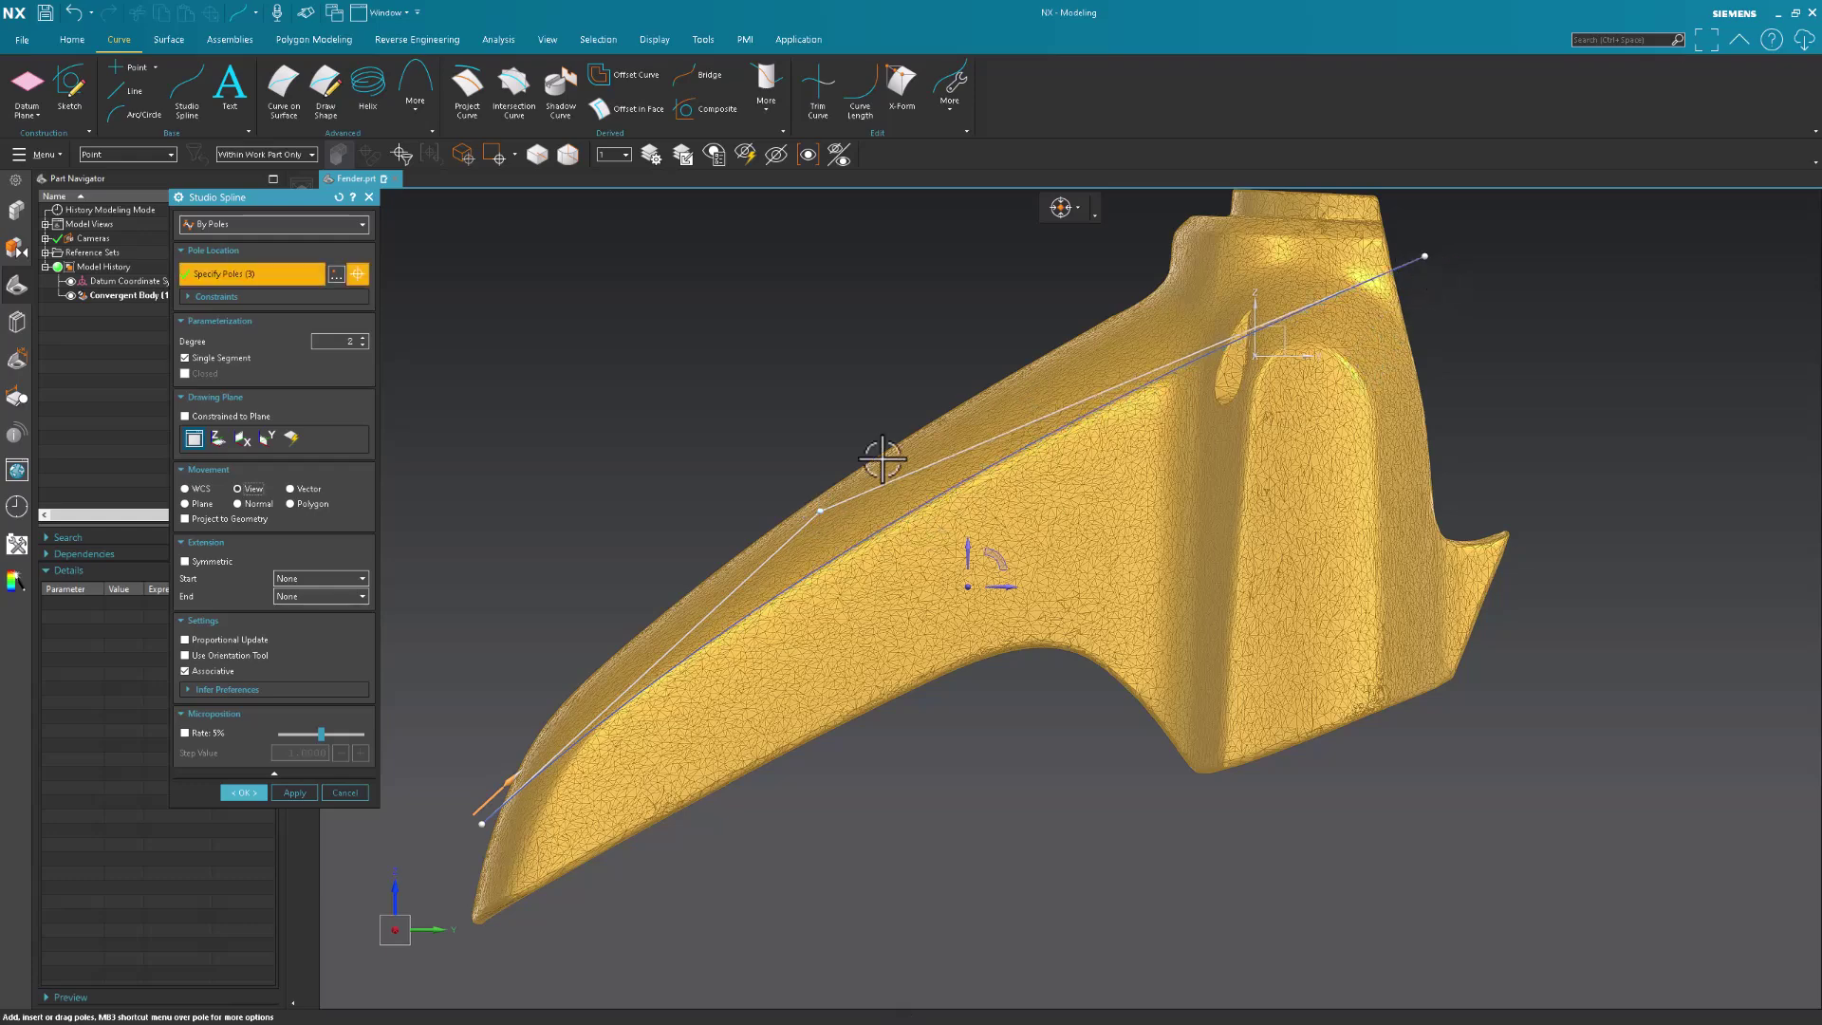
left_click_drag(813, 508, 814, 522)
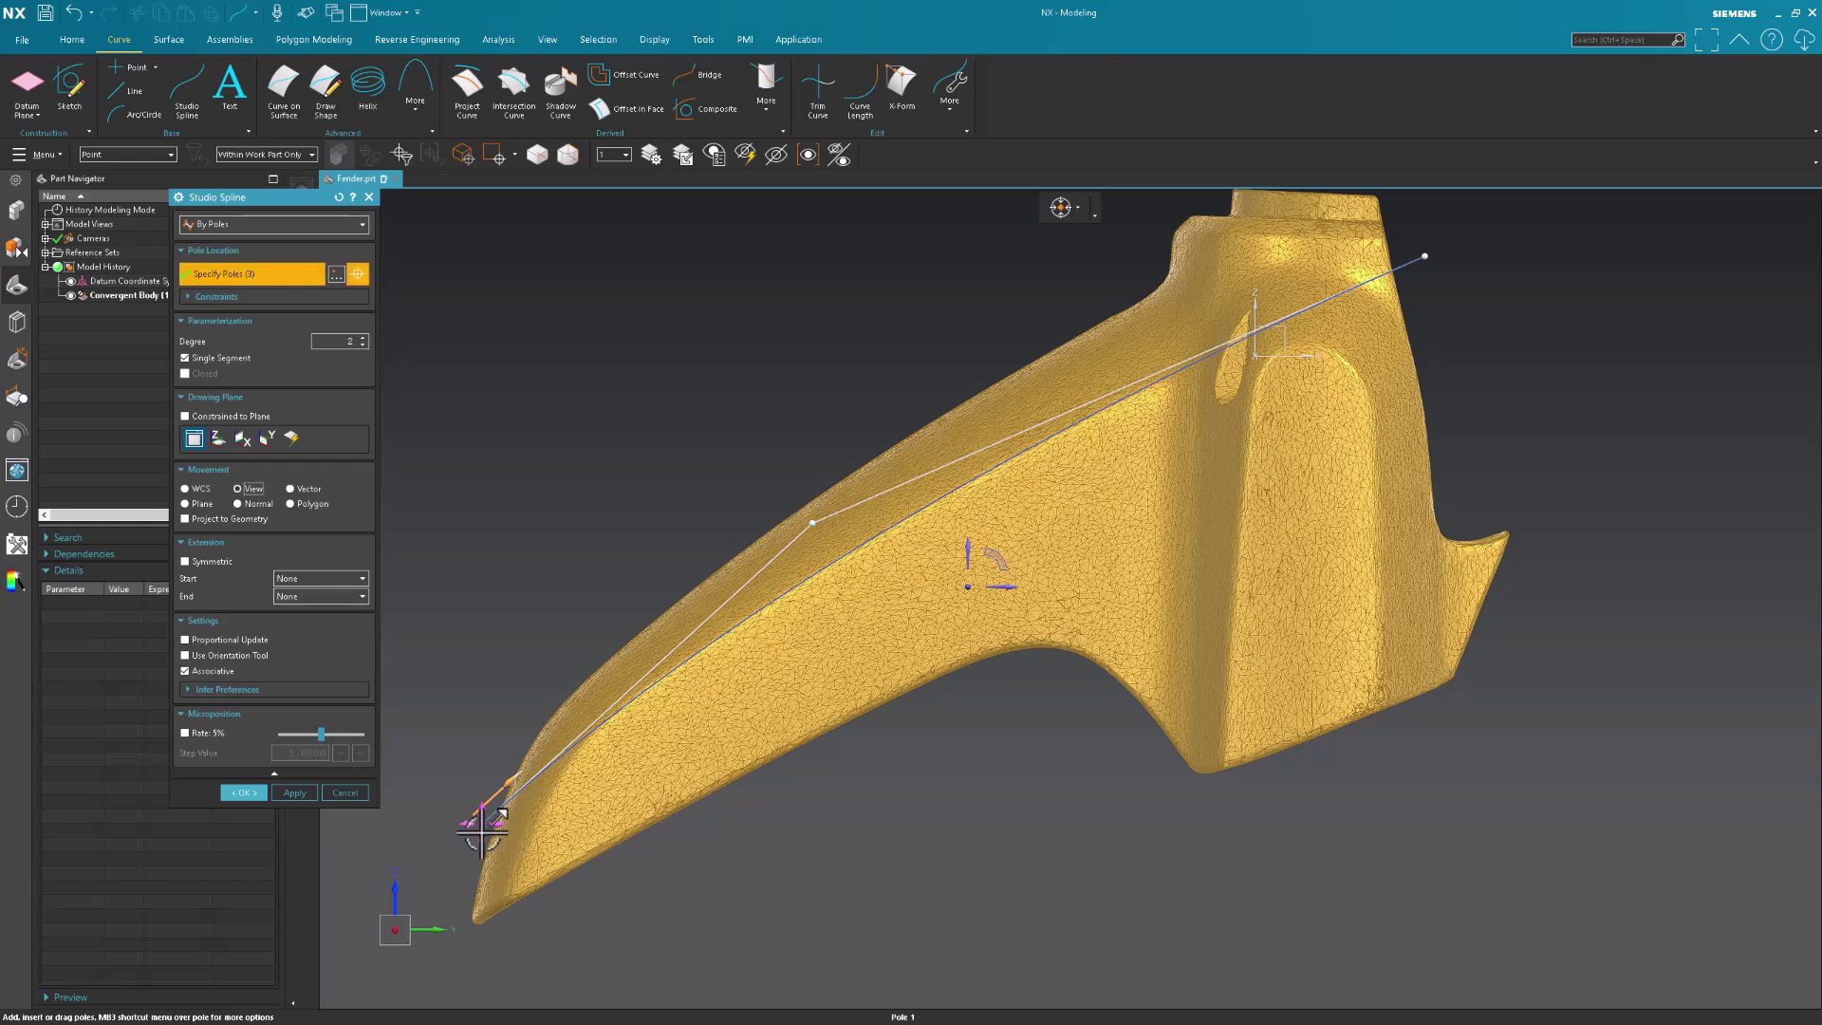
left_click_drag(482, 826, 479, 832)
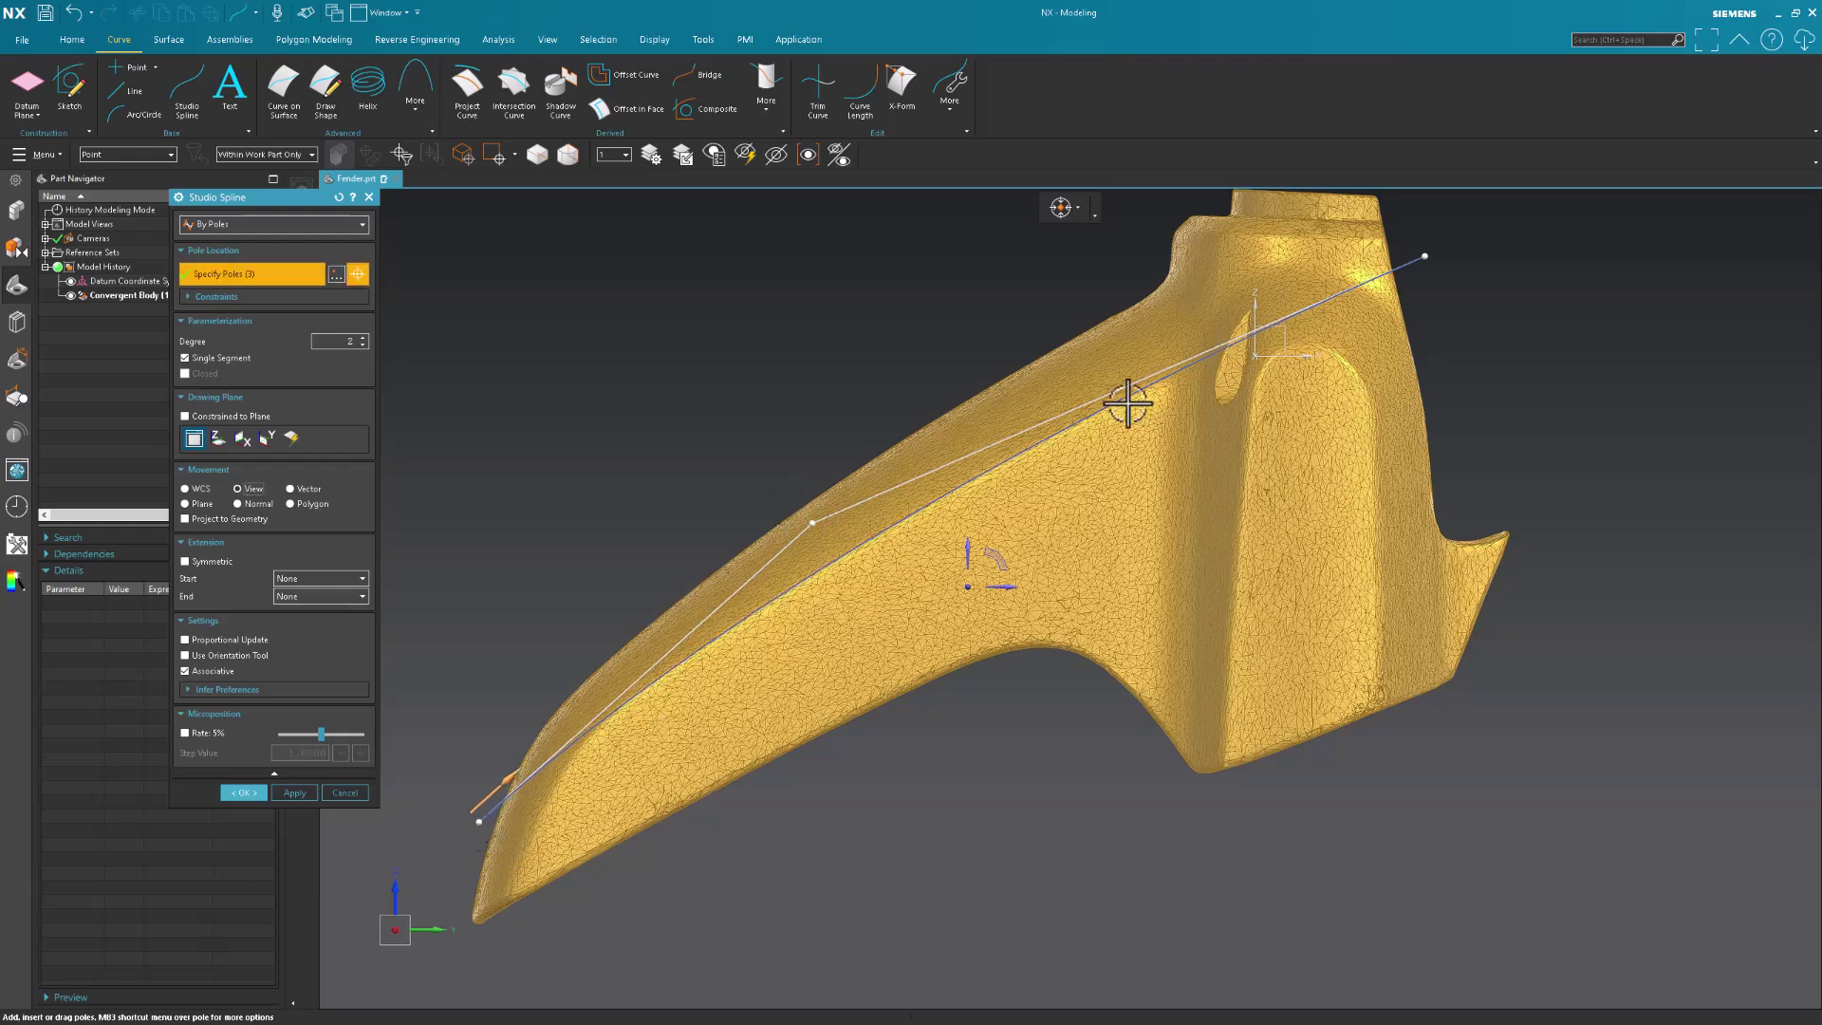
Create the spline and turn on Show Through so it shows through the fender body.
middle_click(943, 910)
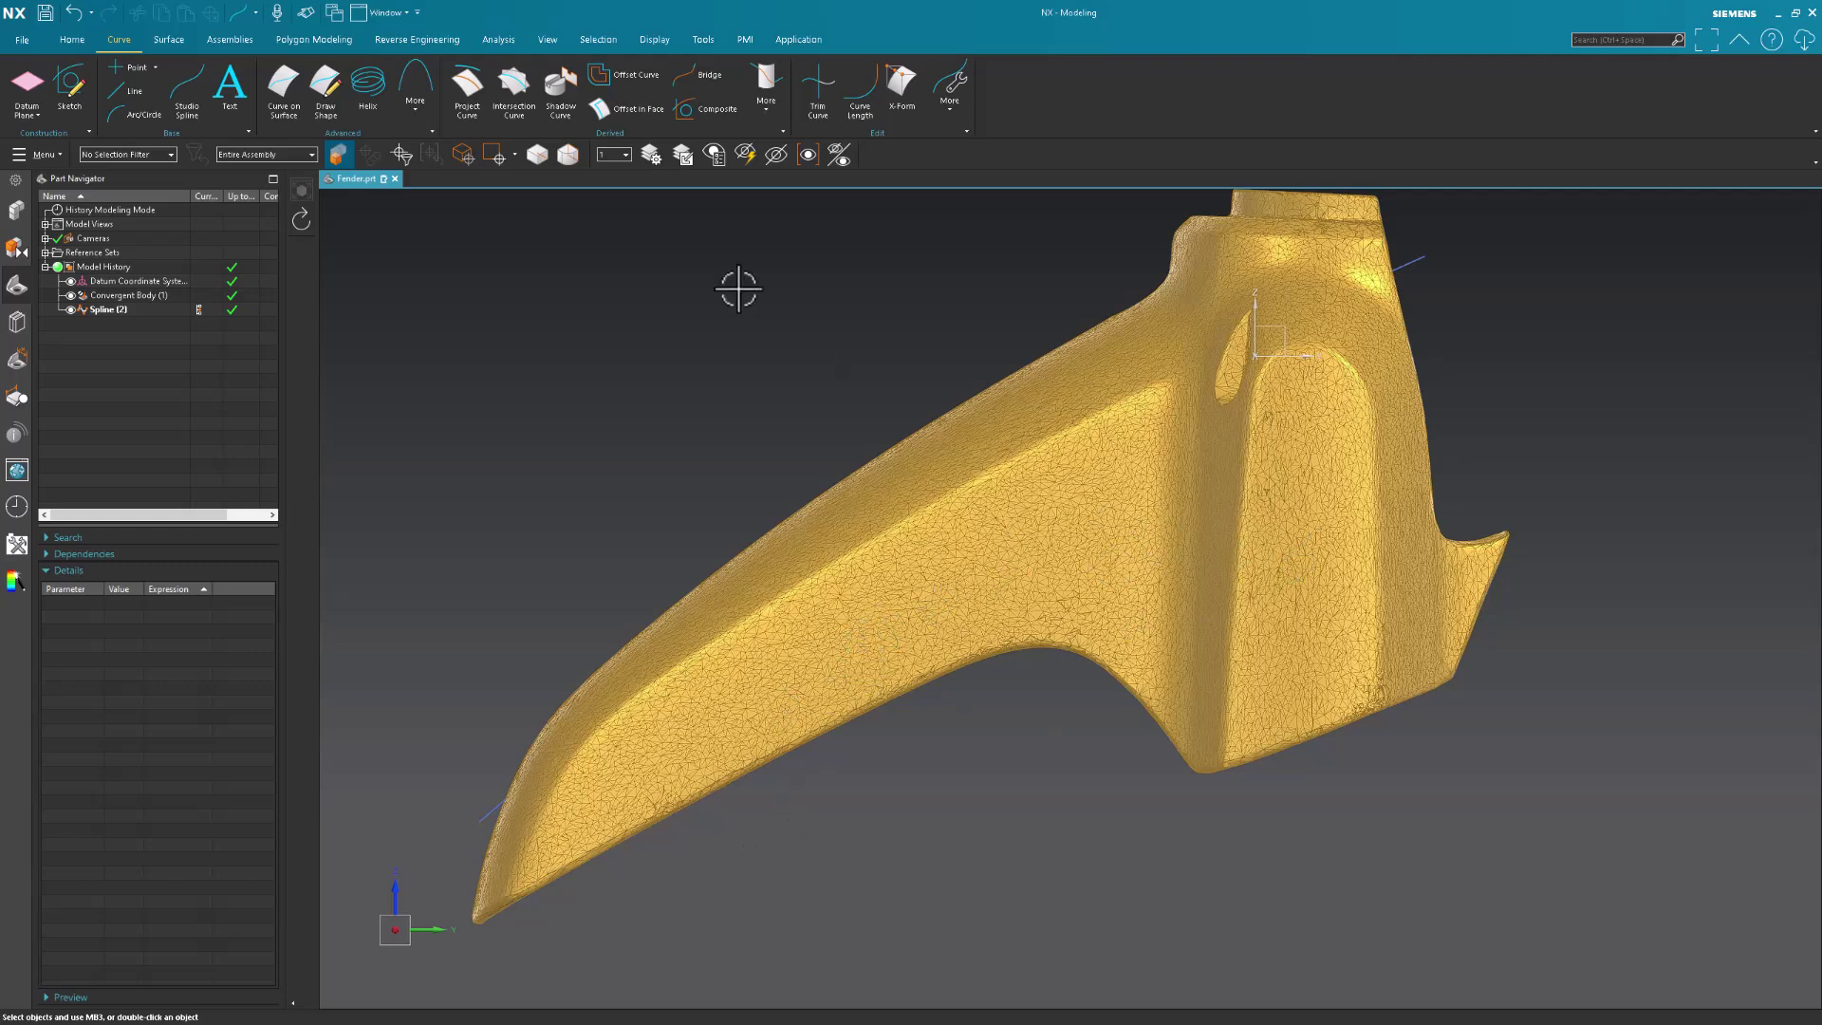
left_click(652, 39)
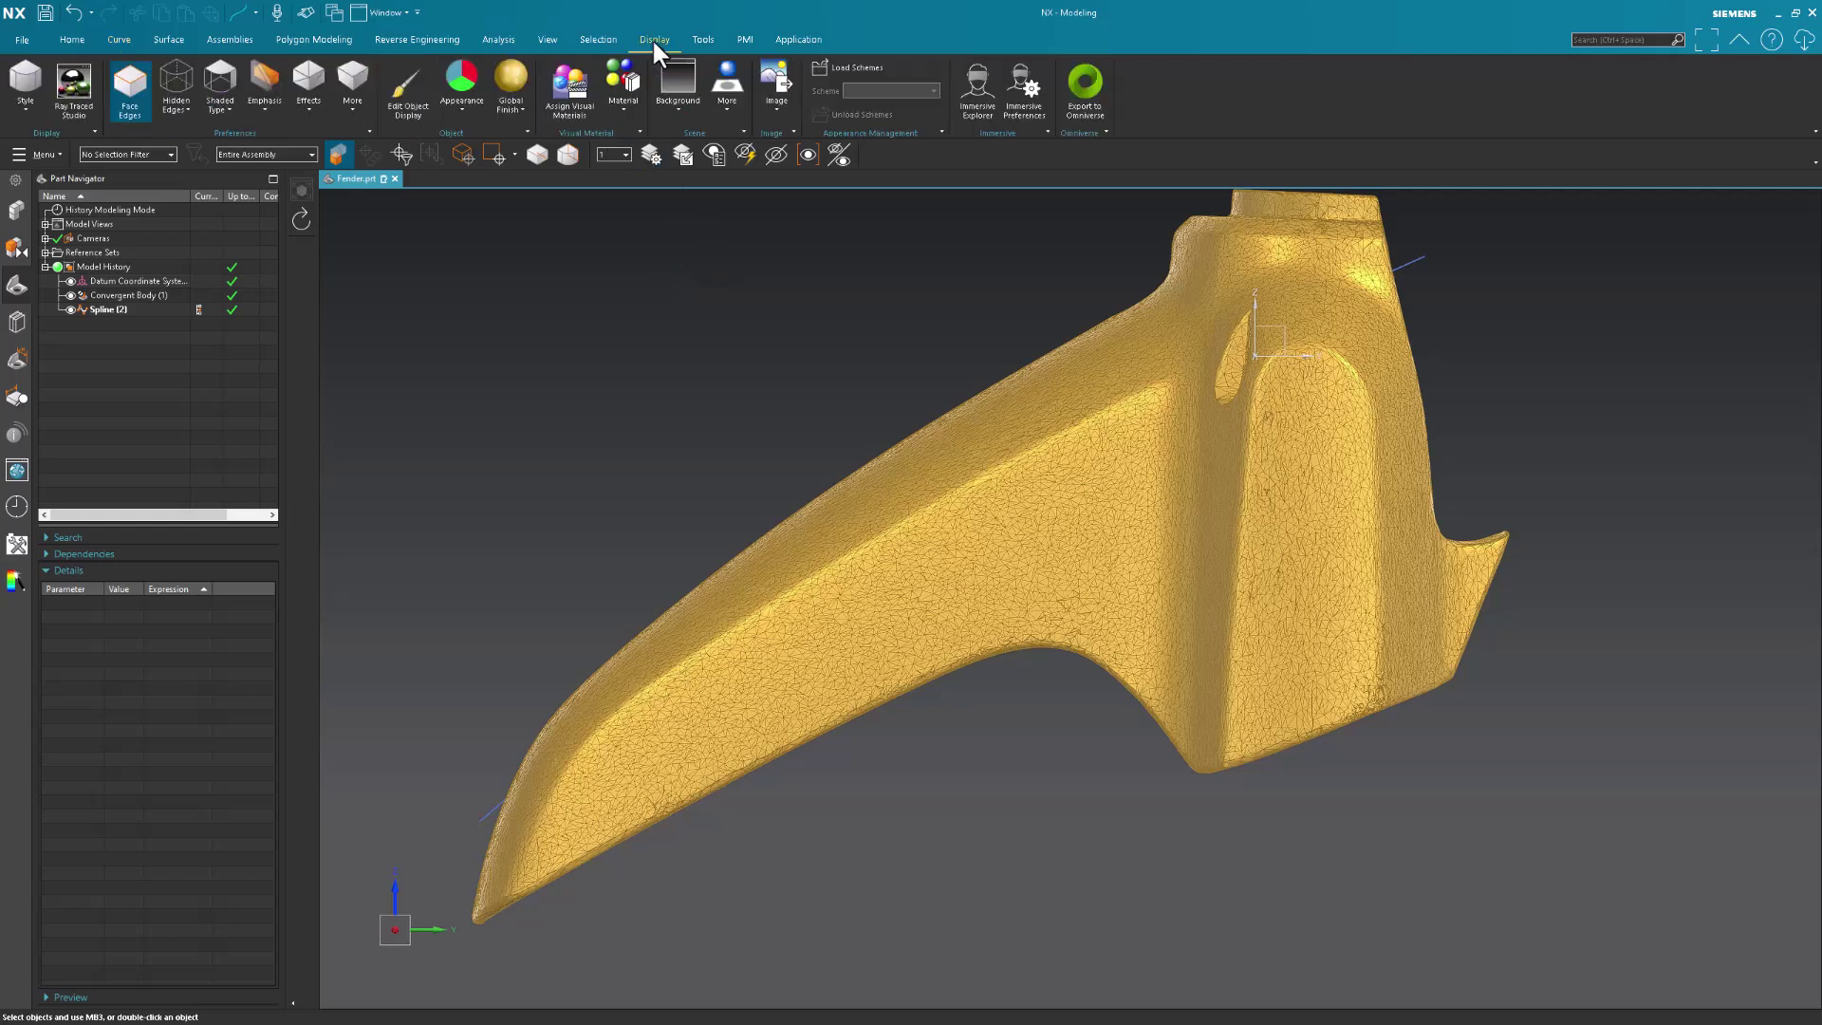
left_click(309, 111)
left_click(344, 107)
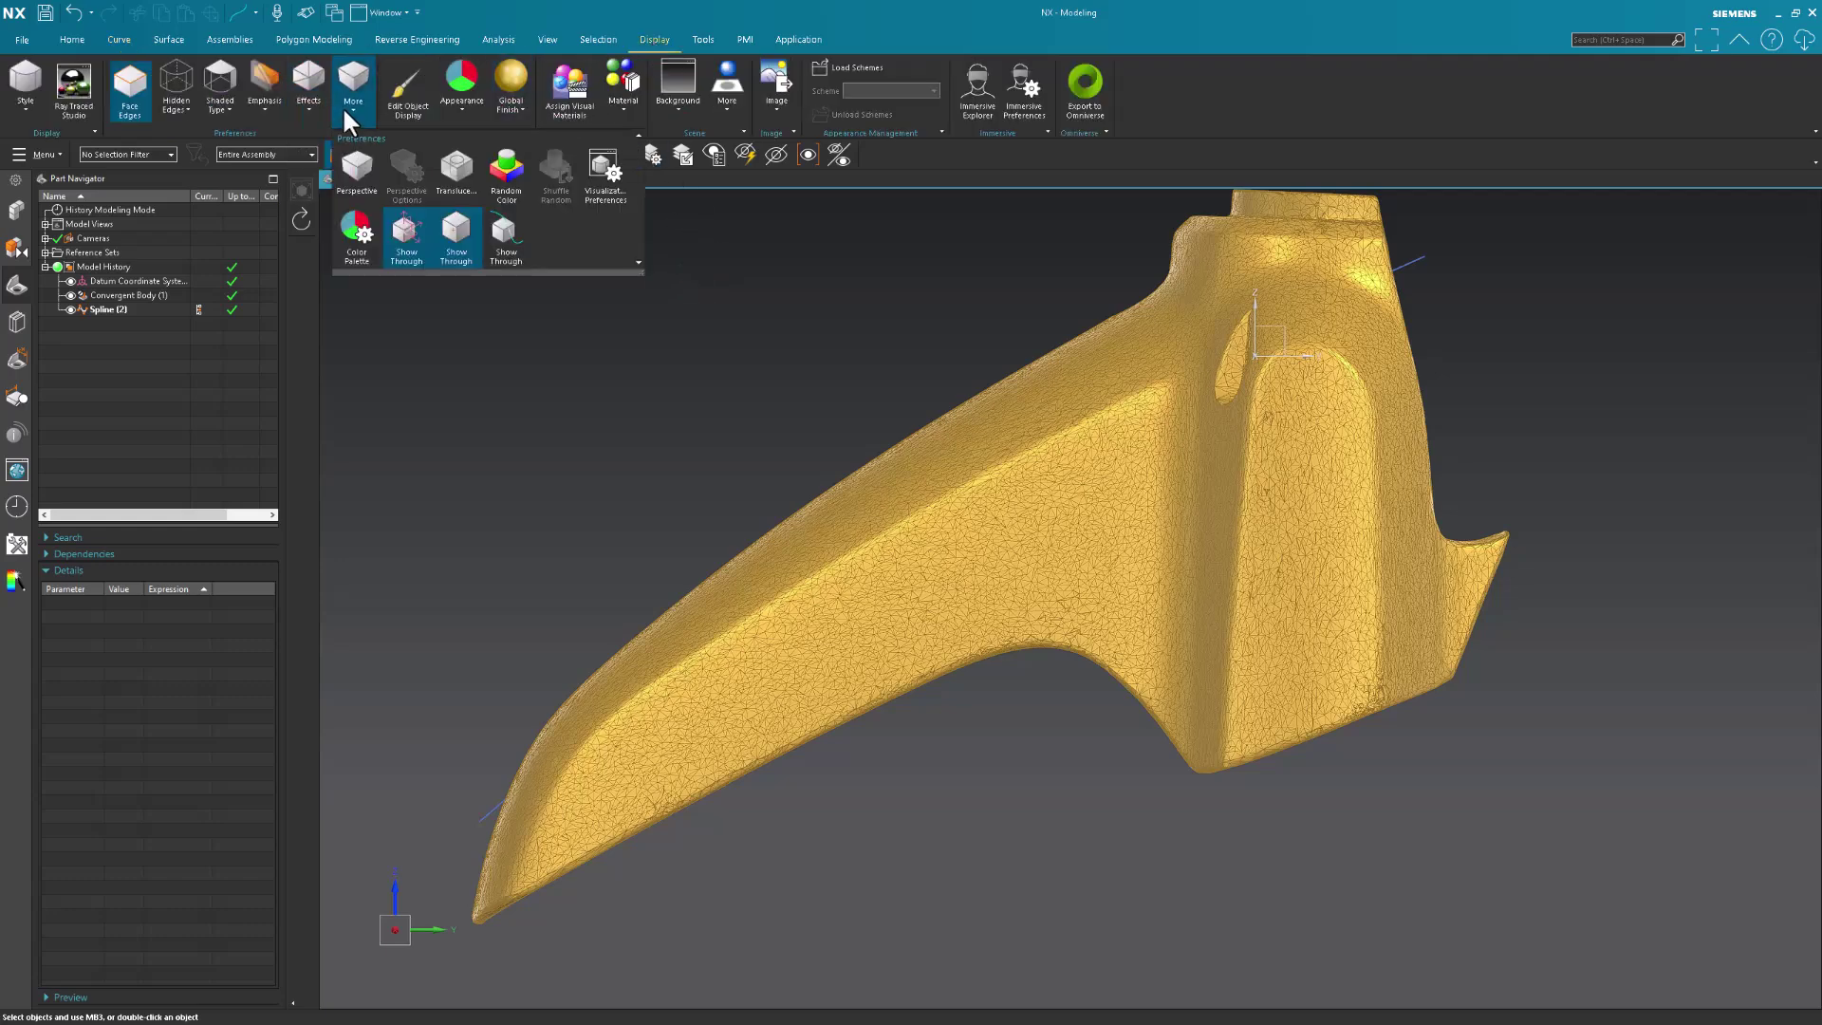
left_click(511, 240)
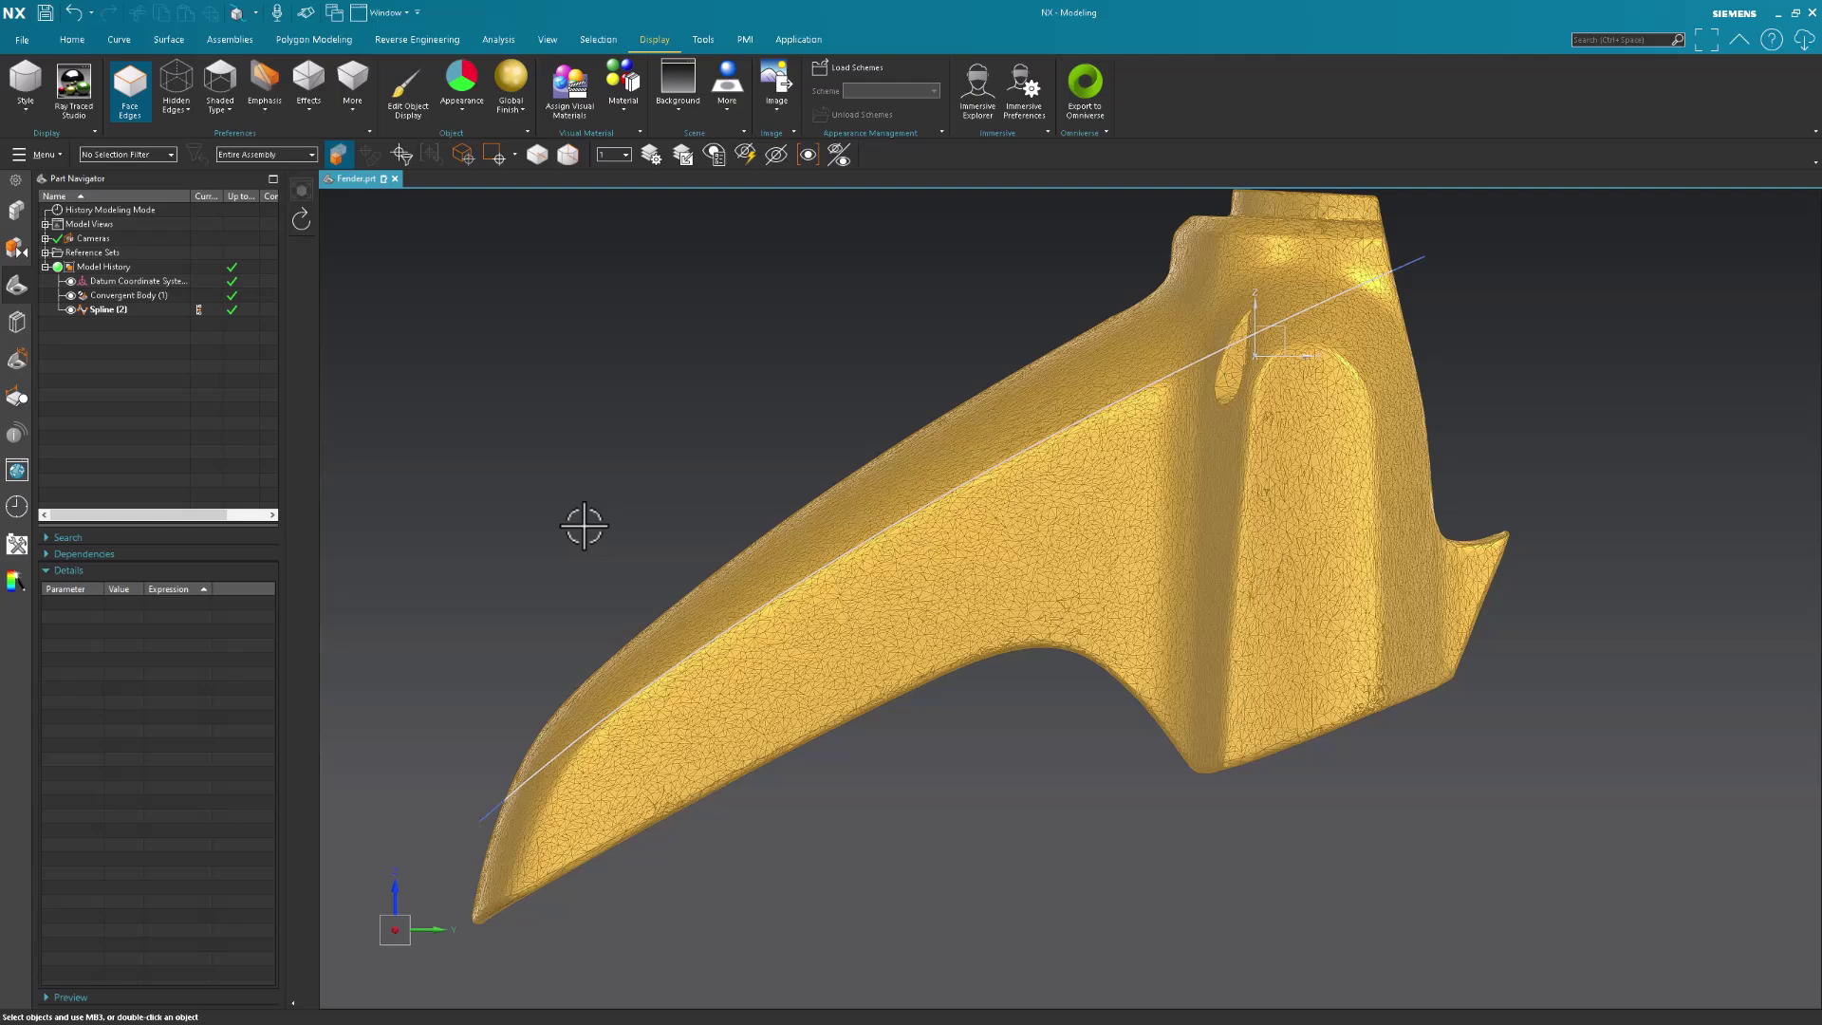
Restyle the spline via Edit Object Display as yellow, dashed and 1.40 mm wide.
key("ctrl+j")
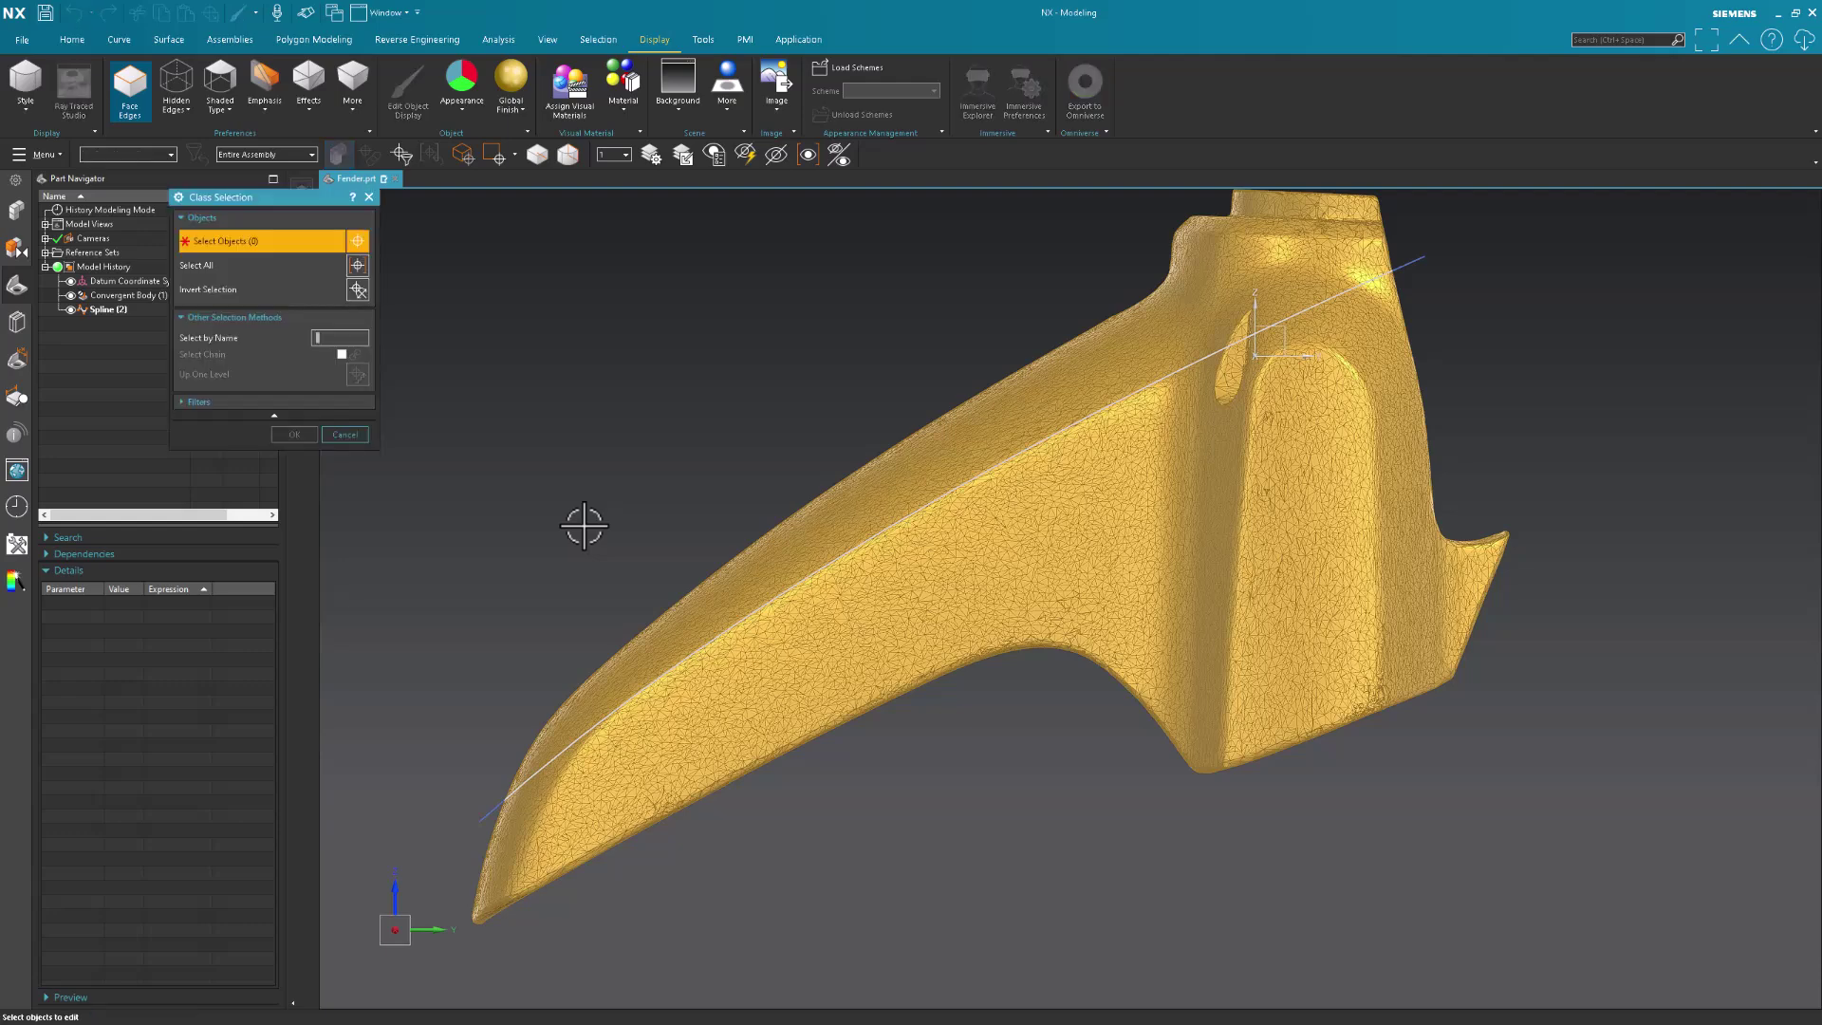
left_click(482, 812)
middle_click(494, 494)
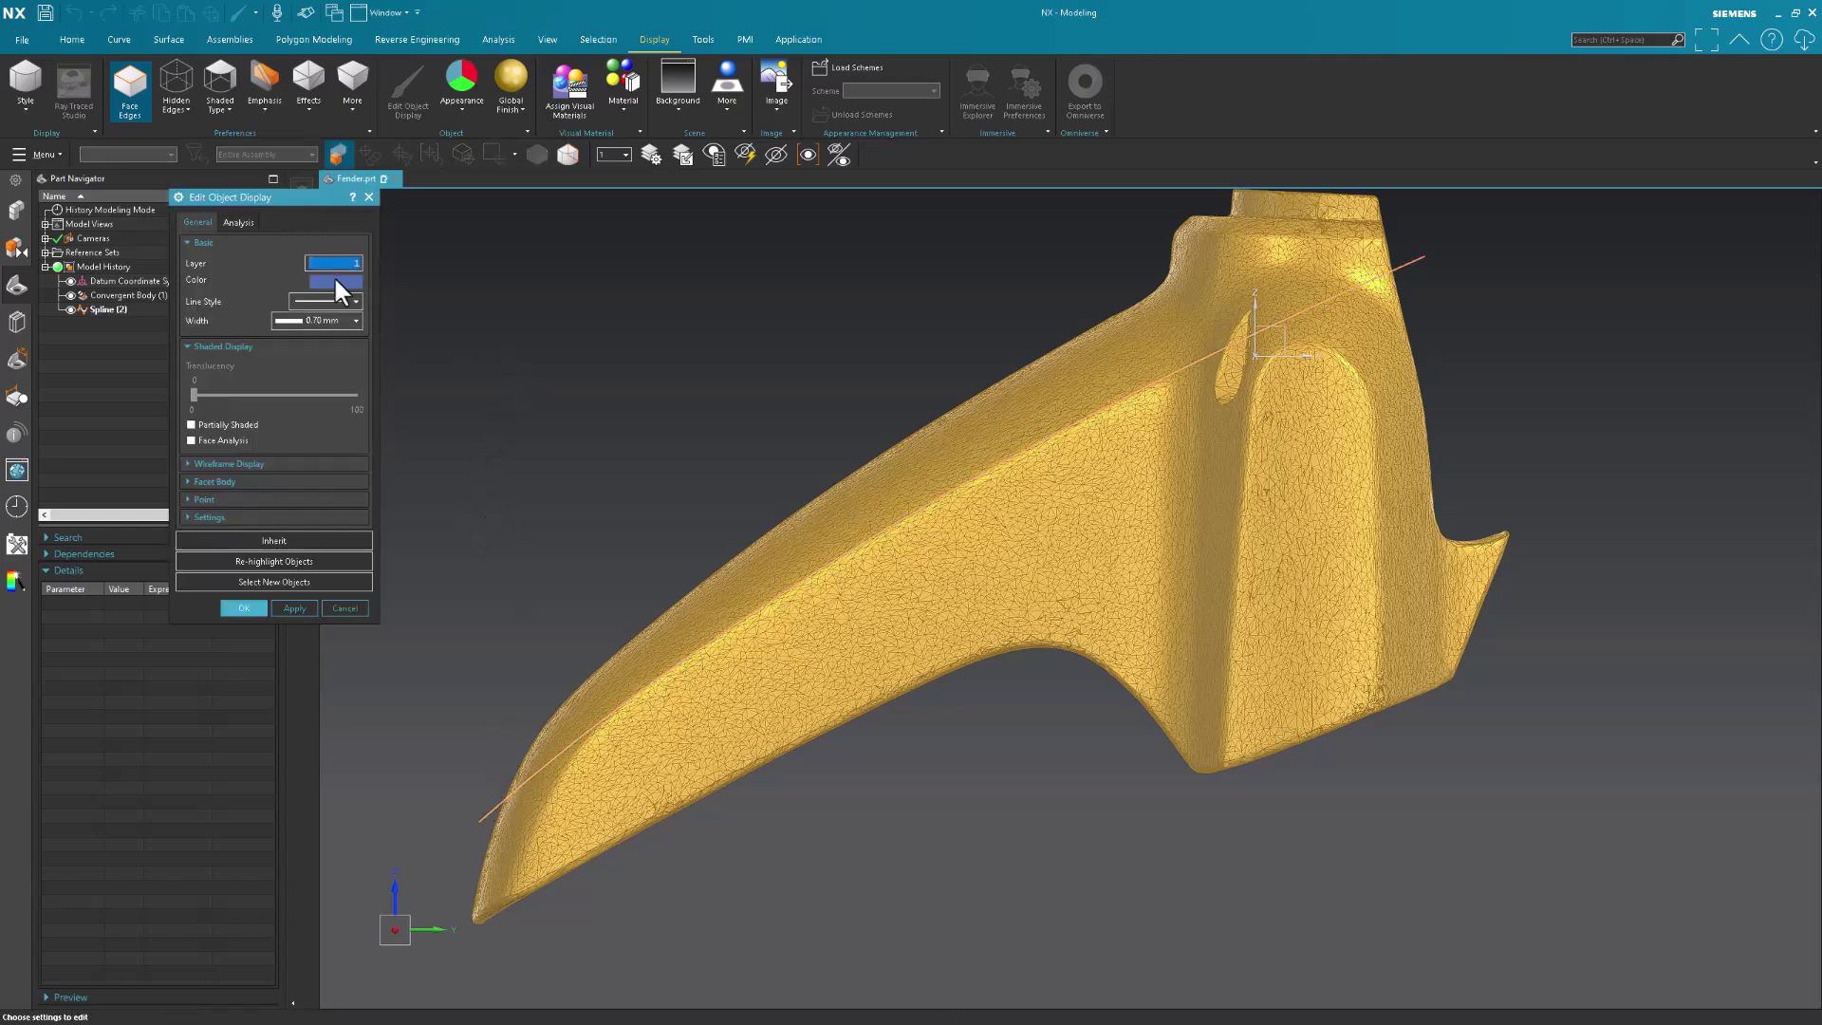
left_click(235, 275)
middle_click(553, 480)
left_click(312, 319)
left_click(315, 452)
left_click(322, 300)
left_click(322, 346)
left_click(245, 608)
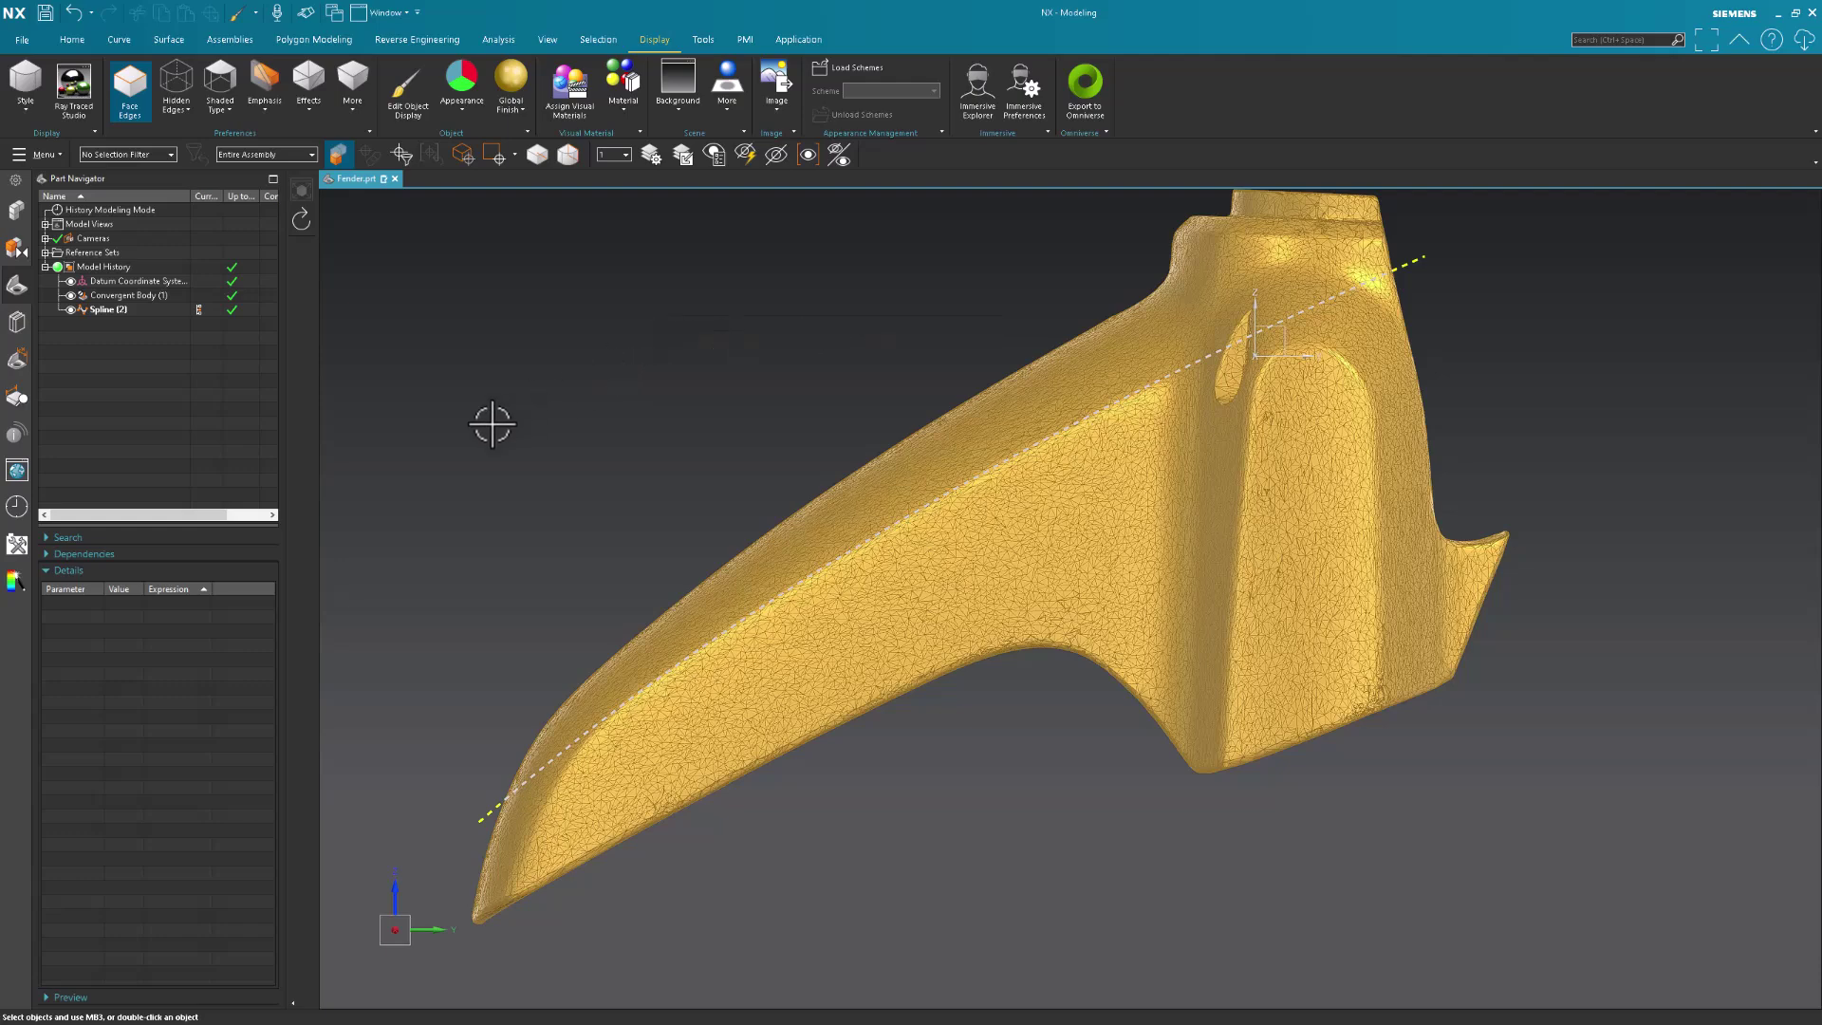
Switch to a side view and reopen Spline (2) in the Studio Spline dialog.
scroll(510, 430, "up", 2)
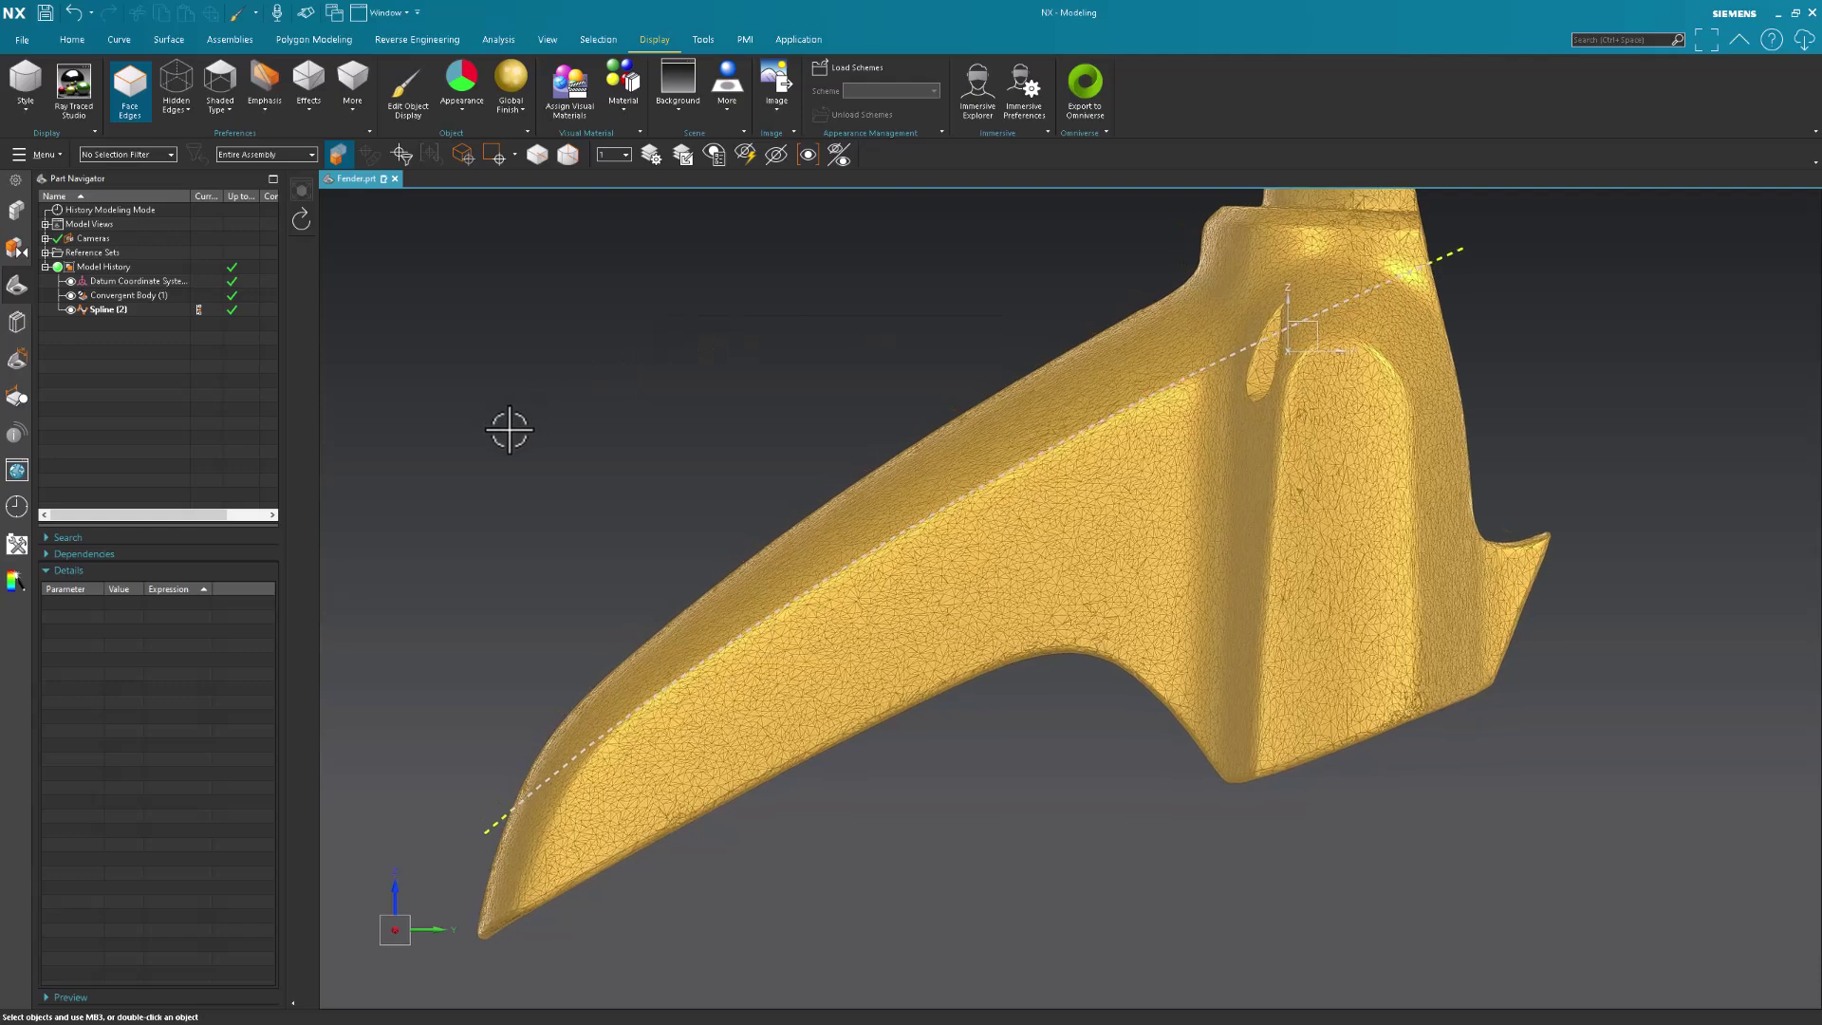
middle_click_drag(570, 539, 529, 557, "shift")
left_click(385, 930)
scroll(551, 585, "up", 2)
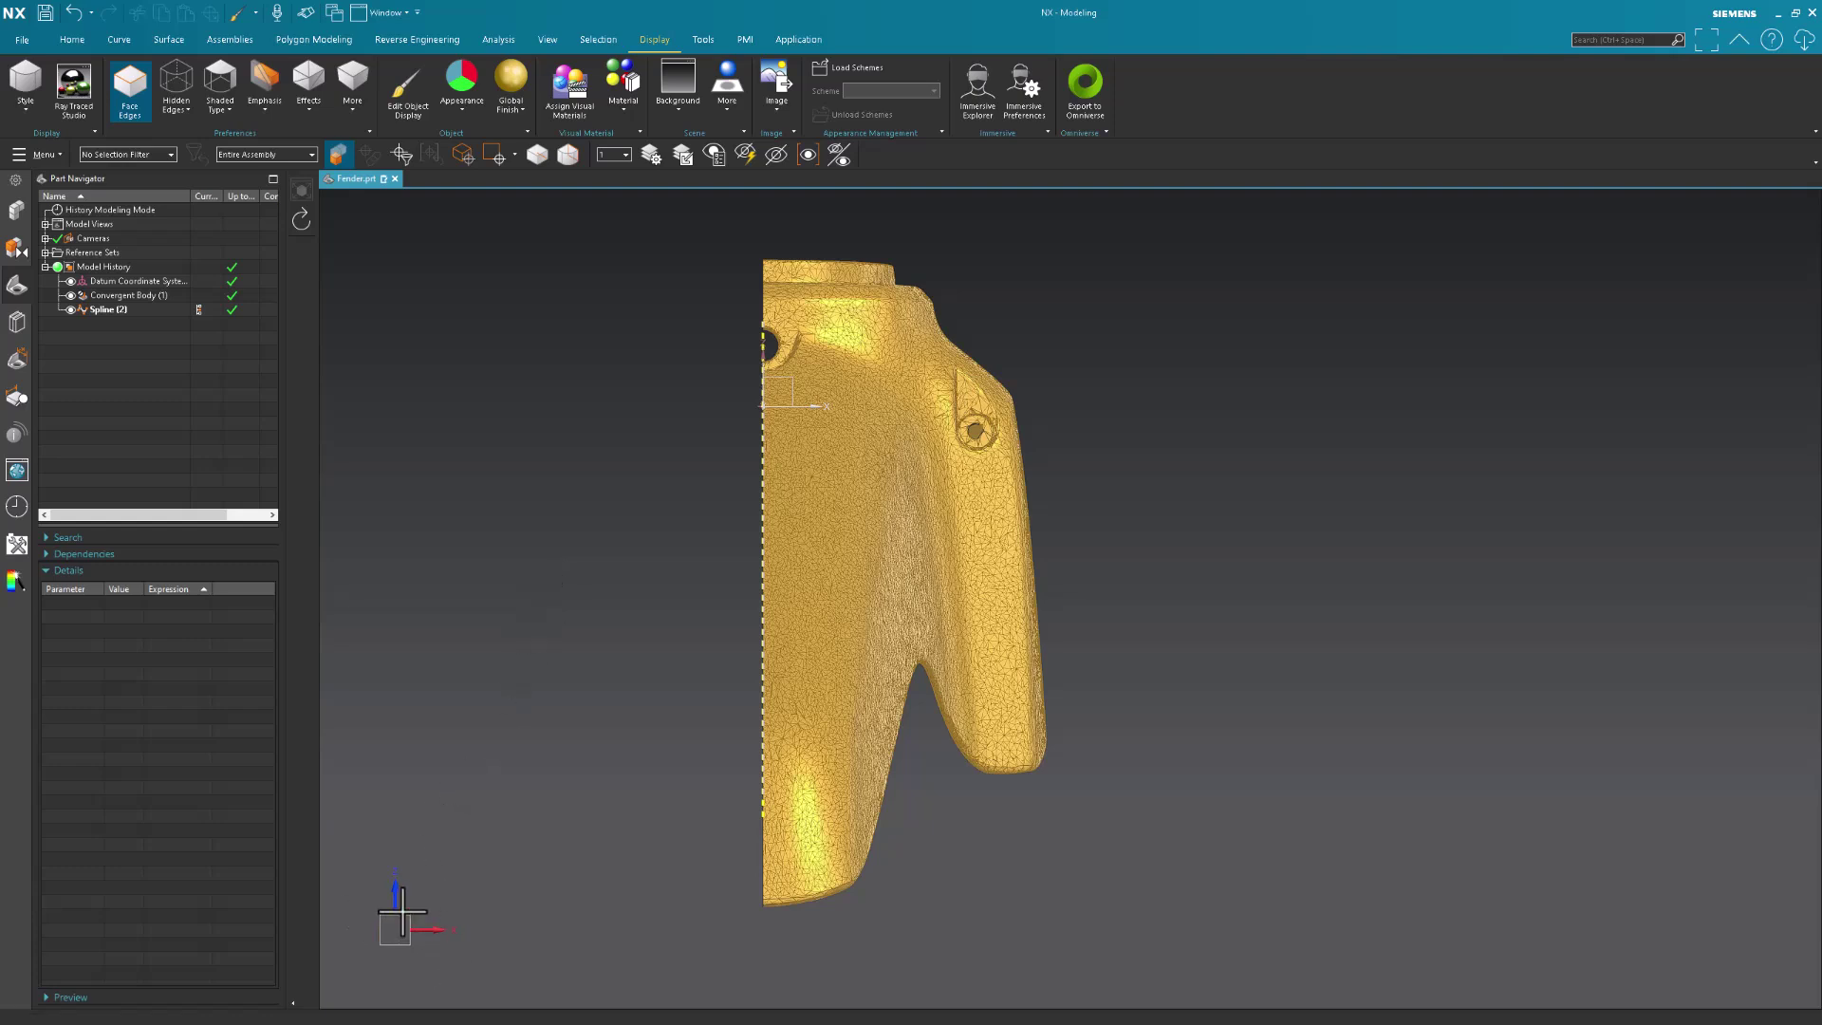
double_click(758, 468)
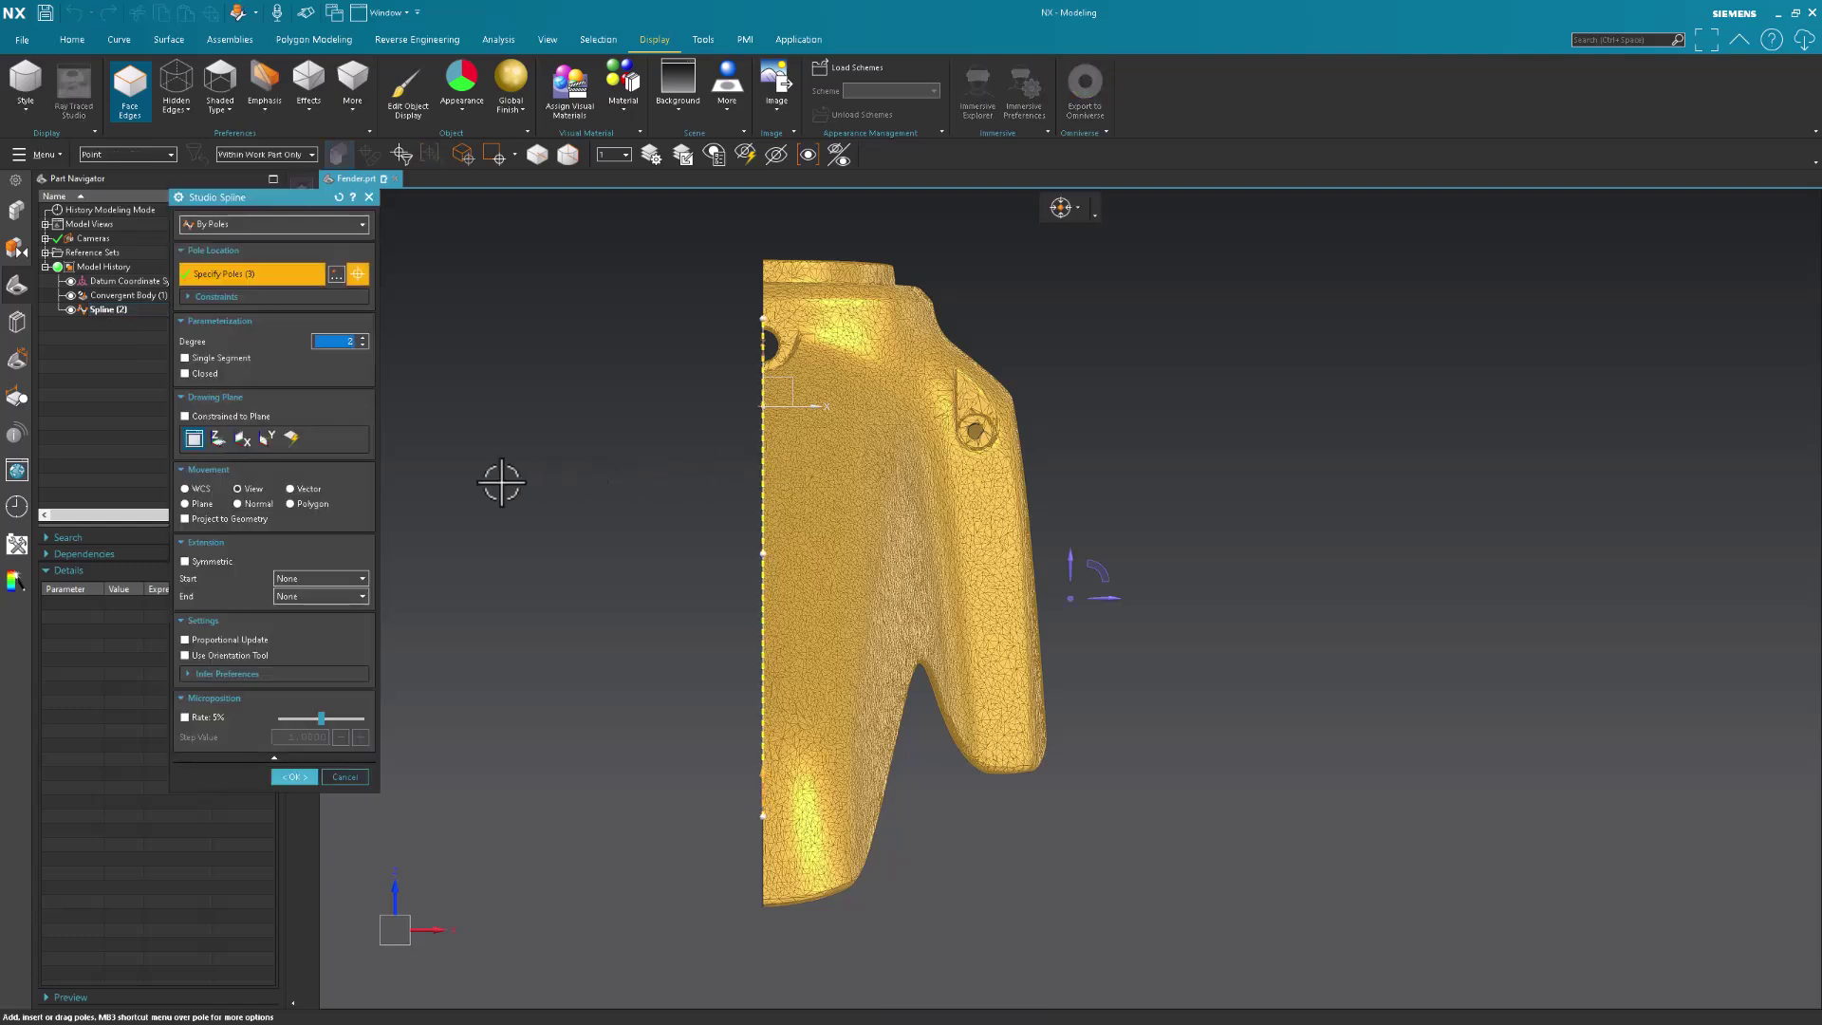
Set pole movement to Vector and move the top and bottom poles onto the fender side.
left_click(299, 491)
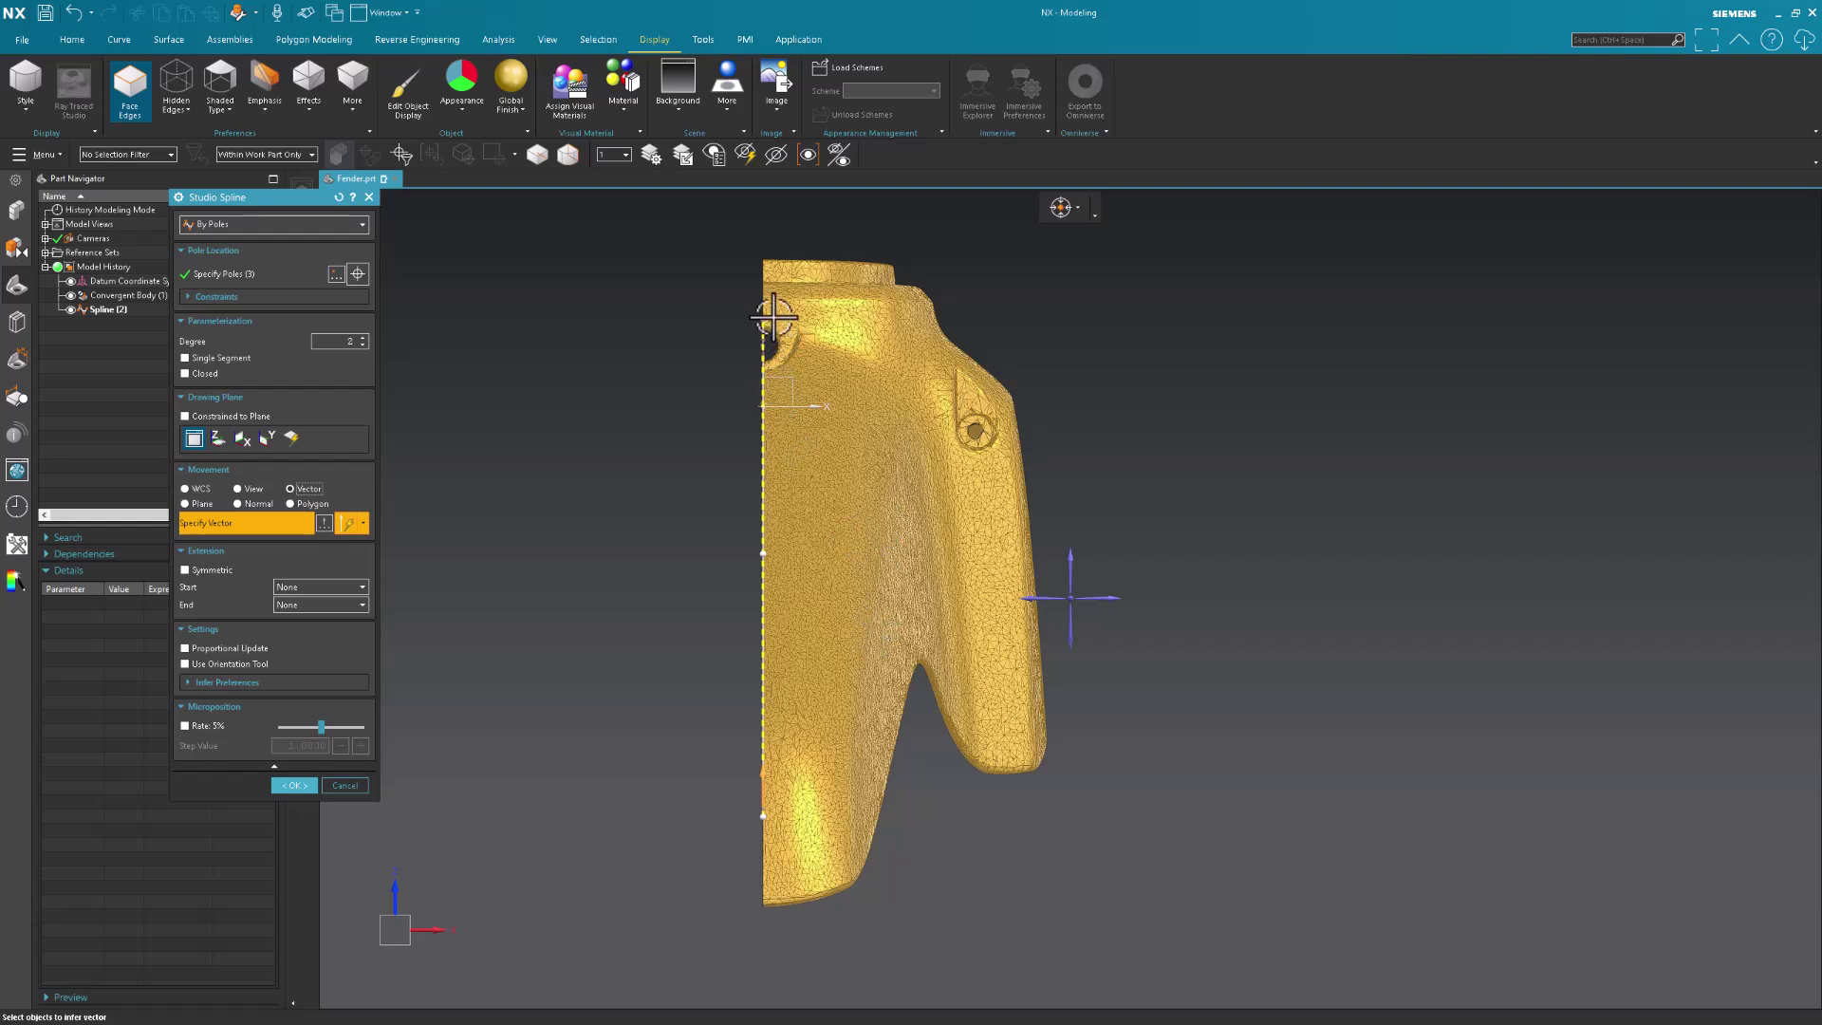
left_click_drag(764, 318, 783, 322)
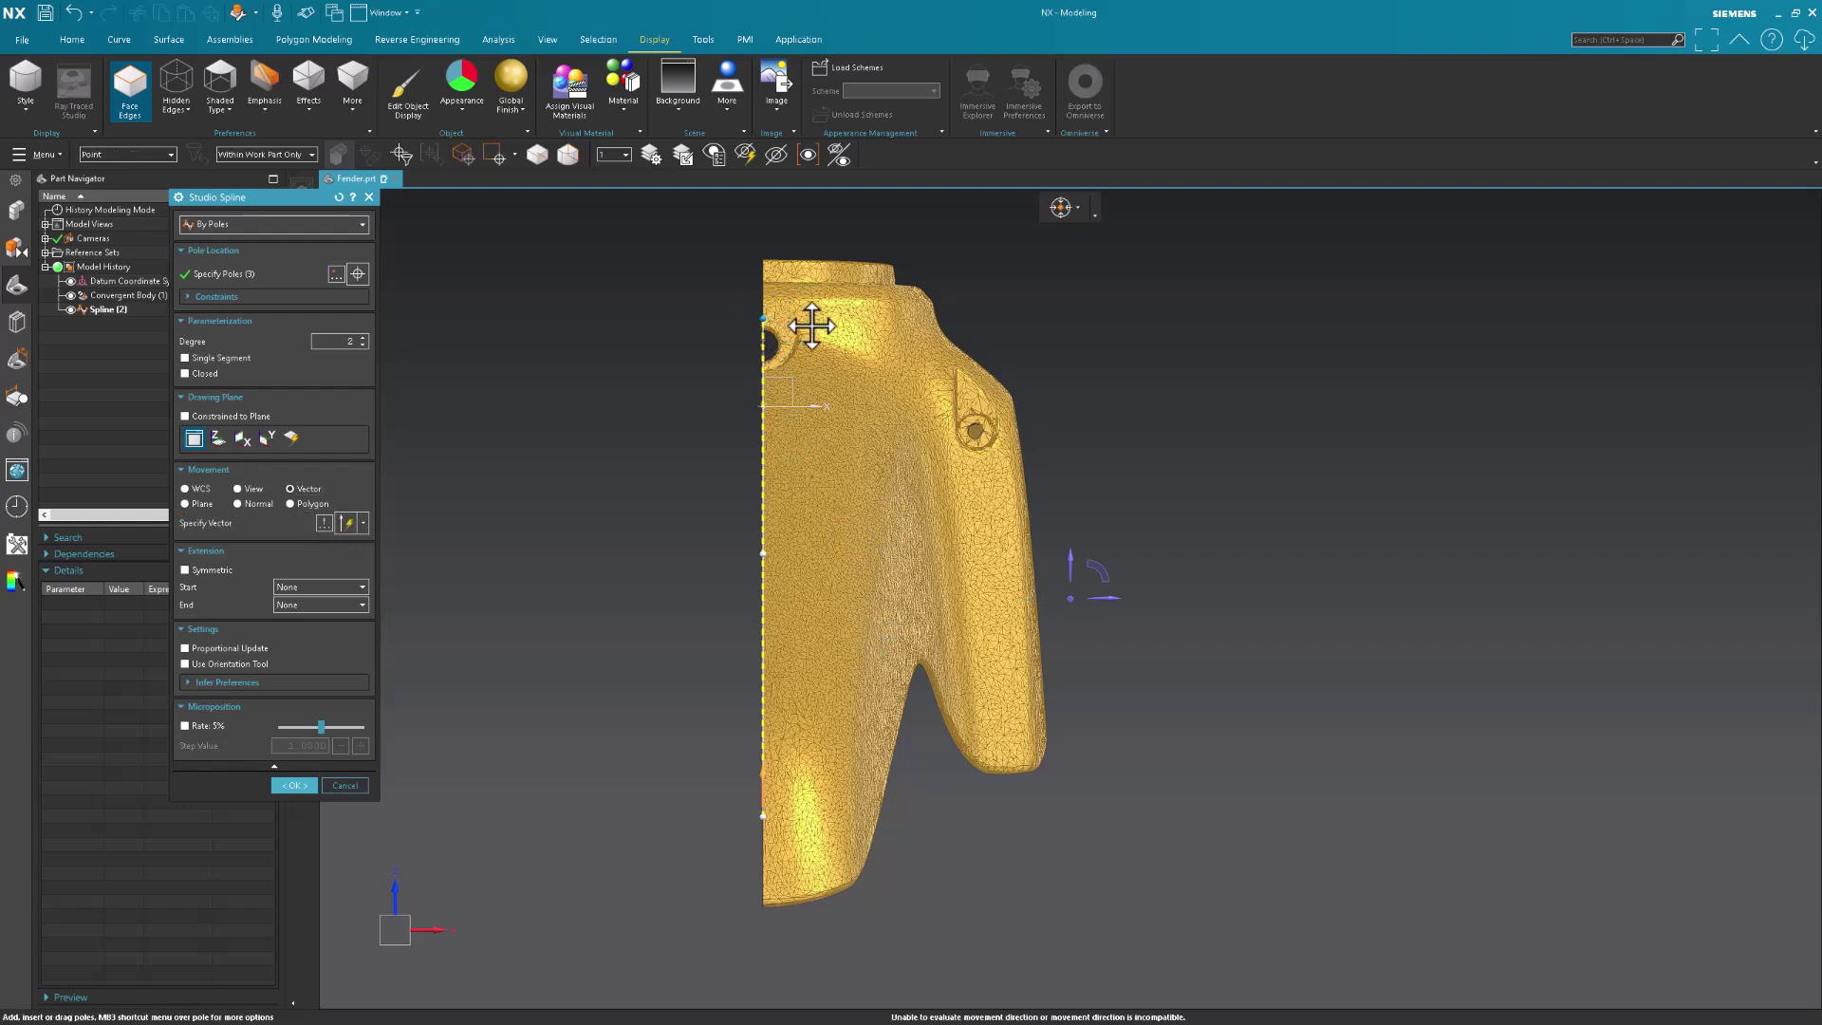
left_click(248, 524)
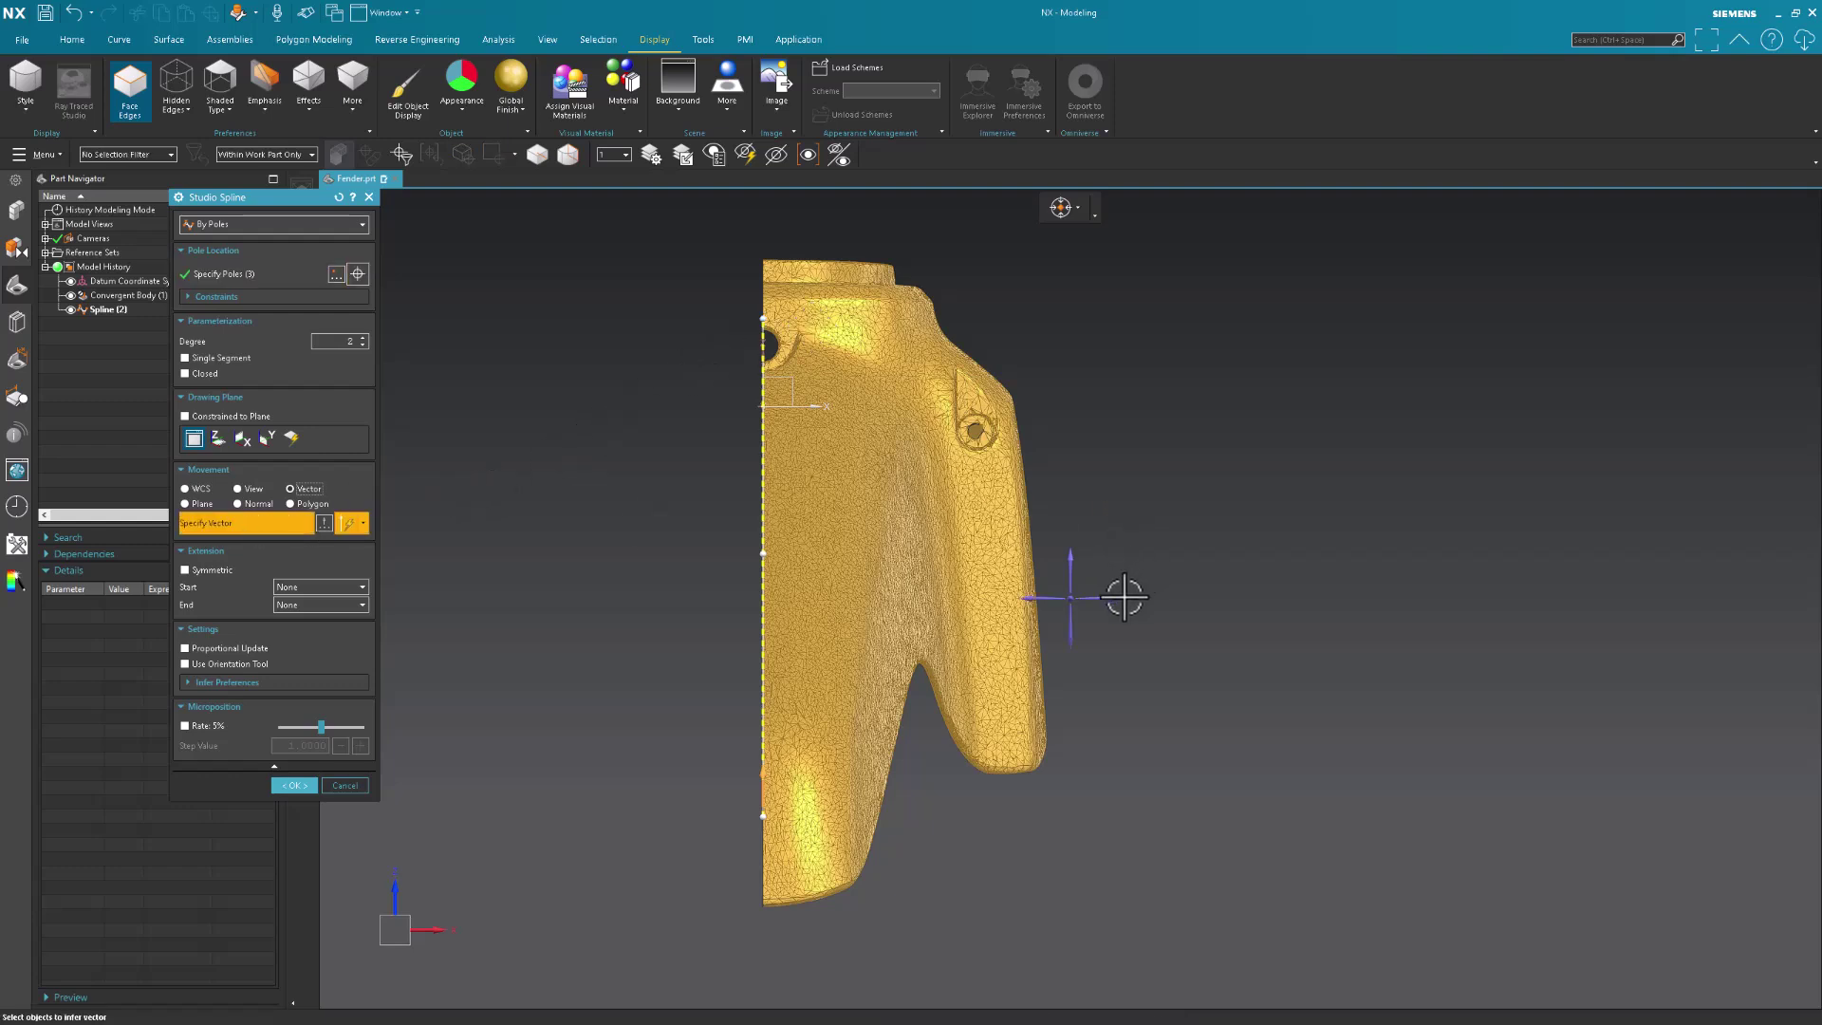
left_click_drag(765, 314, 941, 325)
left_click_drag(765, 551, 837, 554)
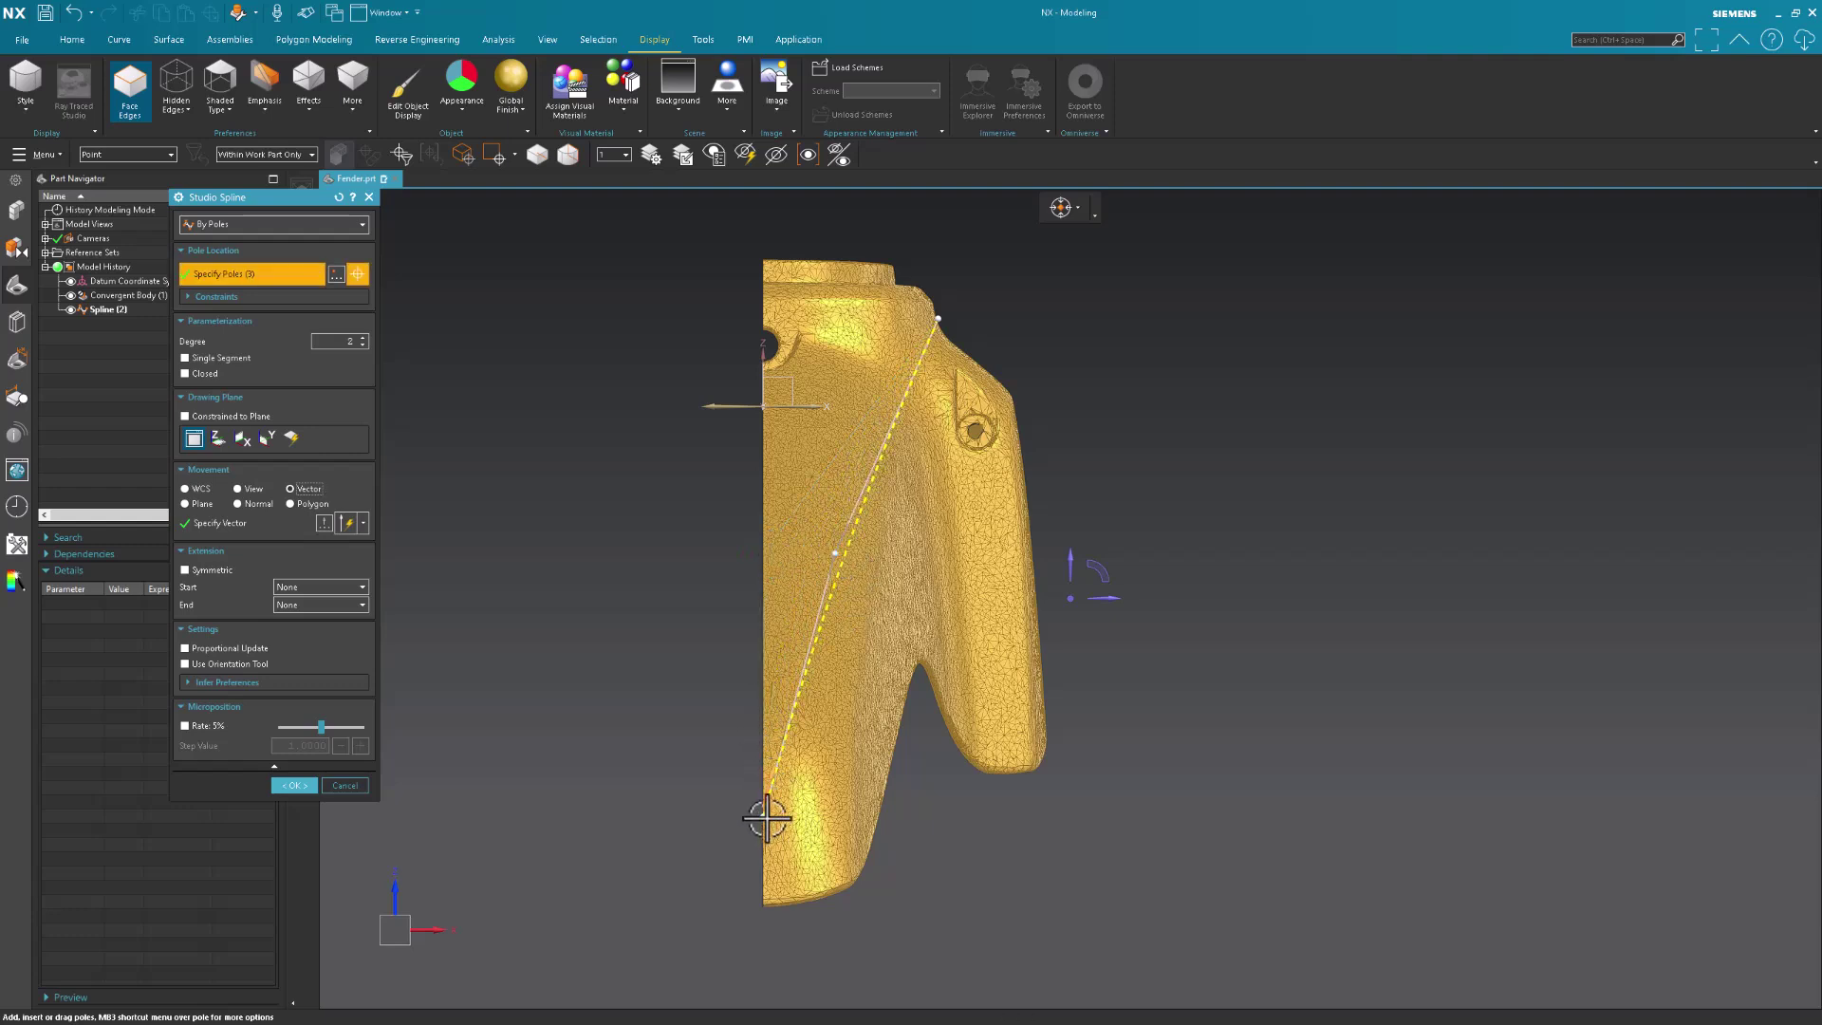
left_click_drag(765, 816, 835, 867)
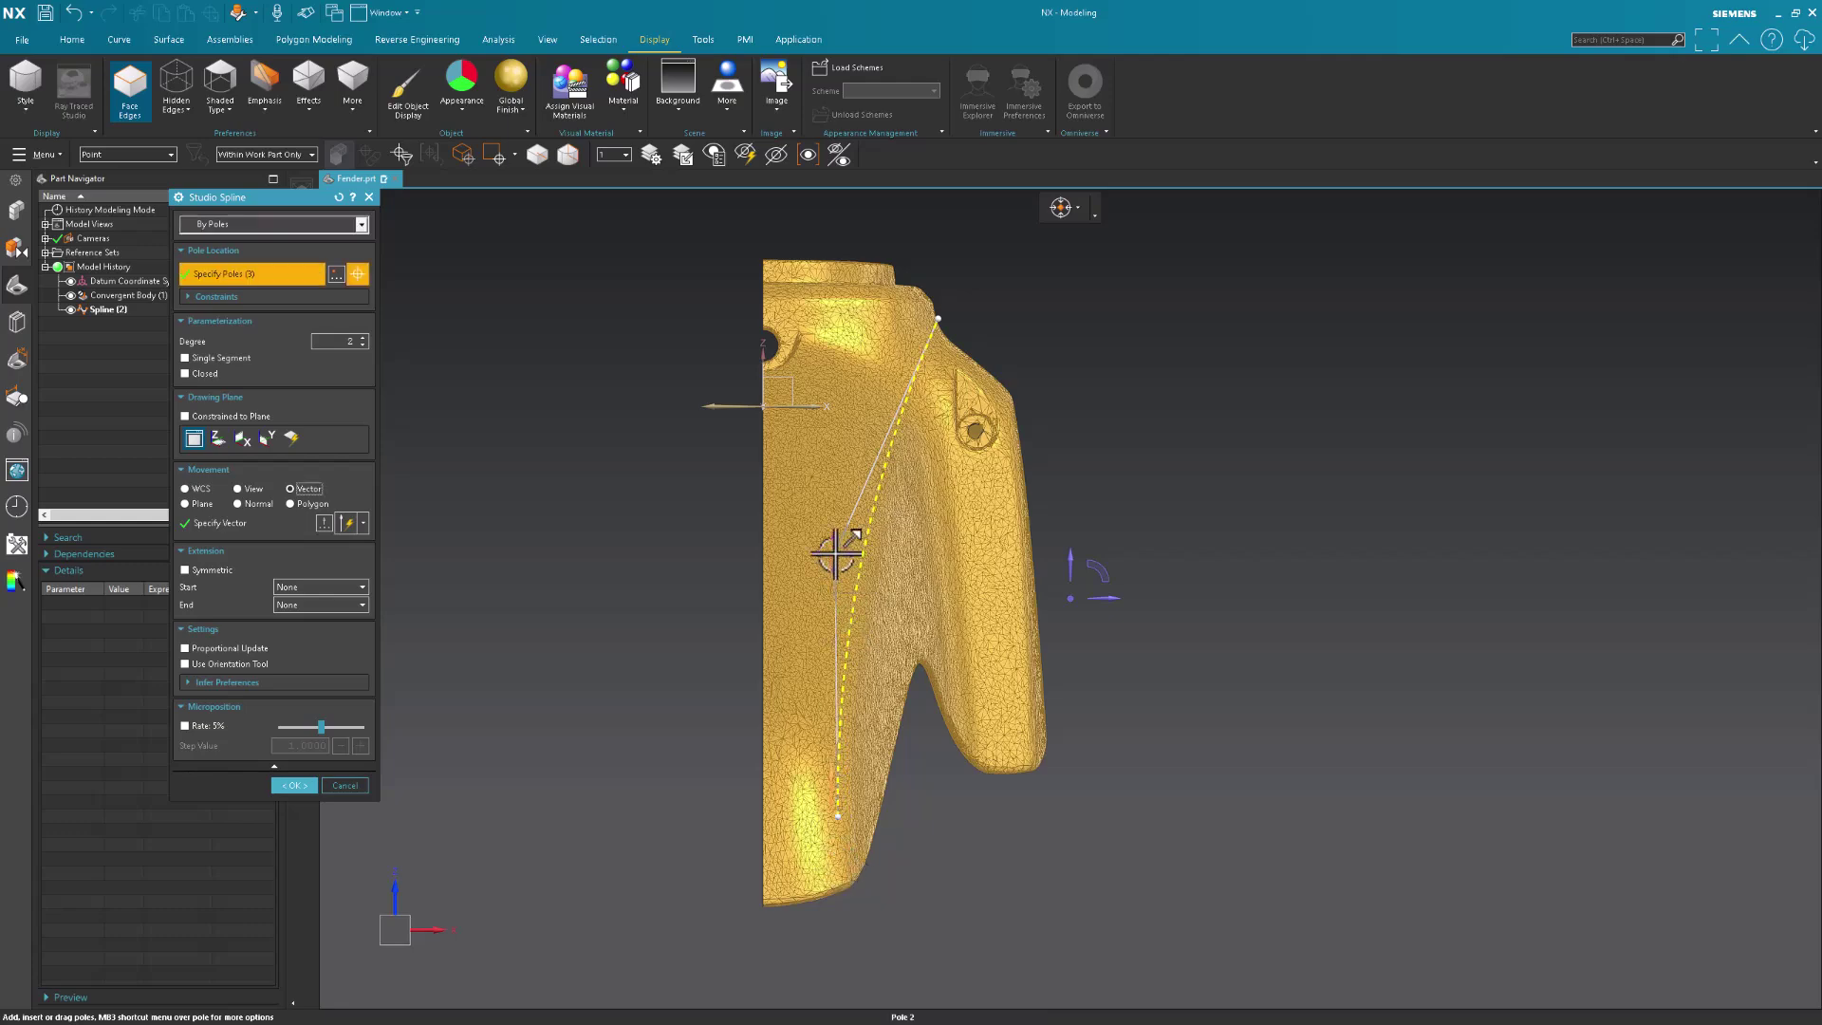
Adjust the middle and top poles to follow the surface, then apply the spline edit.
left_click_drag(835, 554, 858, 553)
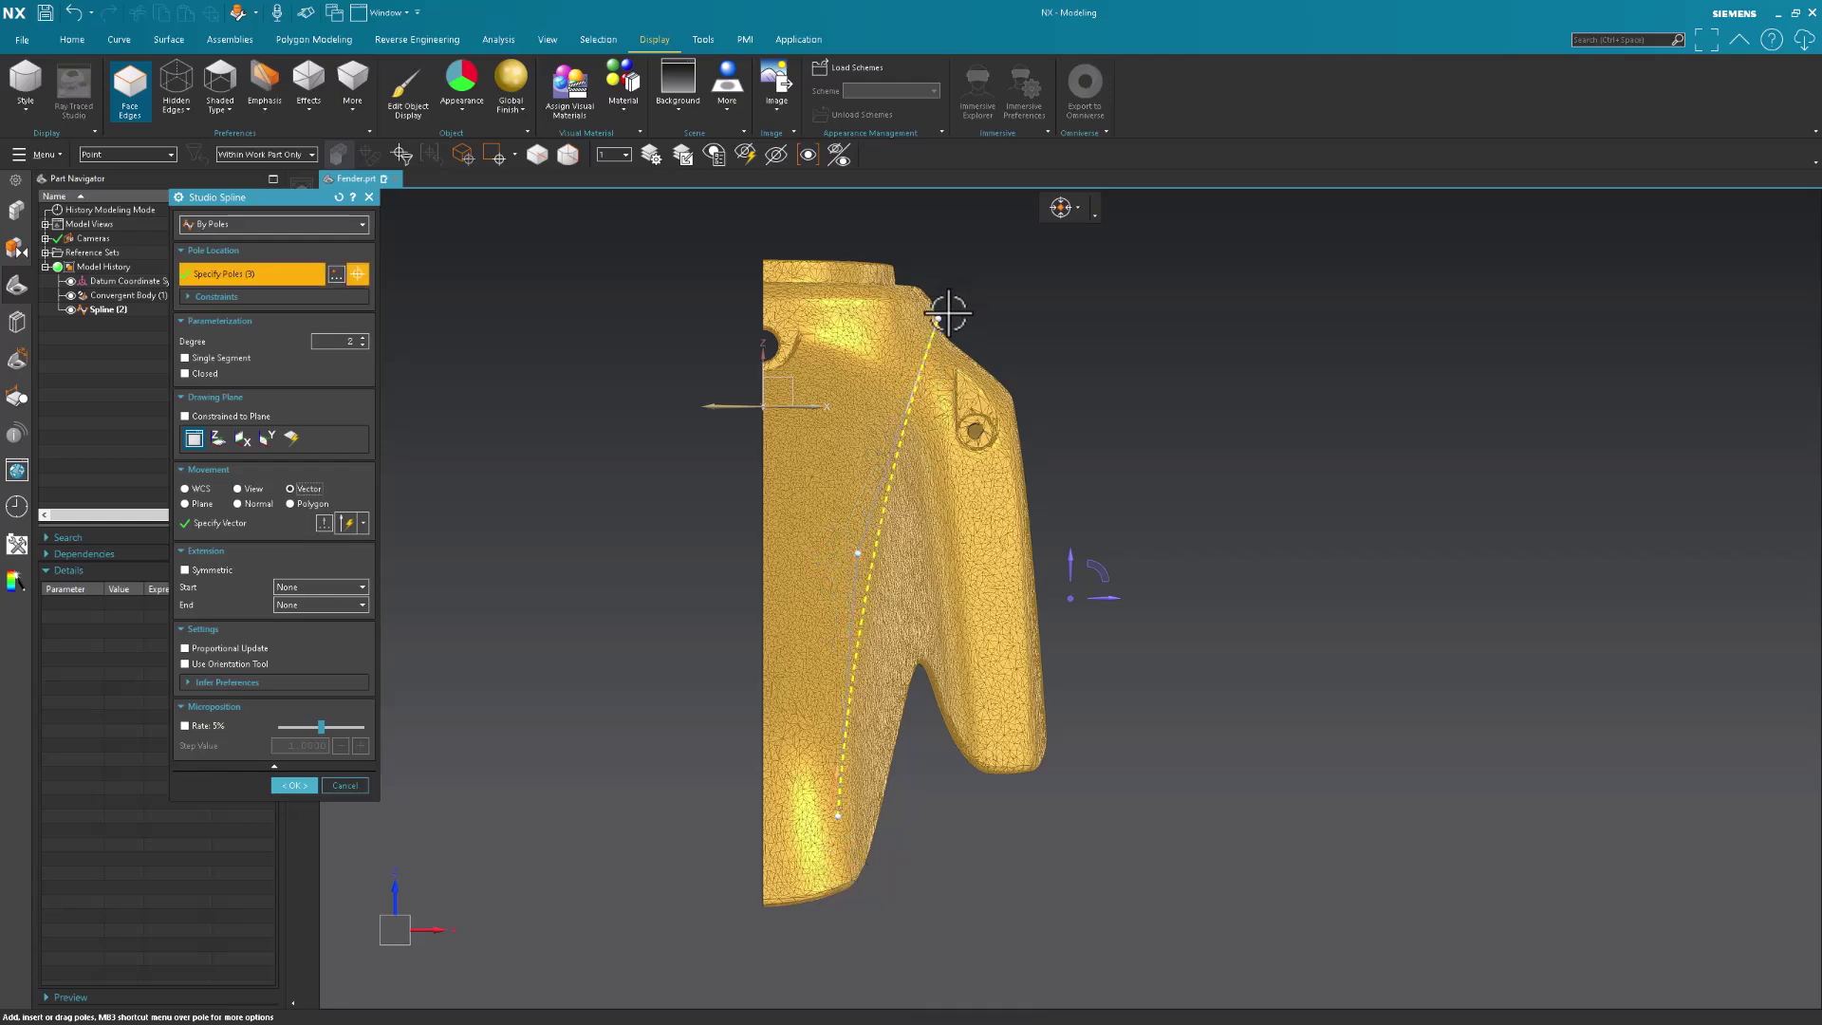
scroll(927, 440, "up", 4)
scroll(927, 456, "down", 1)
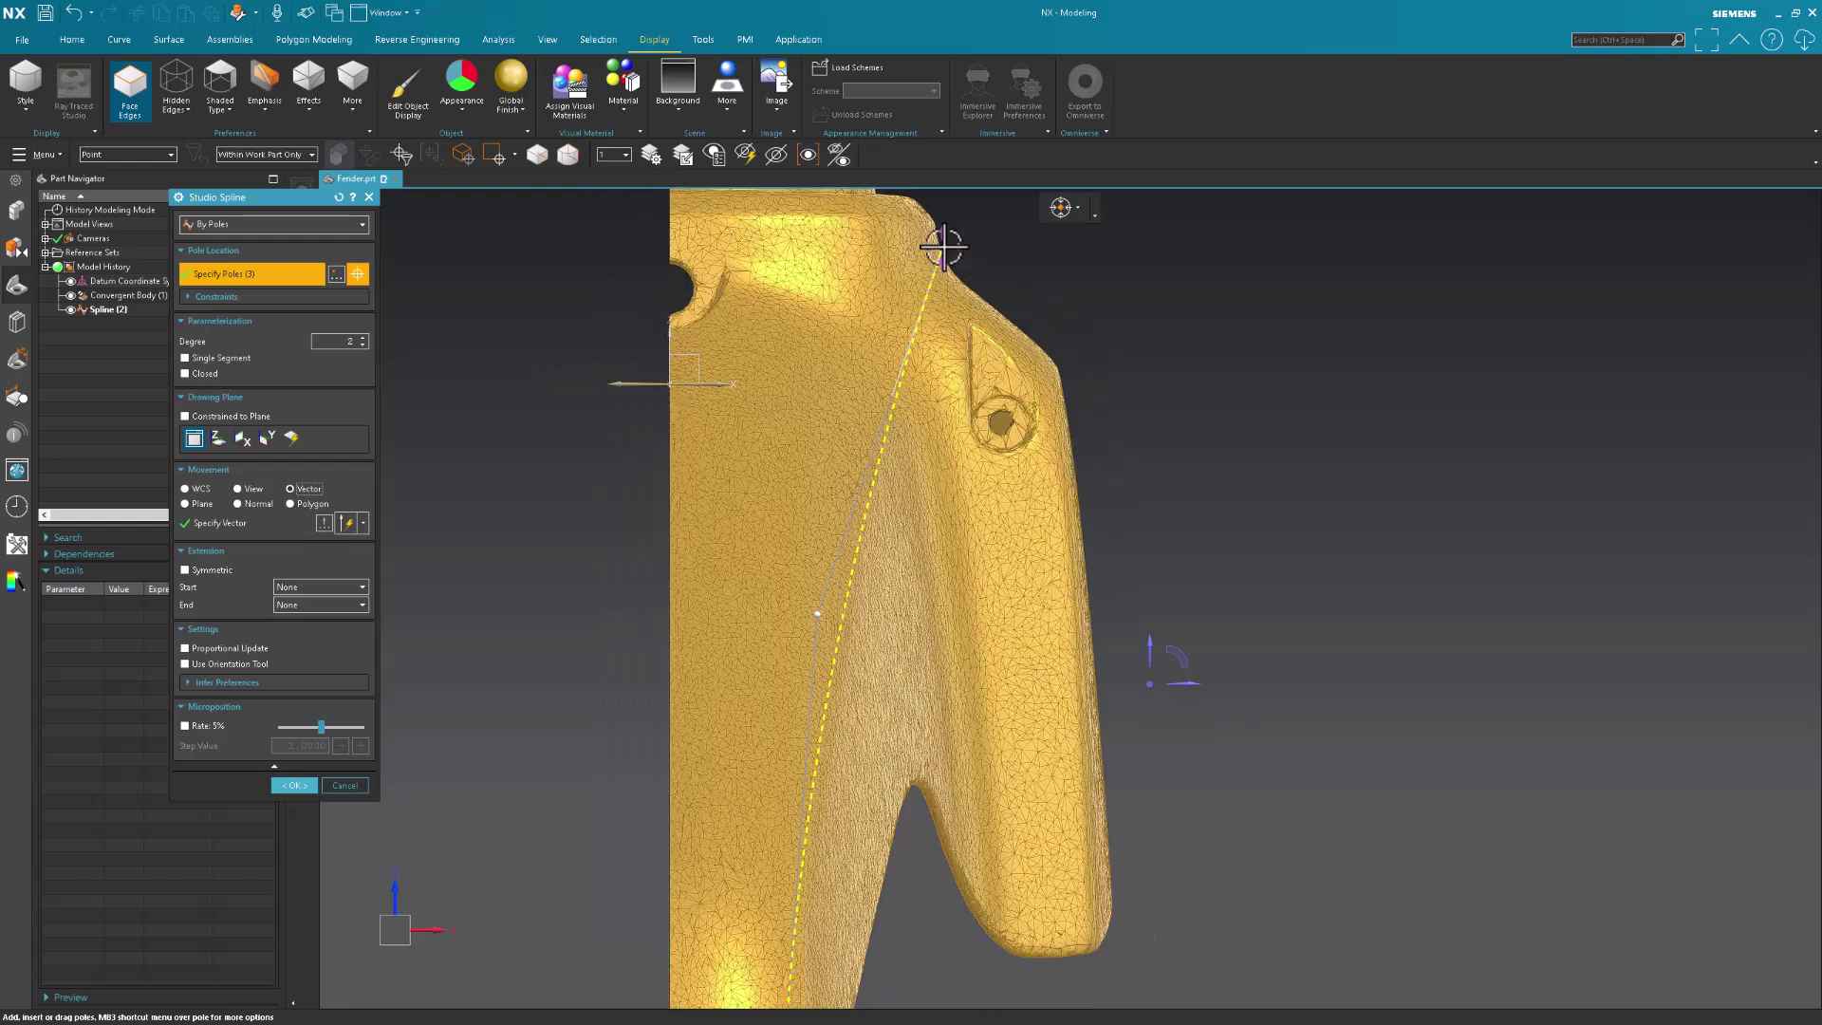
left_click_drag(944, 247, 944, 253)
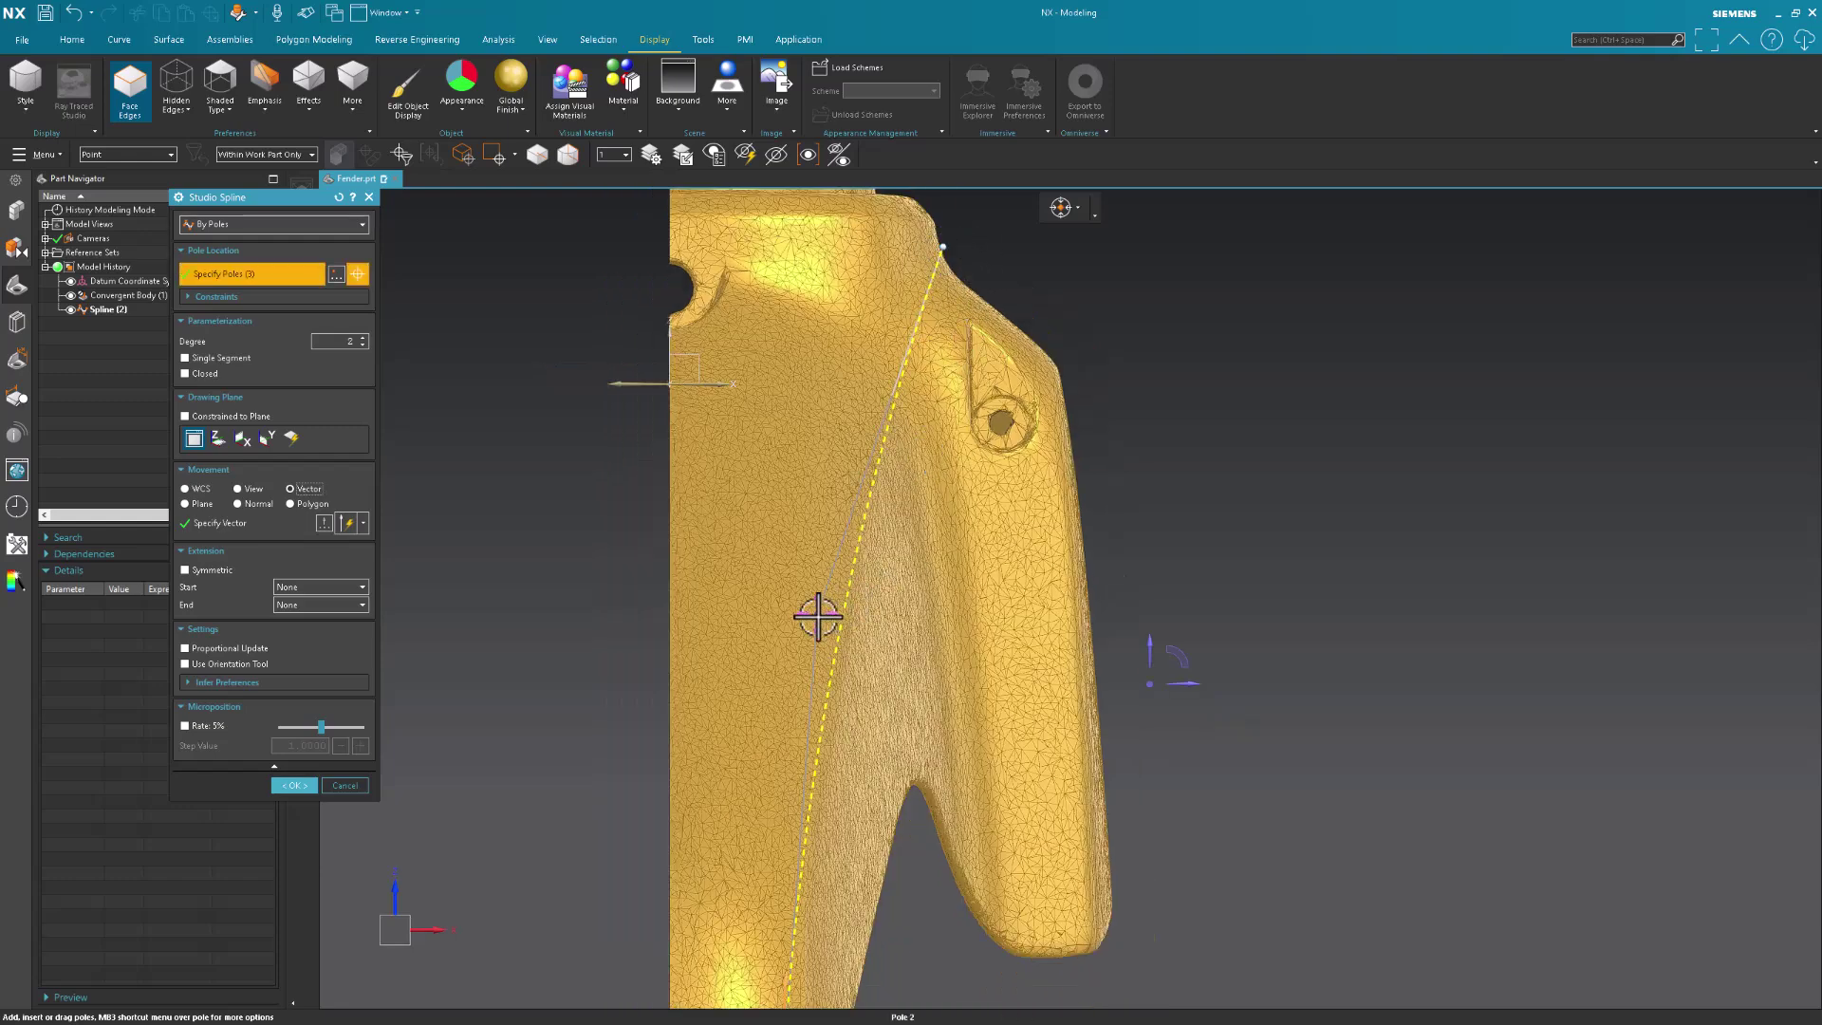
left_click_drag(819, 618, 832, 624)
scroll(849, 626, "down", 1)
middle_click_drag(931, 752, 935, 575, "shift")
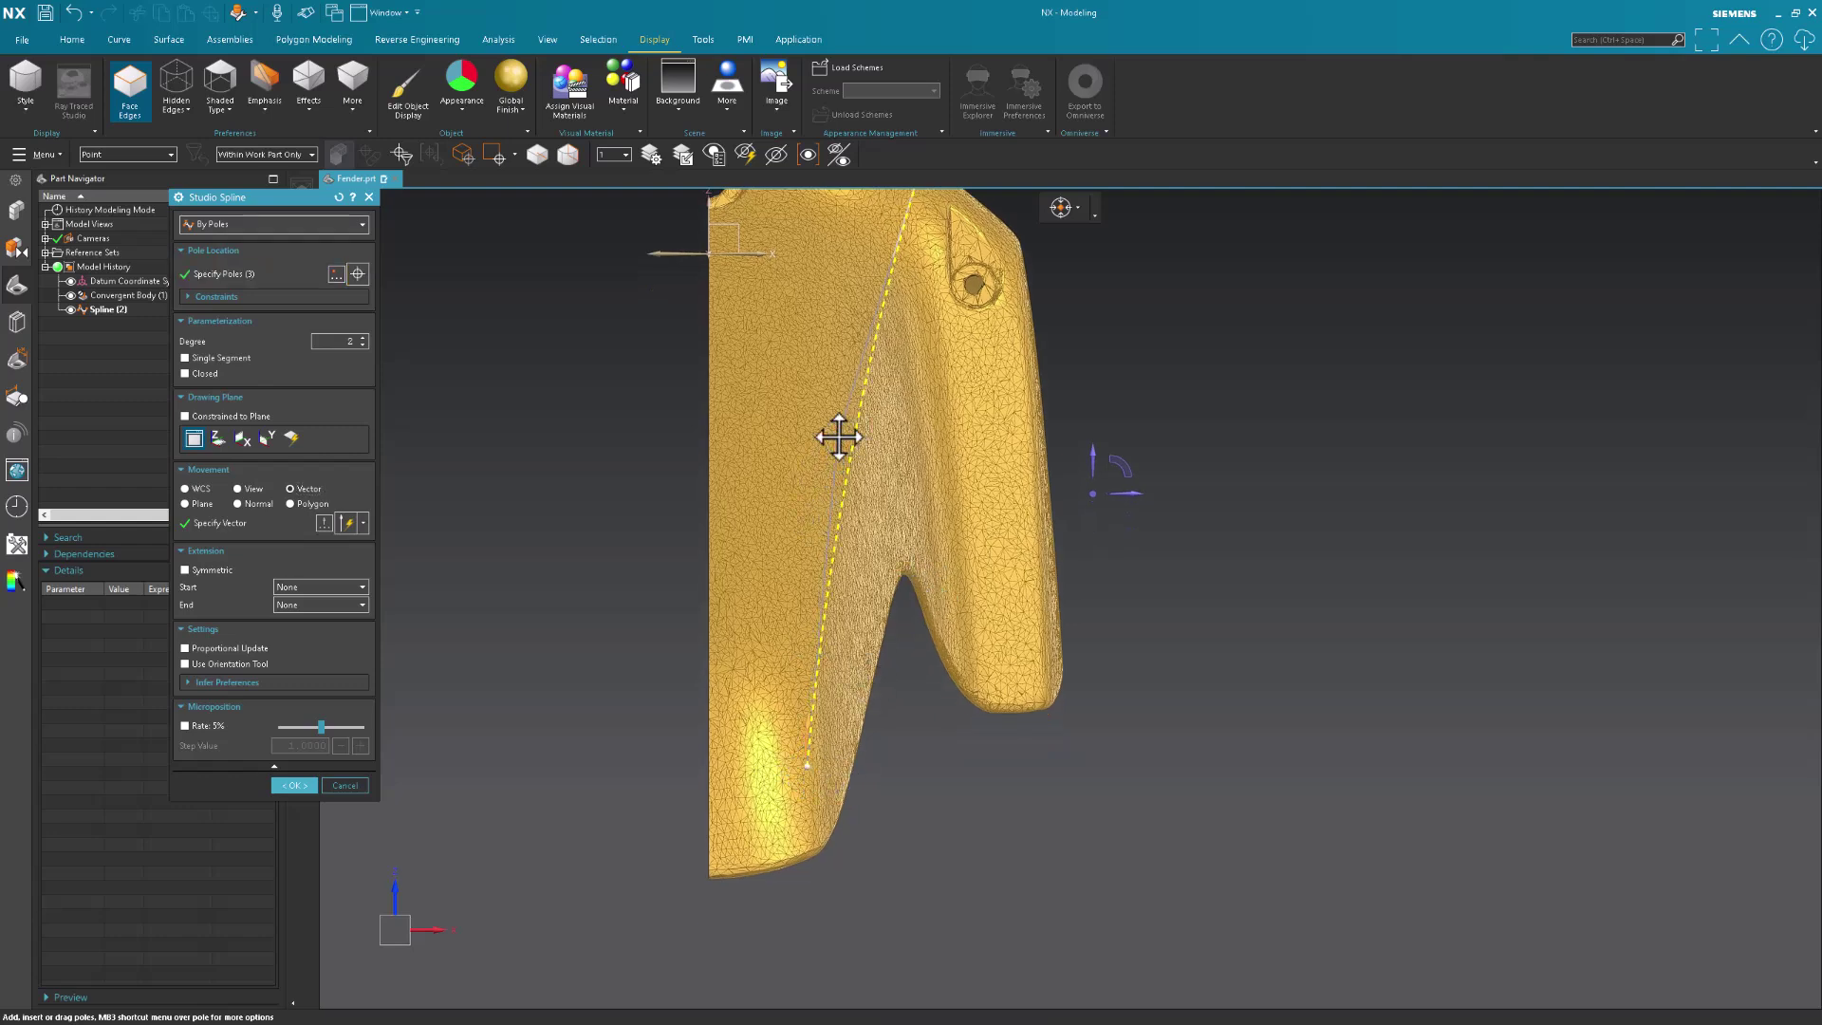
middle_click(1094, 771)
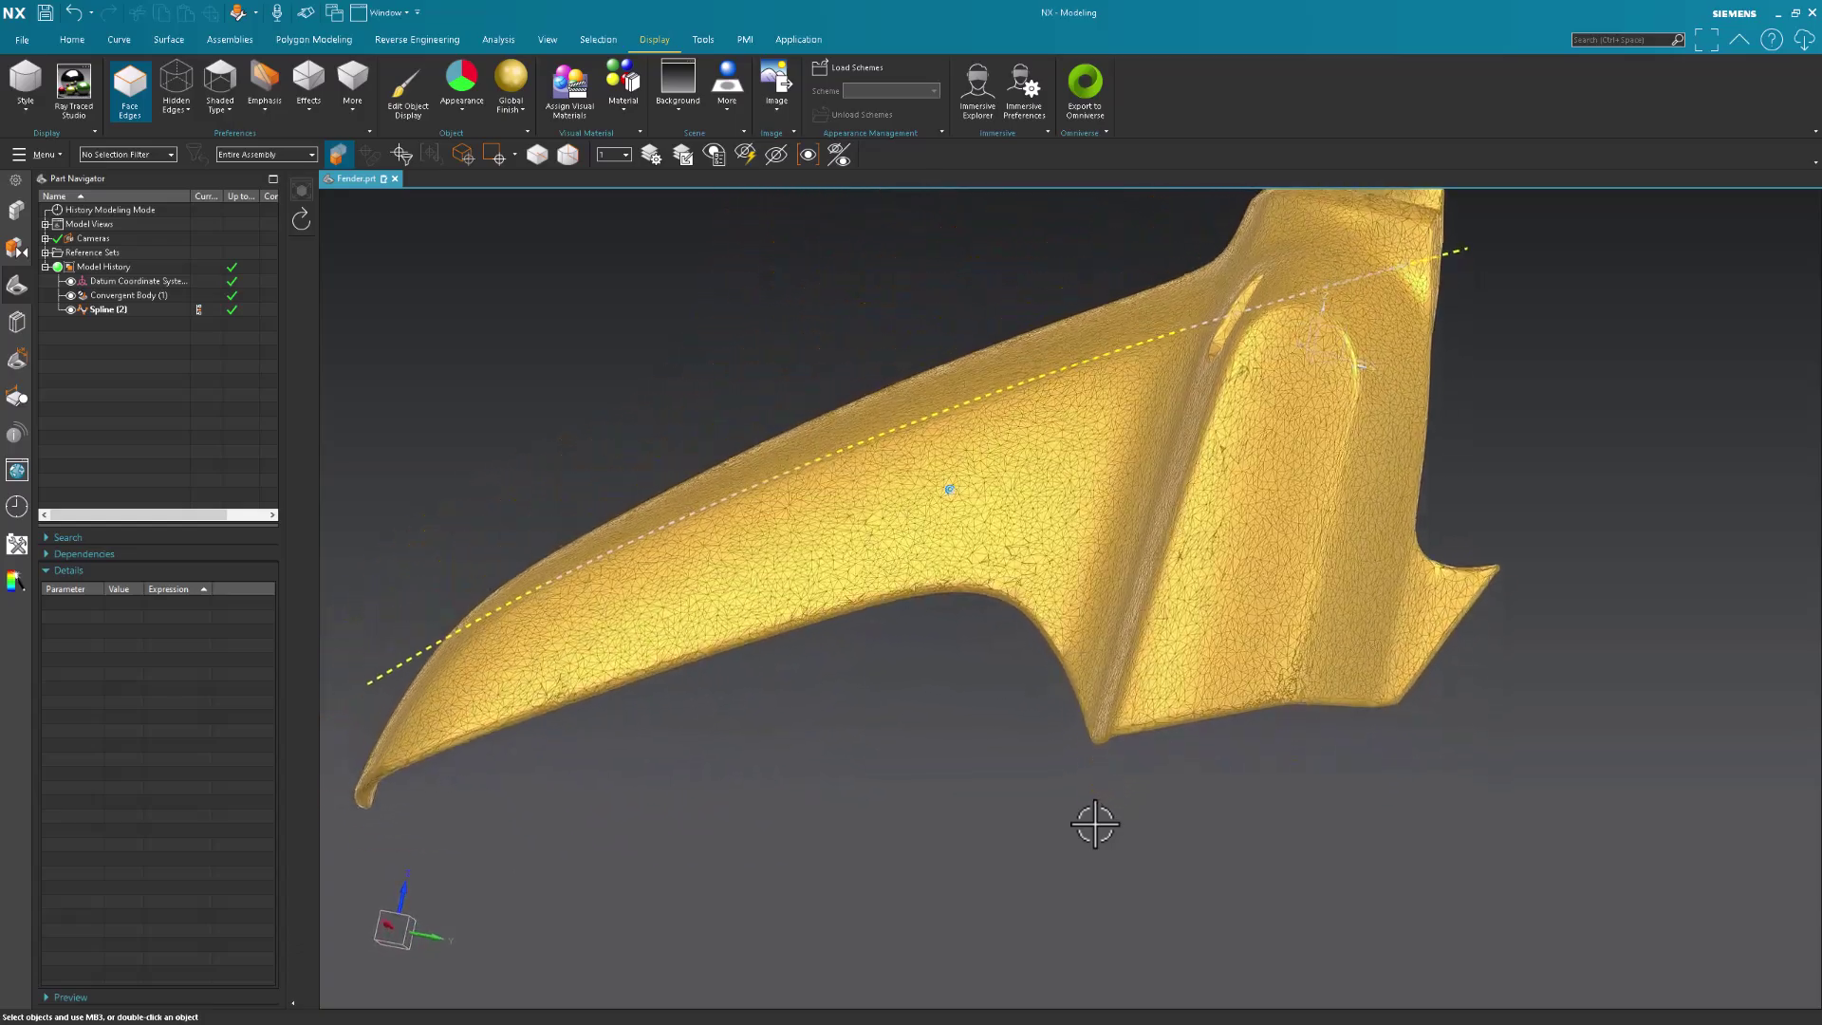
left_click(648, 530)
key("Escape")
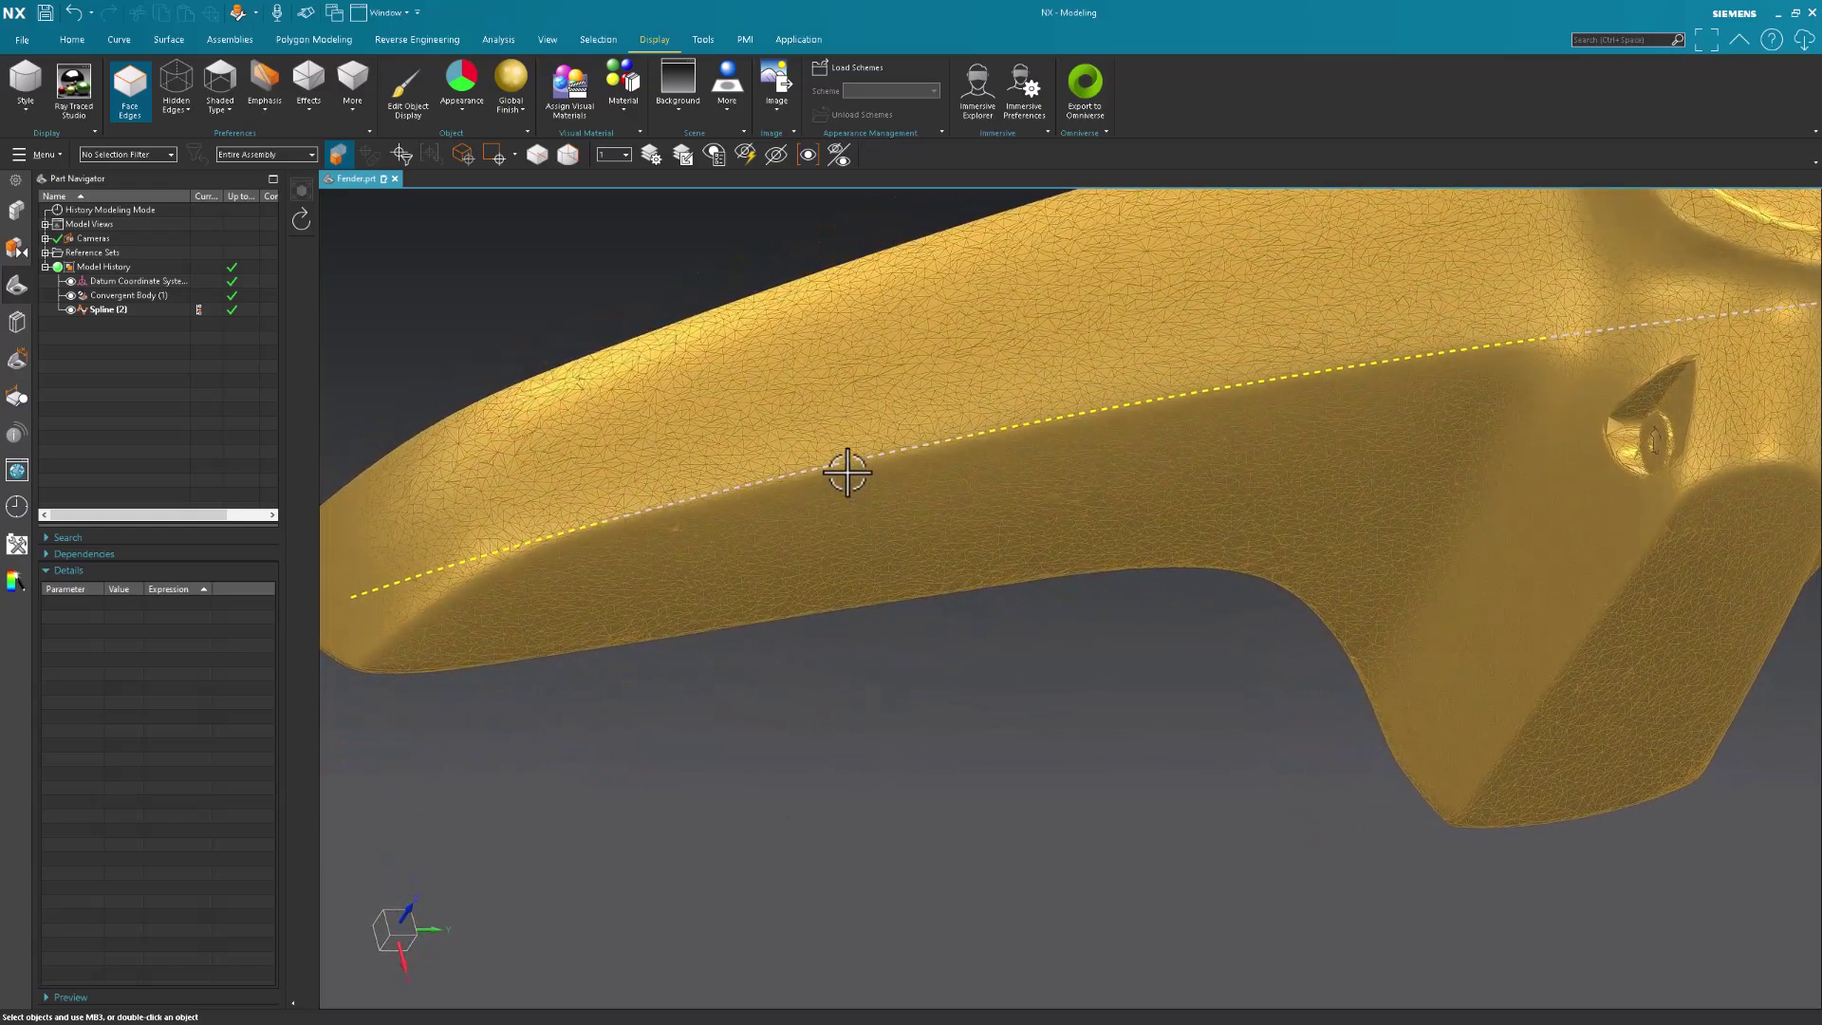
left_click(847, 469)
left_click(954, 730)
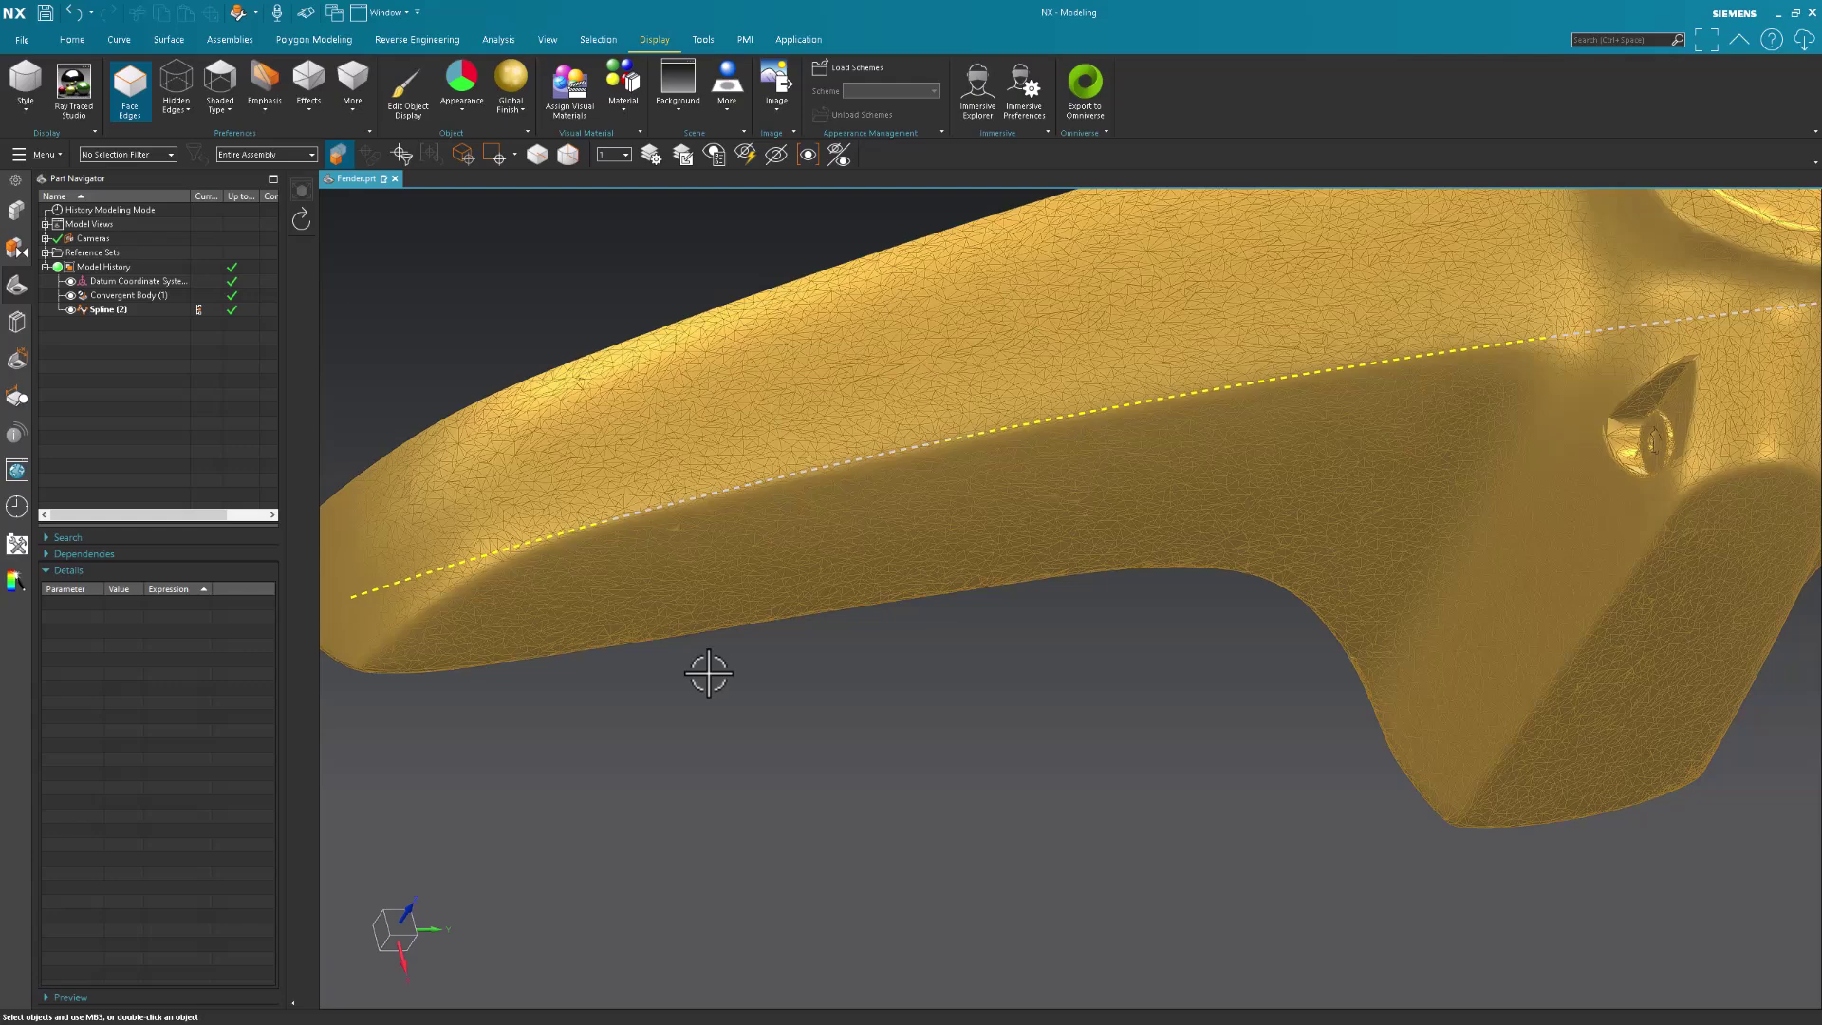
Inspect Spline (2)'s curvature comb with suggested scale and fewer needles, then cancel the analysis.
left_click(499, 40)
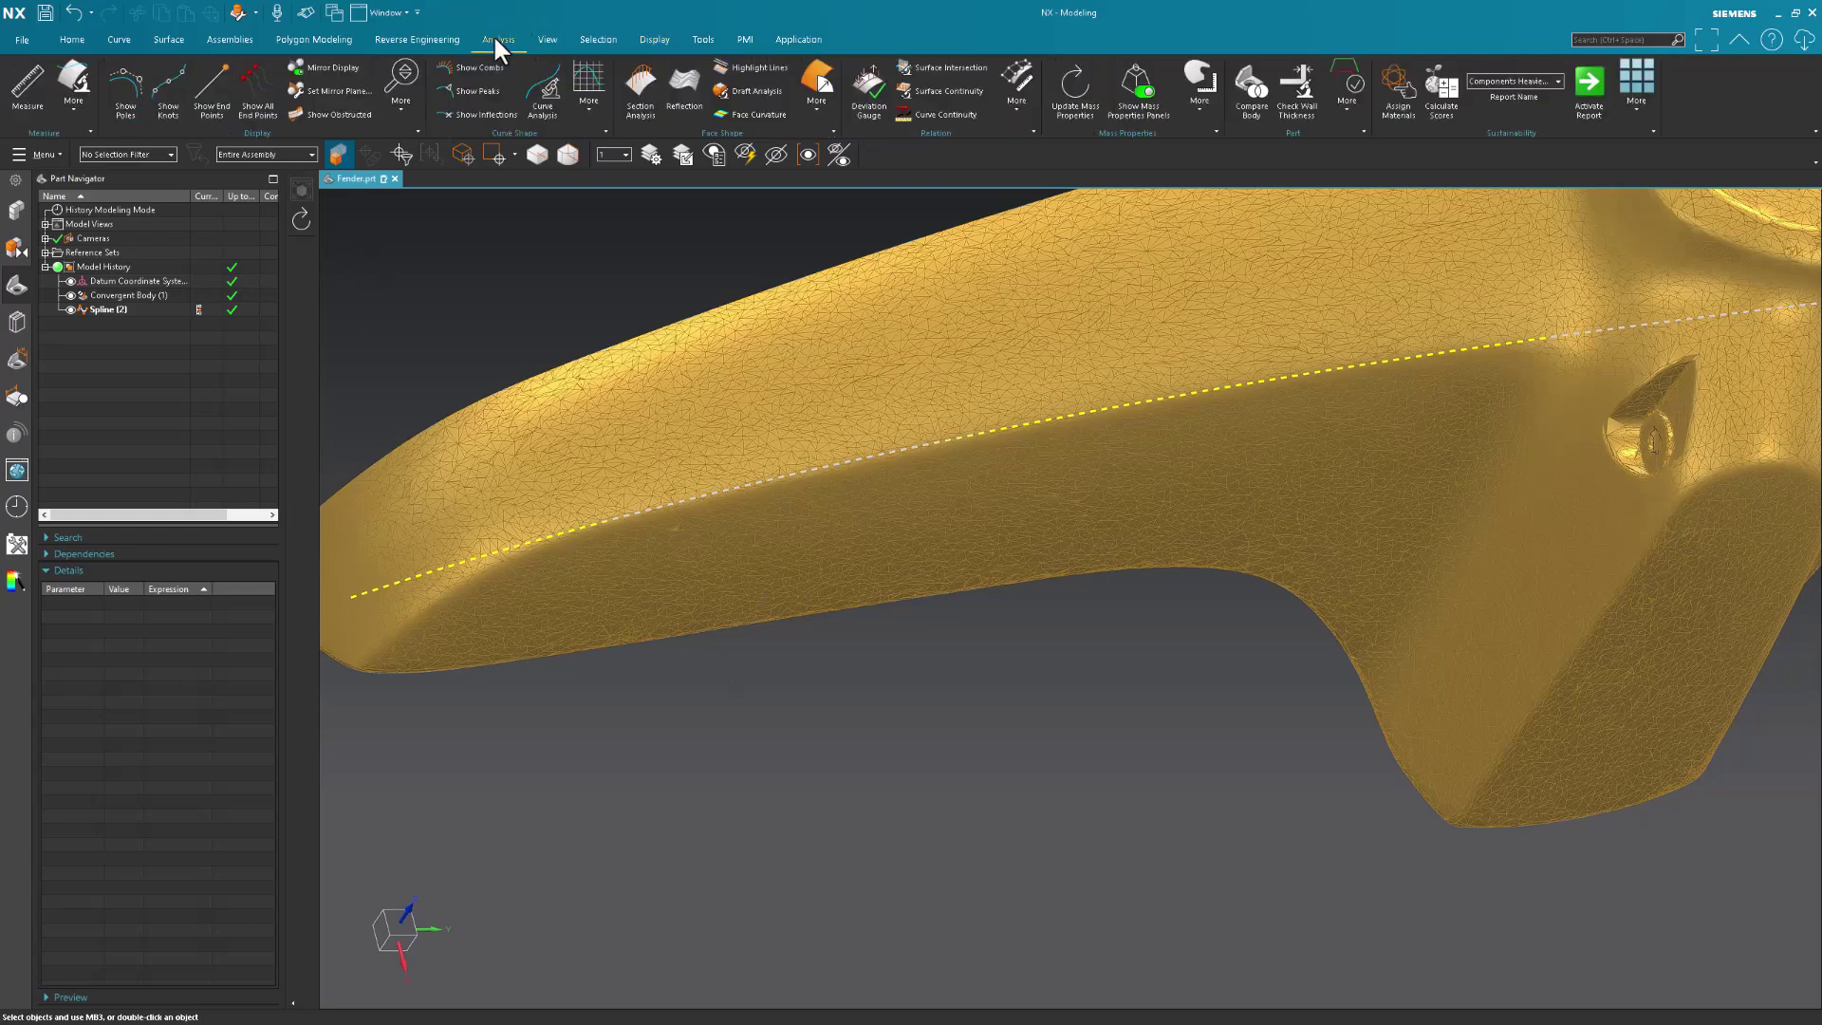
left_click(398, 583)
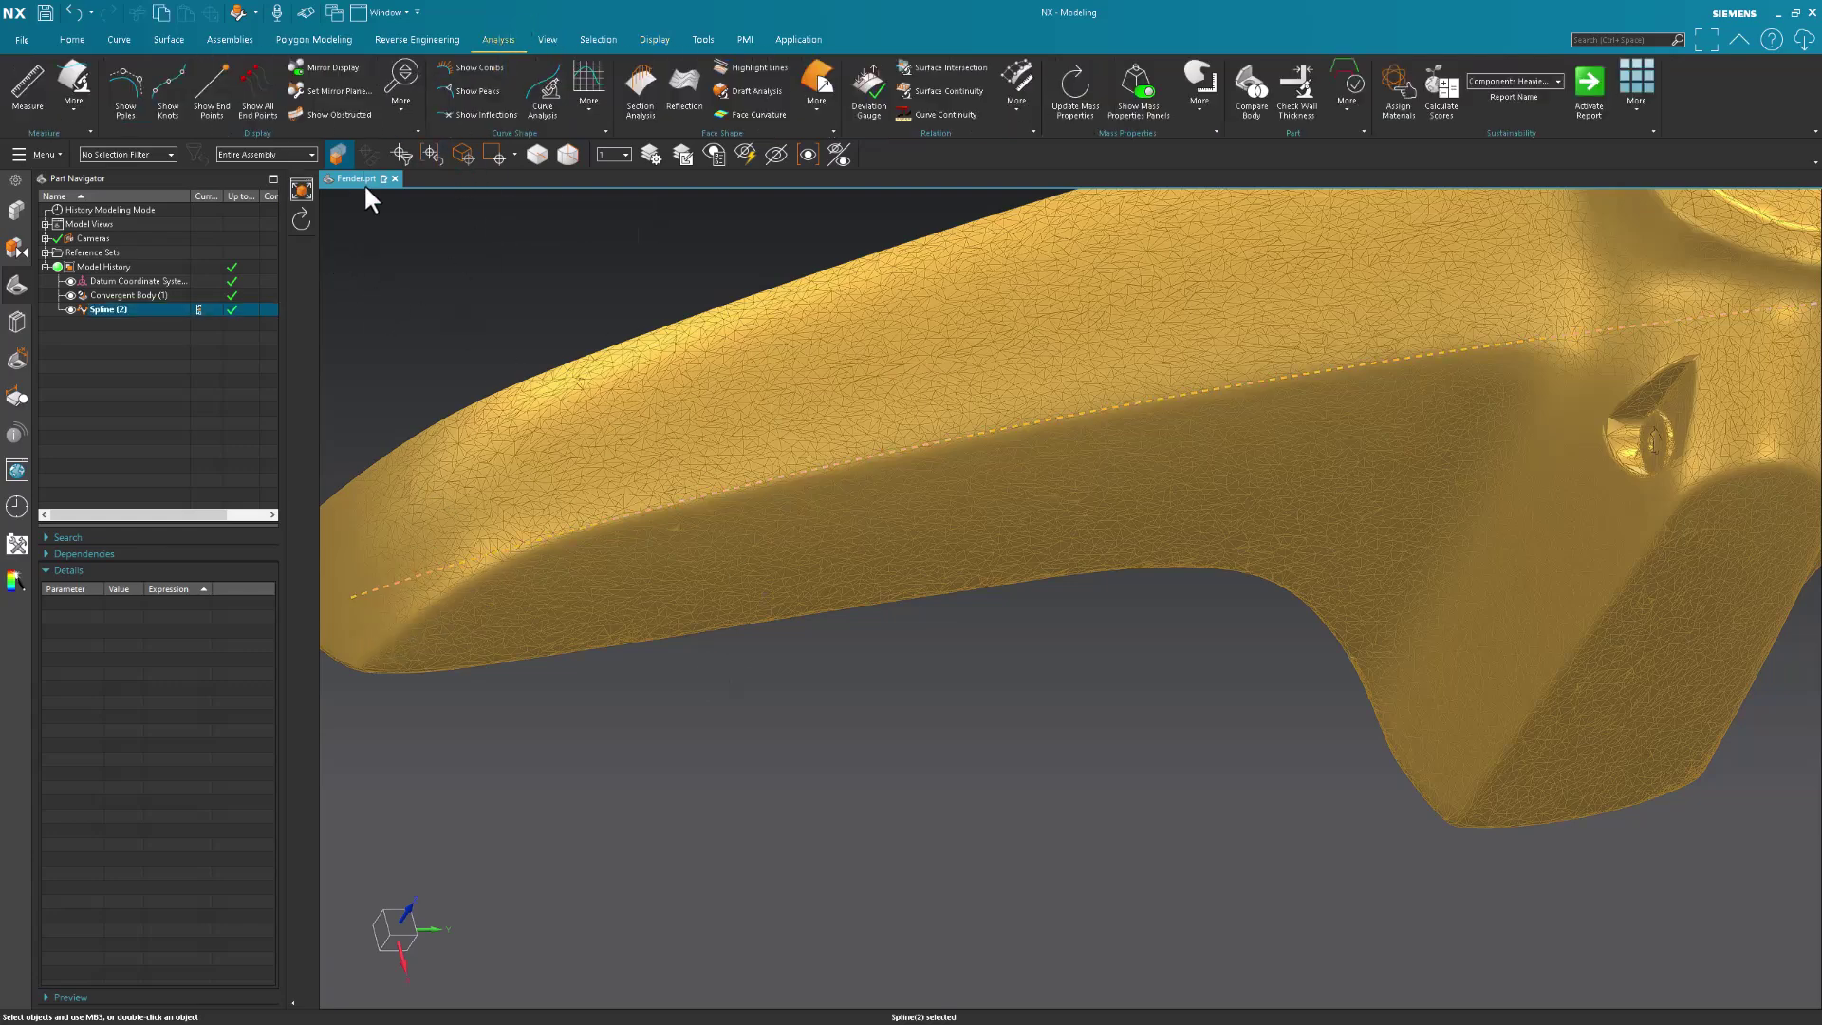
left_click(545, 95)
middle_click_drag(798, 706, 529, 509)
left_click(197, 365)
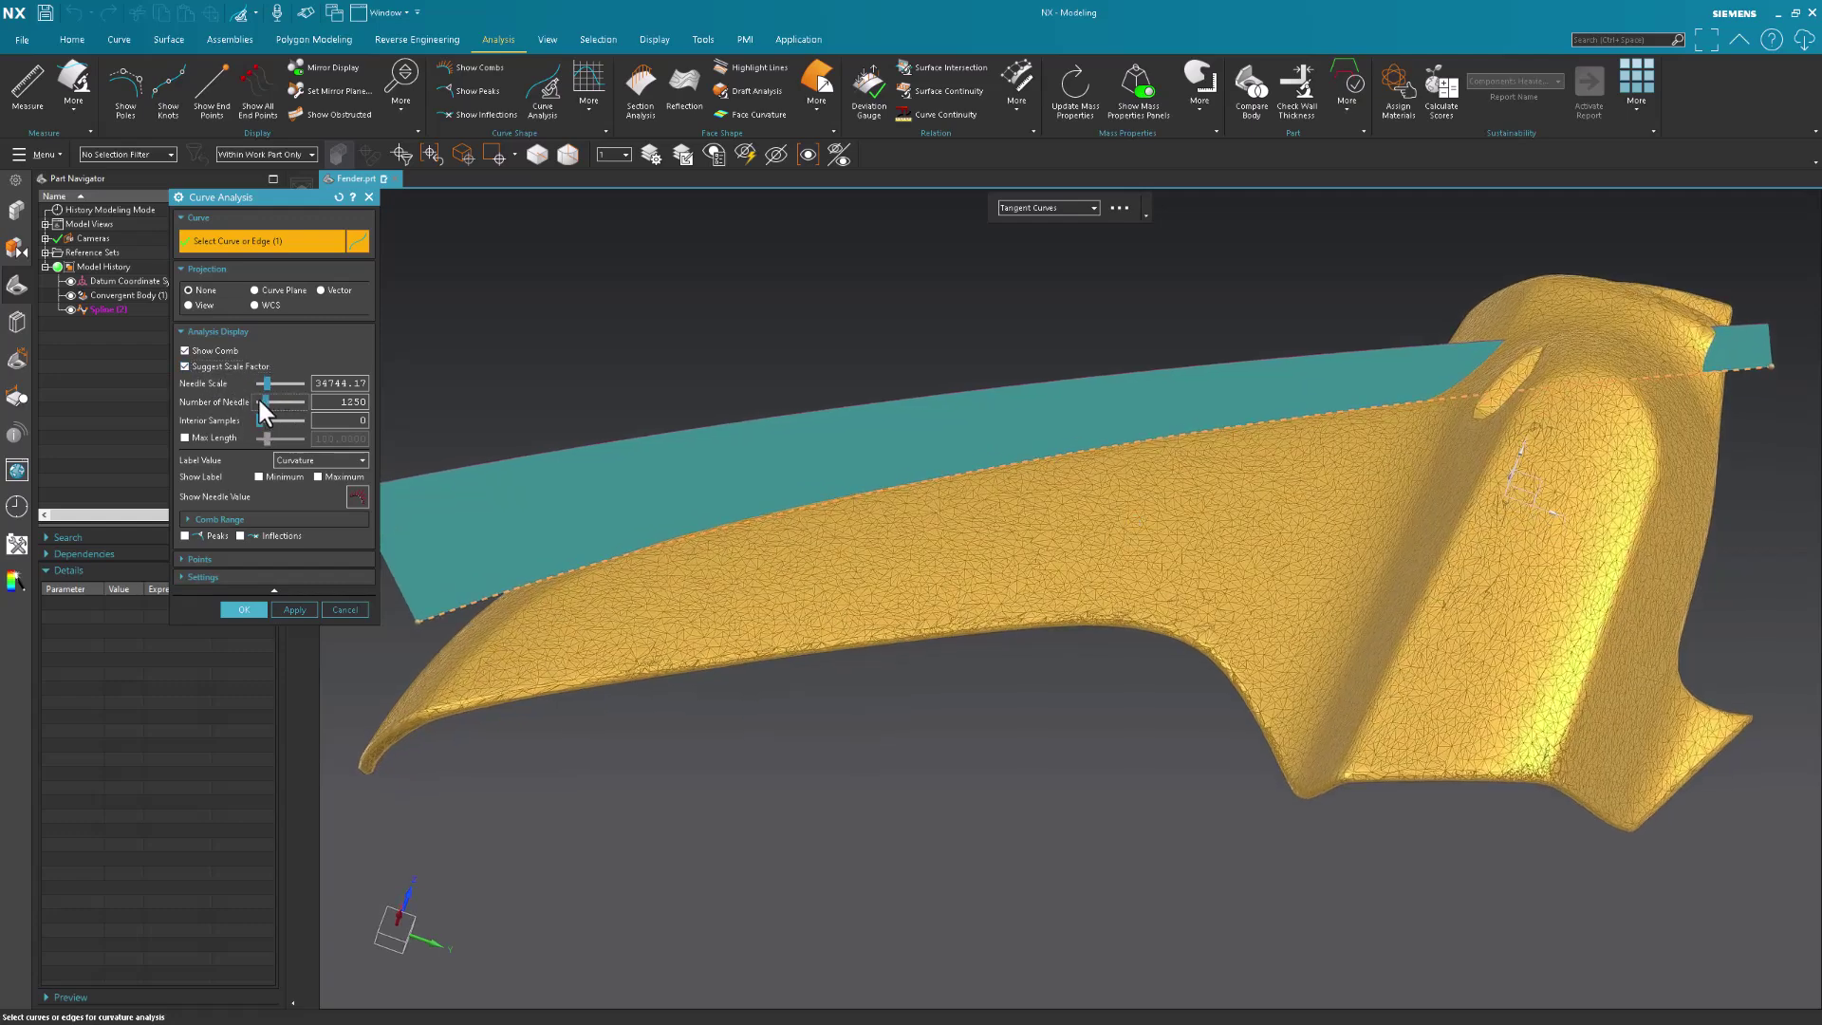
mouse_move(257, 401)
left_mouse_down()
mouse_move(273, 403)
mouse_move(256, 396)
left_mouse_up()
middle_click_drag(570, 516, 571, 524)
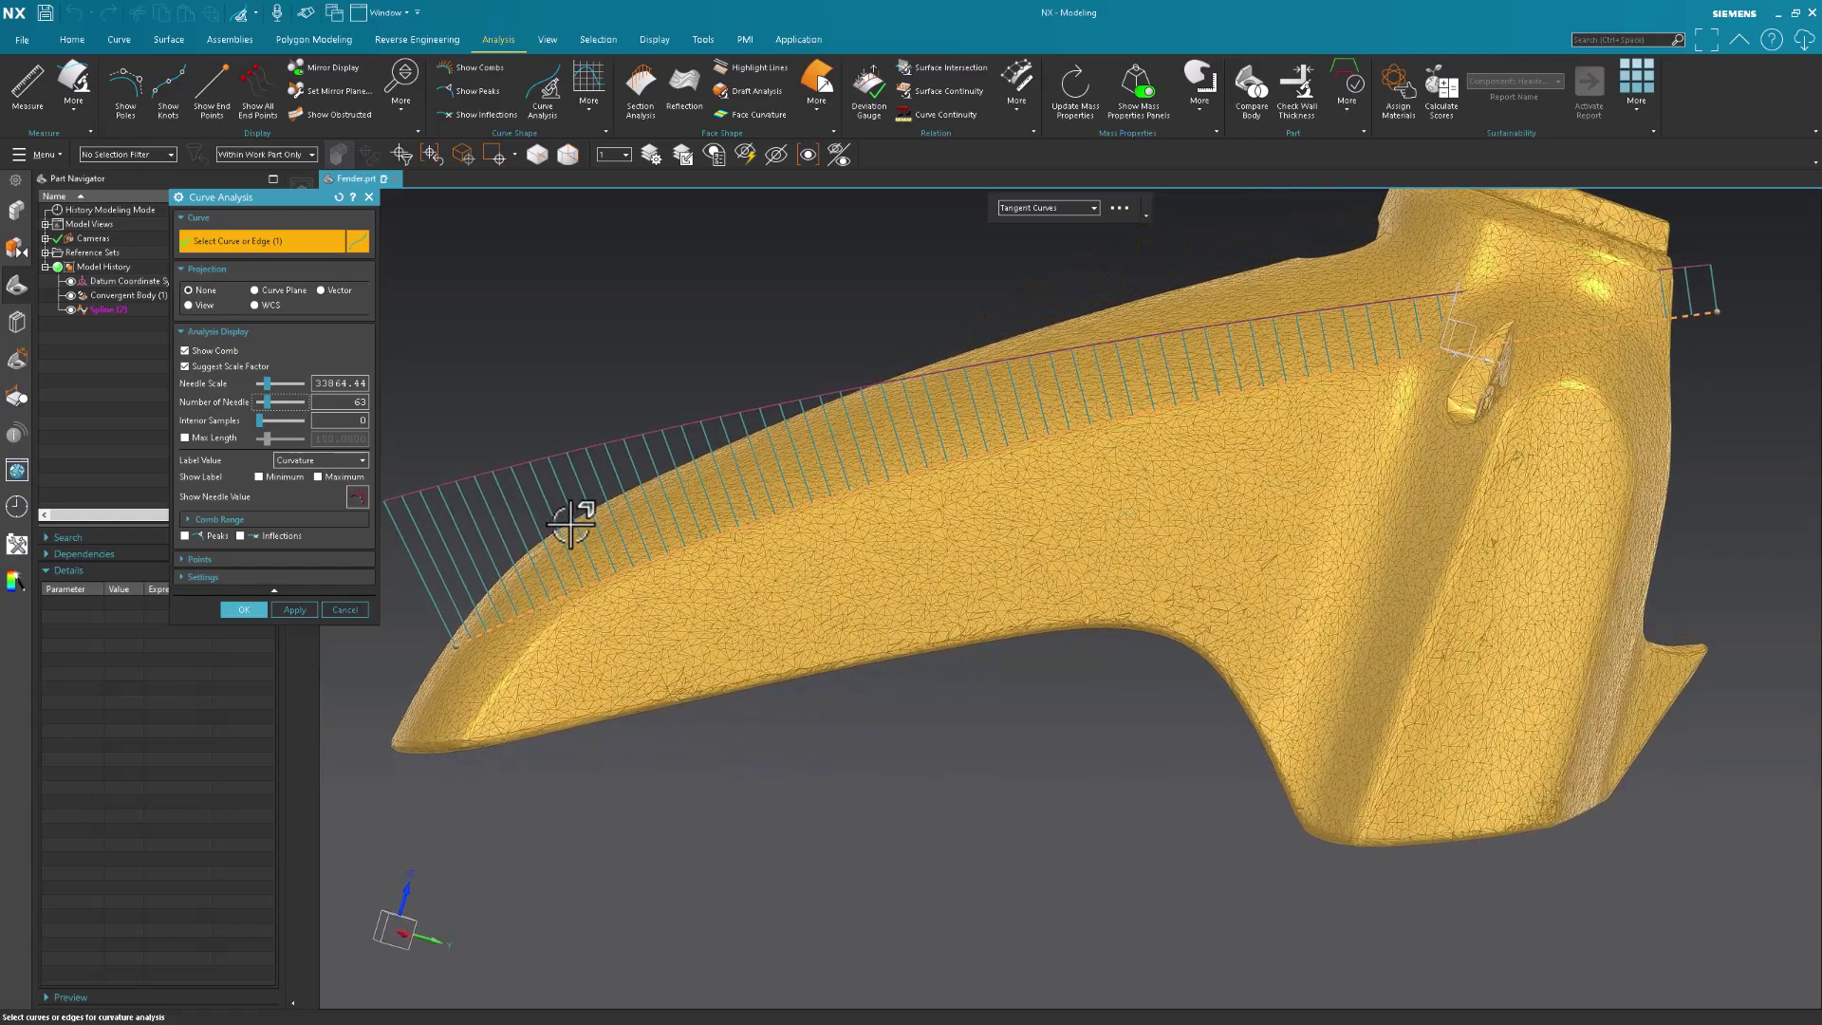
left_click(349, 607)
middle_click_drag(634, 294, 870, 289)
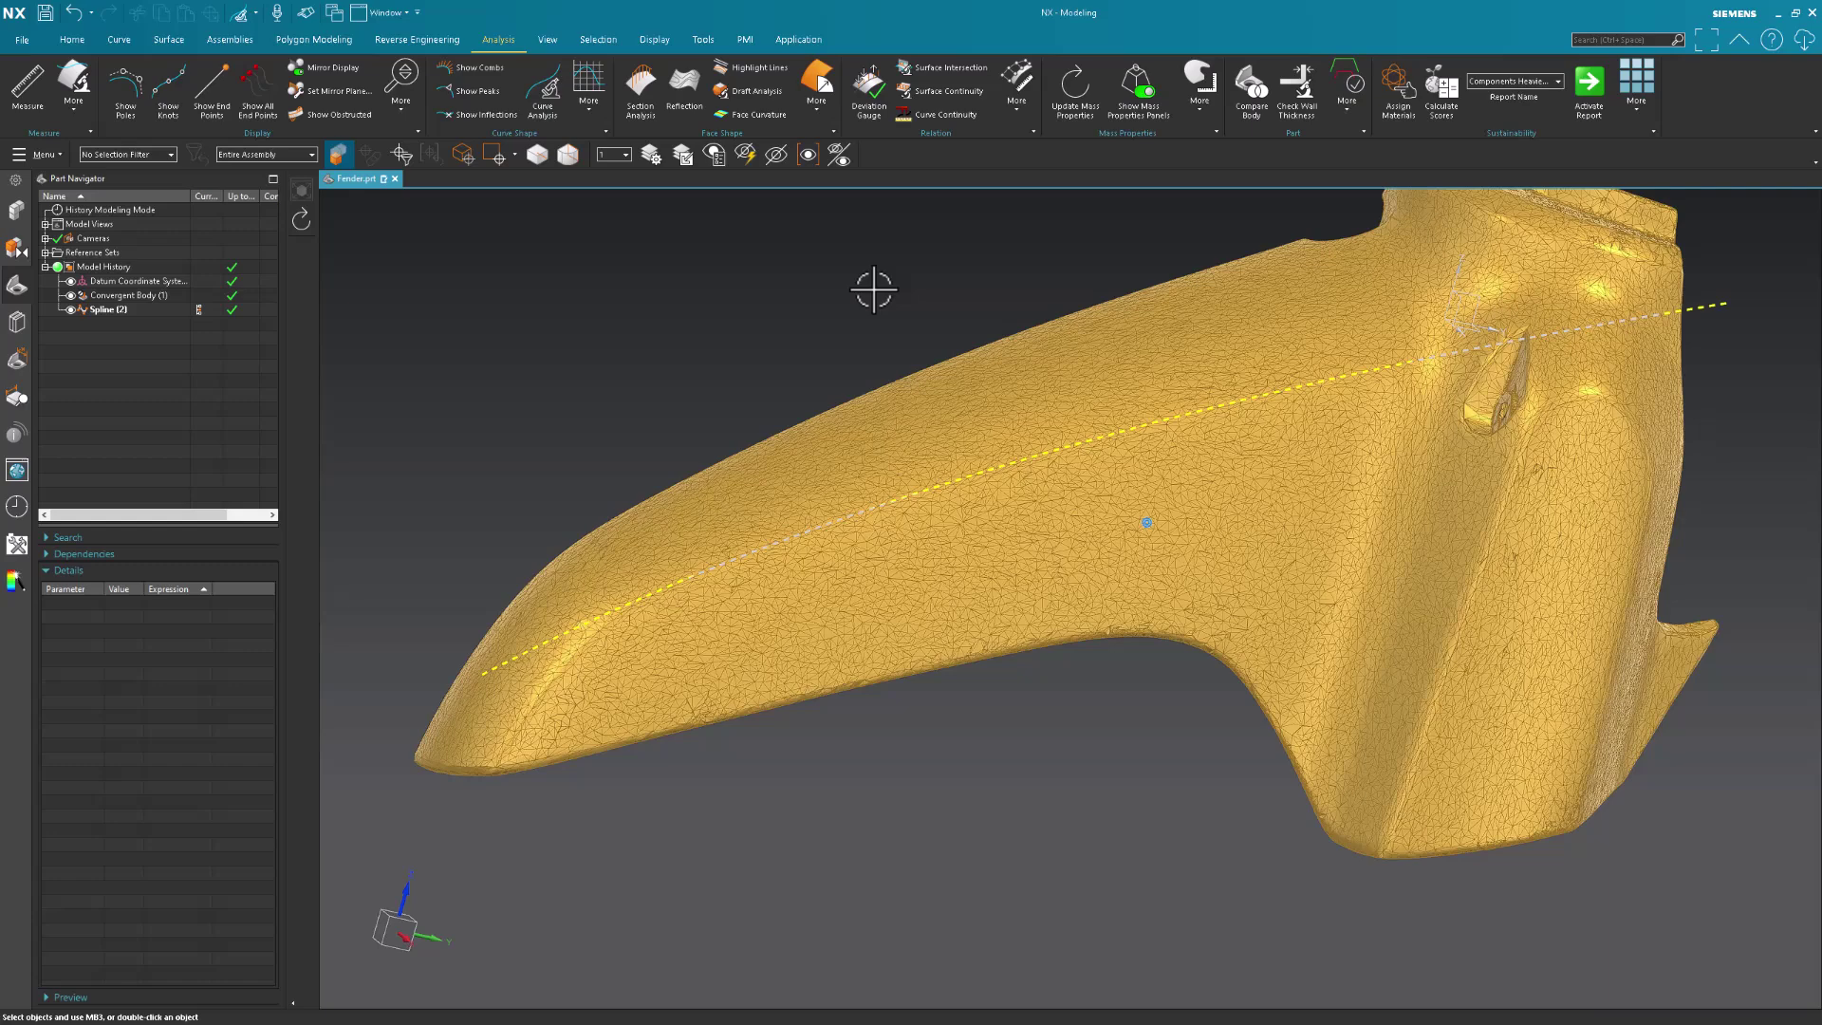
Mirror Spline (2) across the YZ datum plane with Mirror Geometry.
left_click(82, 38)
left_click(608, 122)
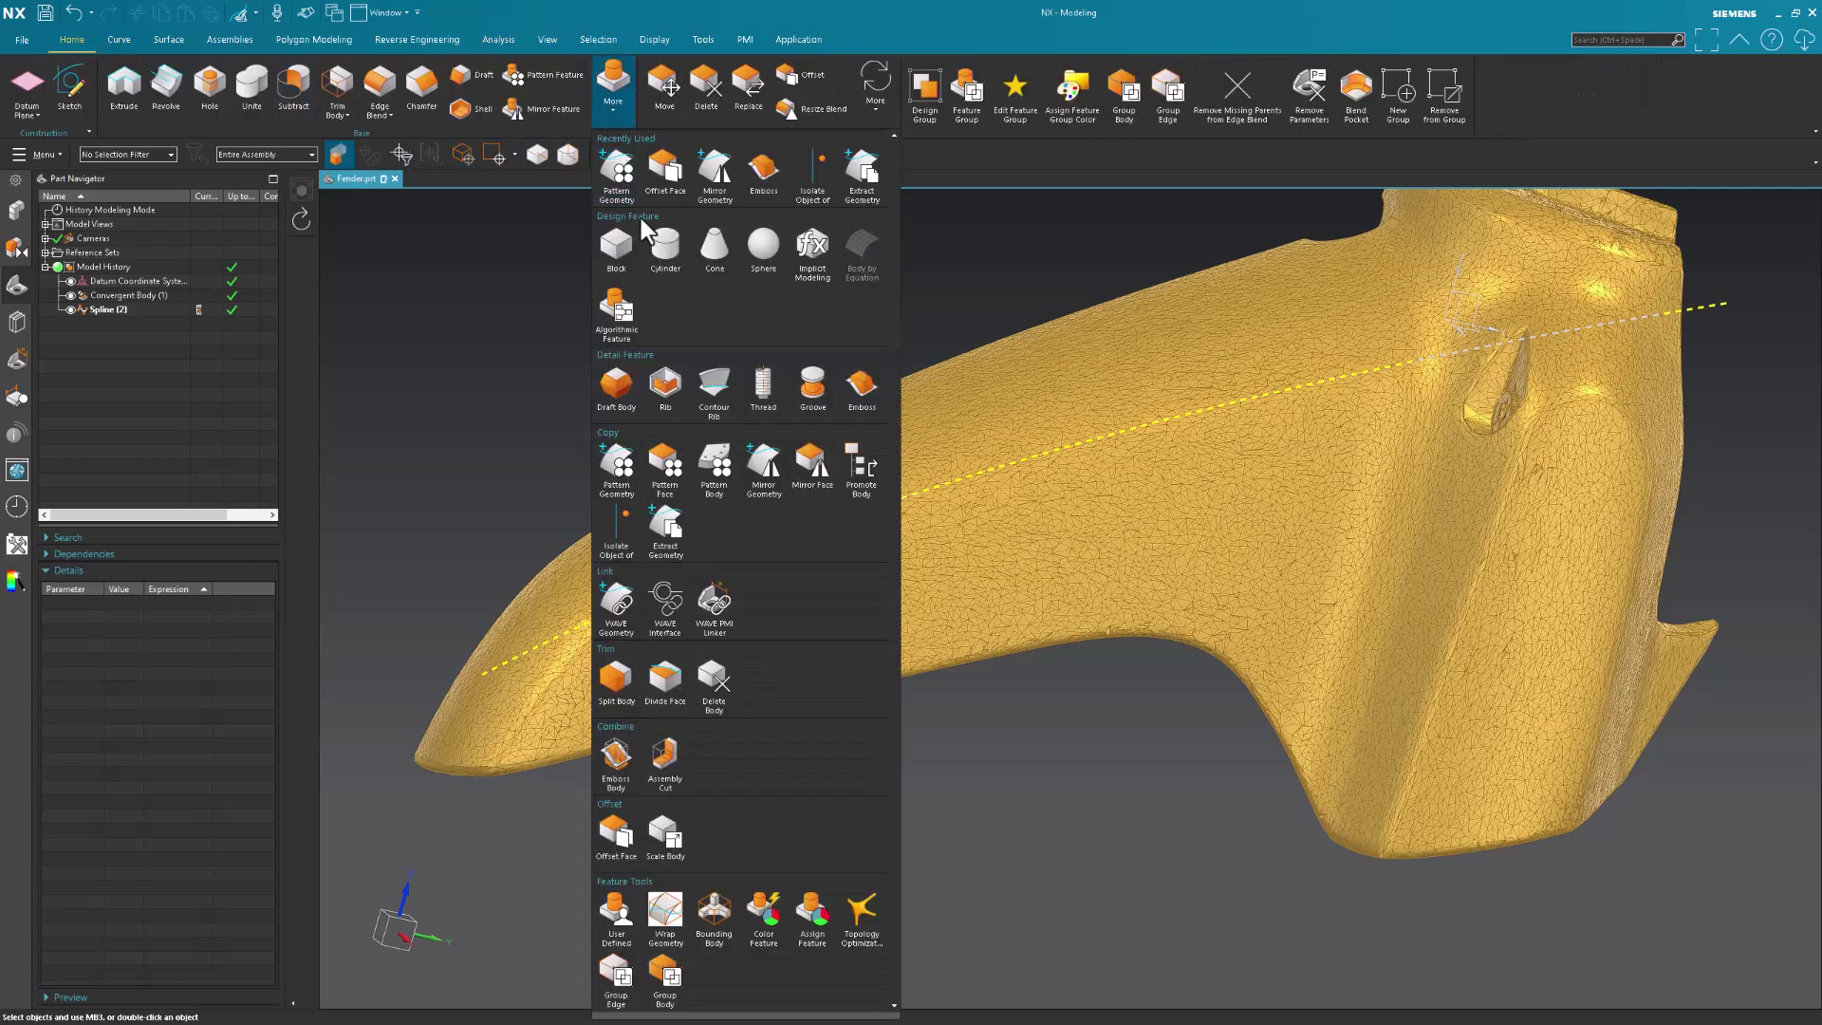
left_click(768, 484)
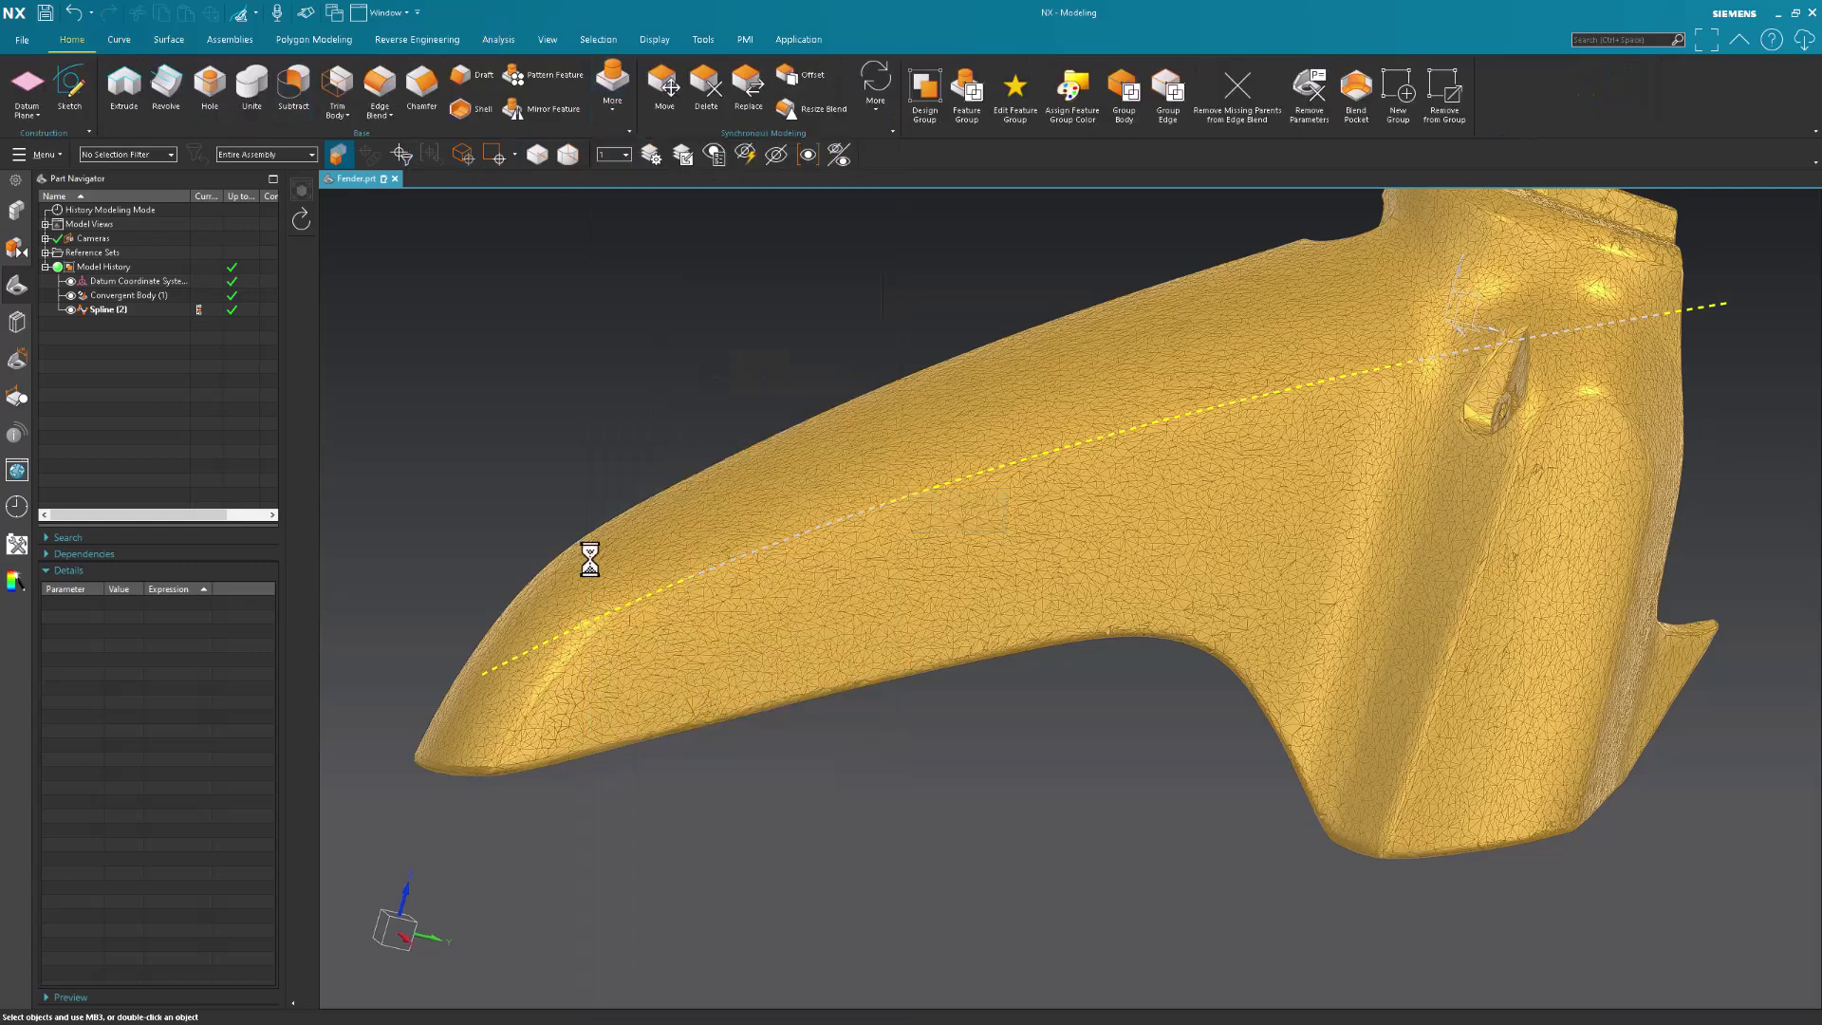
middle_click(533, 418)
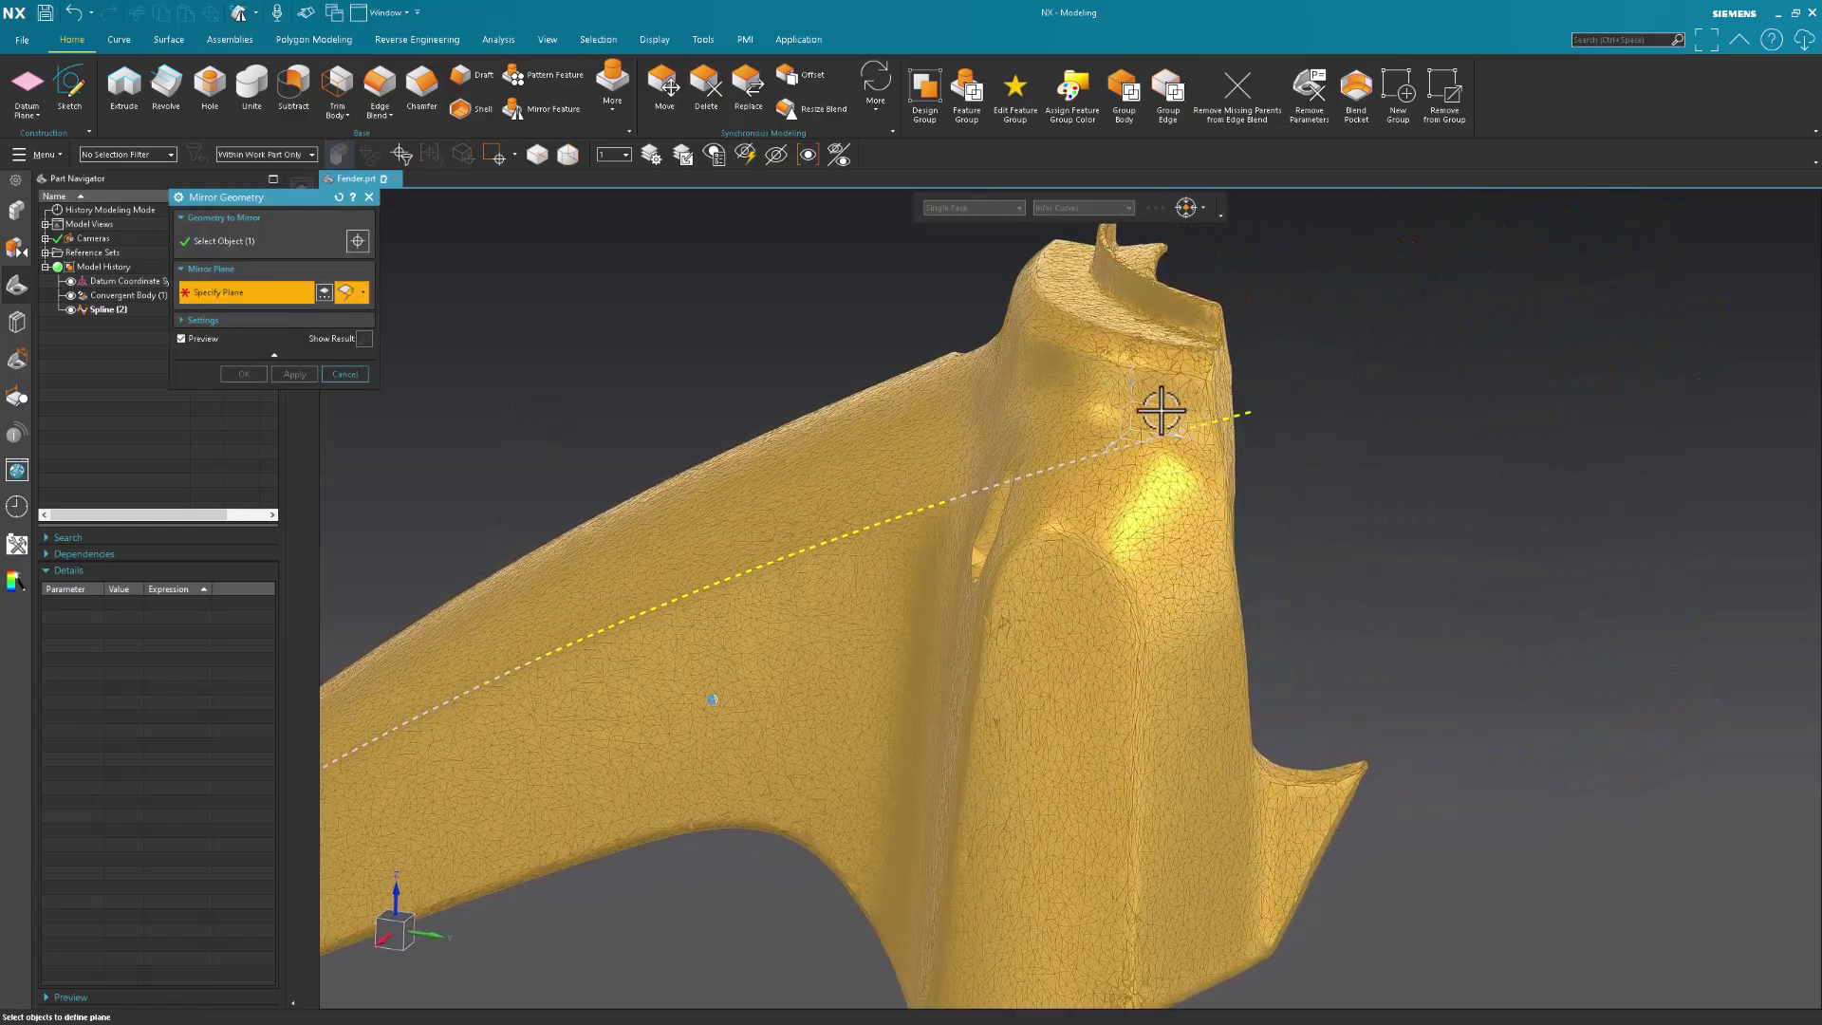
left_click(1158, 408)
middle_click_drag(1158, 407, 497, 443)
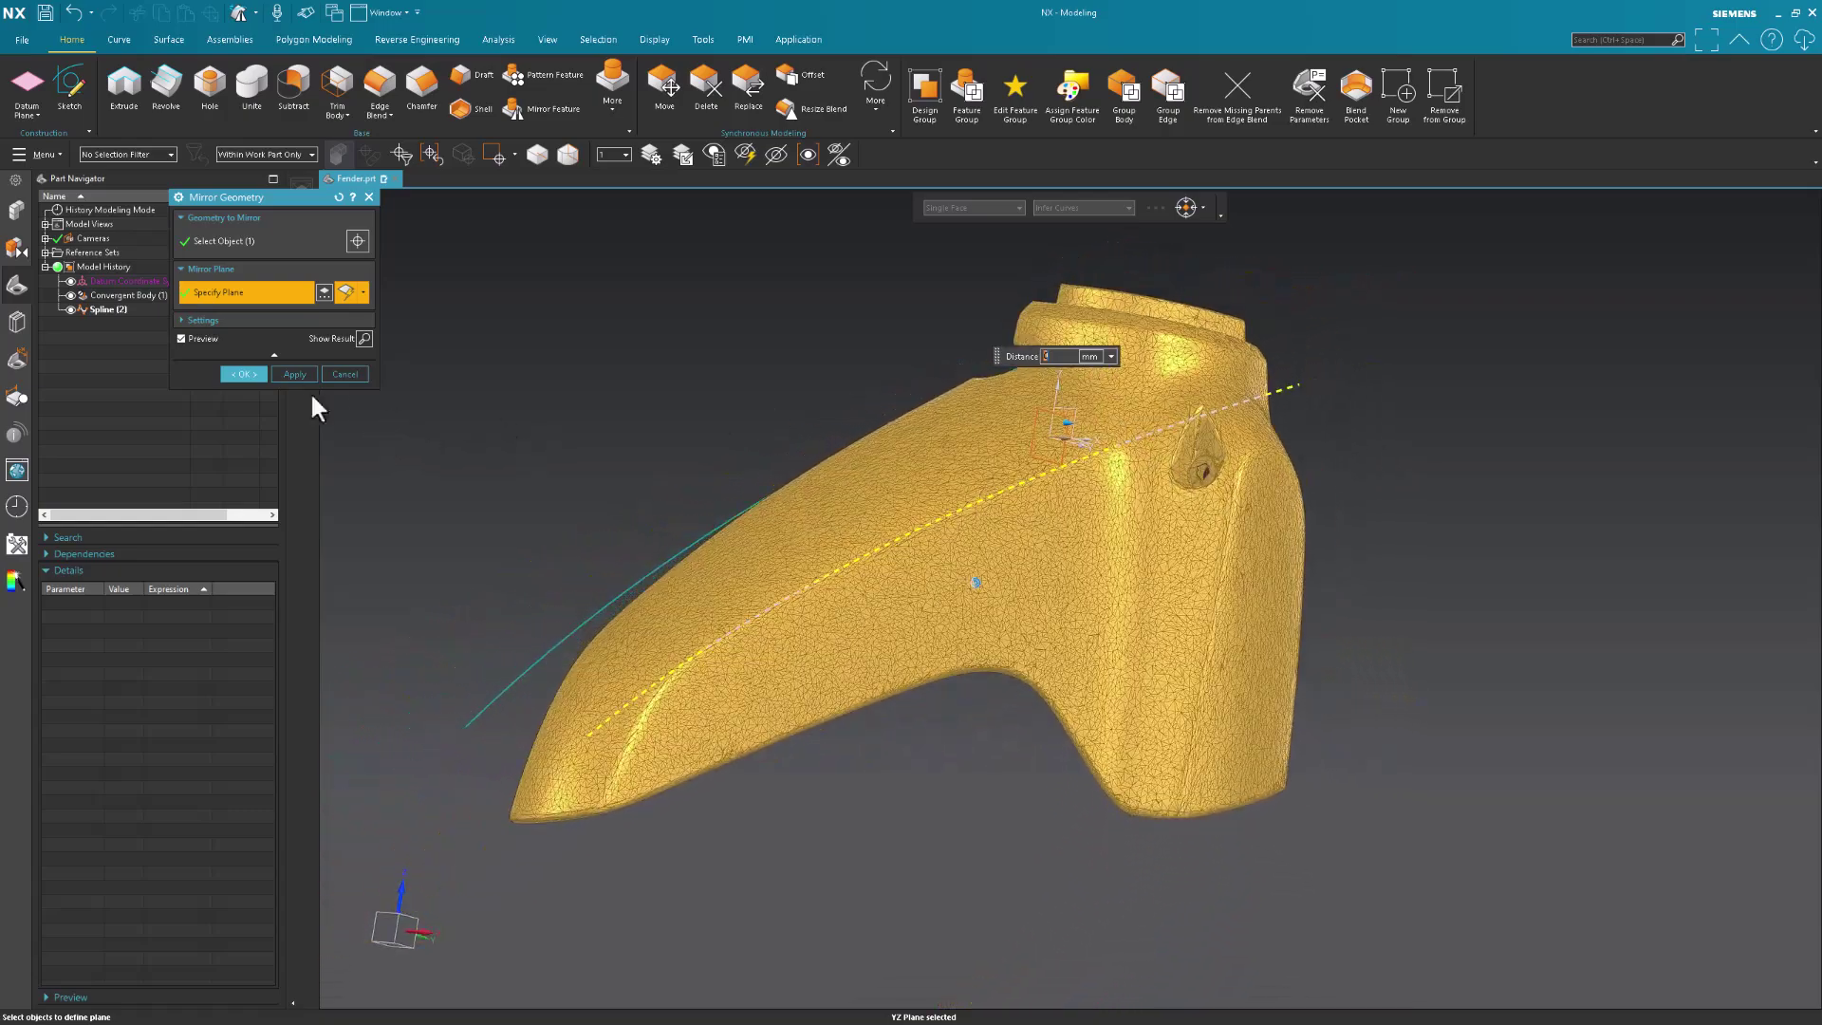
left_click(251, 370)
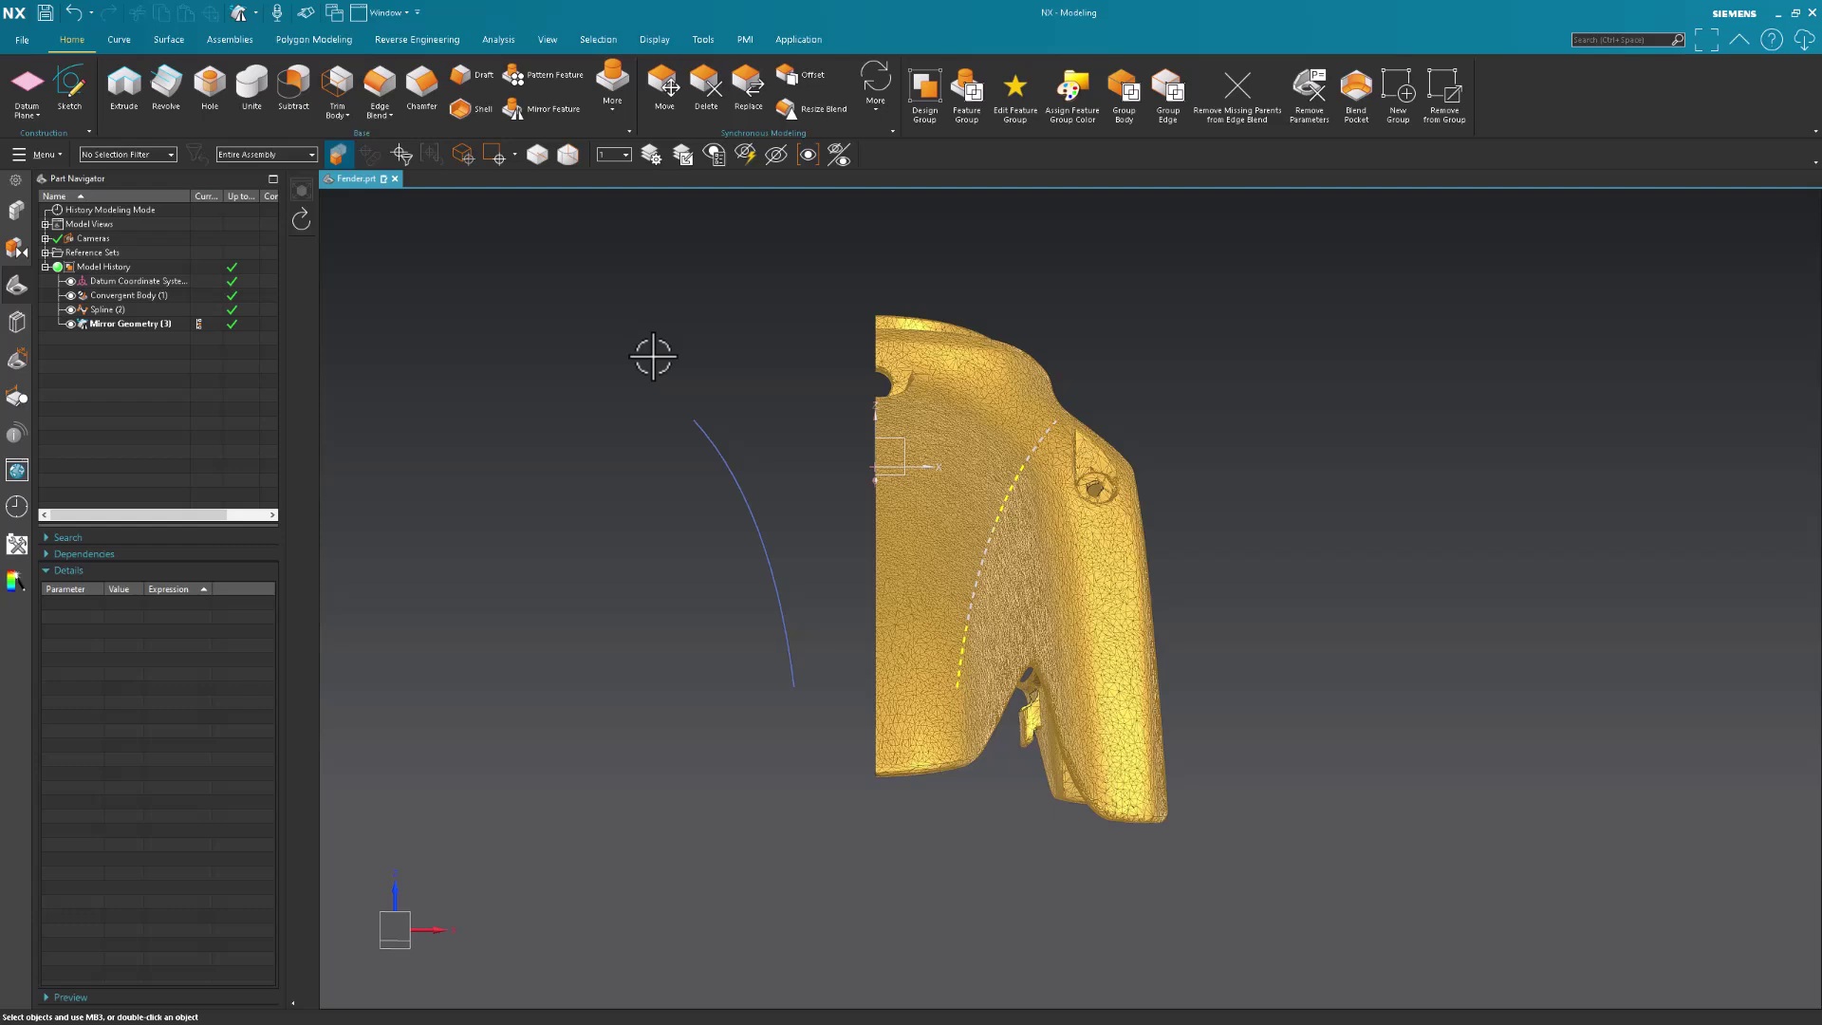
middle_click_drag(886, 297, 1411, 528)
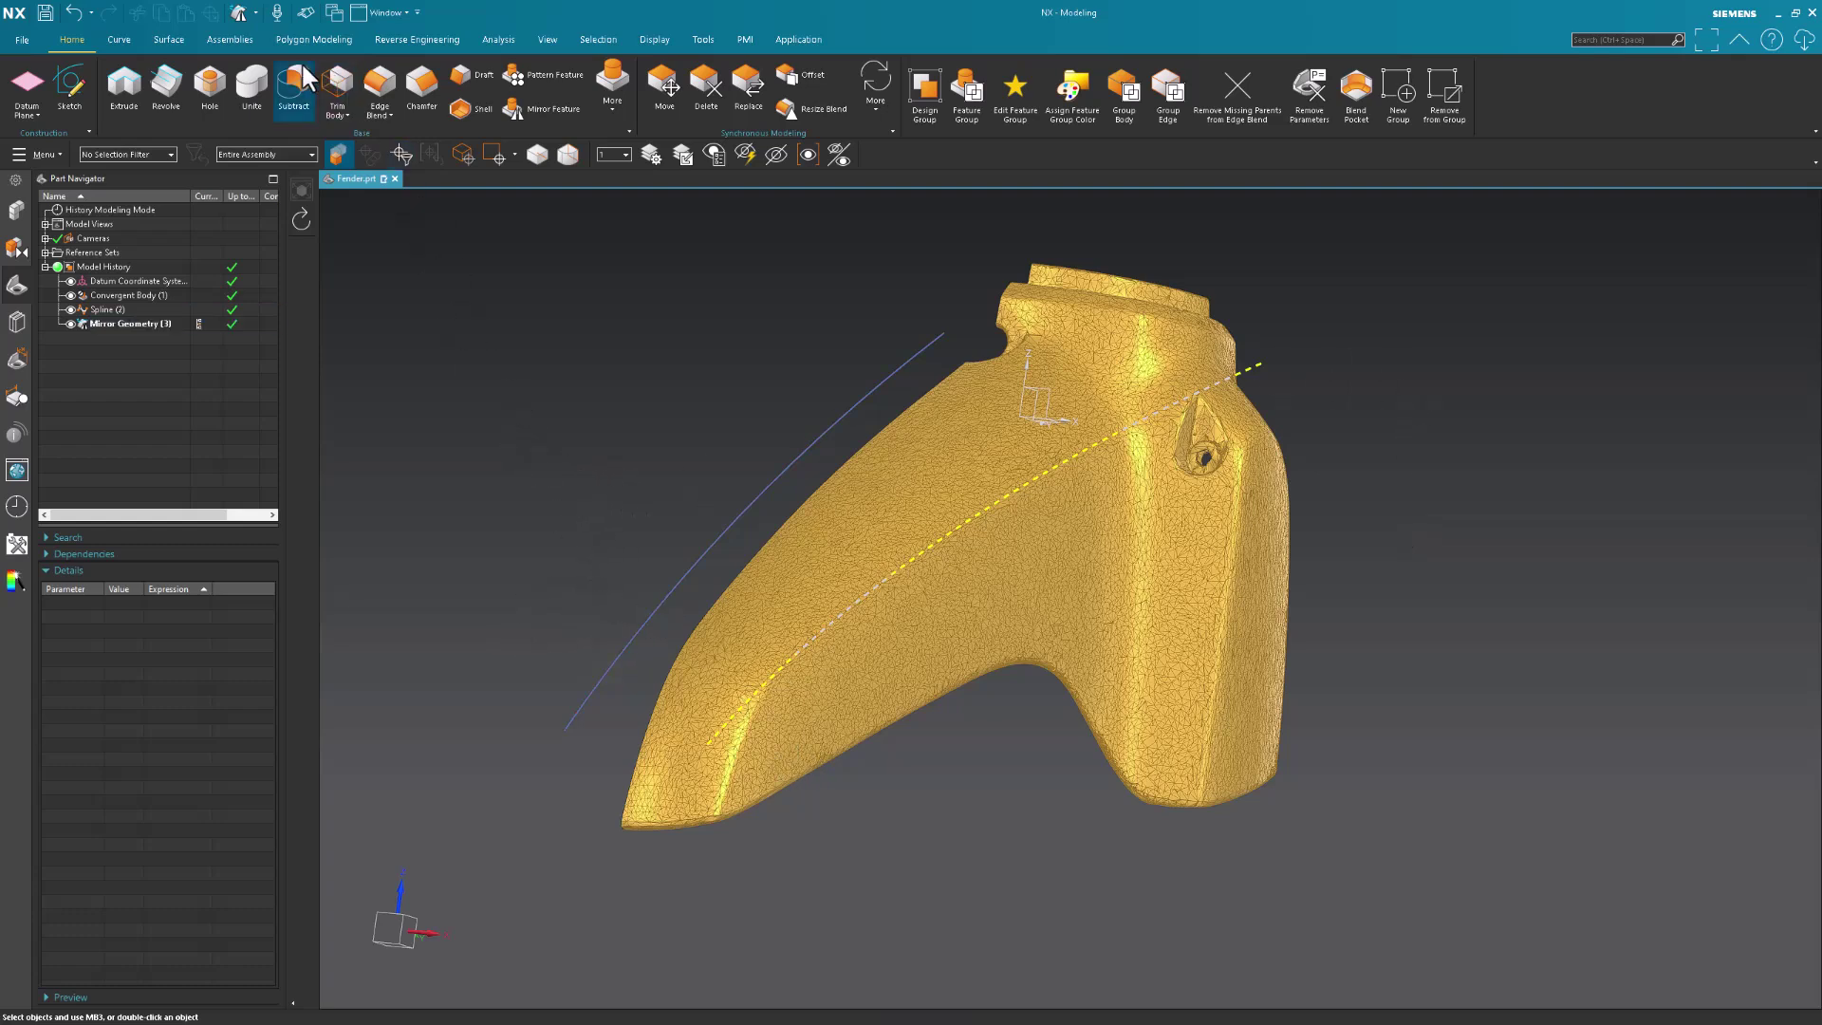
Start Through Curves with the original spline as Section 1 and its mirror as Section 2.
left_click(184, 36)
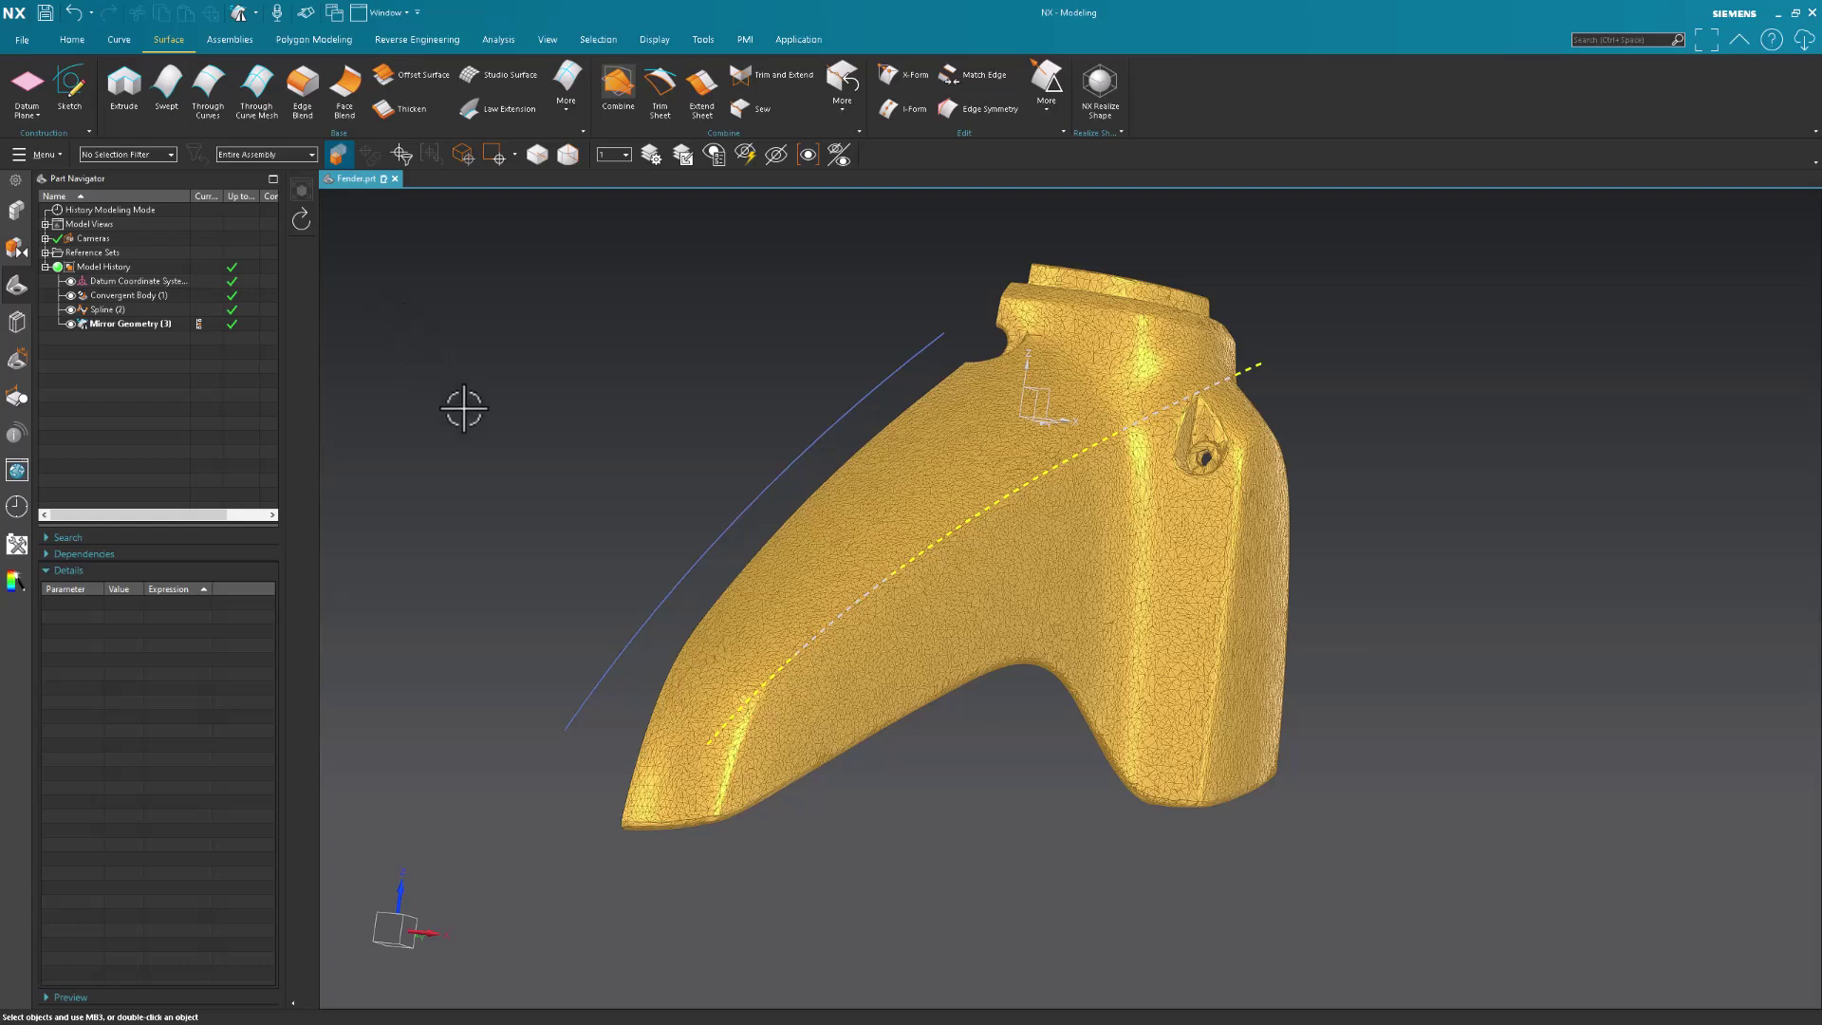
left_click(204, 110)
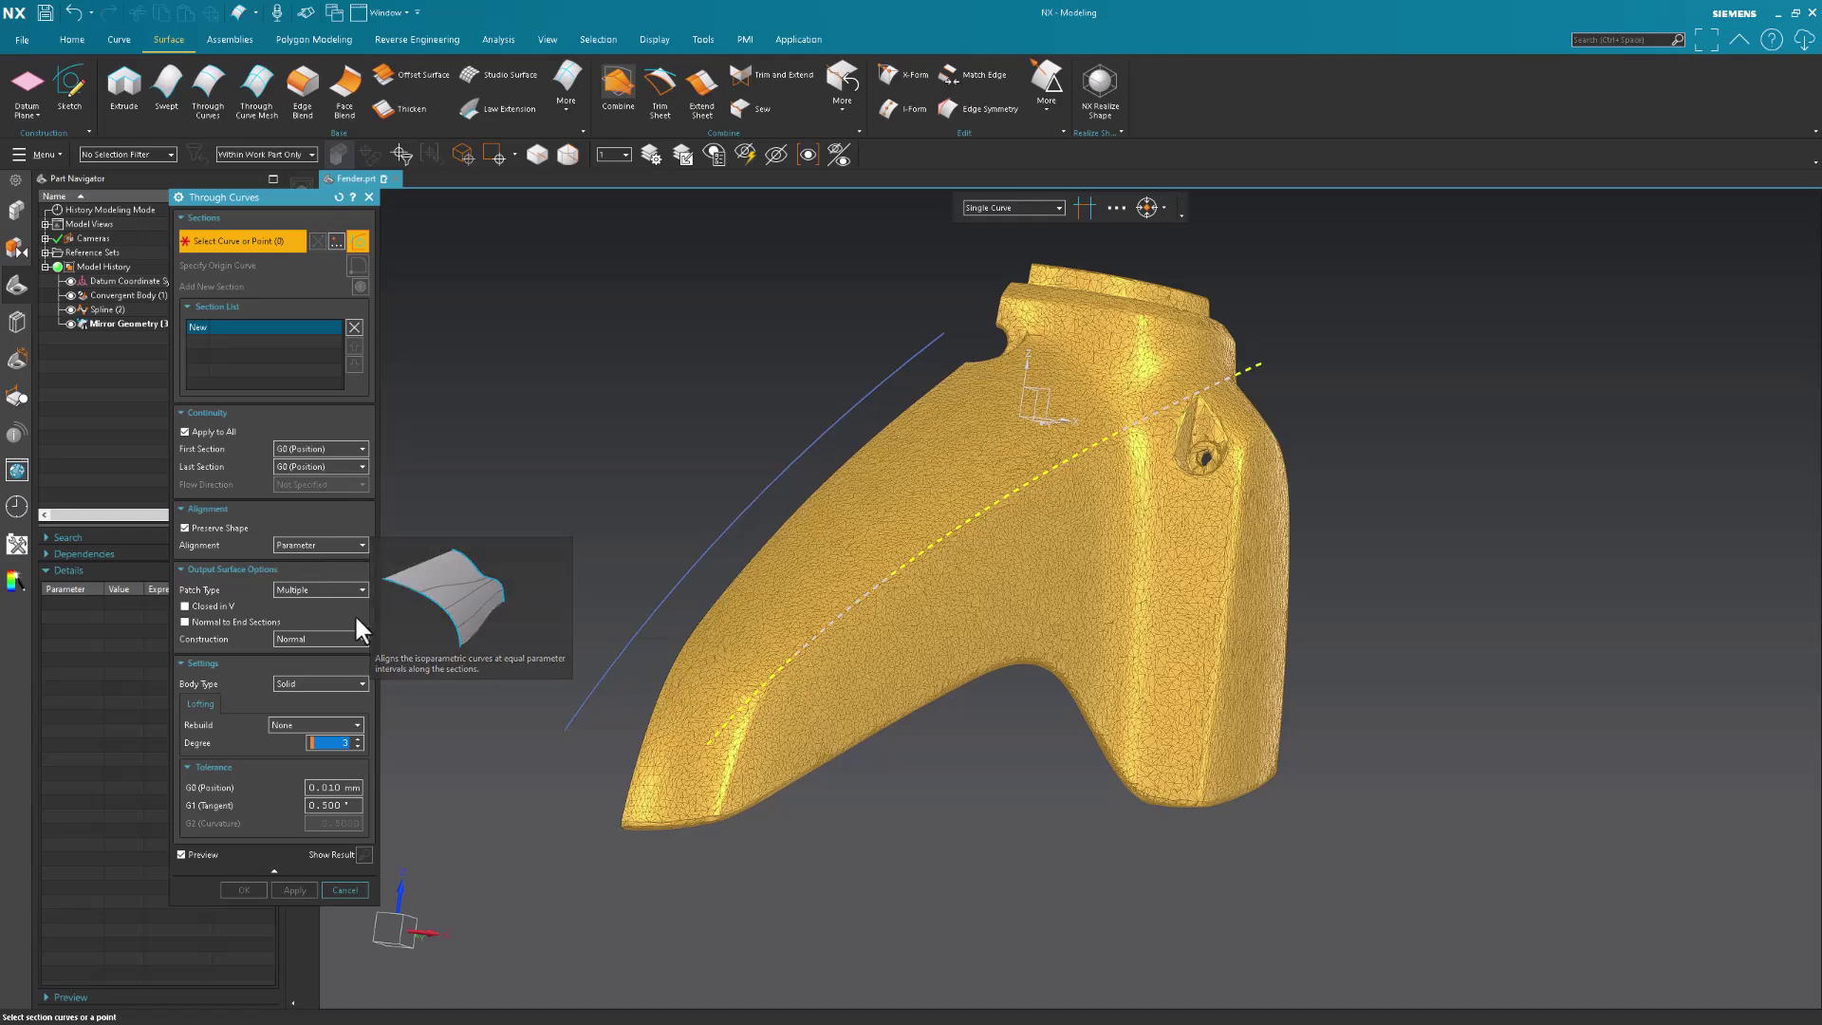
left_click(724, 733)
middle_click(522, 458)
scroll(522, 457, "down", 2)
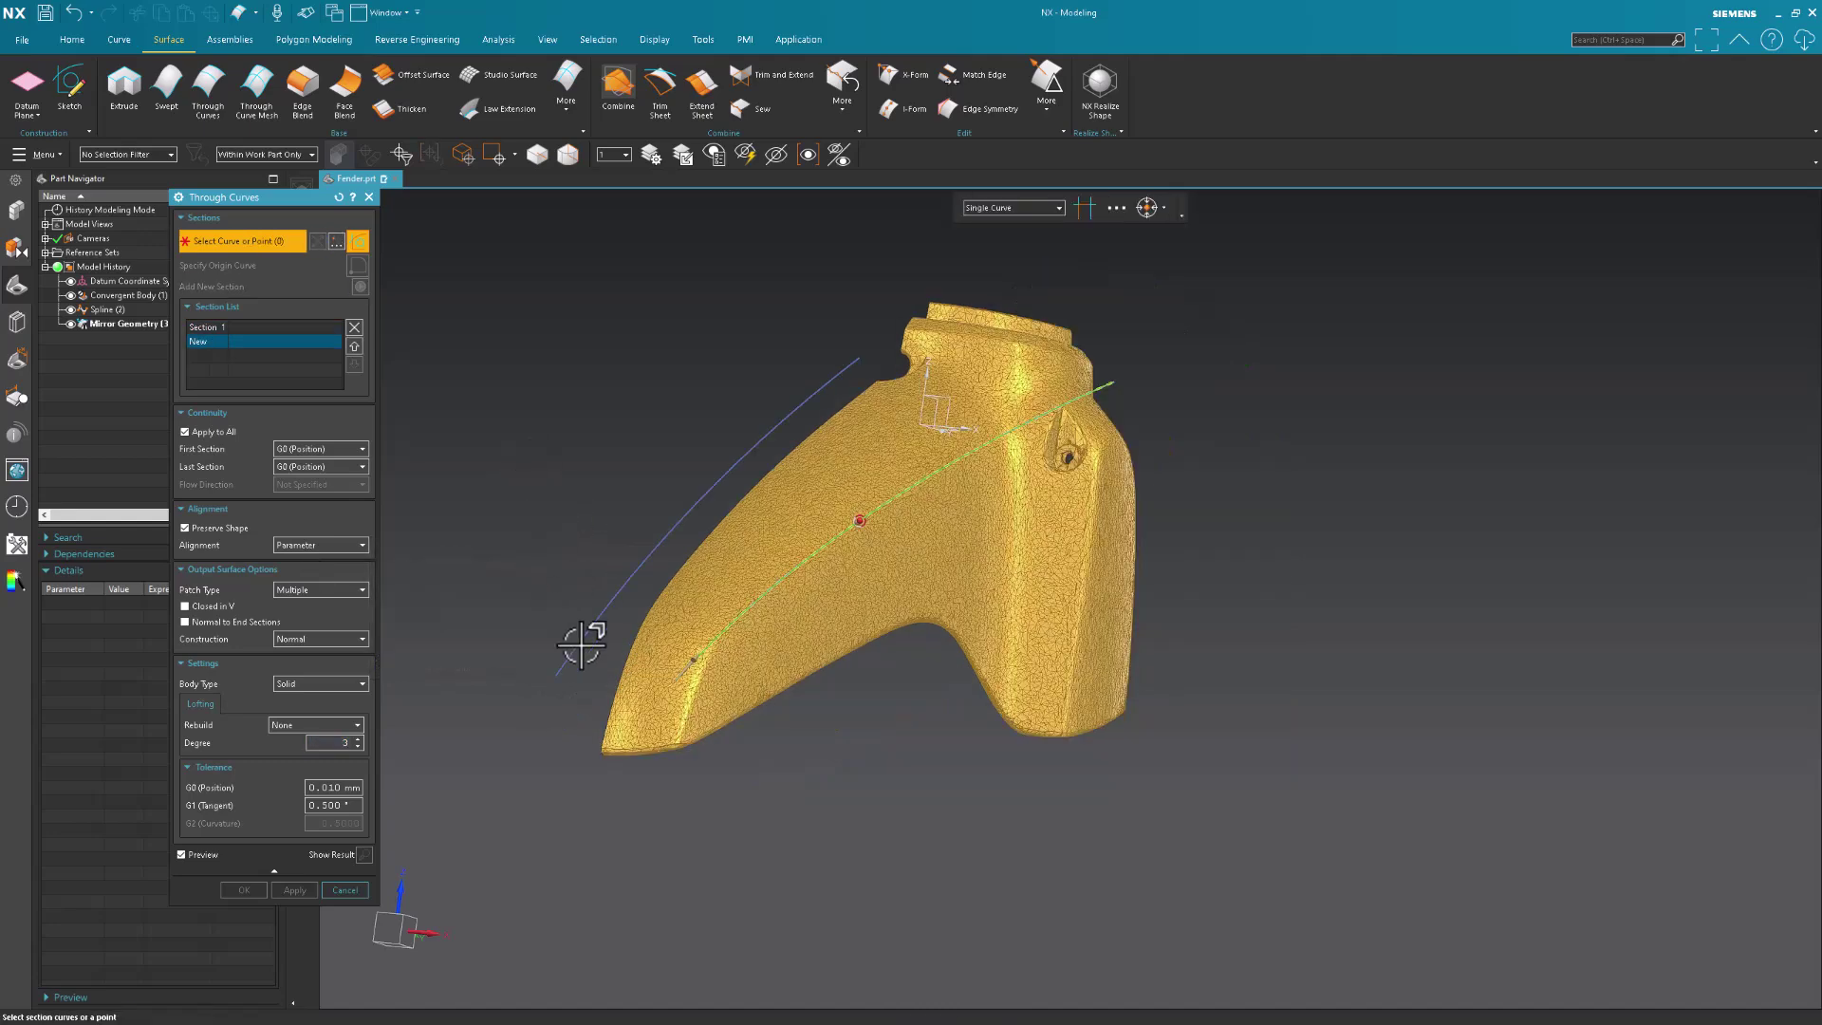
left_click(572, 655)
scroll(513, 534, "up", 1)
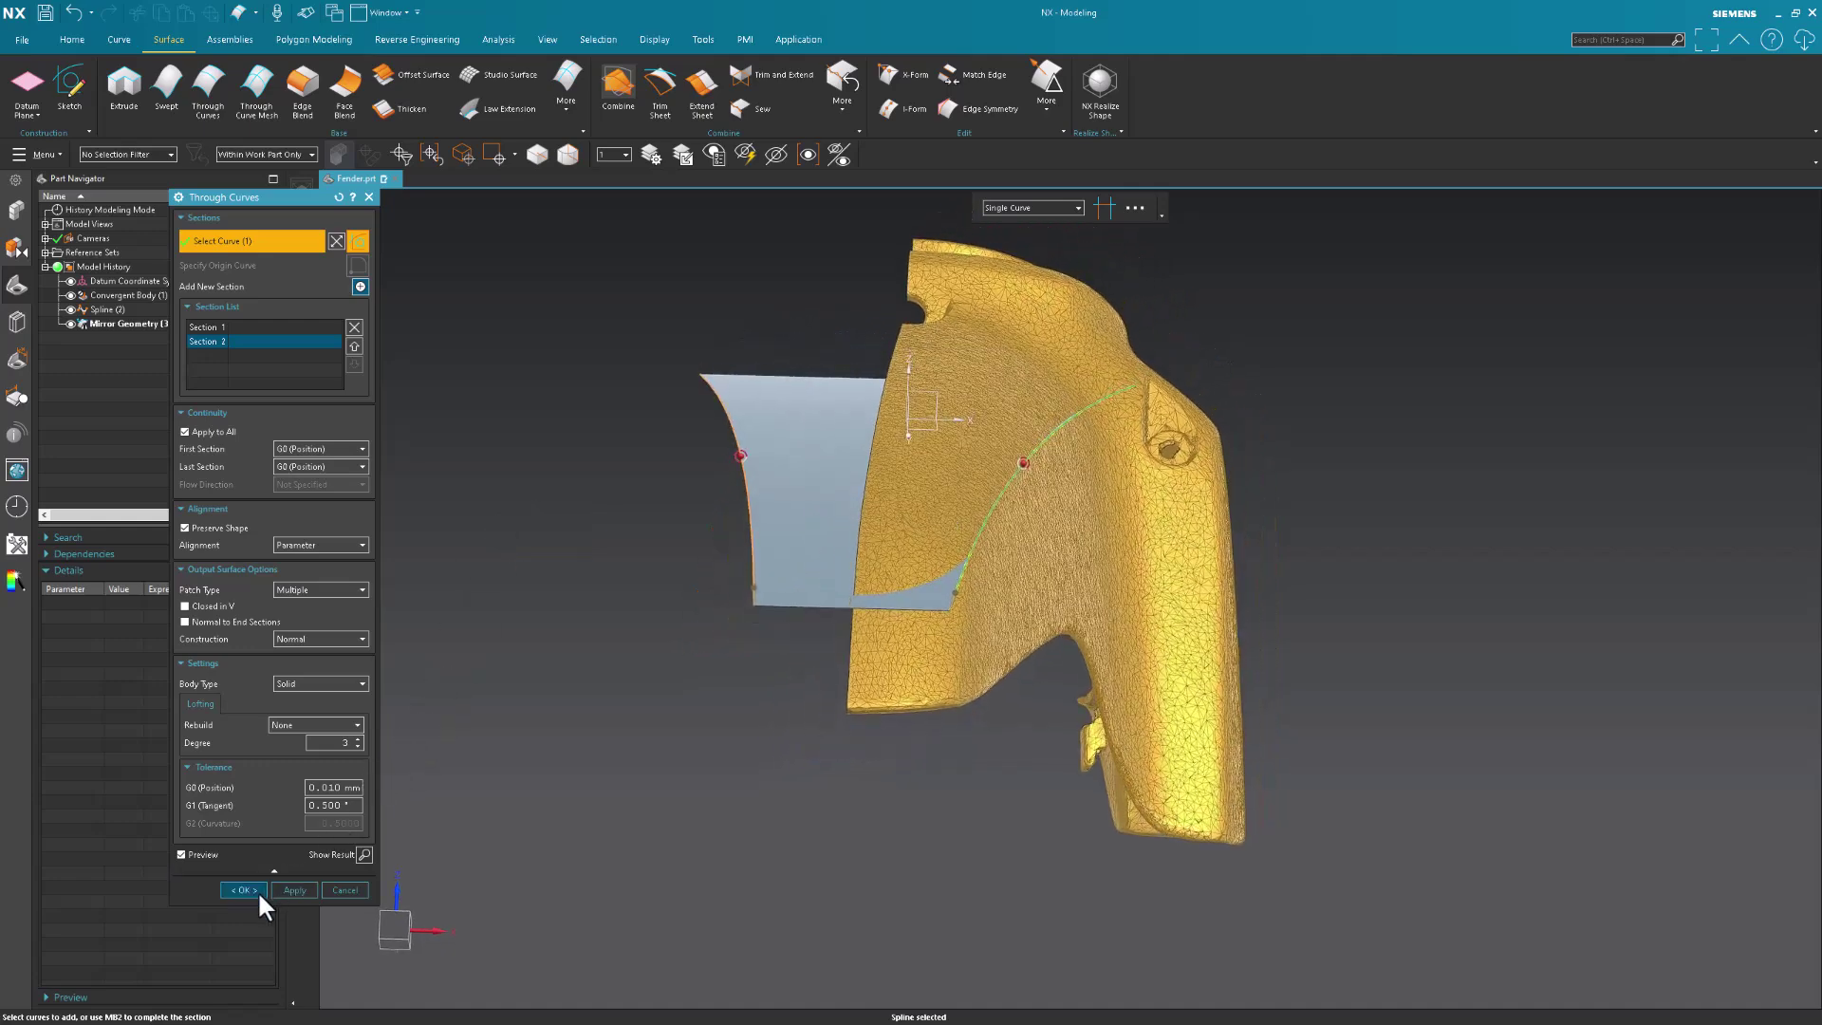
Create the Through Curves (4) sheet and orbit to view it from another angle.
left_click(259, 894)
left_click(757, 517)
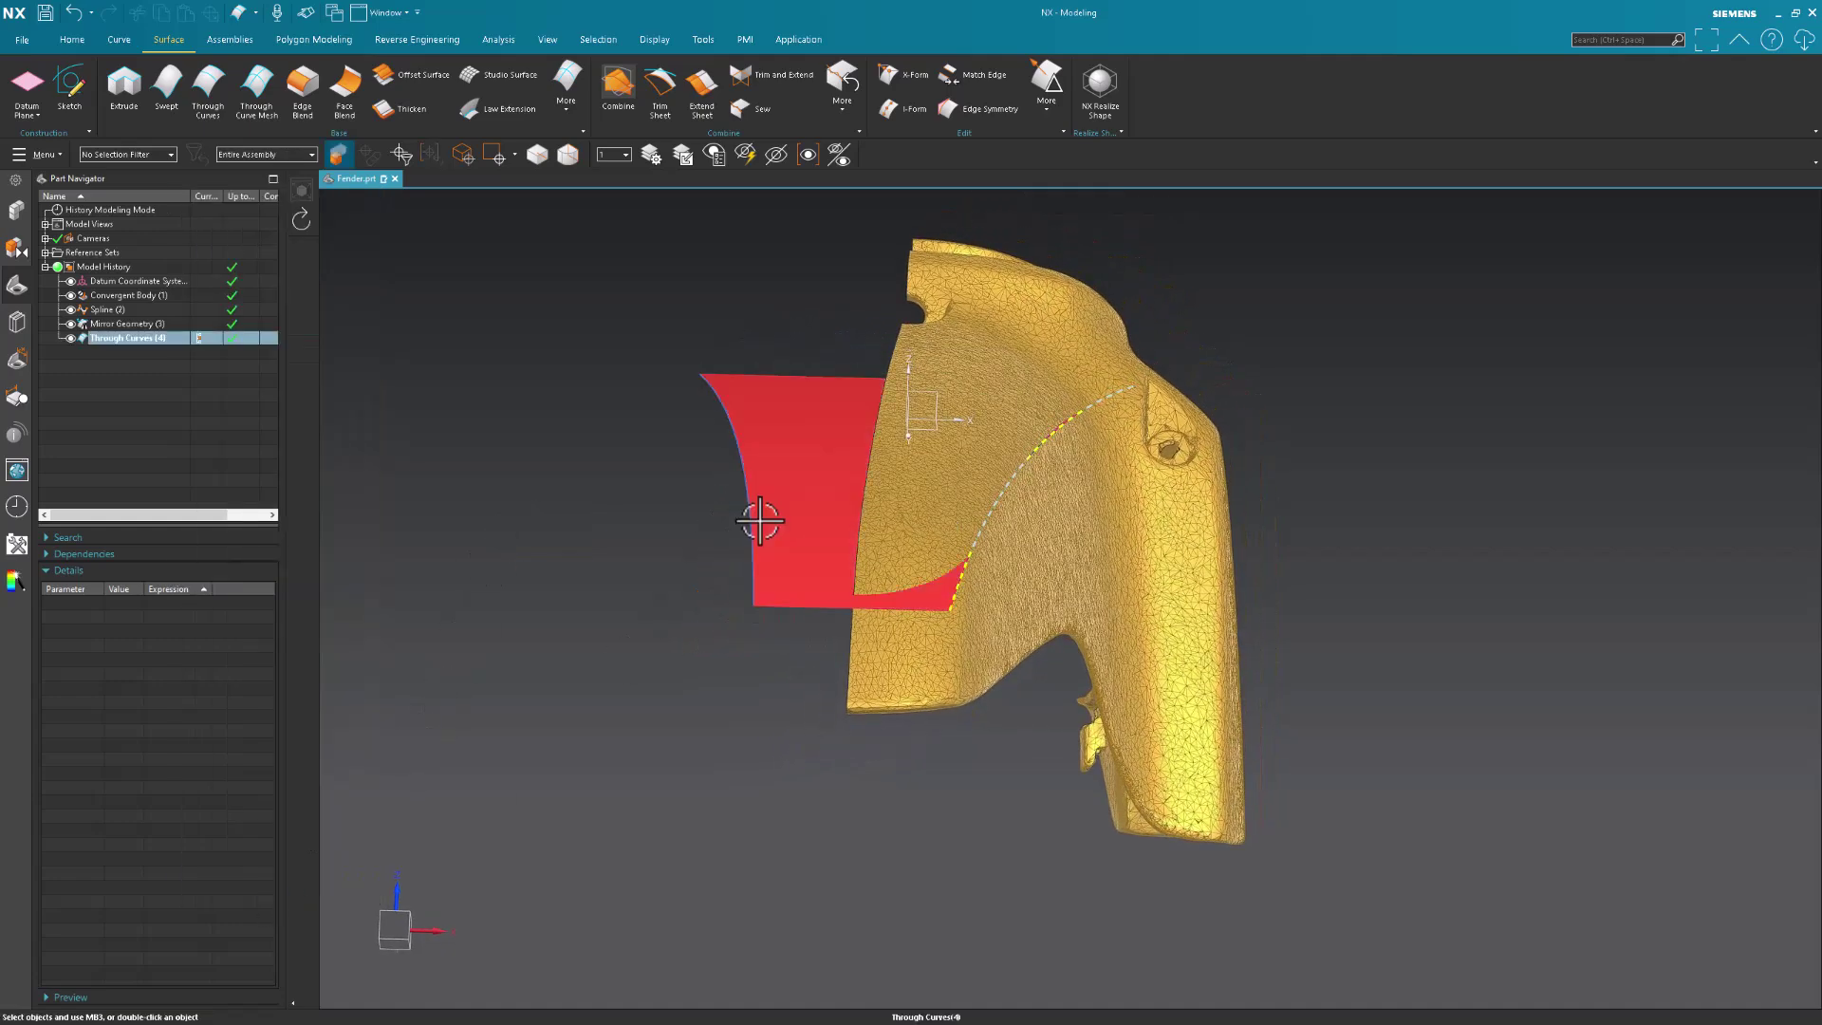
key("Escape")
middle_click_drag(984, 500, 566, 289)
Show the lofted sheet's control poles from the Analysis tab.
left_click(799, 382)
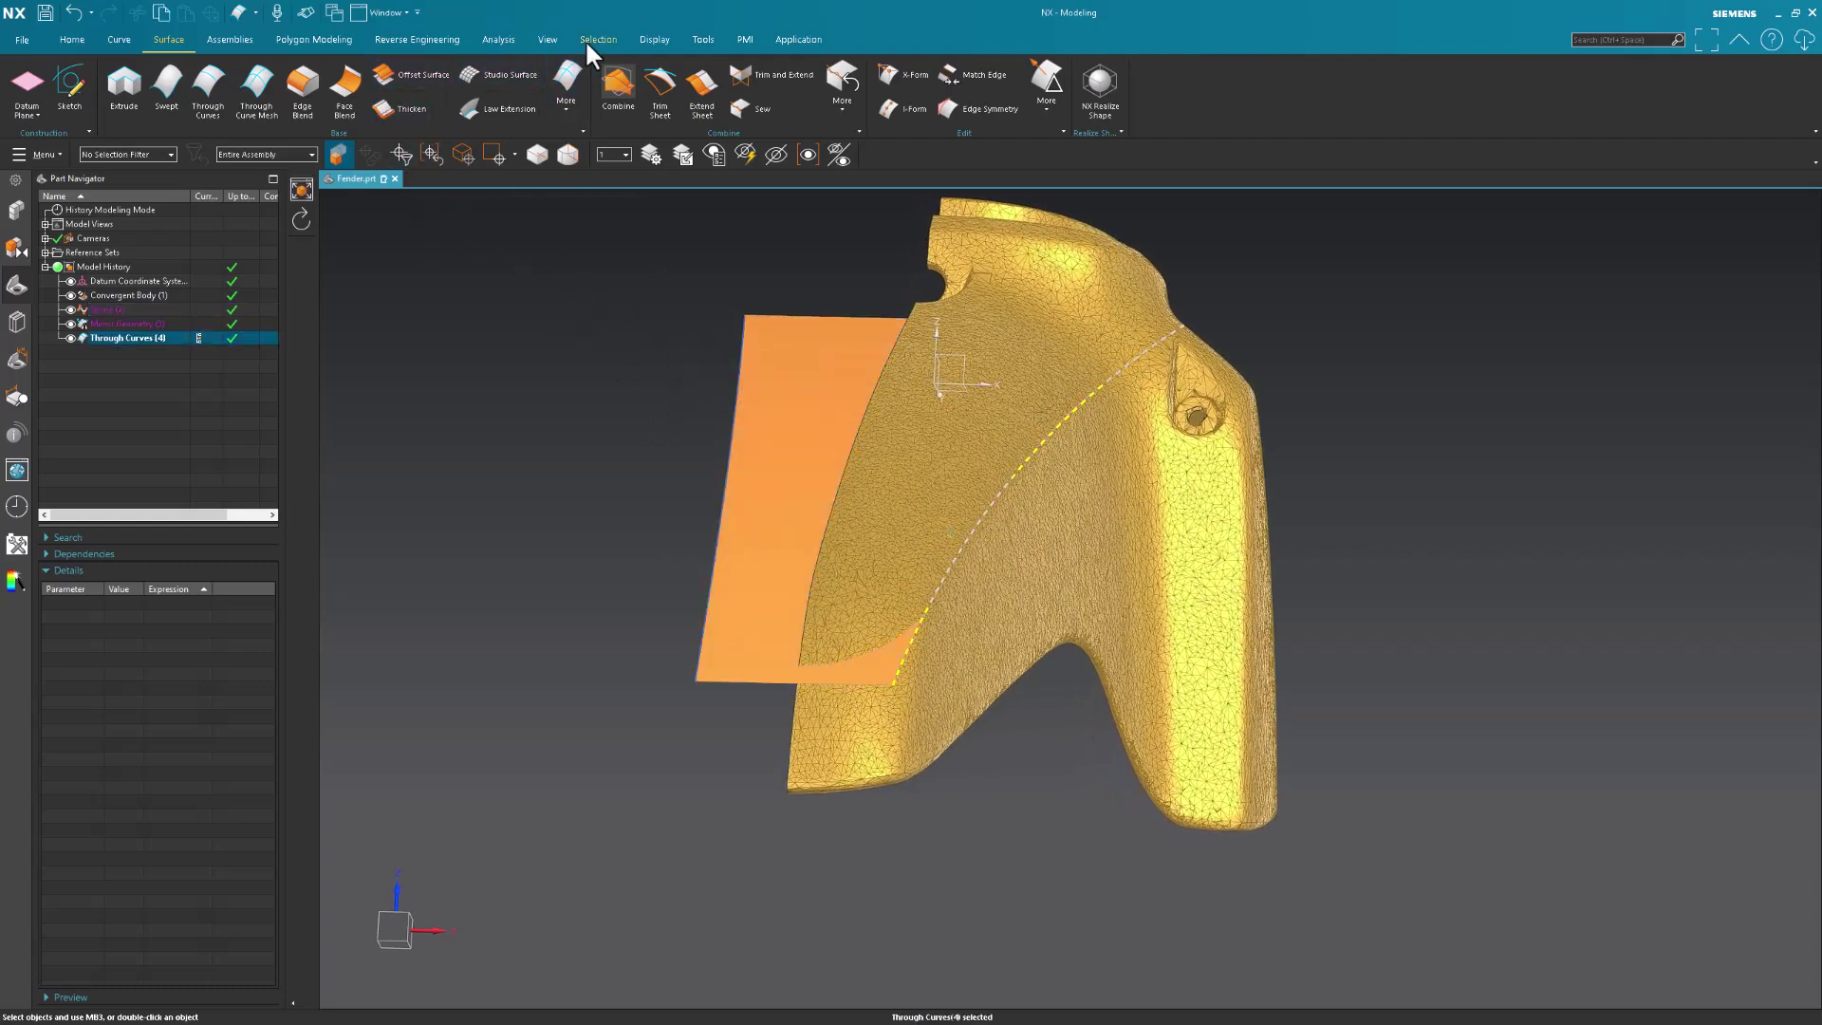
left_click(498, 39)
left_click(126, 112)
key("Escape")
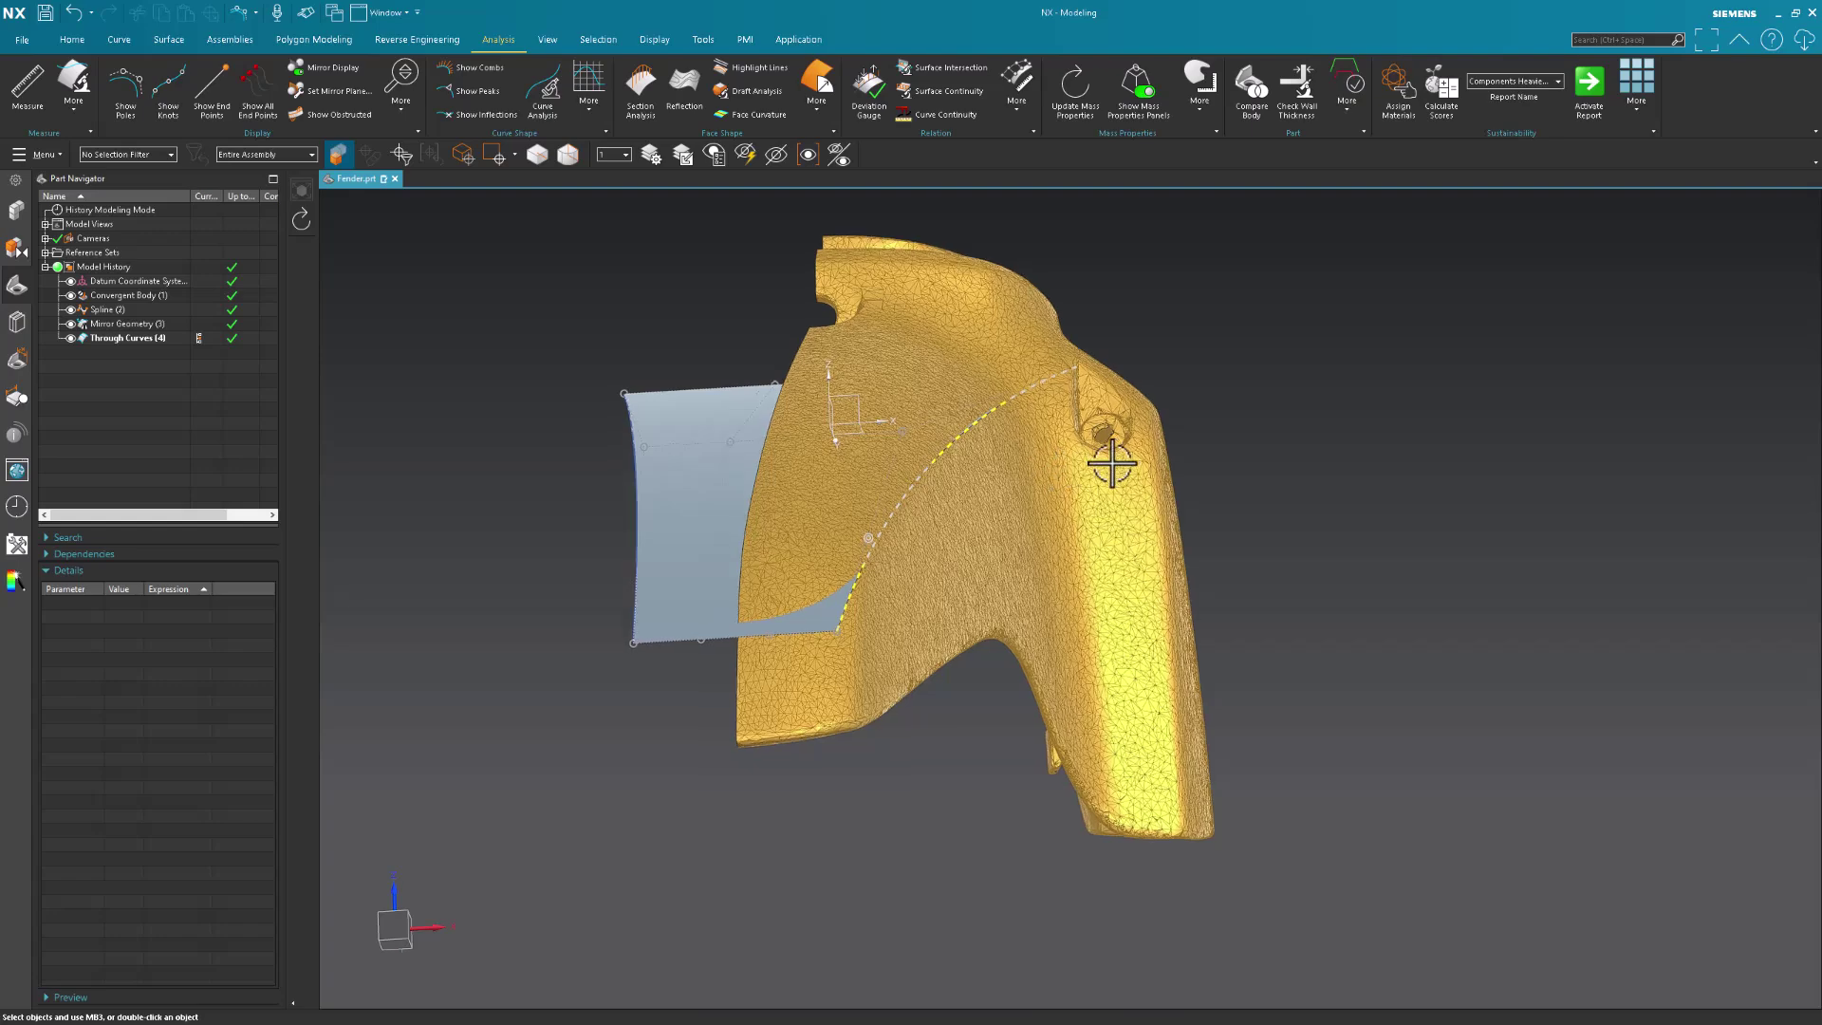
Open X-Form on the lofted sheet with Edit Symmetrically on and pick the symmetry plane.
left_click(181, 44)
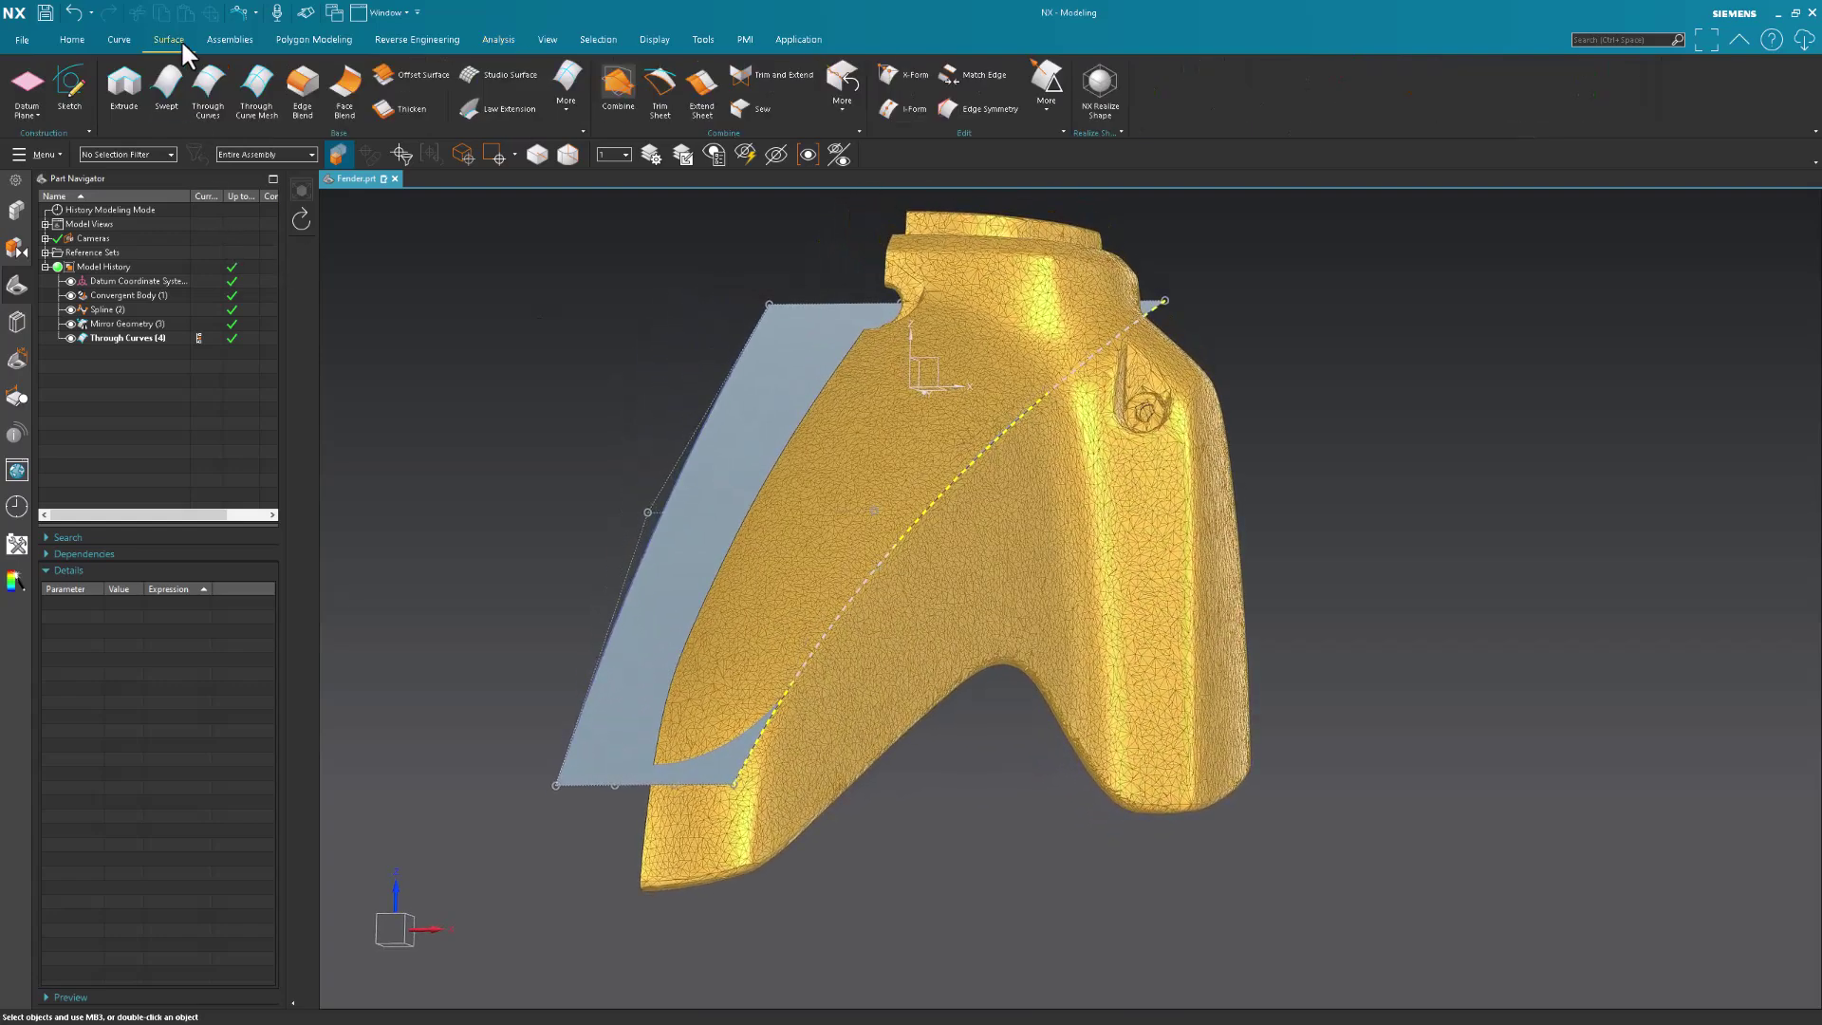
left_click(902, 76)
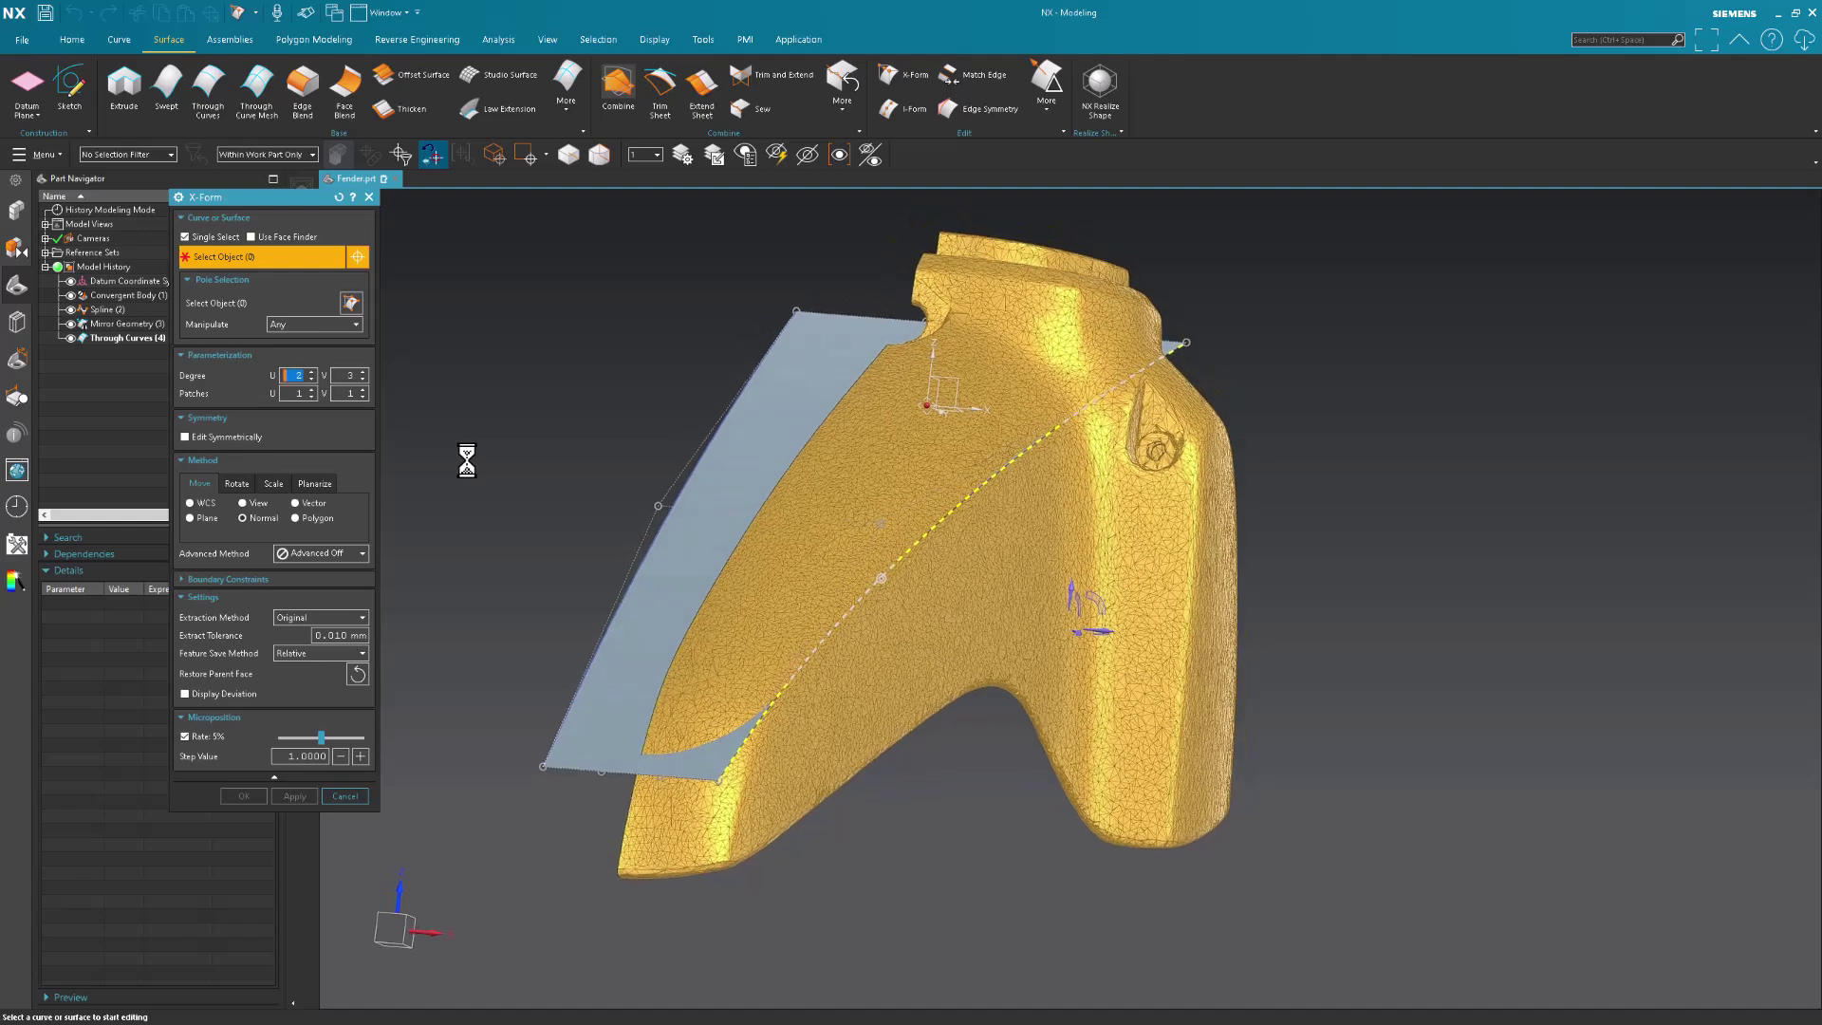
left_click(800, 374)
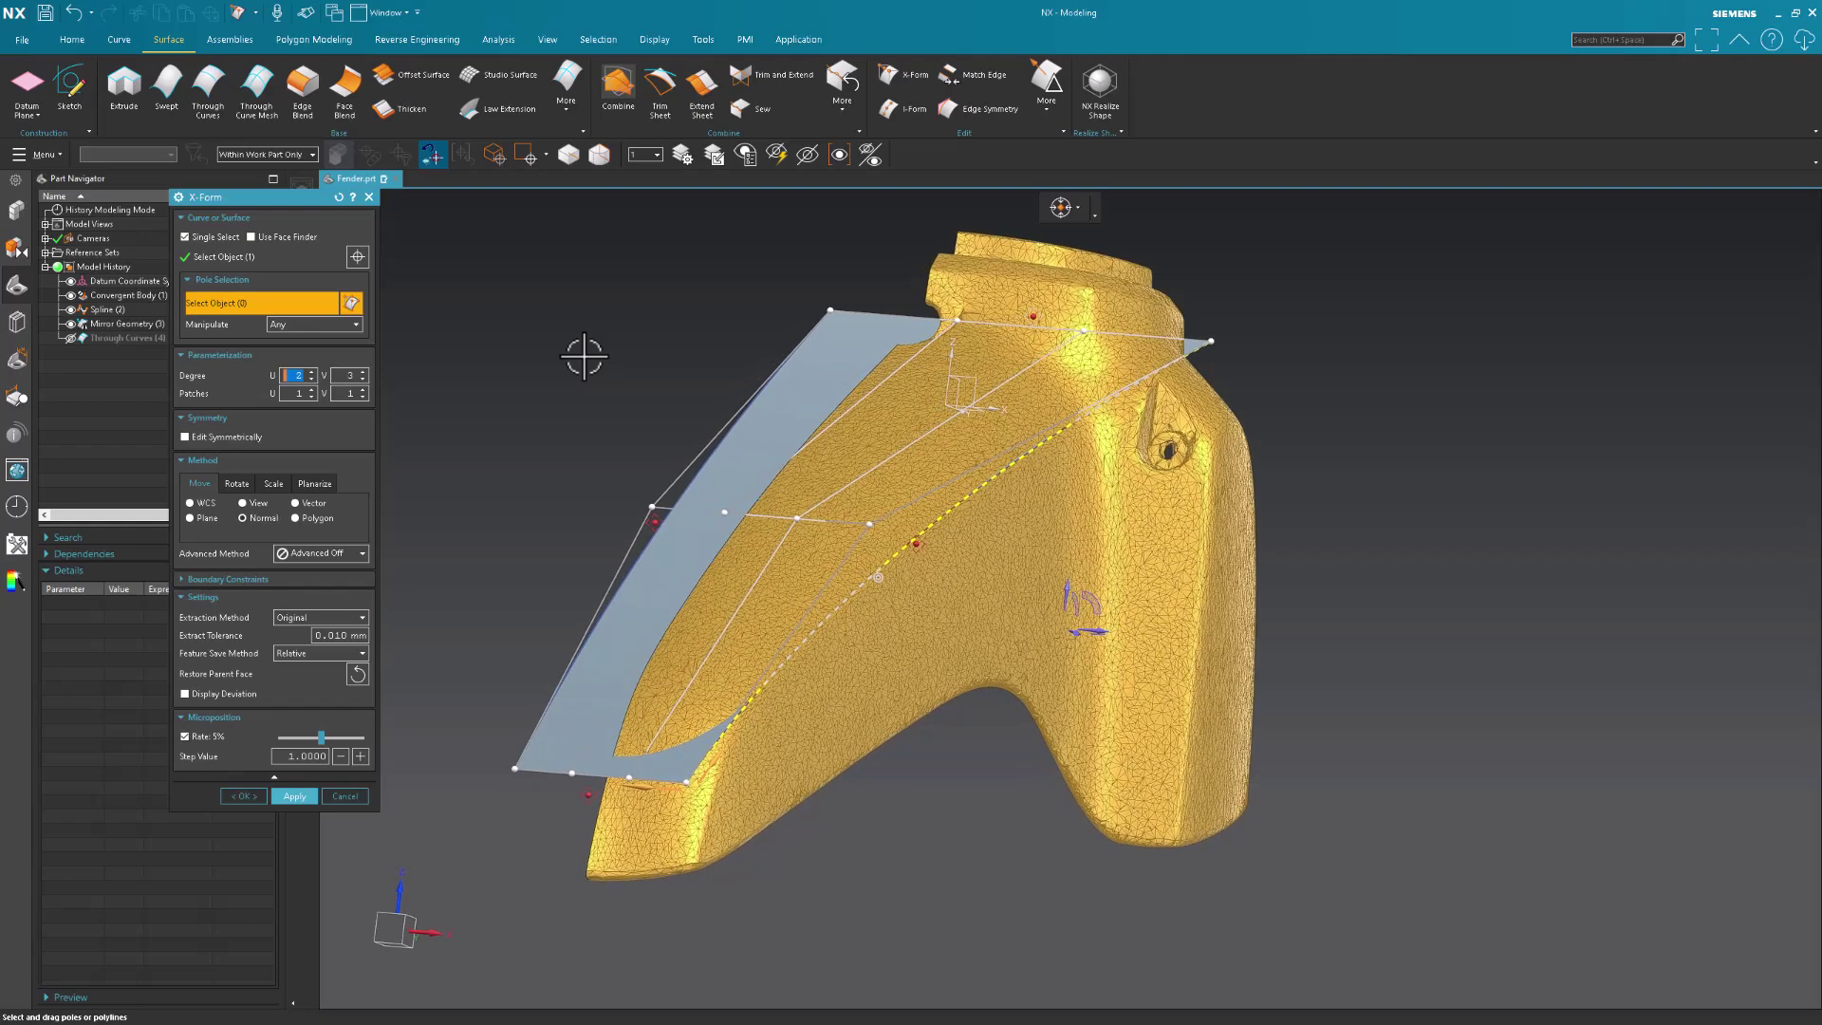
left_click(227, 435)
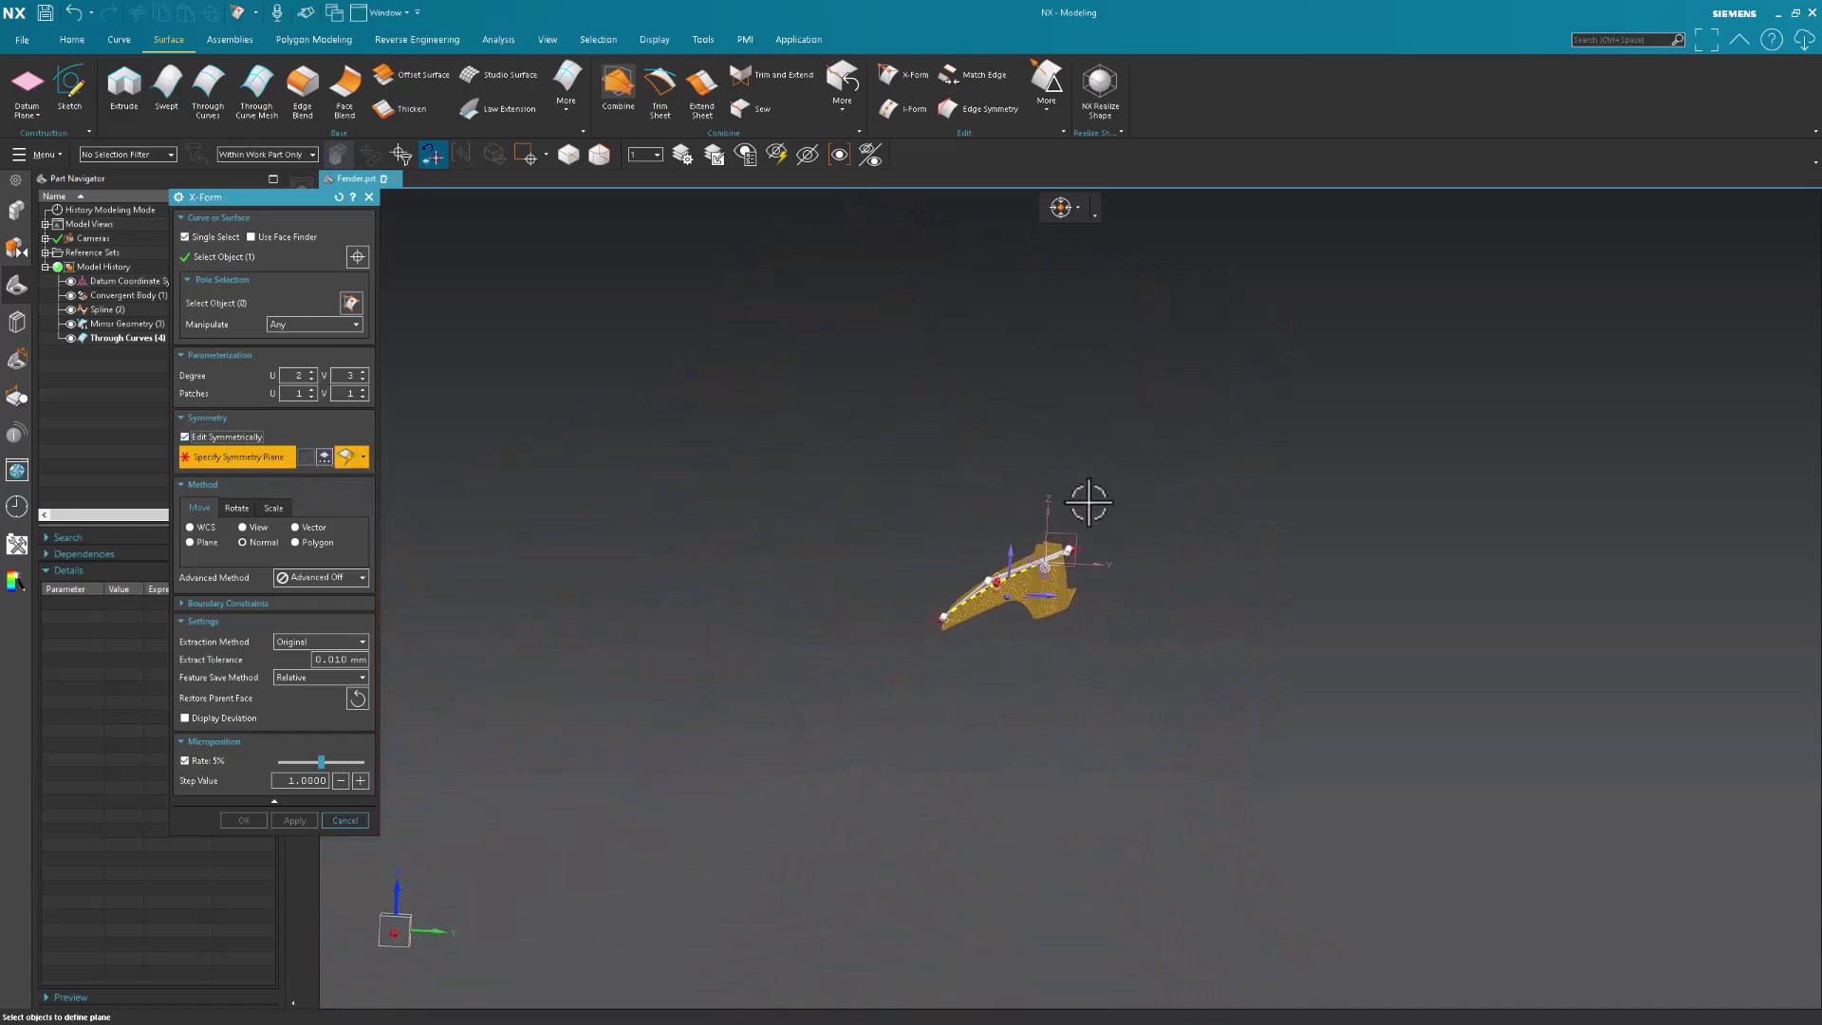
left_click(1082, 499)
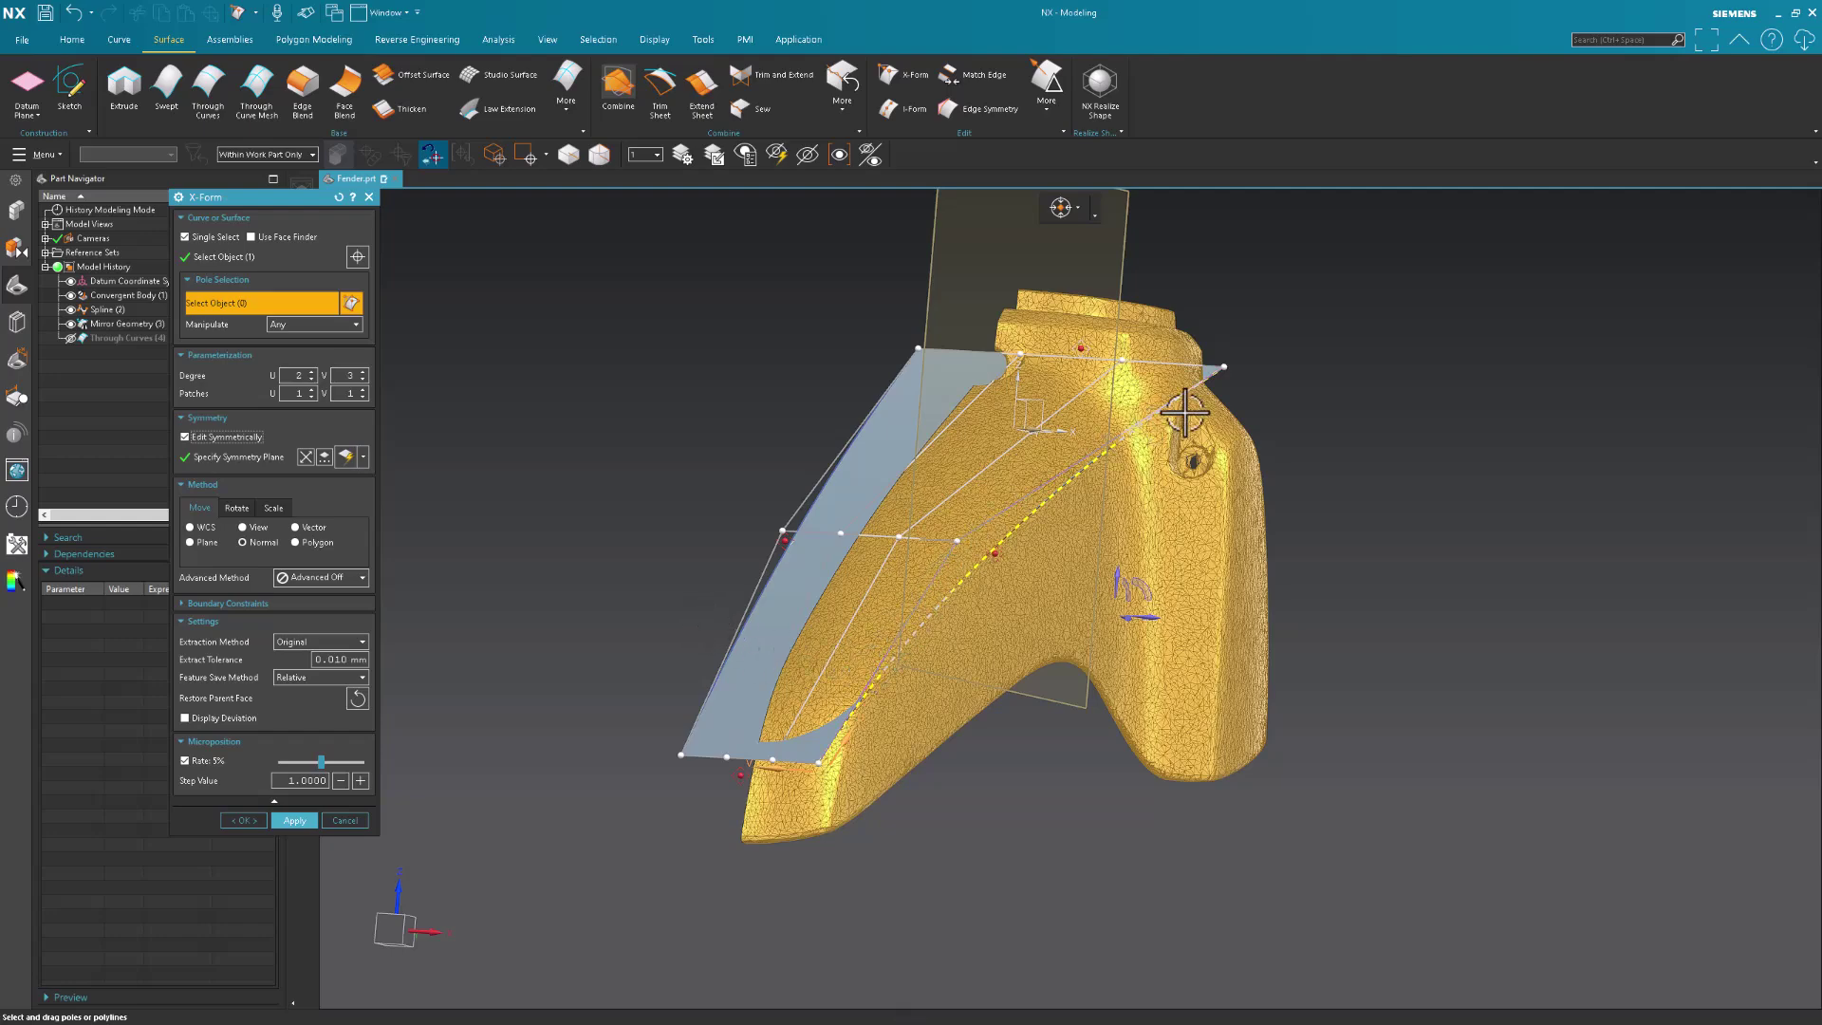
Turn off Micropositioning Rate, set the Vector method along the Z-axis, and reselect the sheet.
middle_click_drag(1335, 765, 1214, 765)
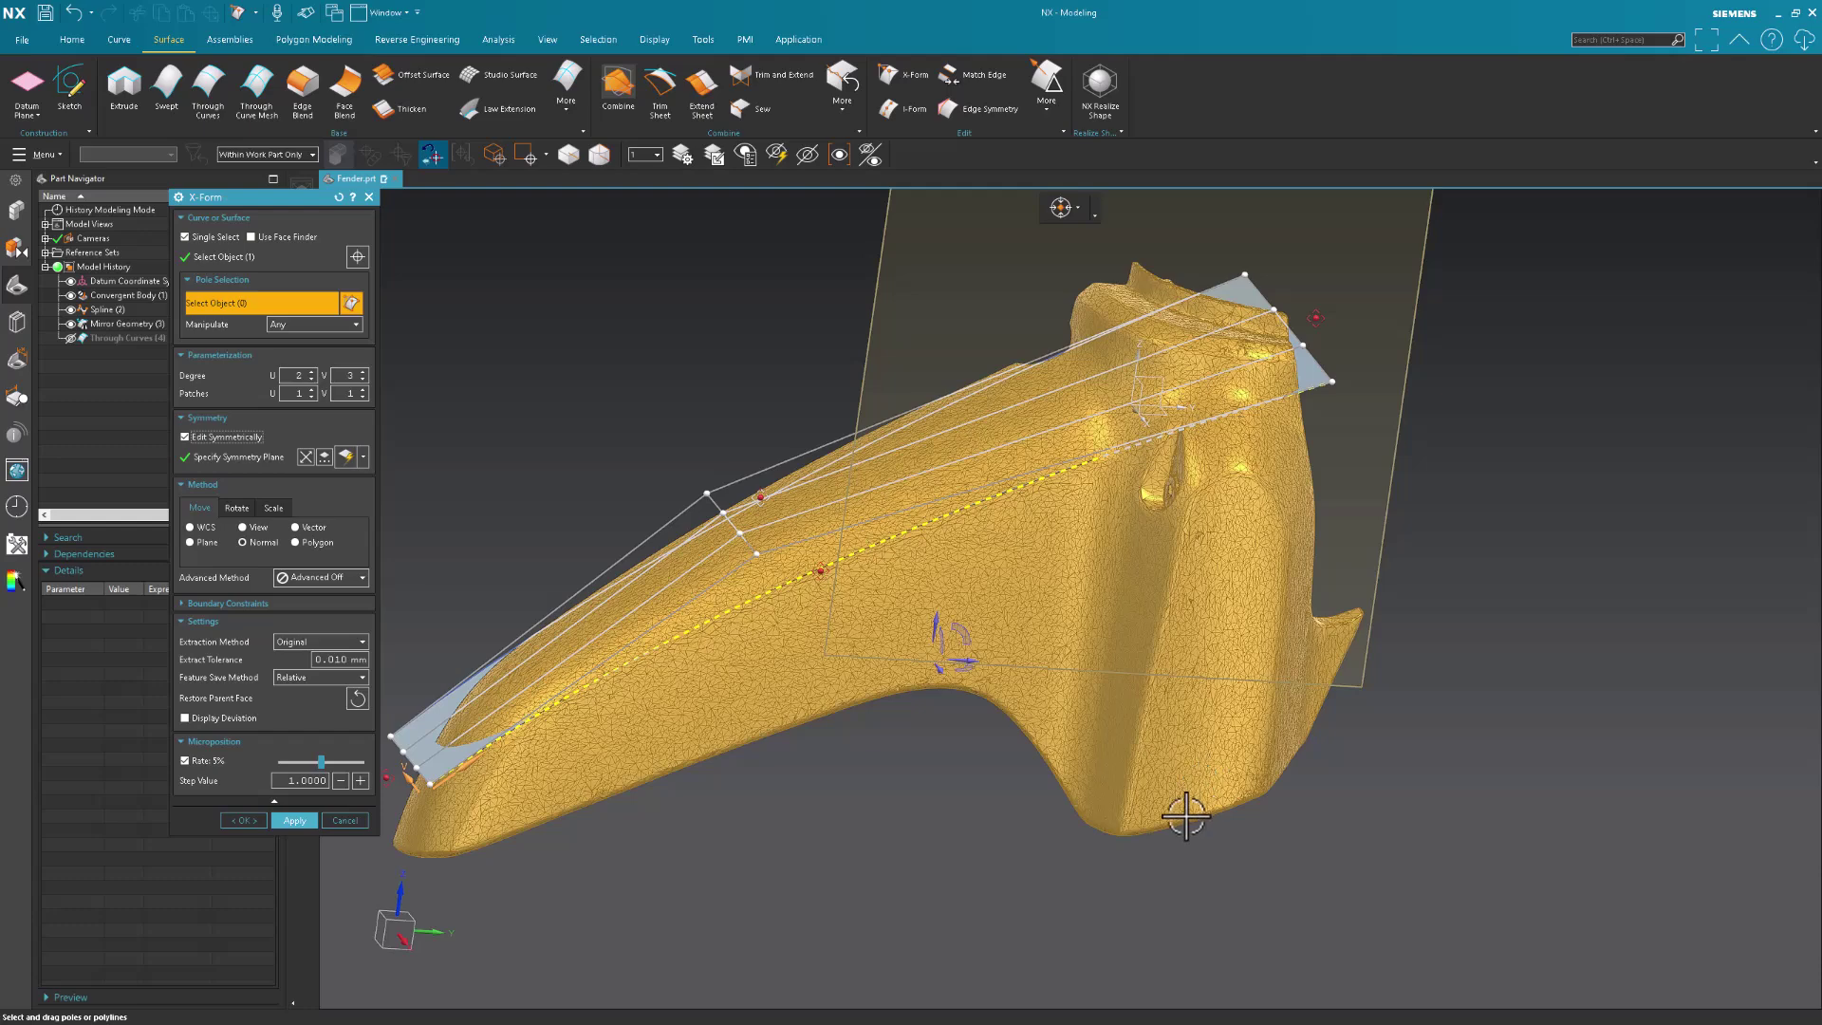
middle_click_drag(1159, 842, 756, 570)
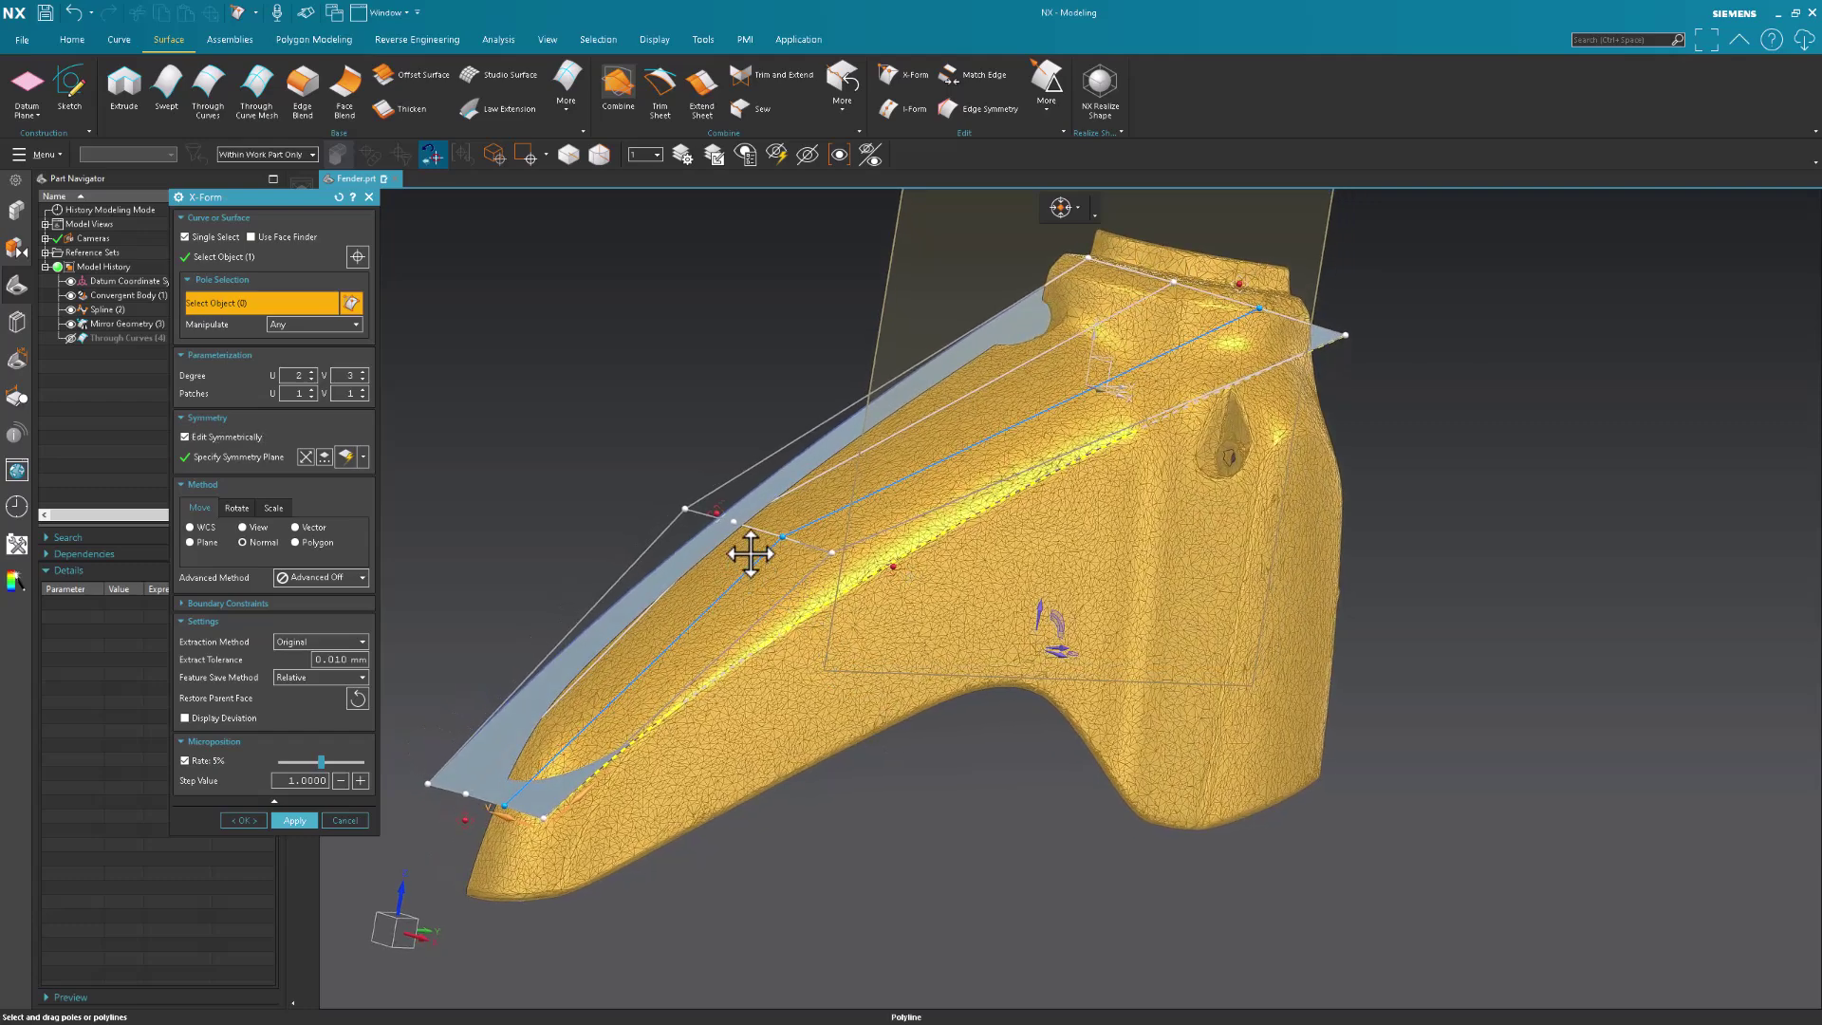
left_click(208, 757)
left_click(320, 527)
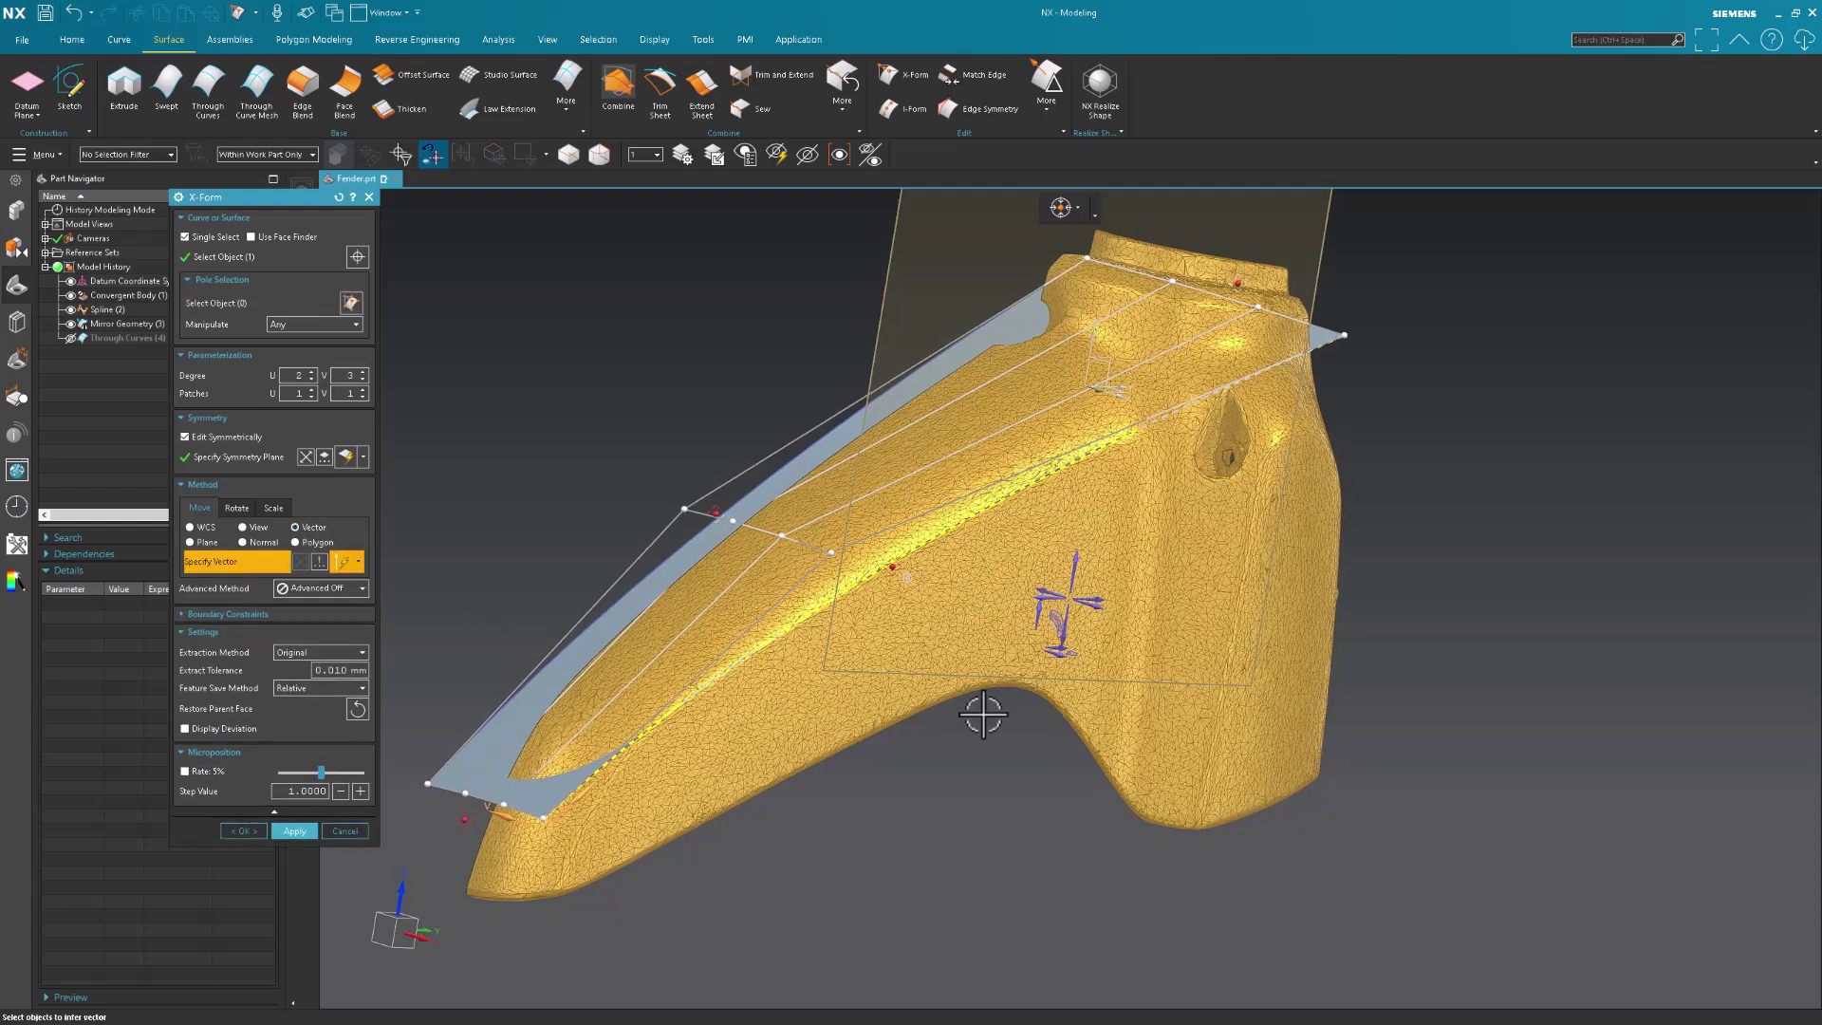
left_click(1076, 553)
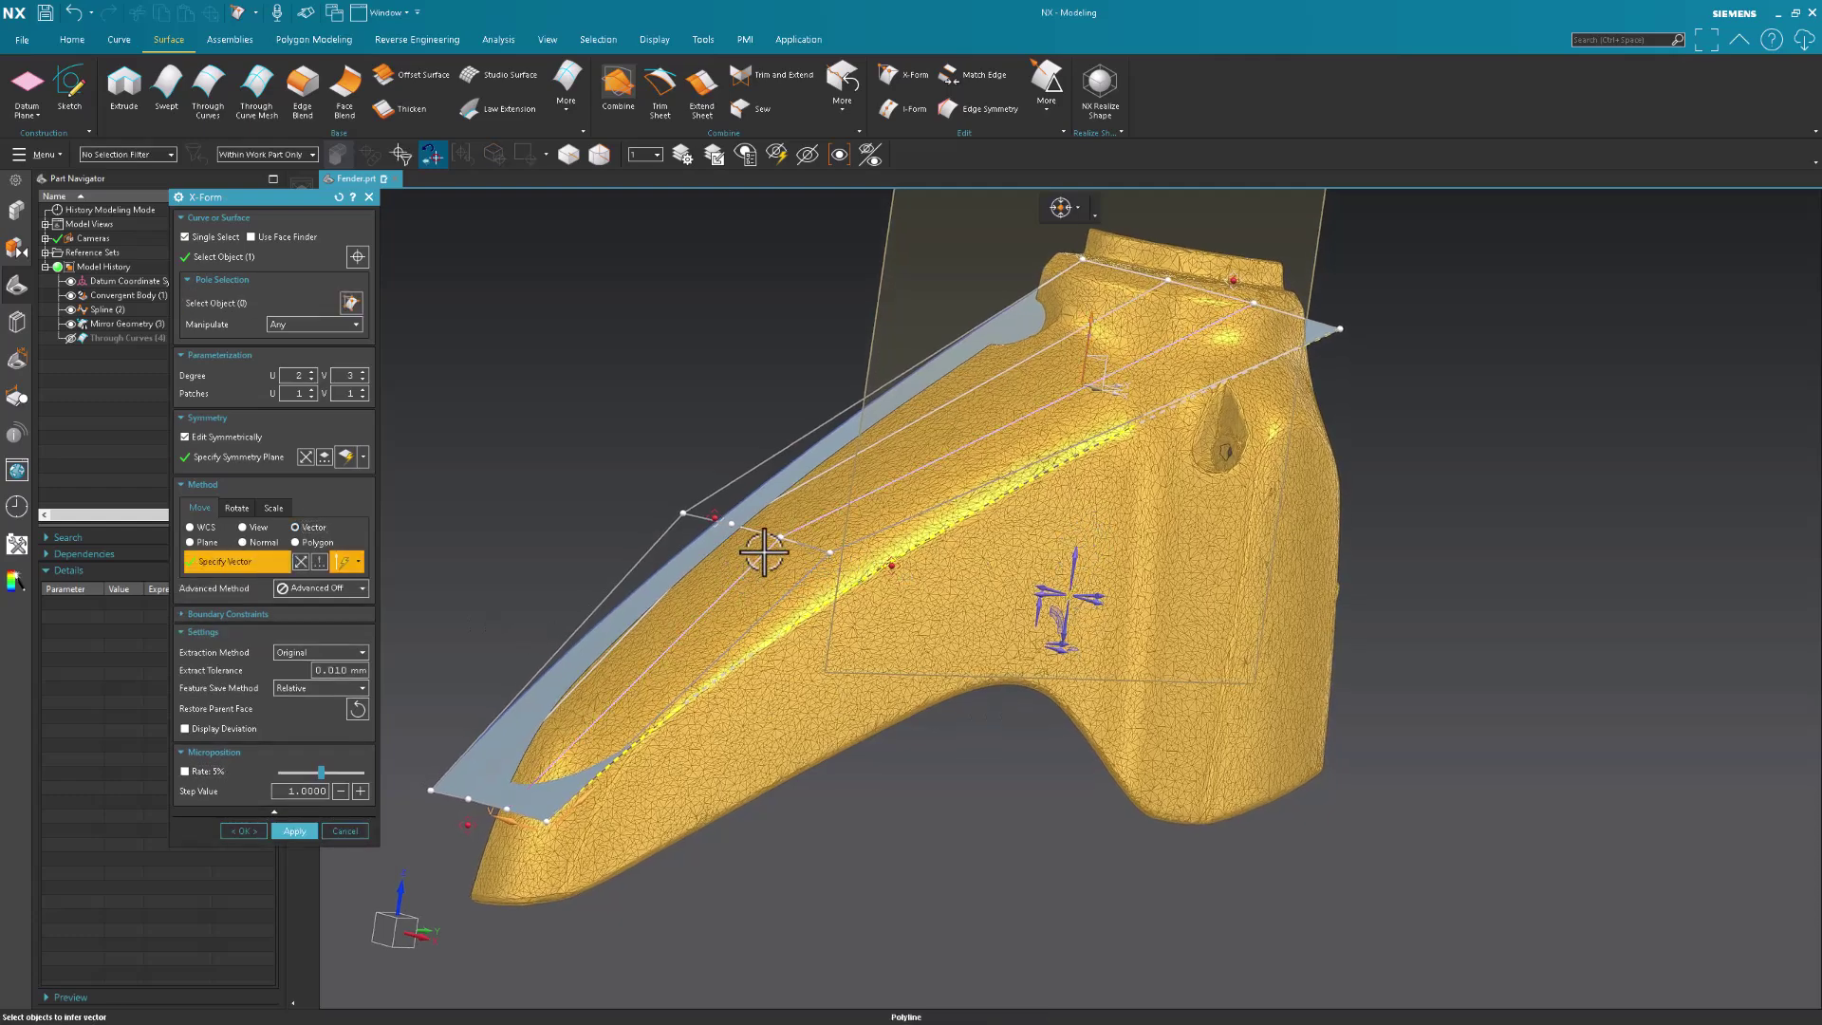
left_click(254, 256)
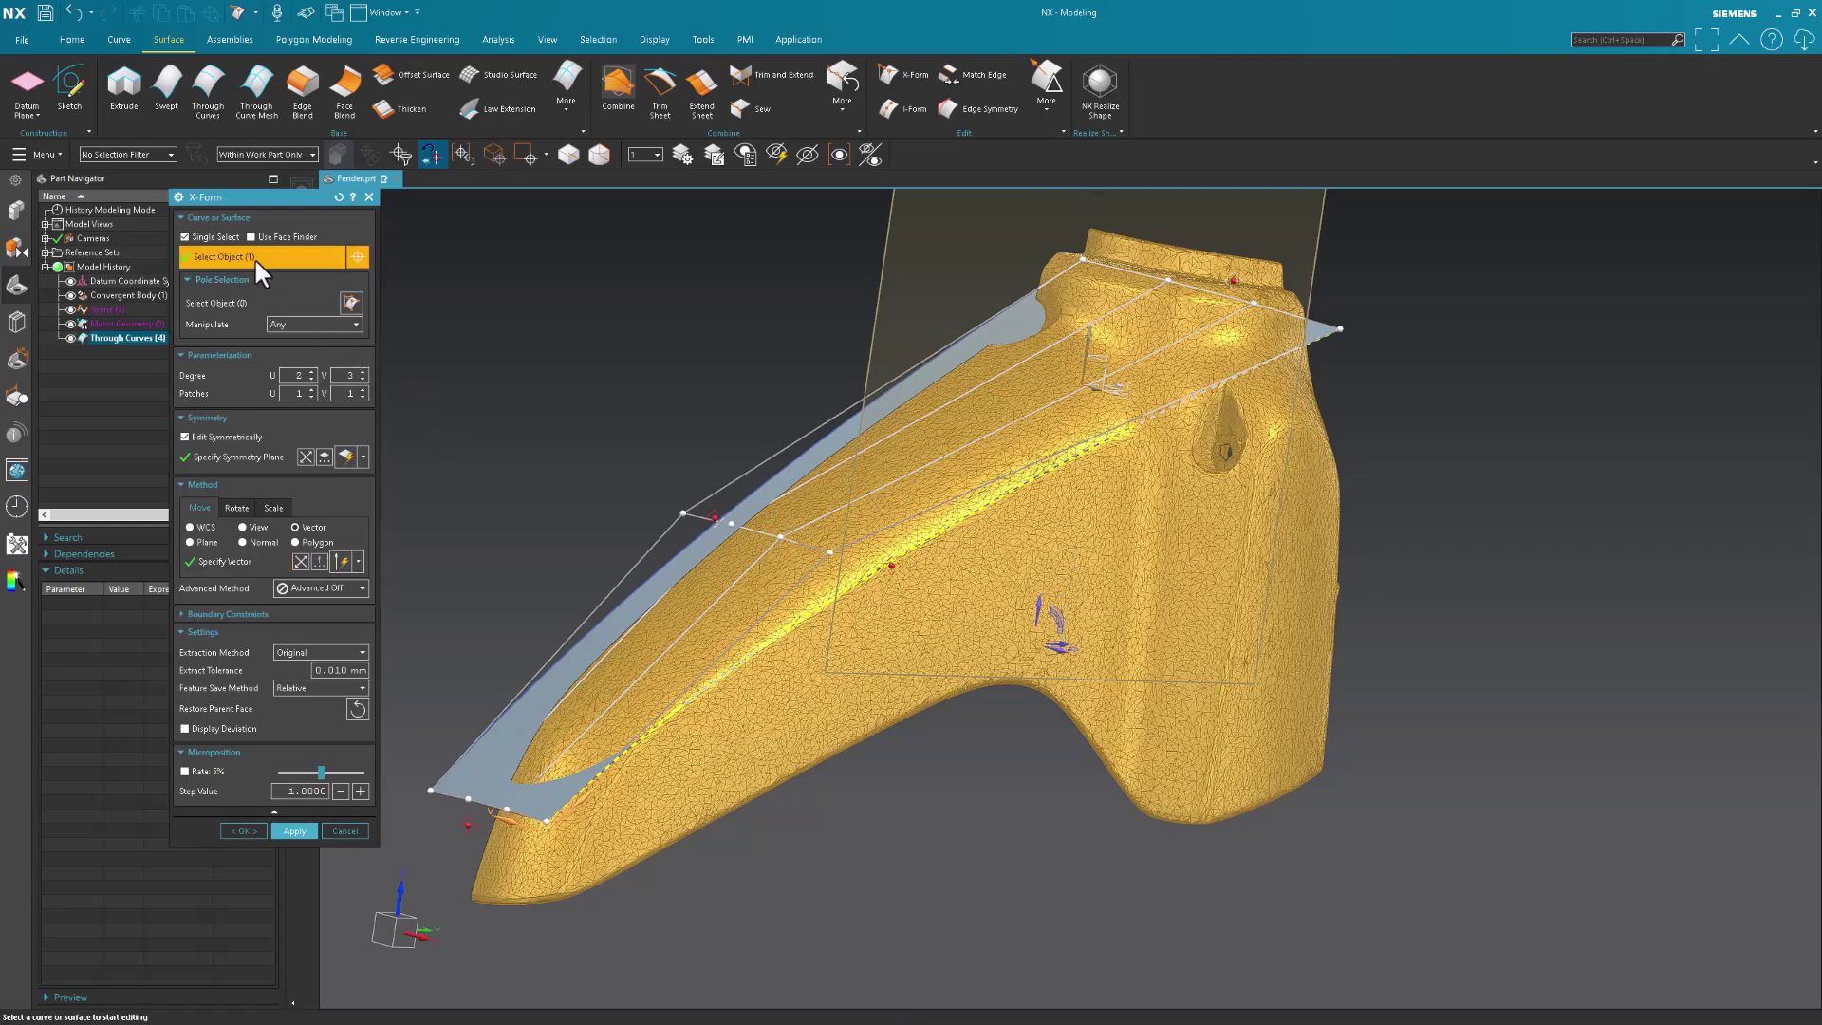
left_click(735, 571, "shift")
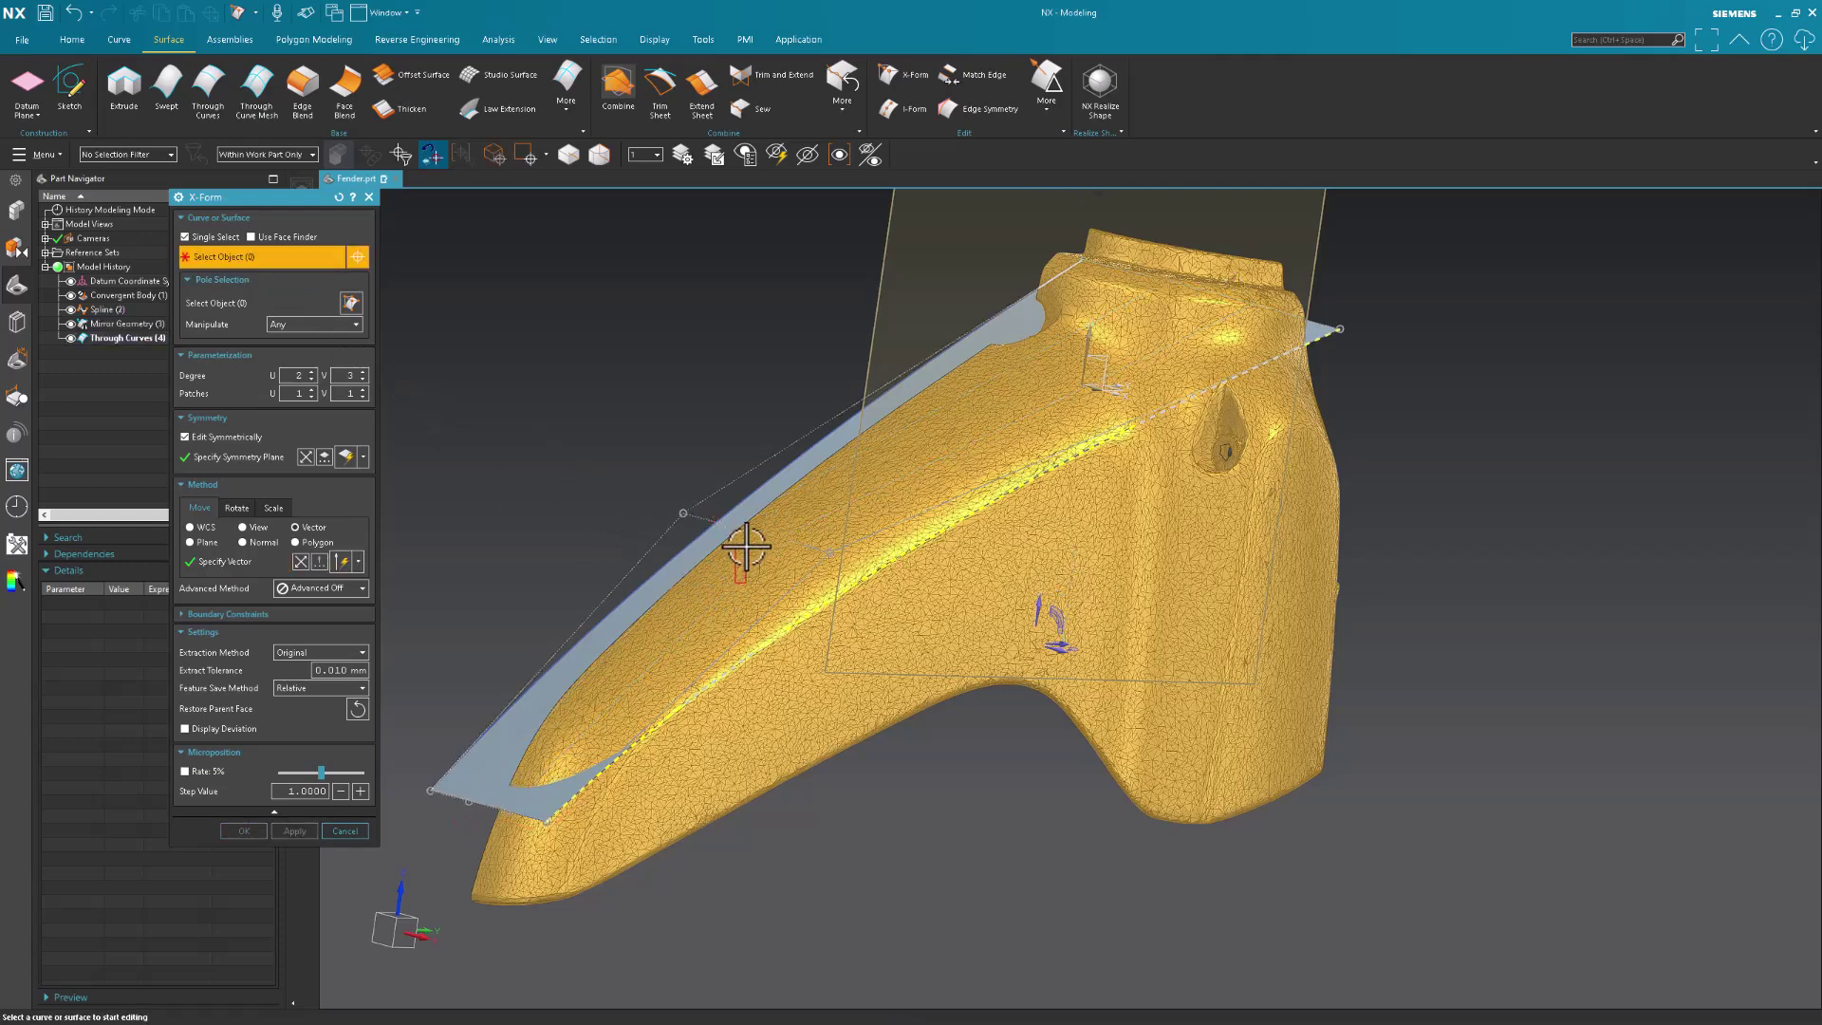
left_click(571, 639)
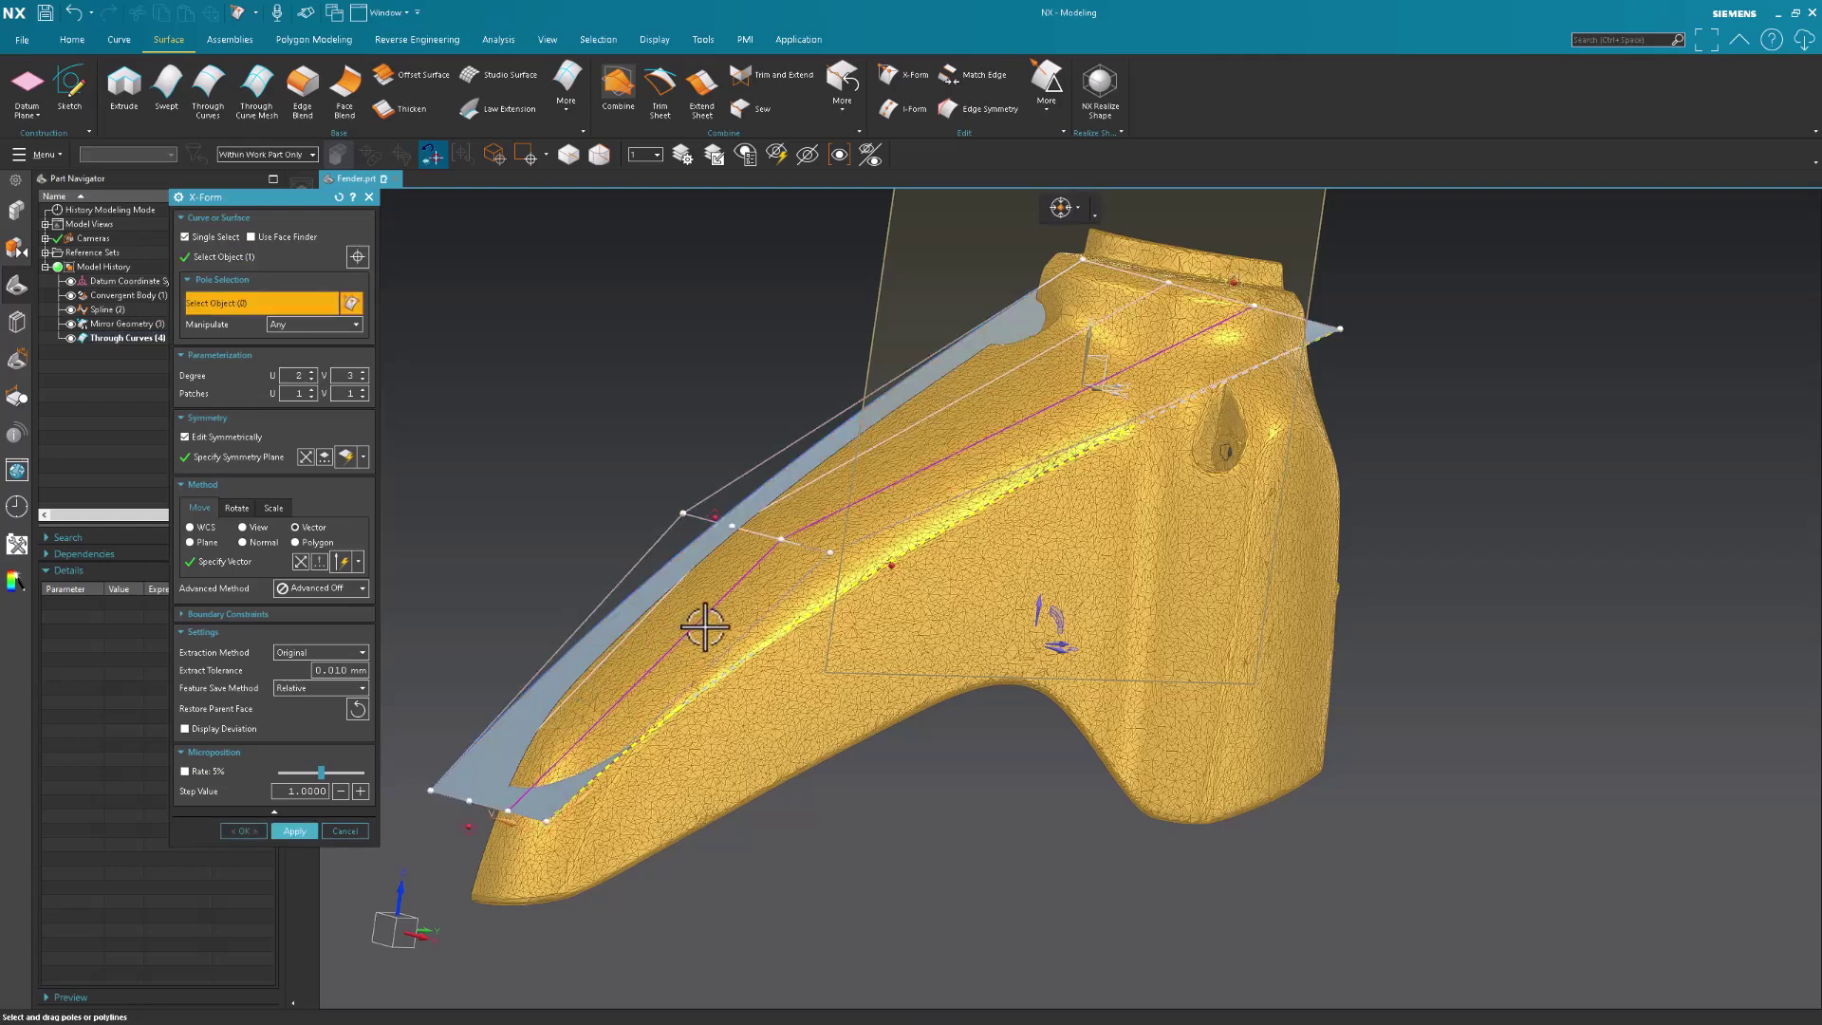
Drag poles along Z: raise the top rows, lower the front-left pole and bottom edge.
left_click_drag(720, 596, 716, 522)
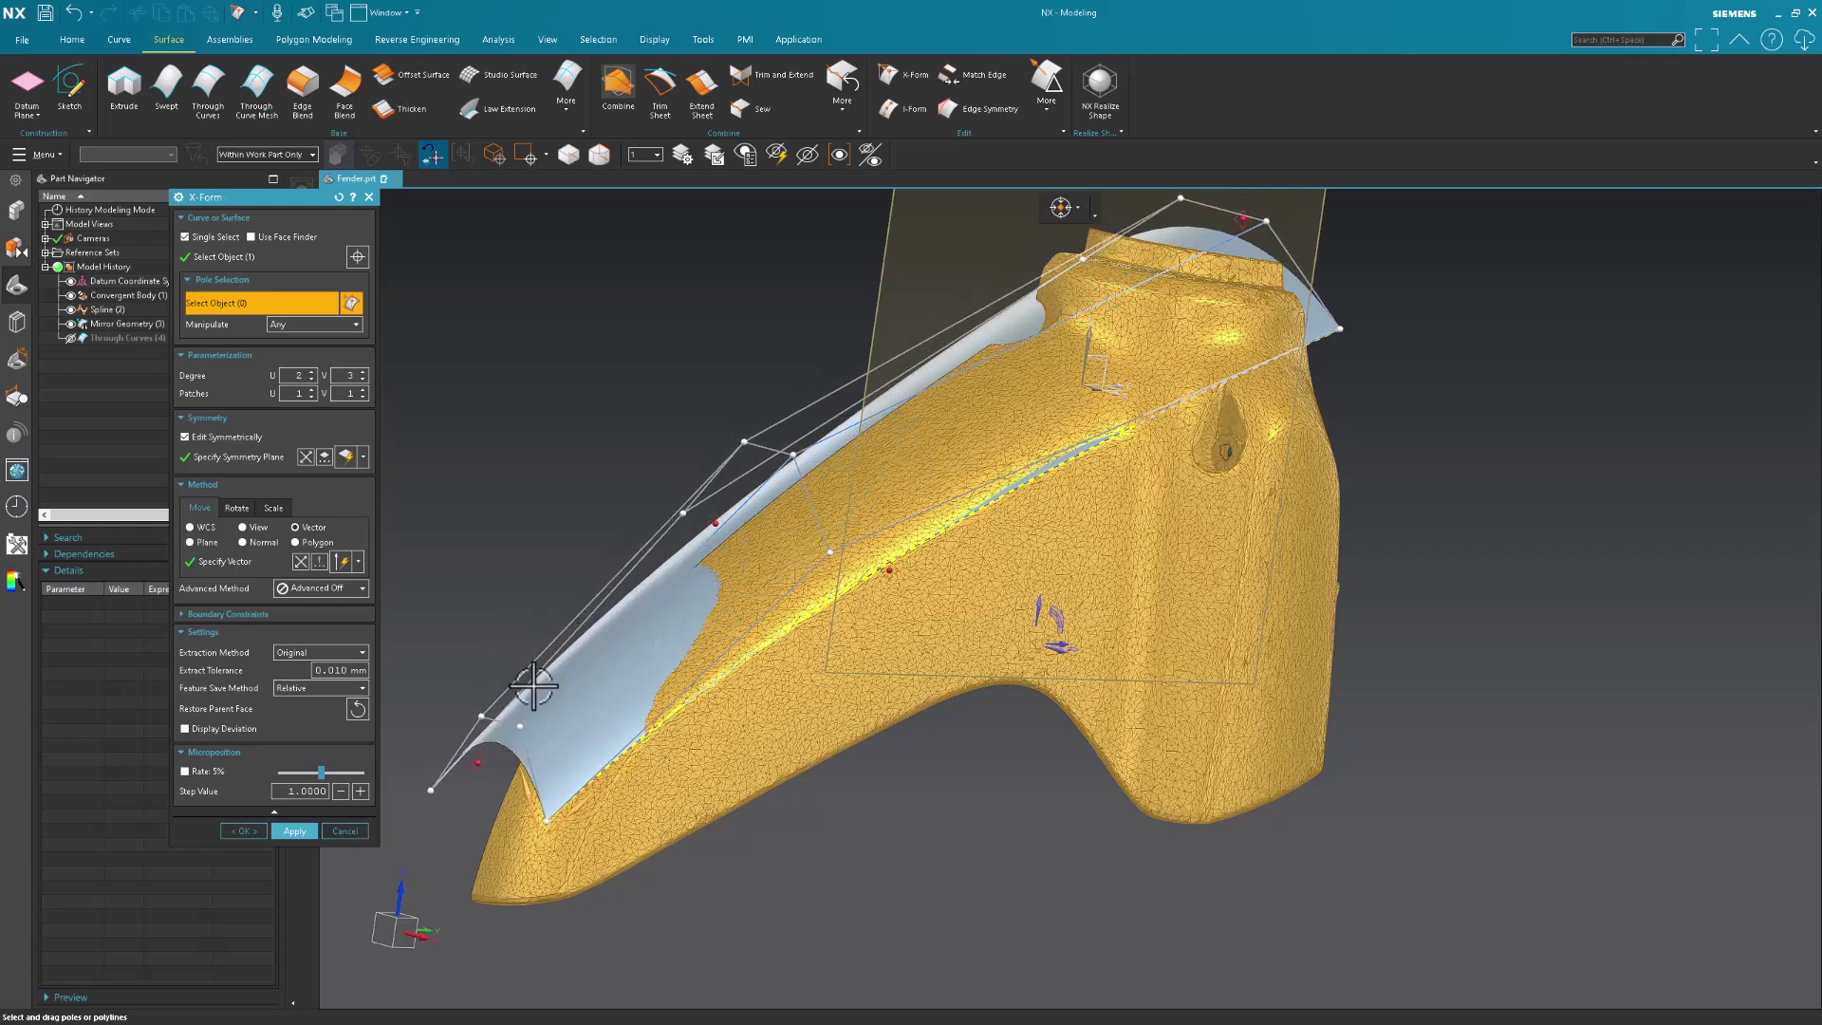
mouse_move(574, 724)
middle_mouse_down()
mouse_move(684, 785)
mouse_move(886, 476)
mouse_move(727, 566)
mouse_move(823, 575)
middle_mouse_up()
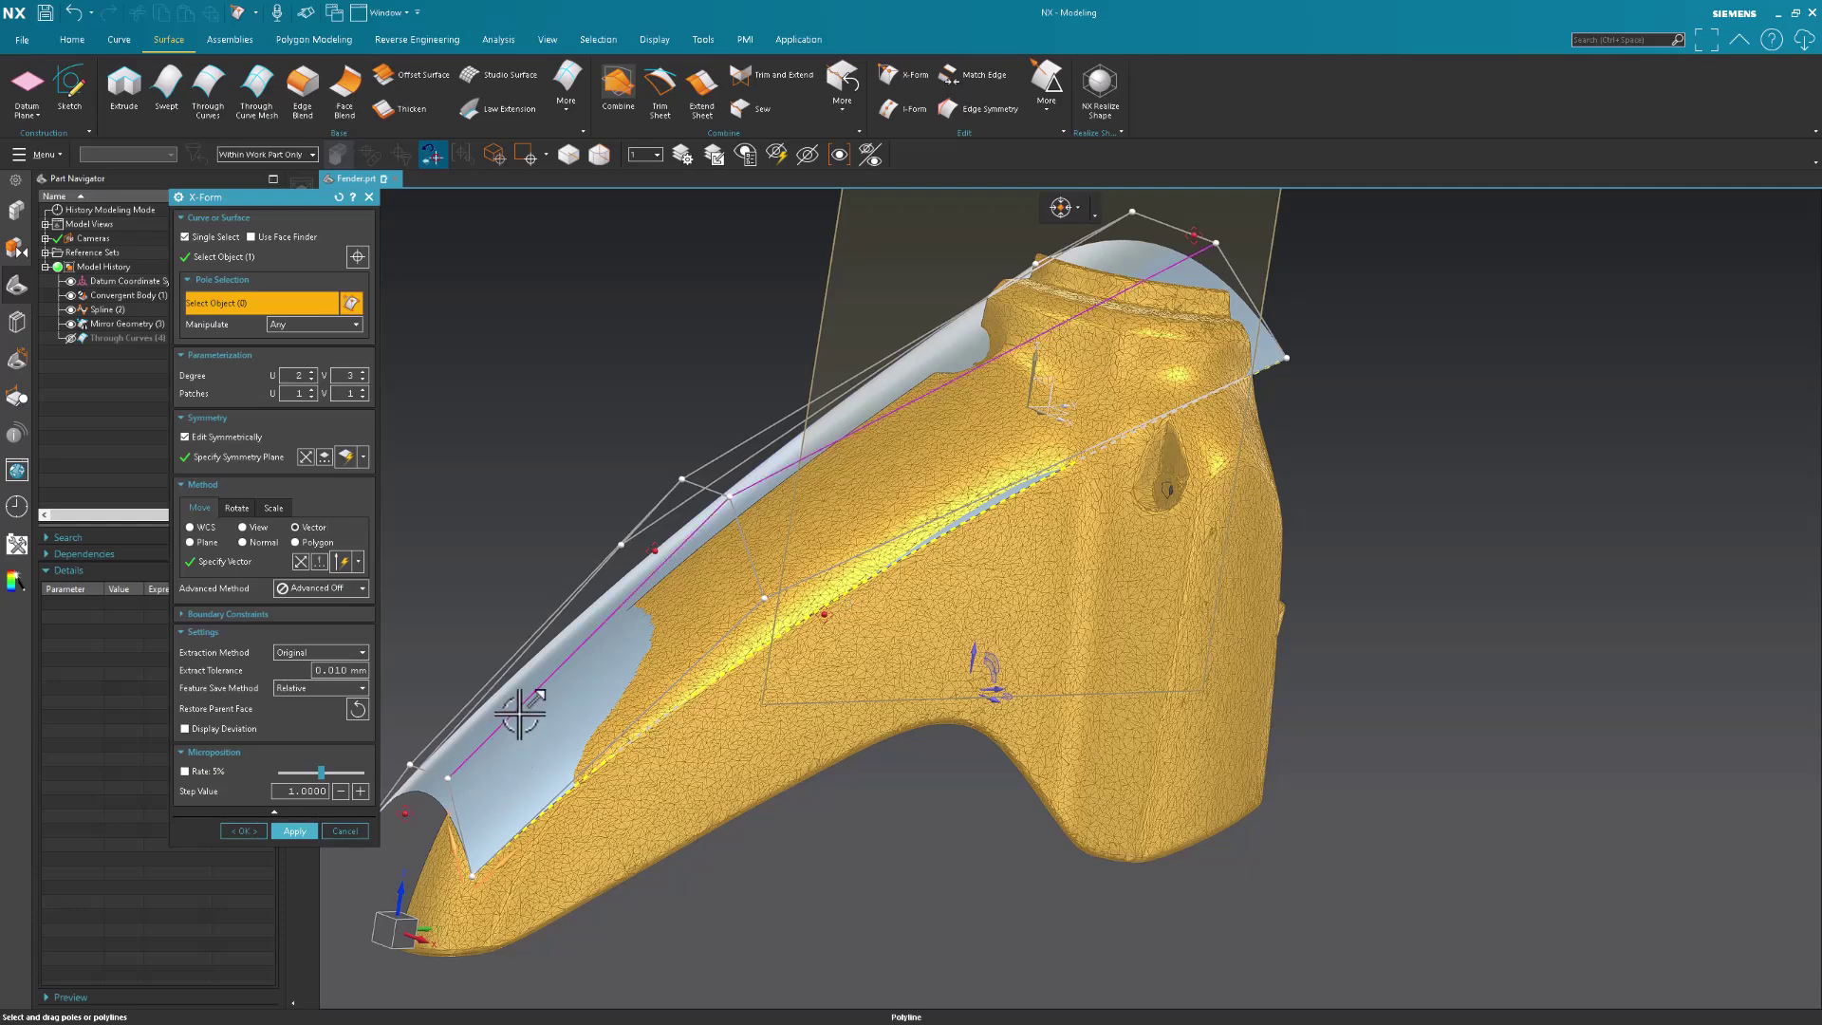
middle_click_drag(516, 724, 509, 765)
left_click_drag(503, 774, 498, 802)
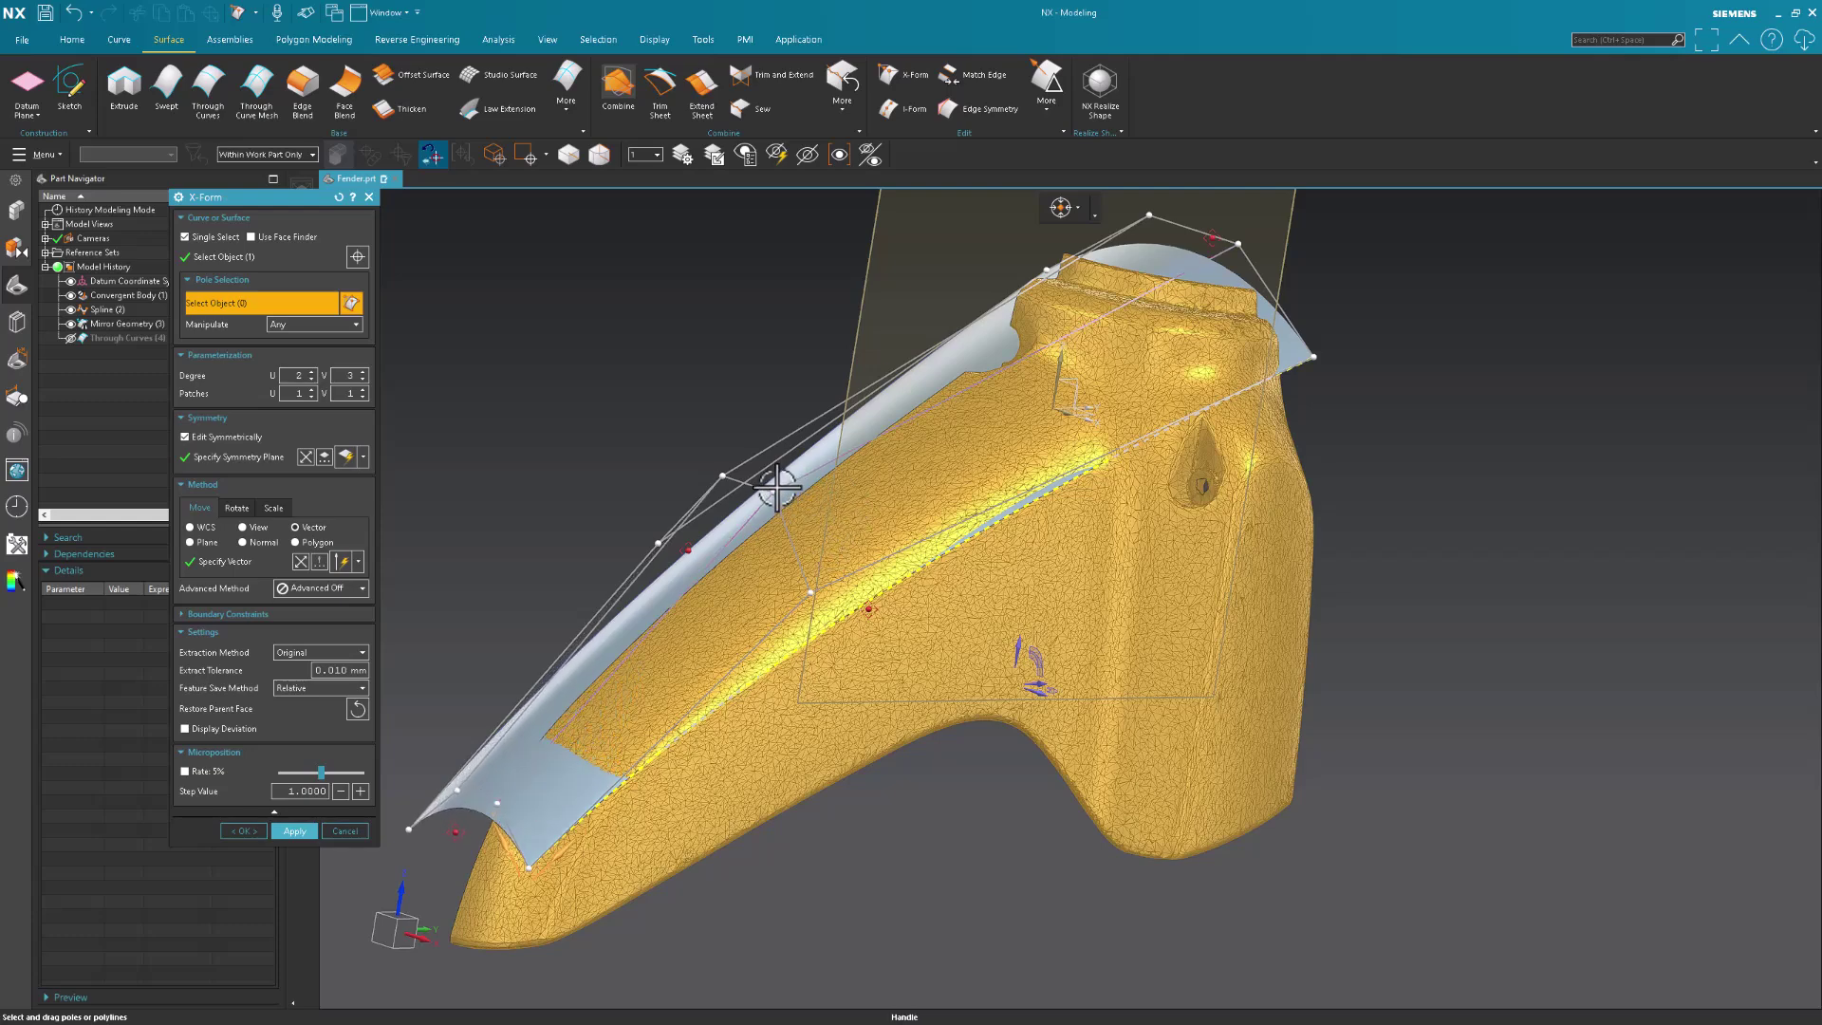
left_click_drag(780, 488, 777, 463)
middle_click_drag(1059, 382, 1010, 459, "shift")
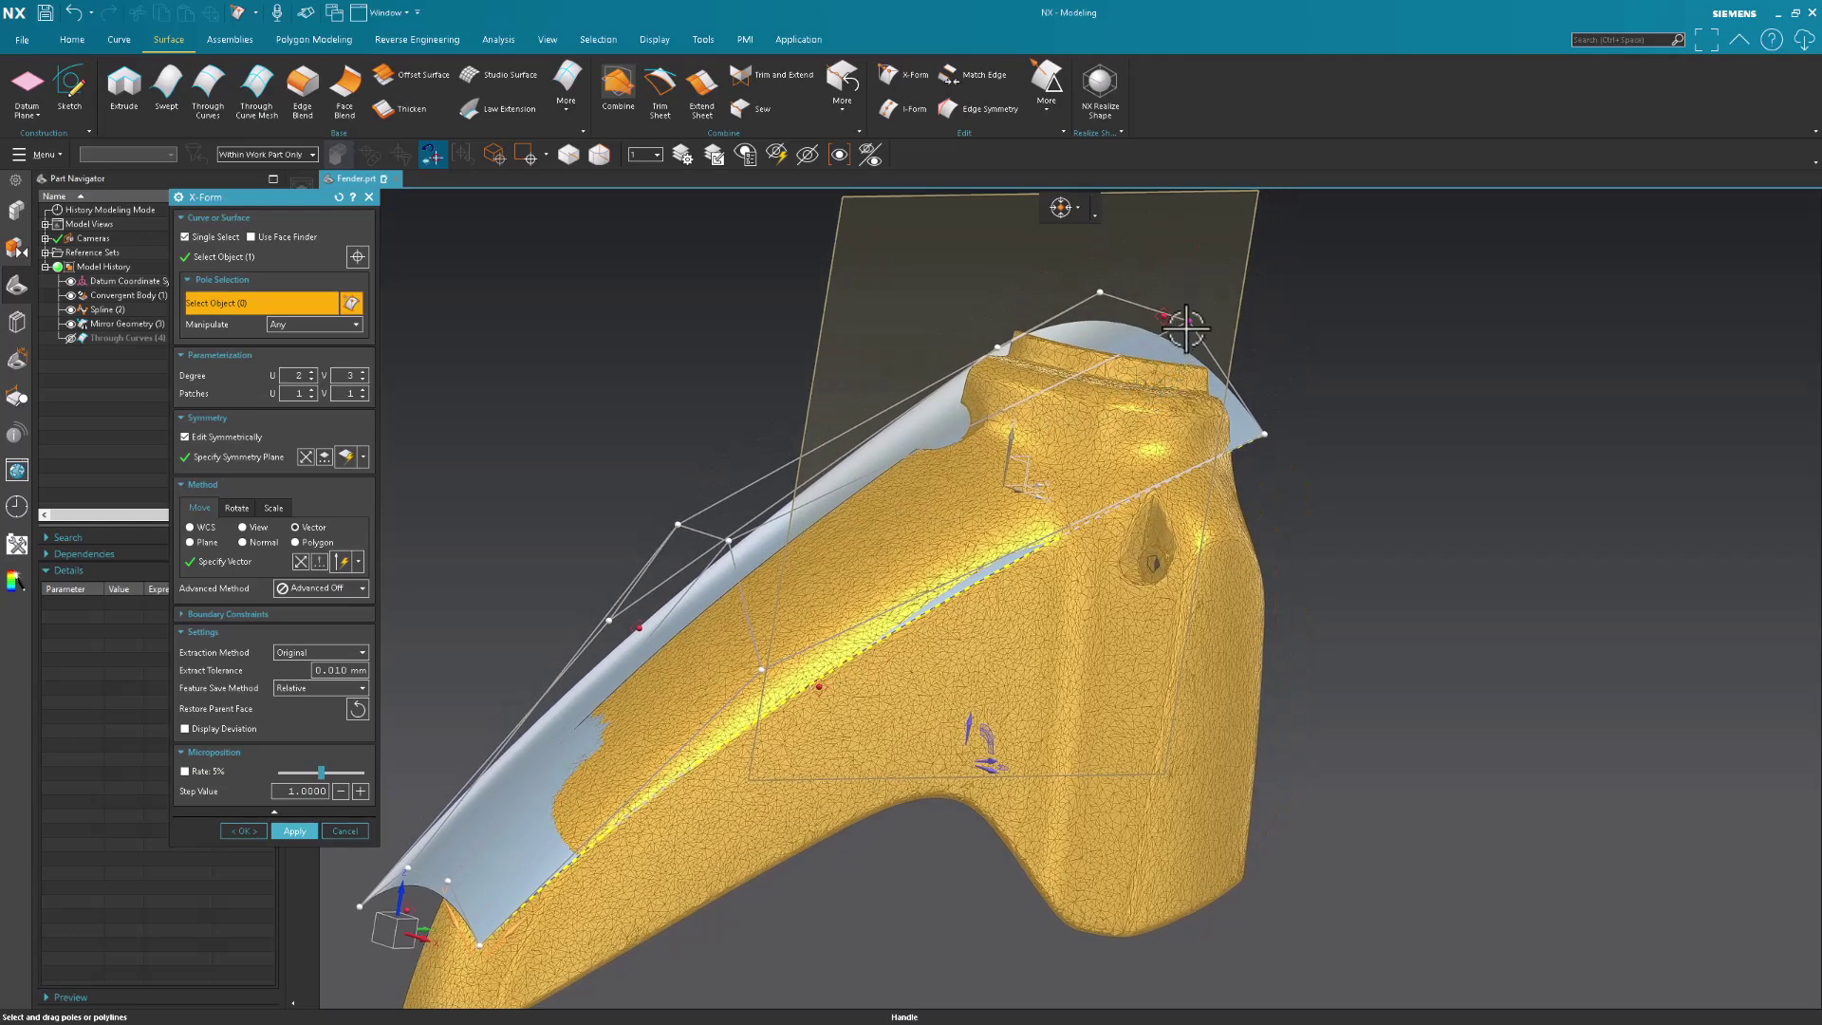
left_click_drag(1190, 328, 1206, 298)
middle_click_drag(970, 533, 892, 554)
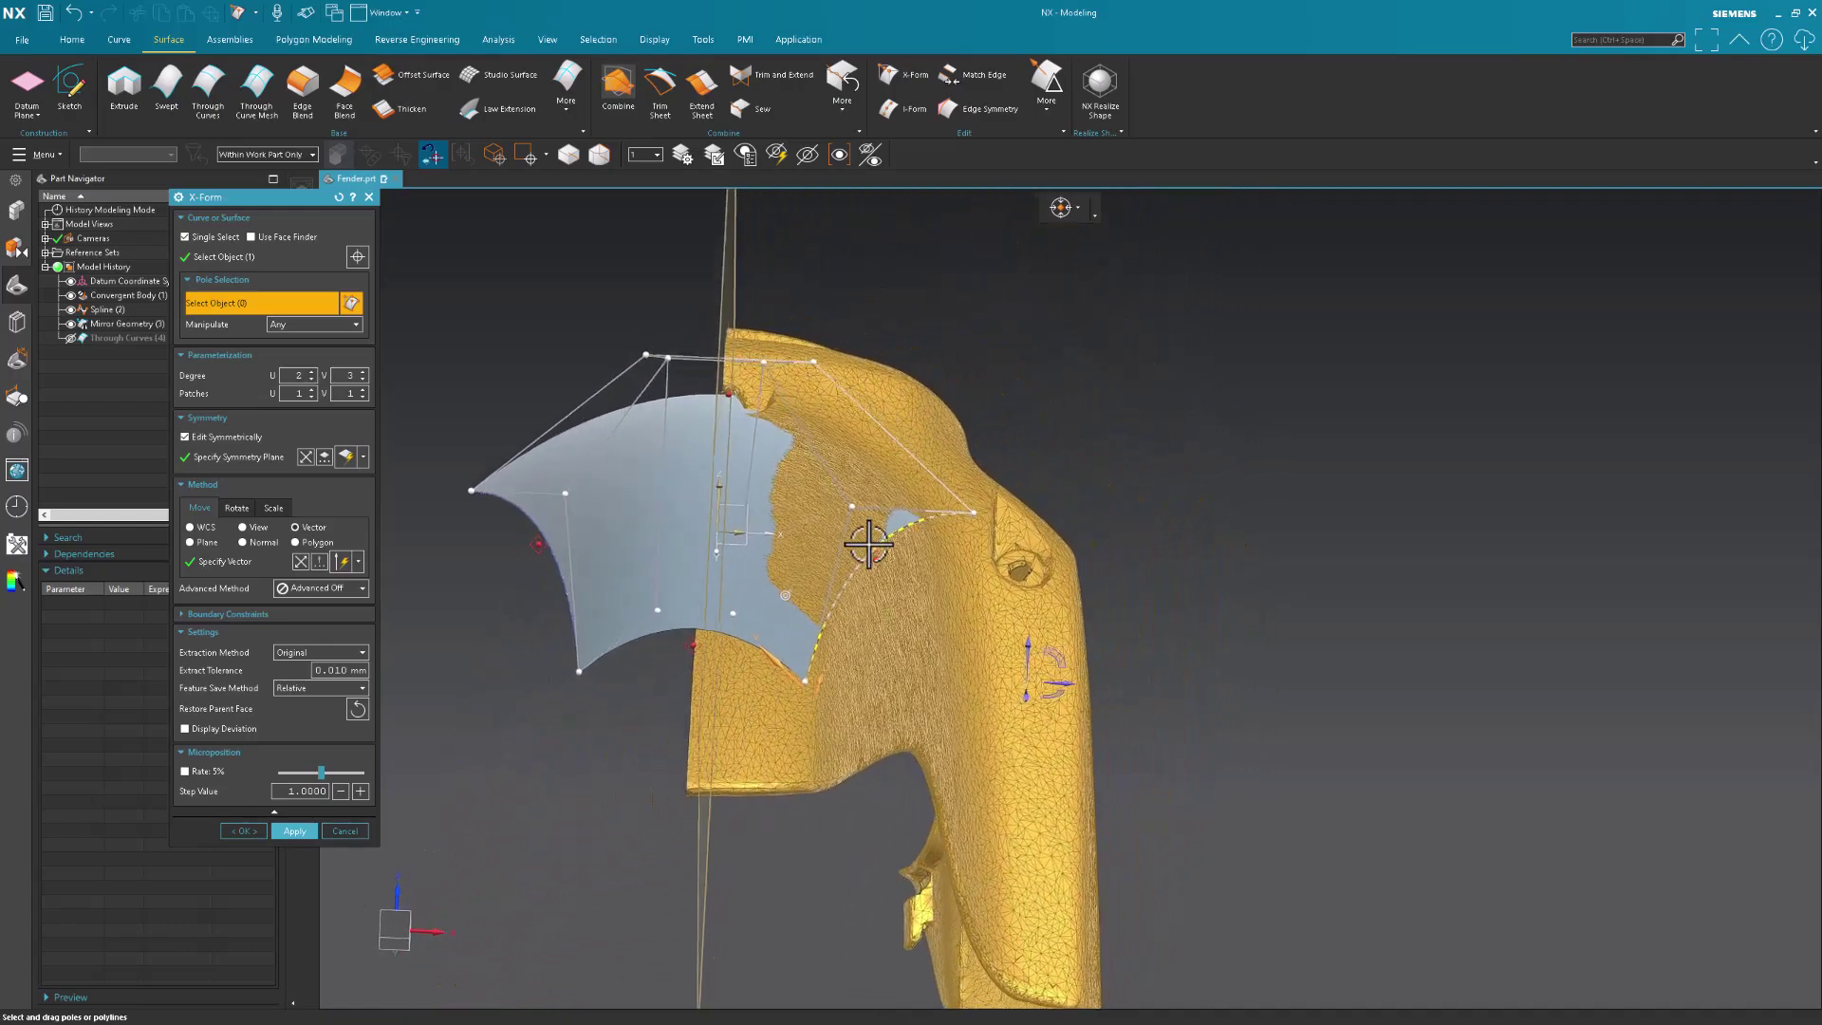
left_click_drag(732, 607, 735, 616)
middle_click_drag(1017, 657, 1016, 655)
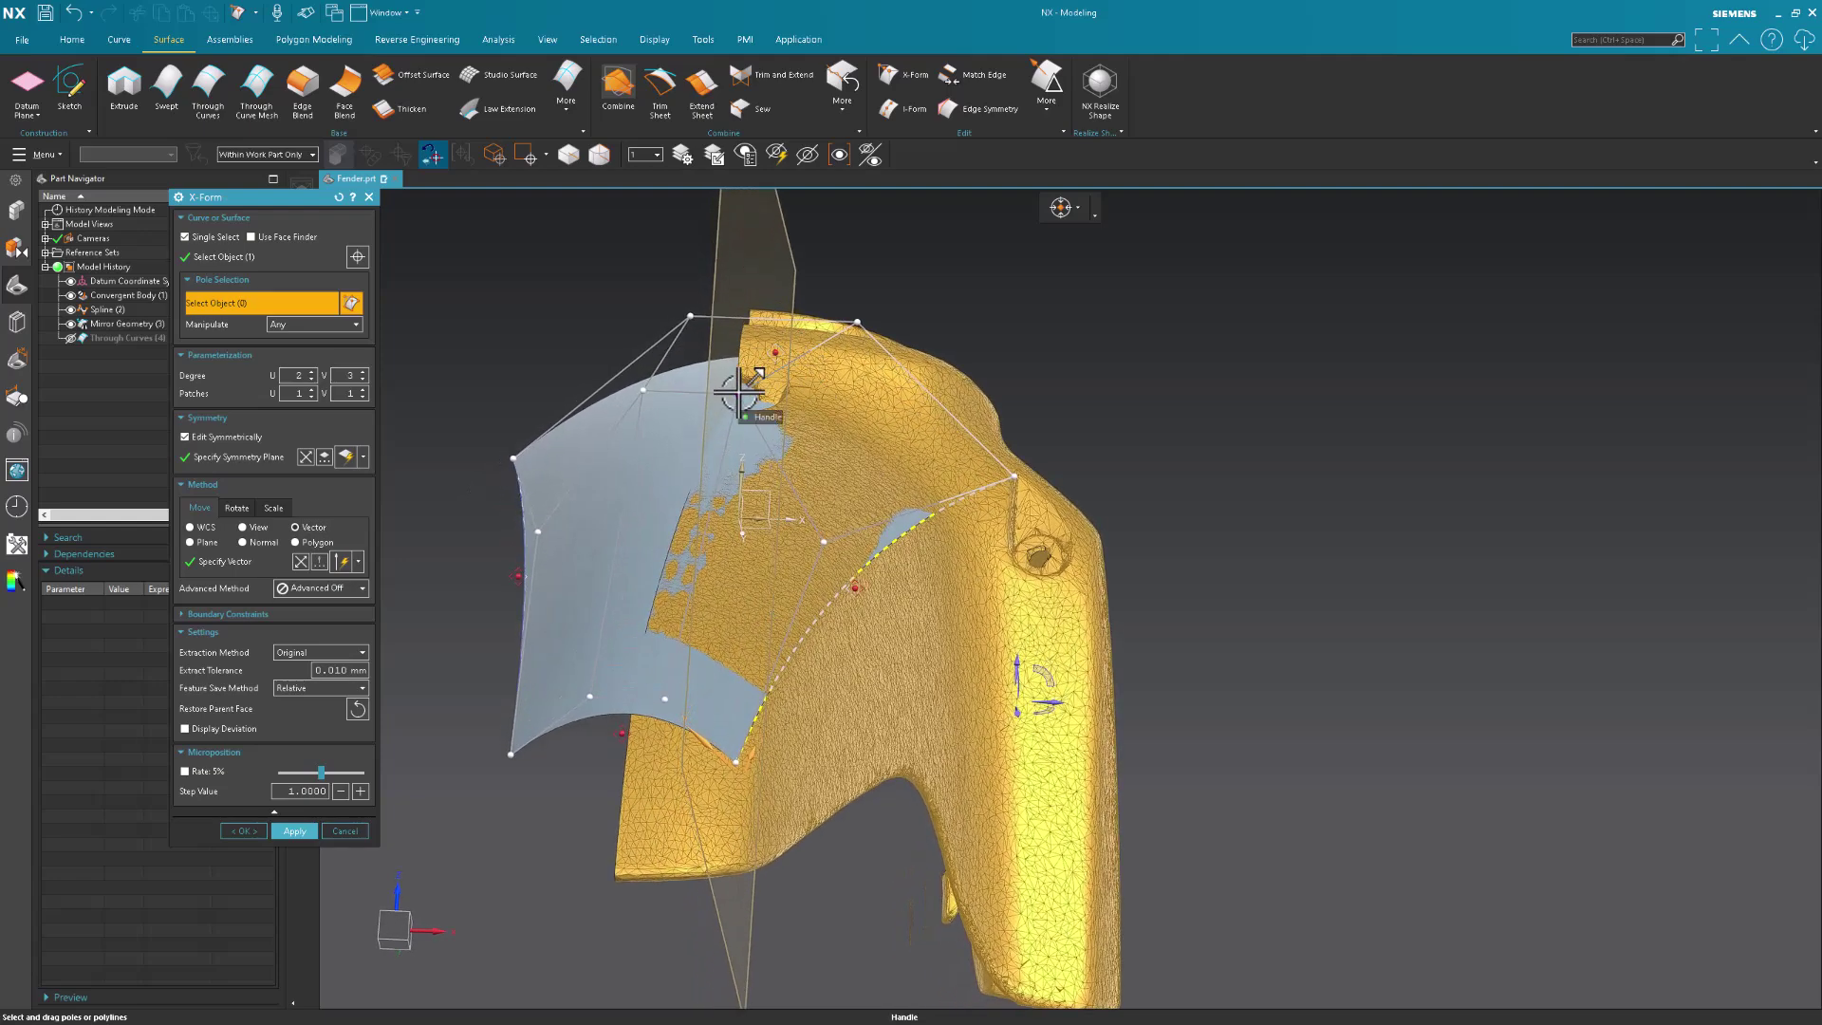
middle_click_drag(769, 408, 775, 384)
middle_click_drag(1003, 646, 996, 659)
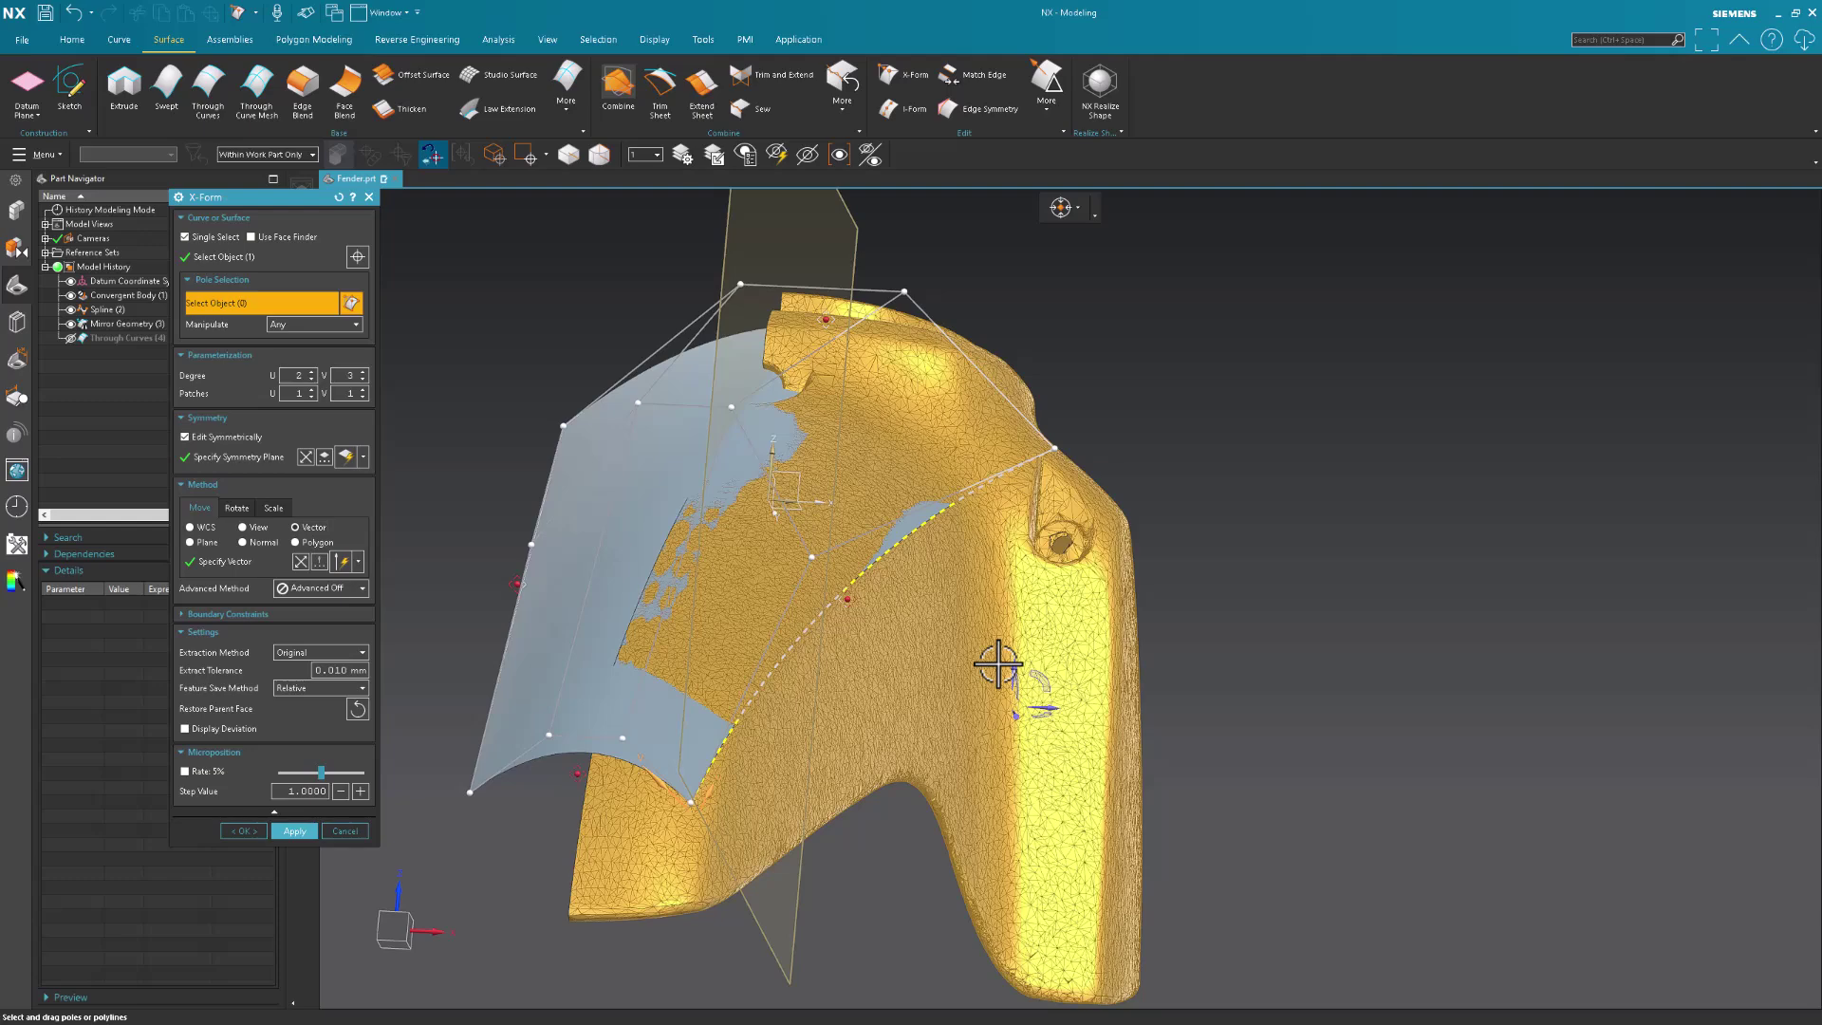
Nudge one last pole onto the mesh and accept the edit as X-Form (5).
middle_click_drag(998, 664, 1133, 508)
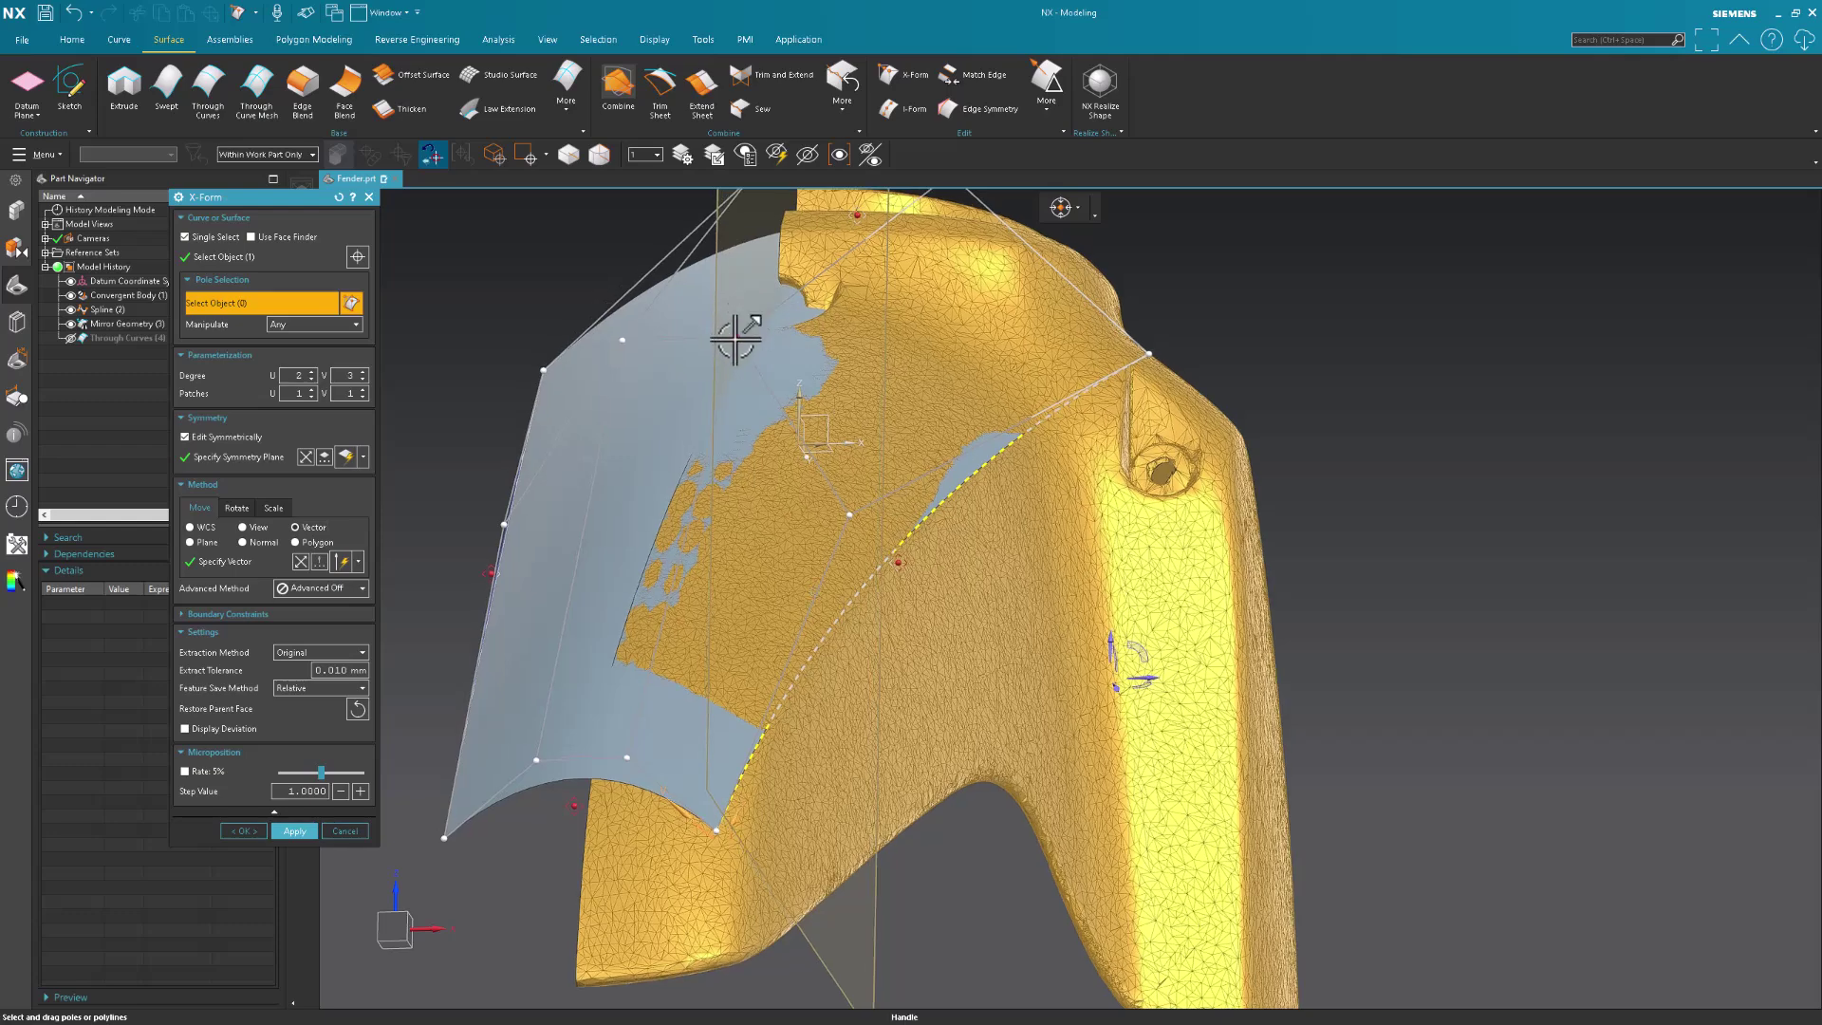
left_click_drag(735, 341, 733, 346)
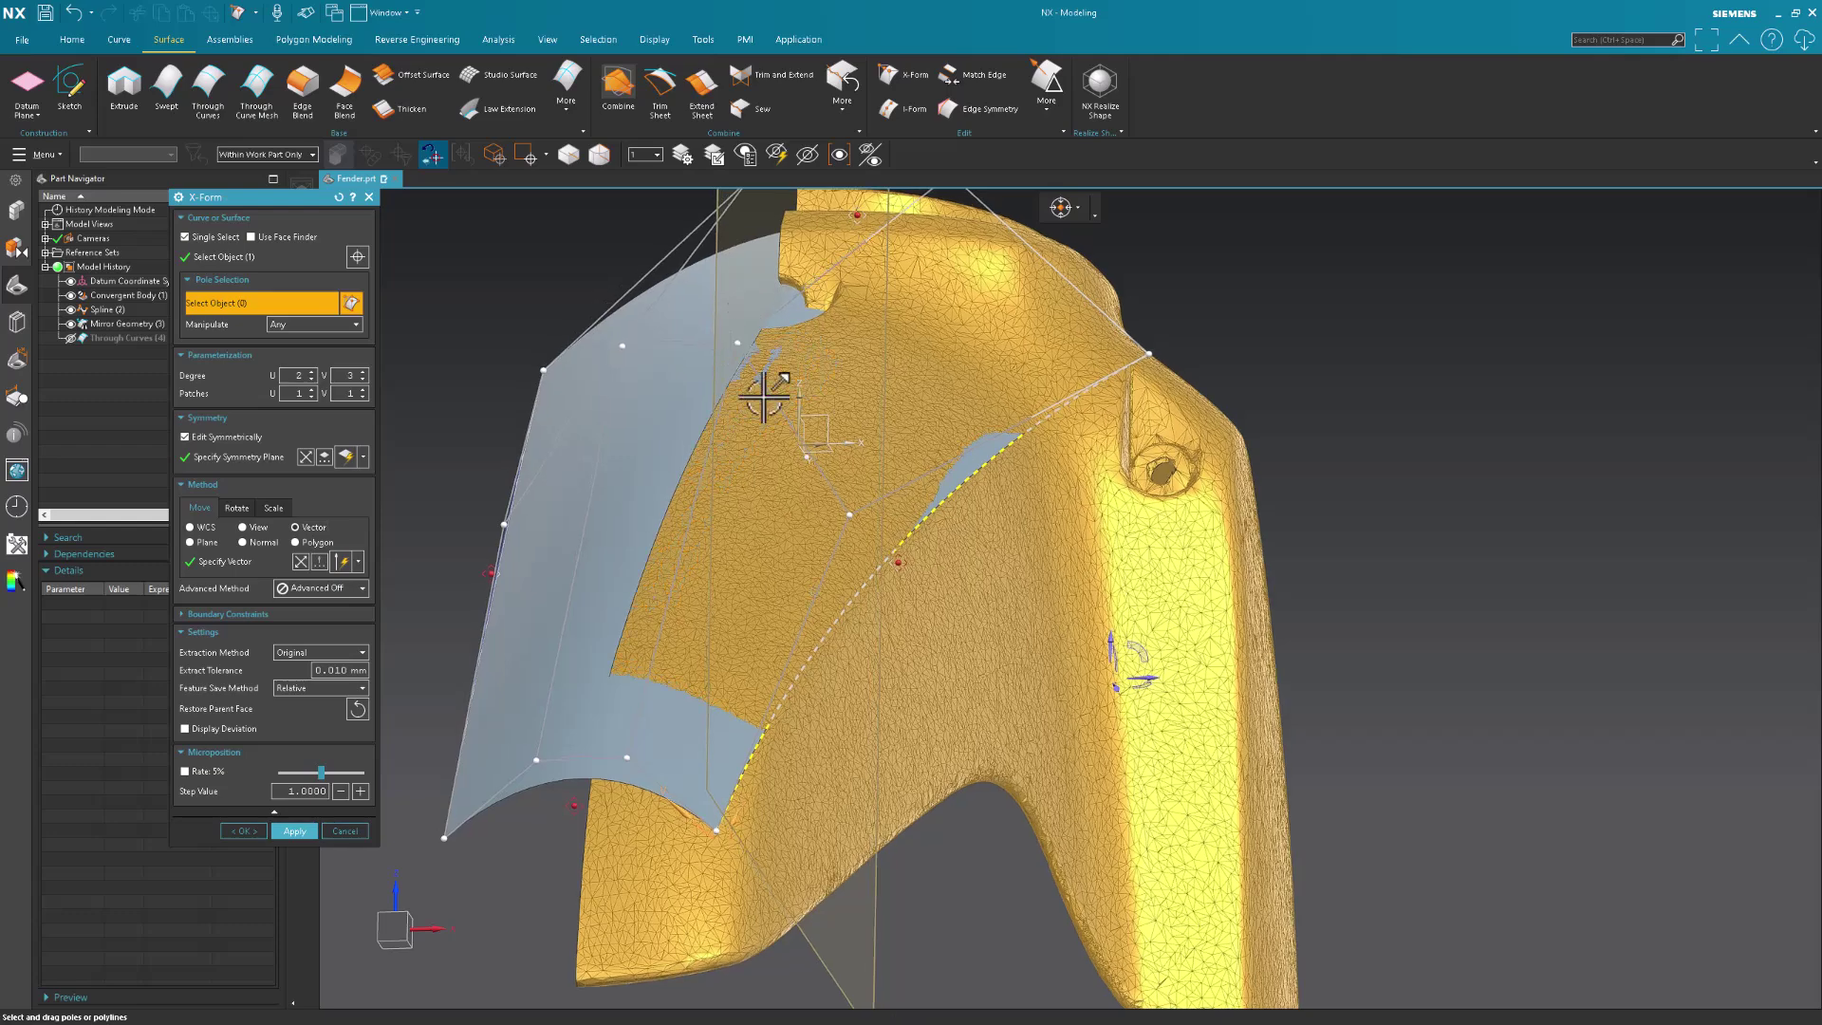
middle_click_drag(801, 419, 960, 569)
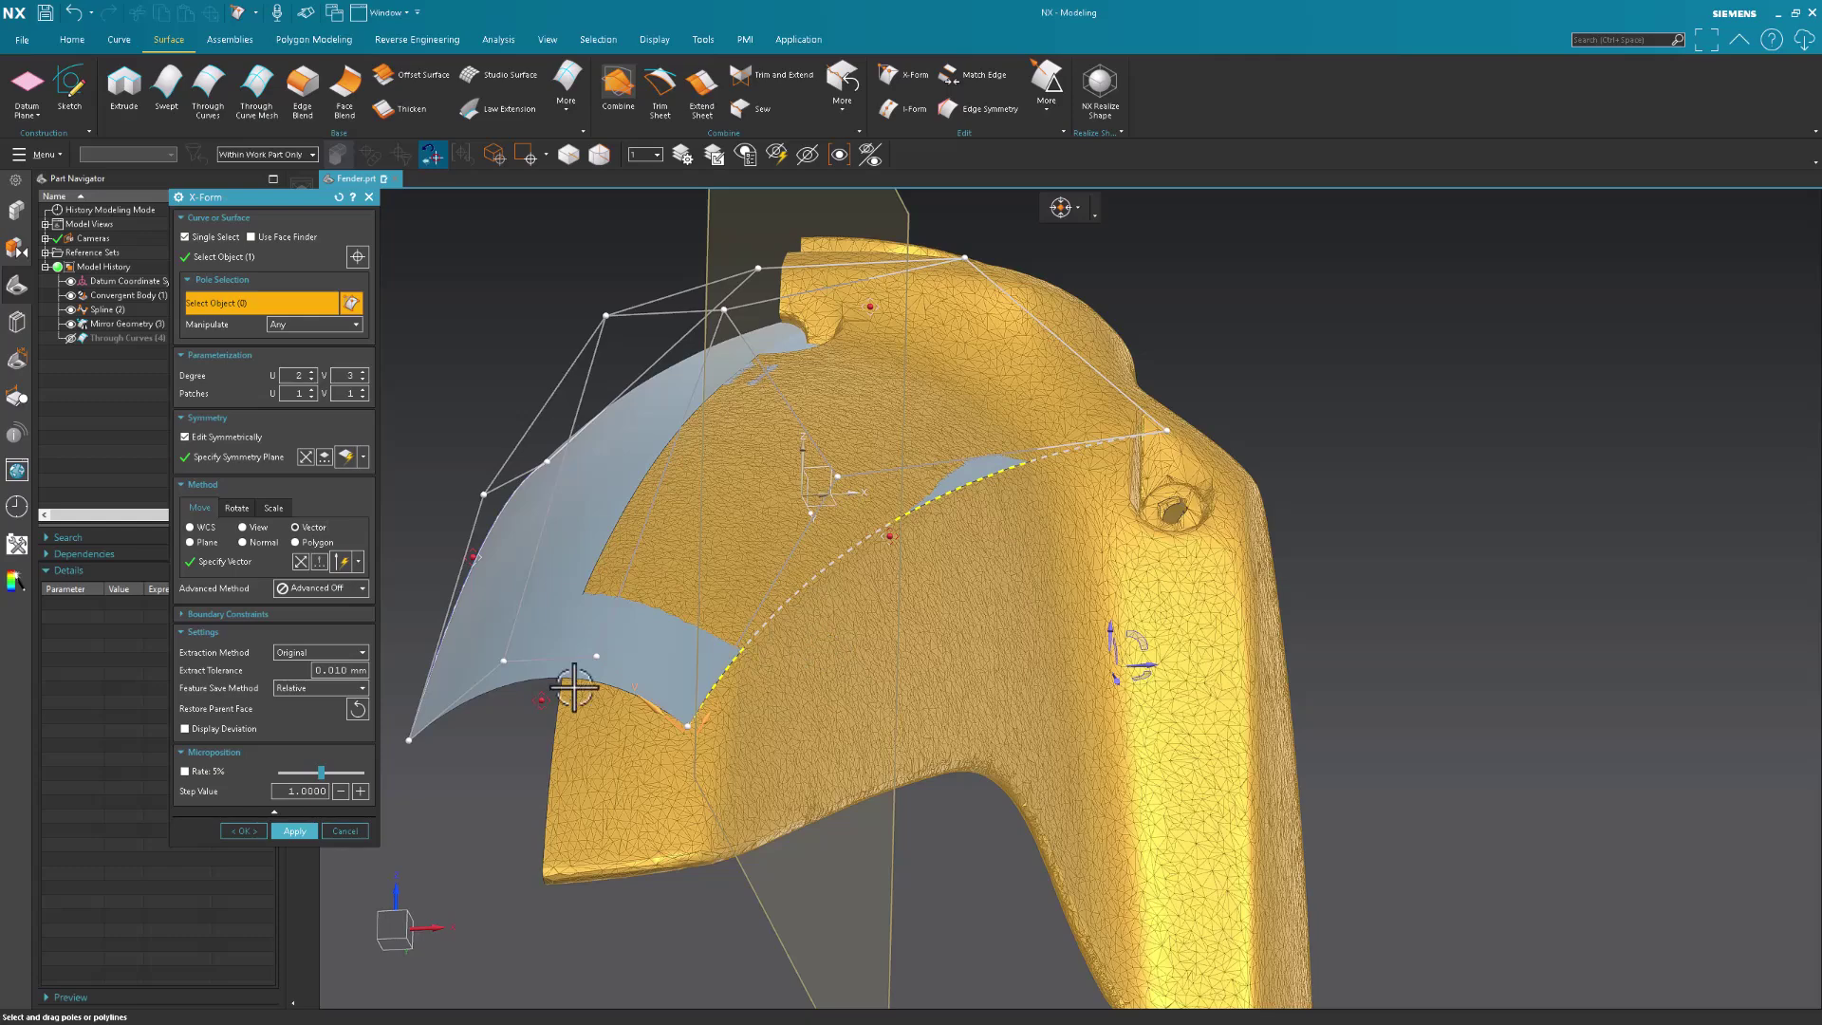
left_click(242, 830)
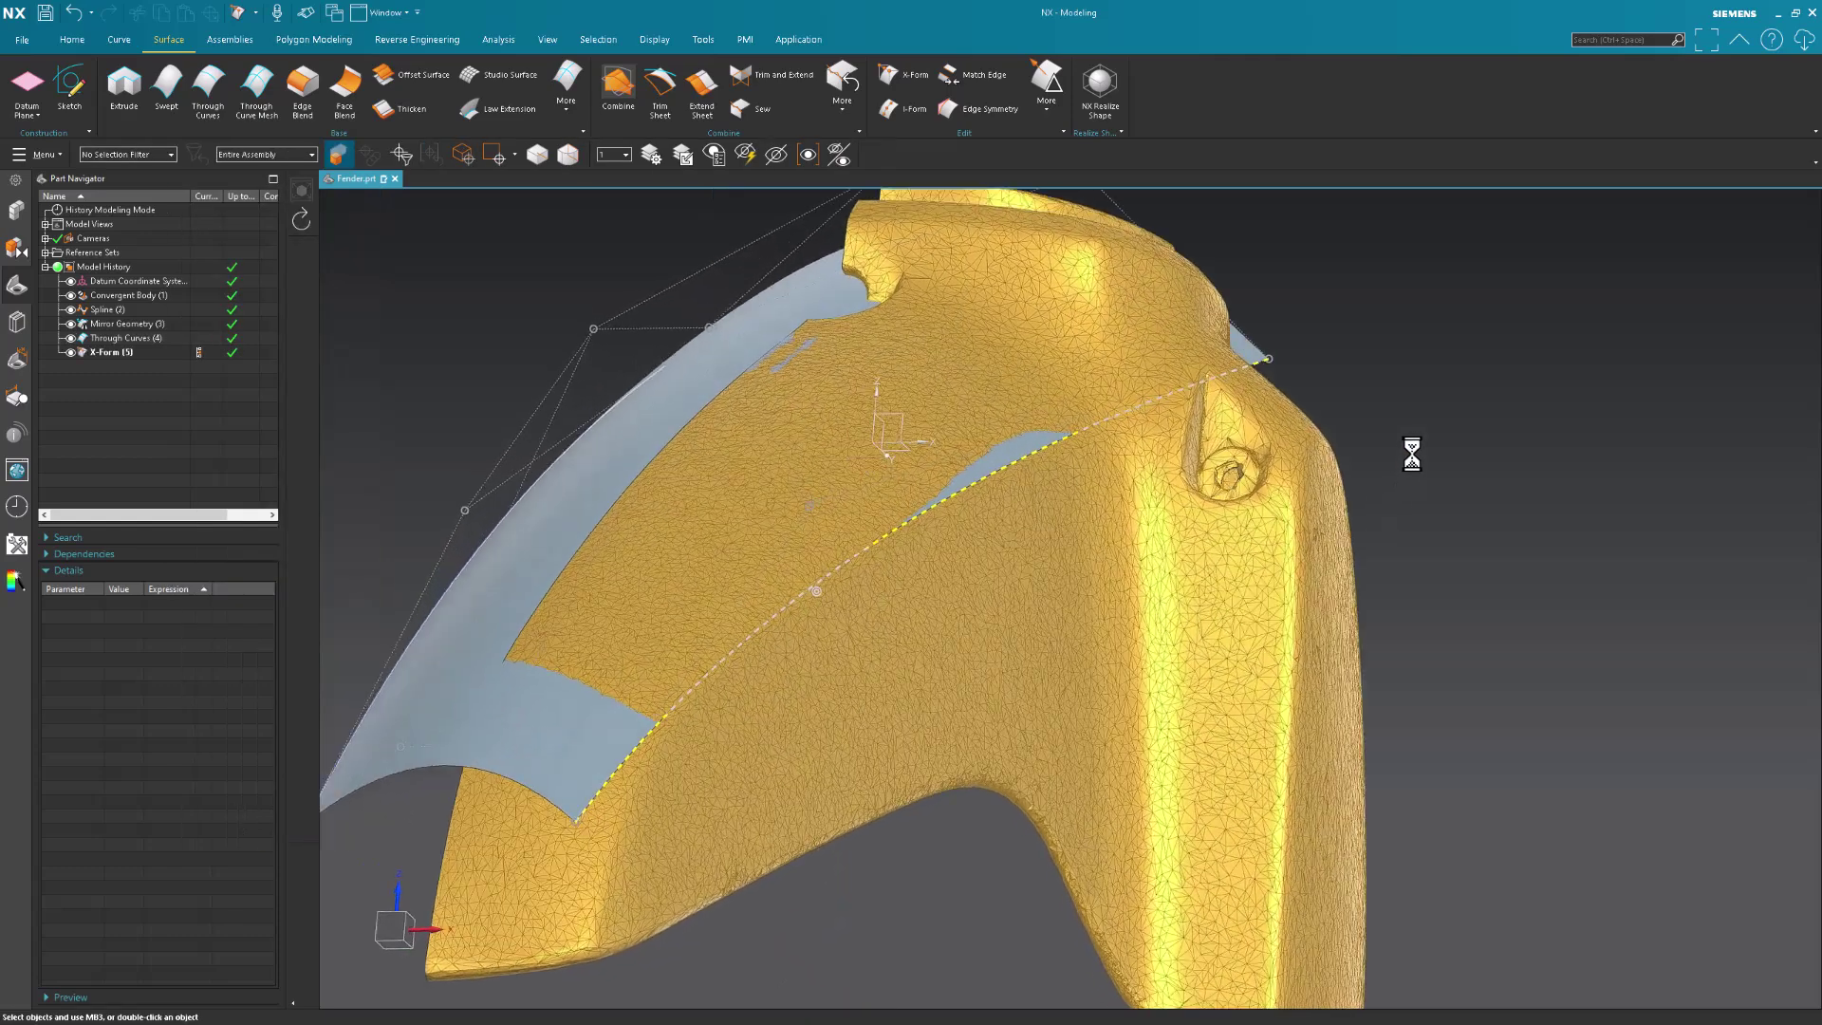
Reopen Spline (2) for editing with 5% rate and Single Segment enabled.
middle_click_drag(1412, 454, 1447, 451)
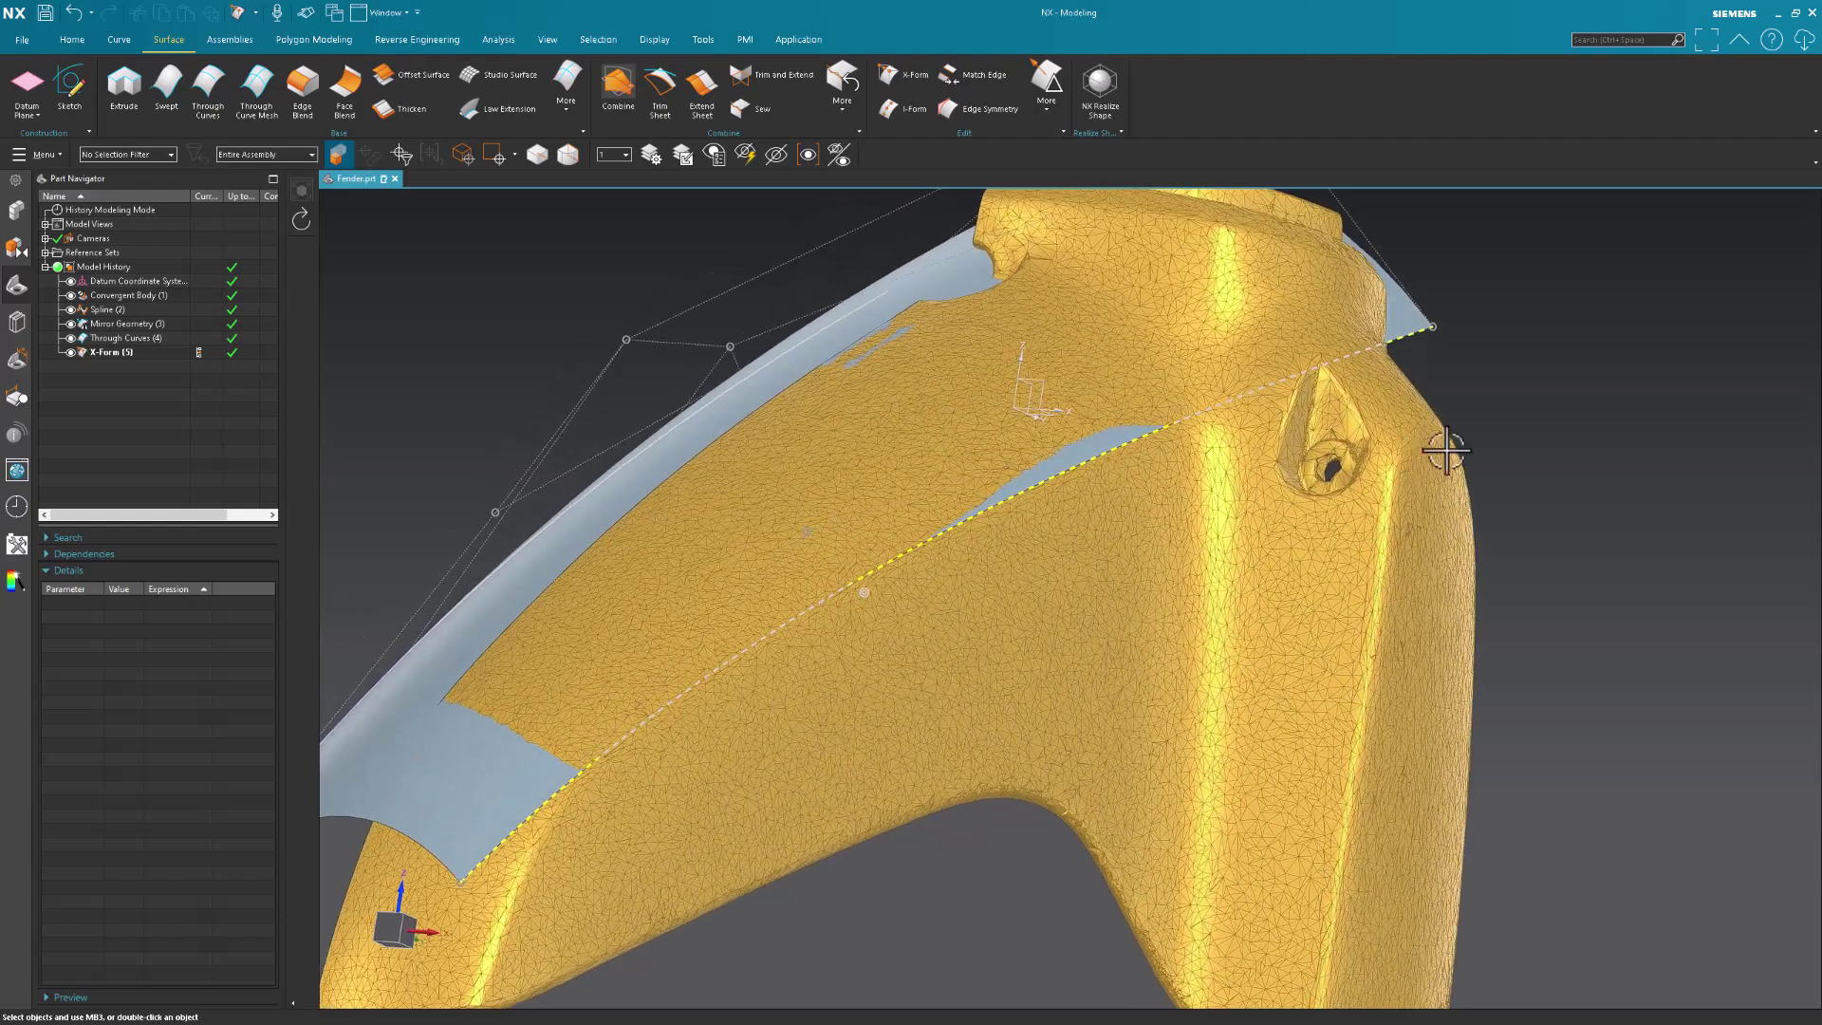
left_click(1407, 326)
right_click(1405, 339)
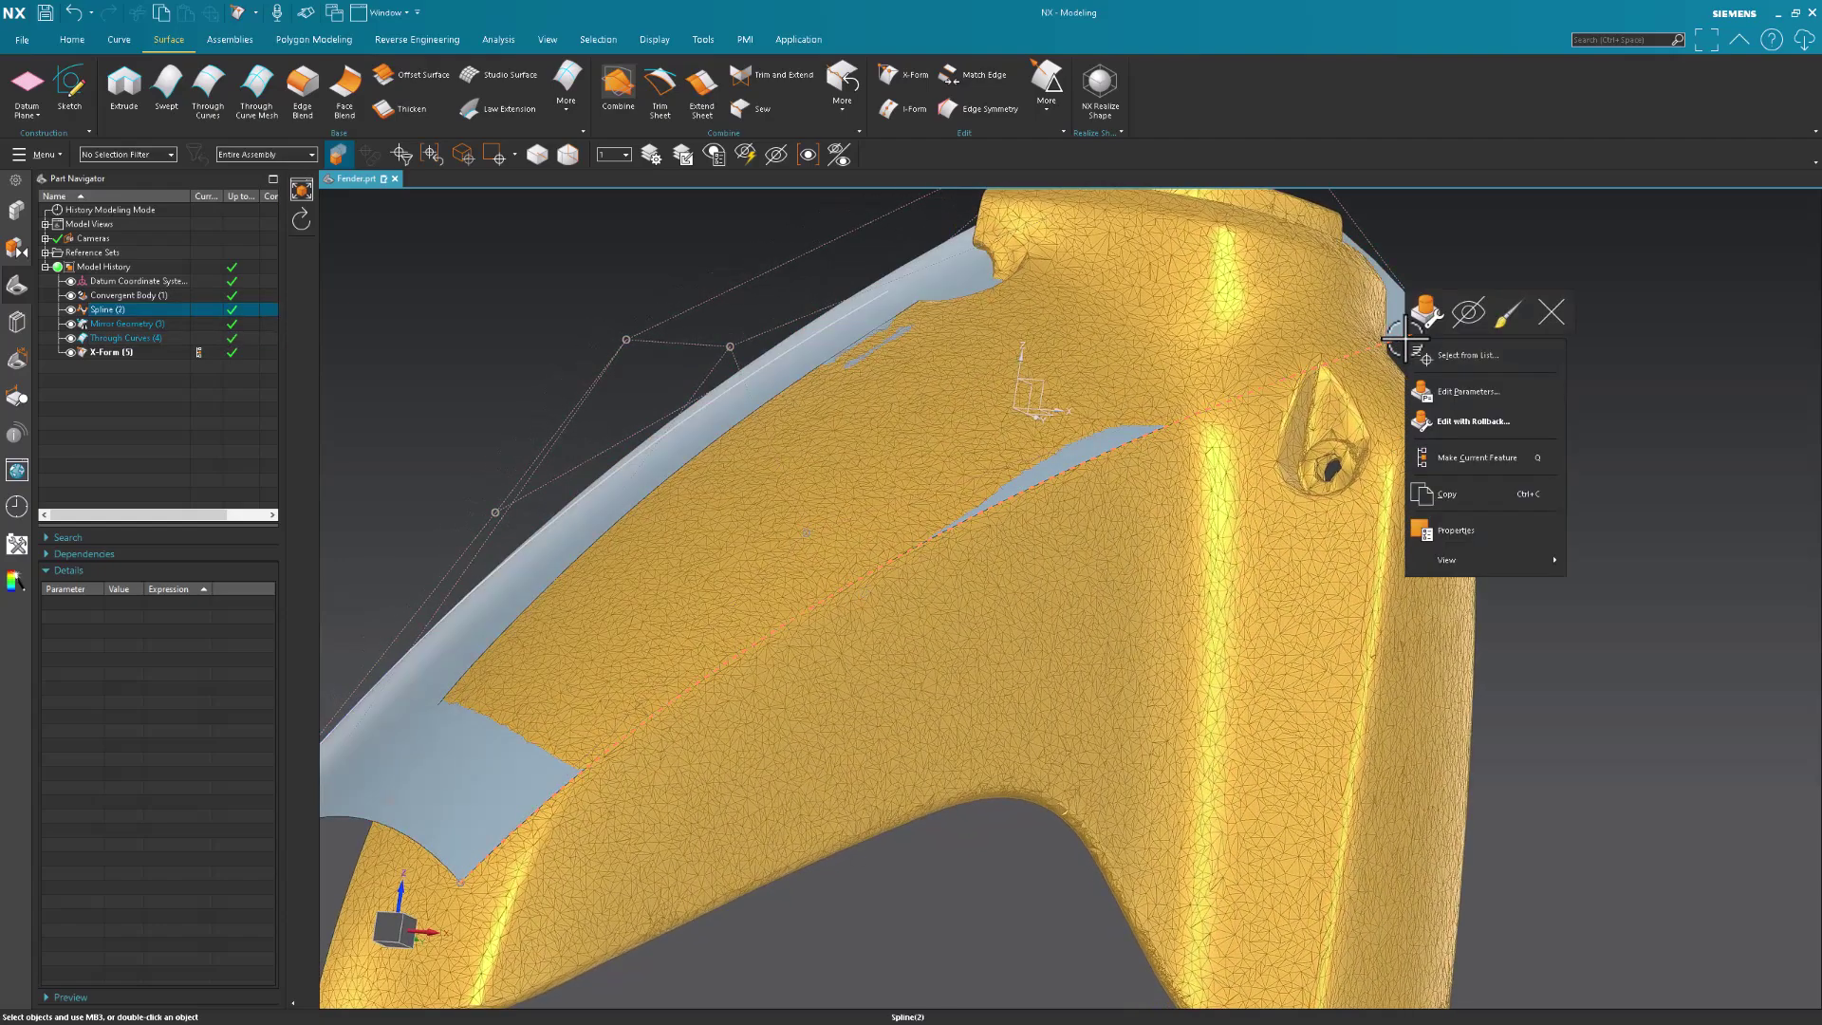
left_click(1462, 390)
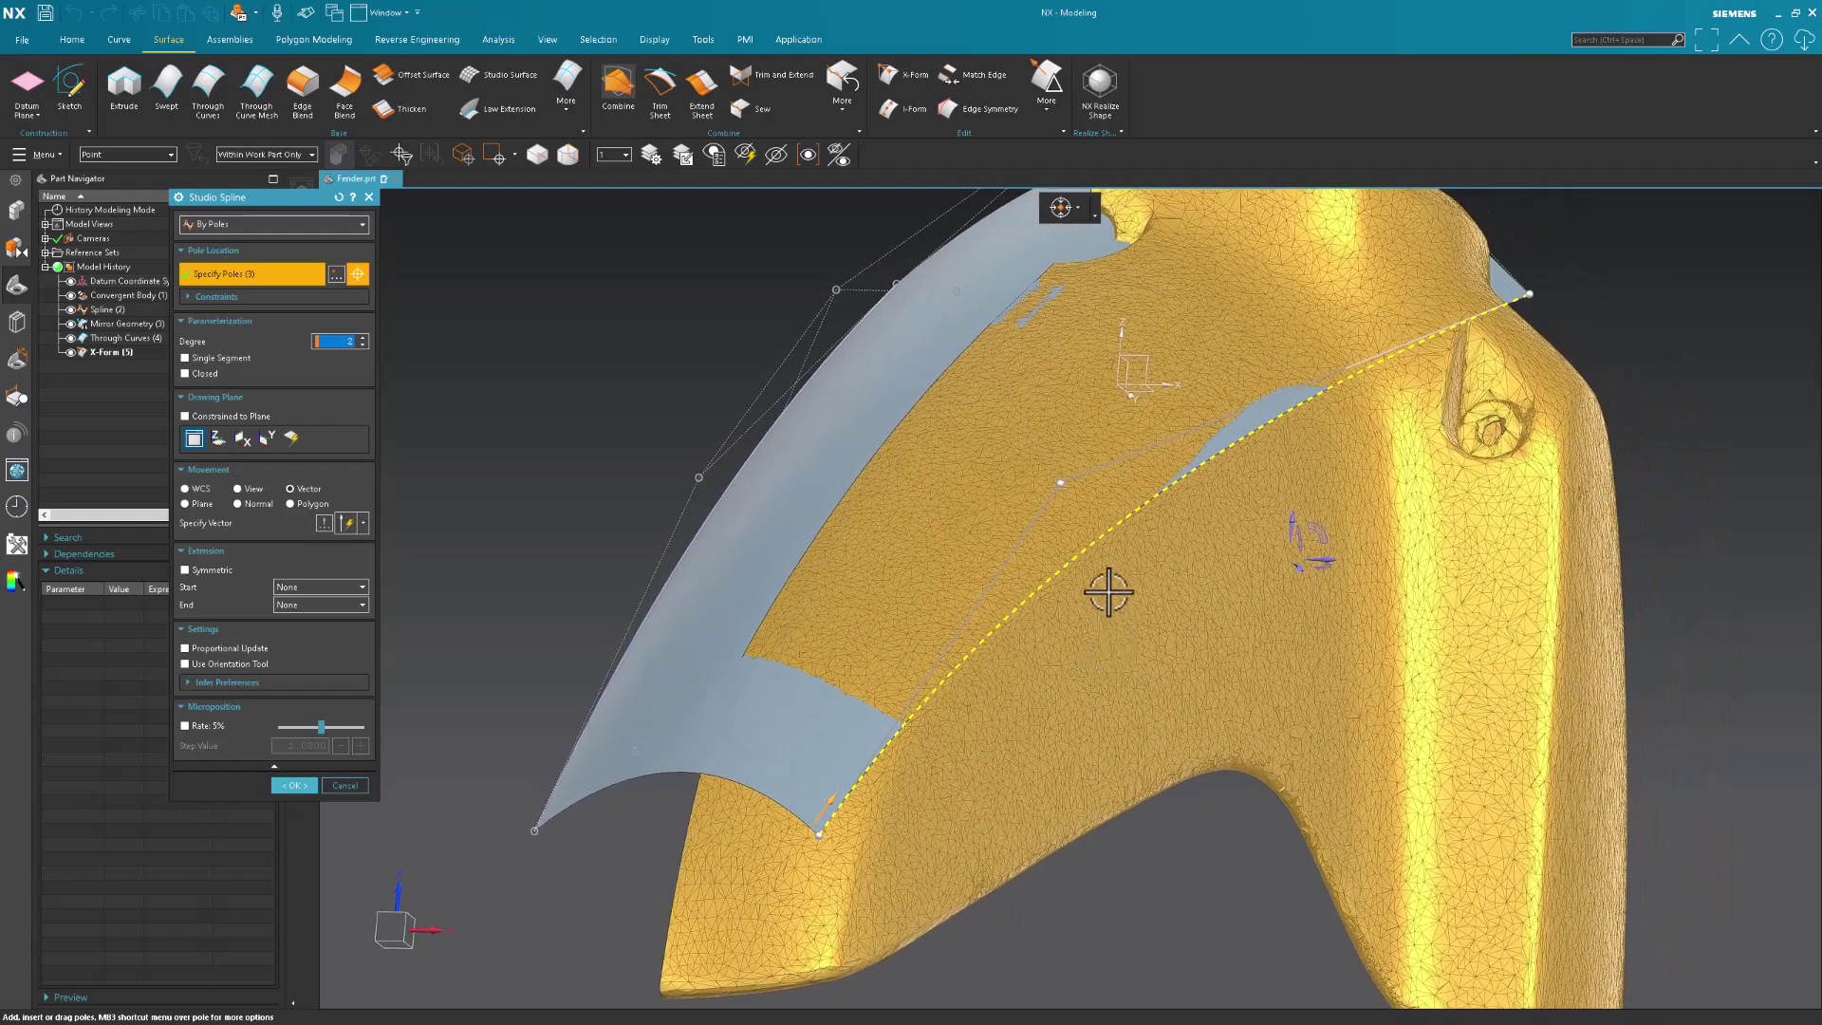
left_click(205, 723)
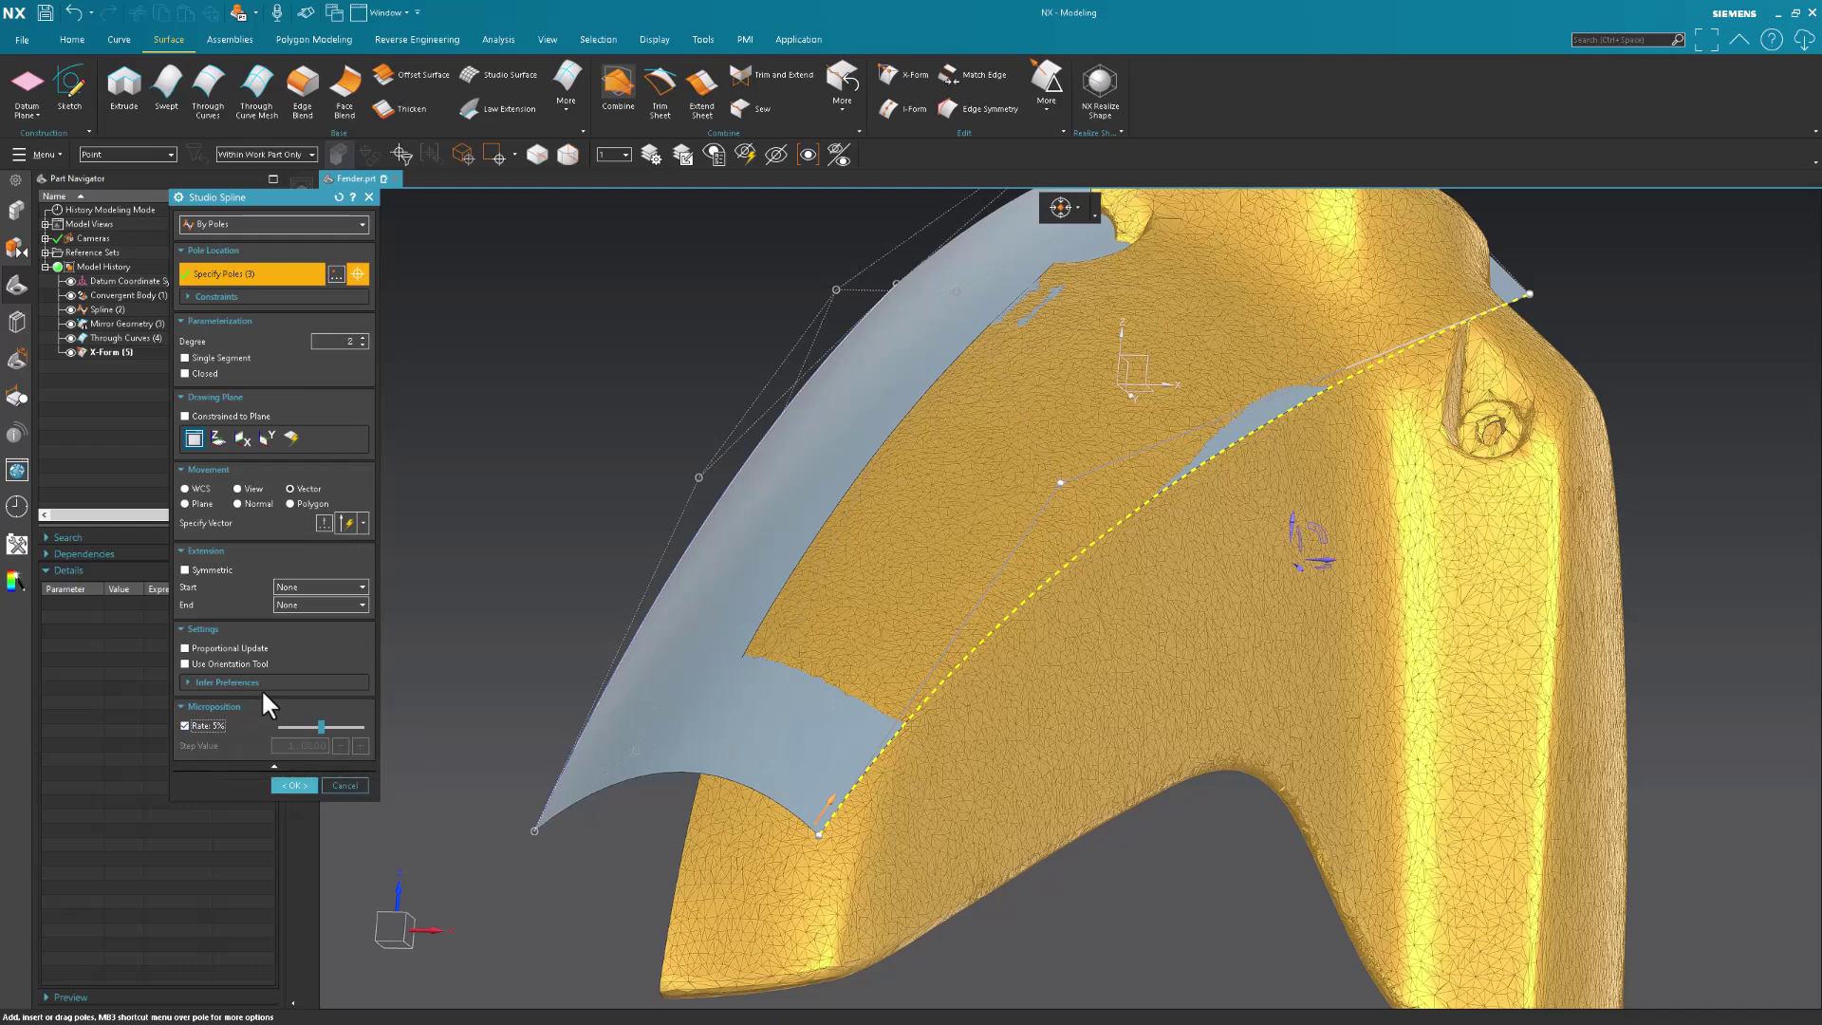
left_click(246, 363)
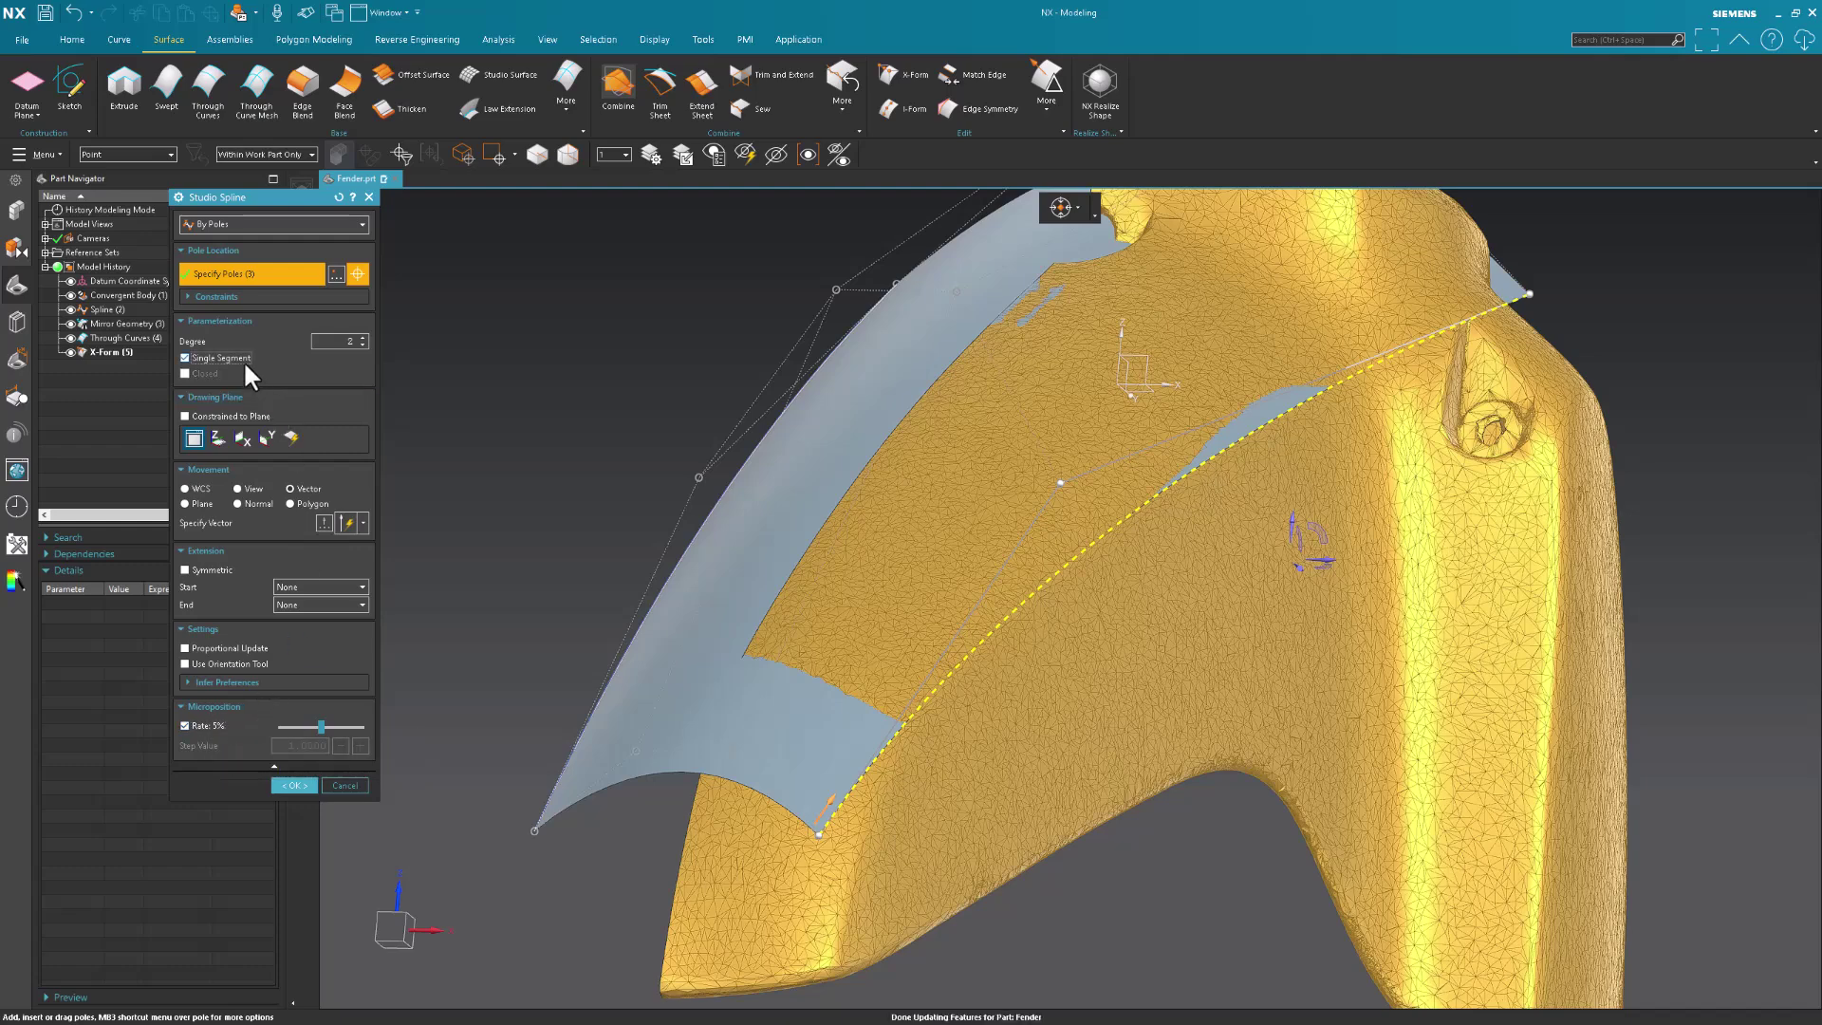
Set Movement to Normal, pull poles 2 and 3 upward, and accept the spline.
middle_click_drag(664, 494, 1004, 567)
left_click(1041, 525)
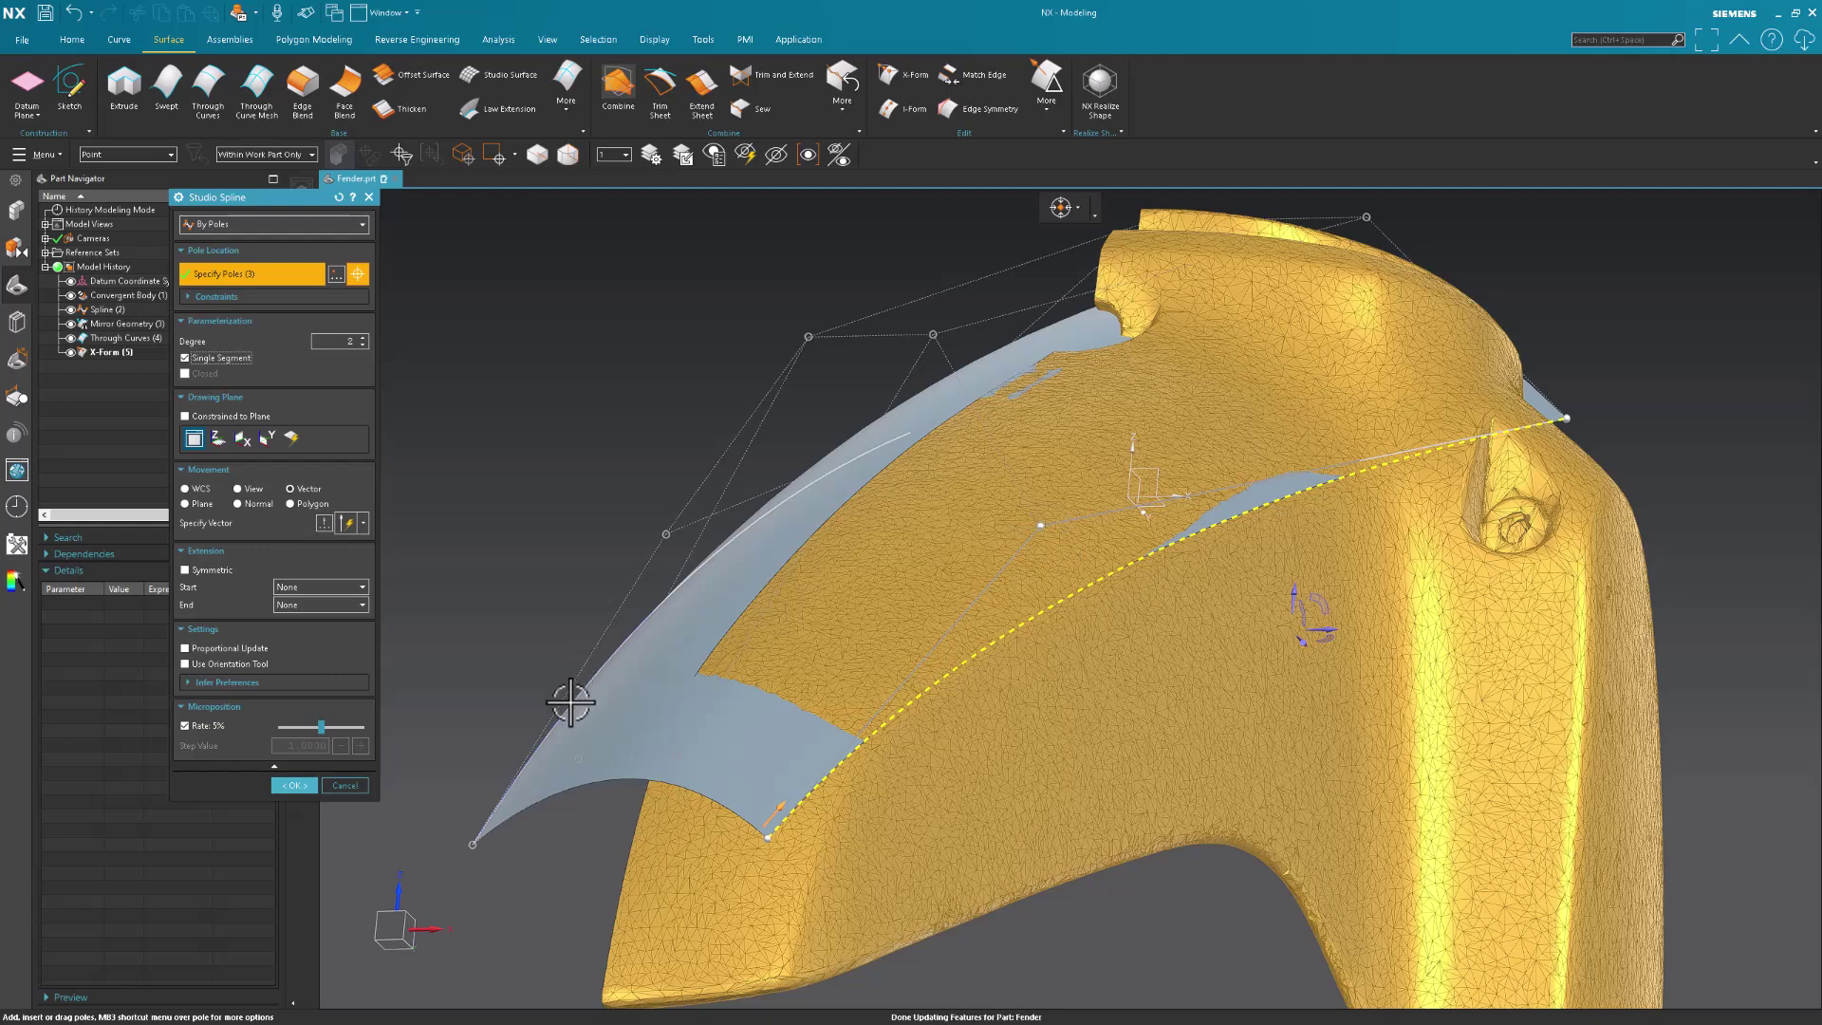
left_click(1044, 529)
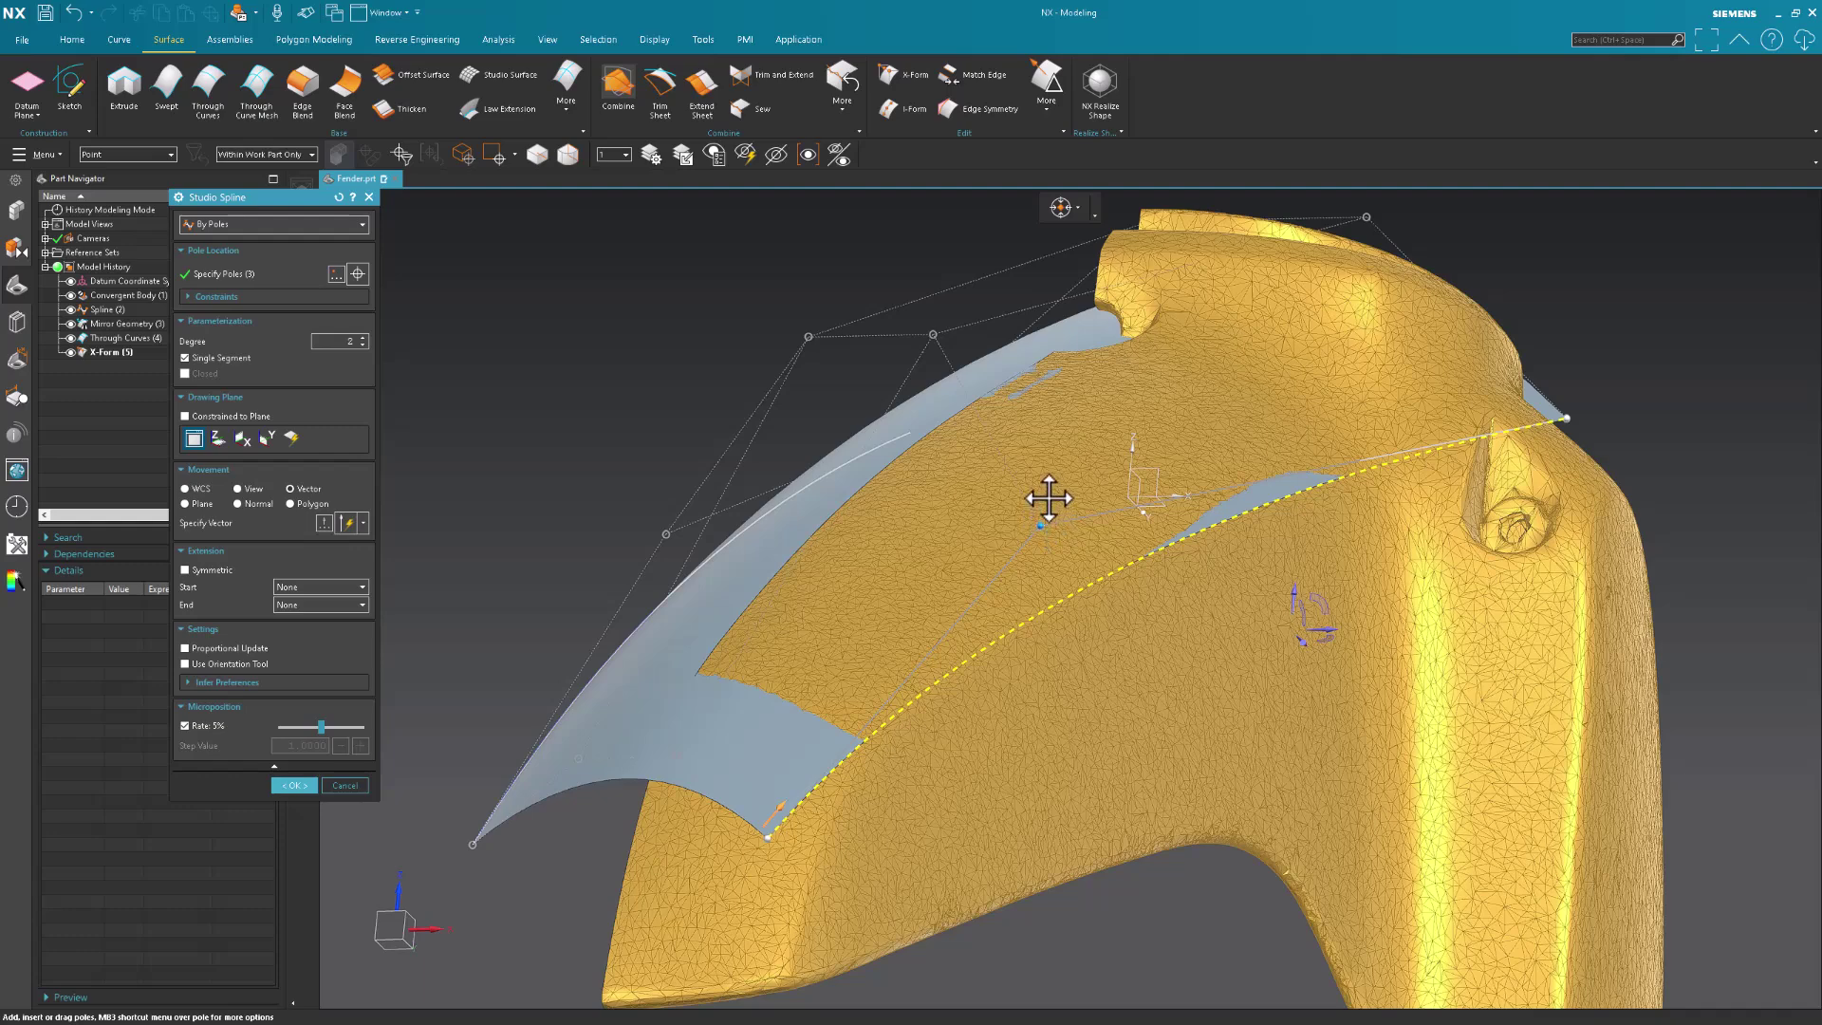
left_click_drag(1049, 498, 1042, 480)
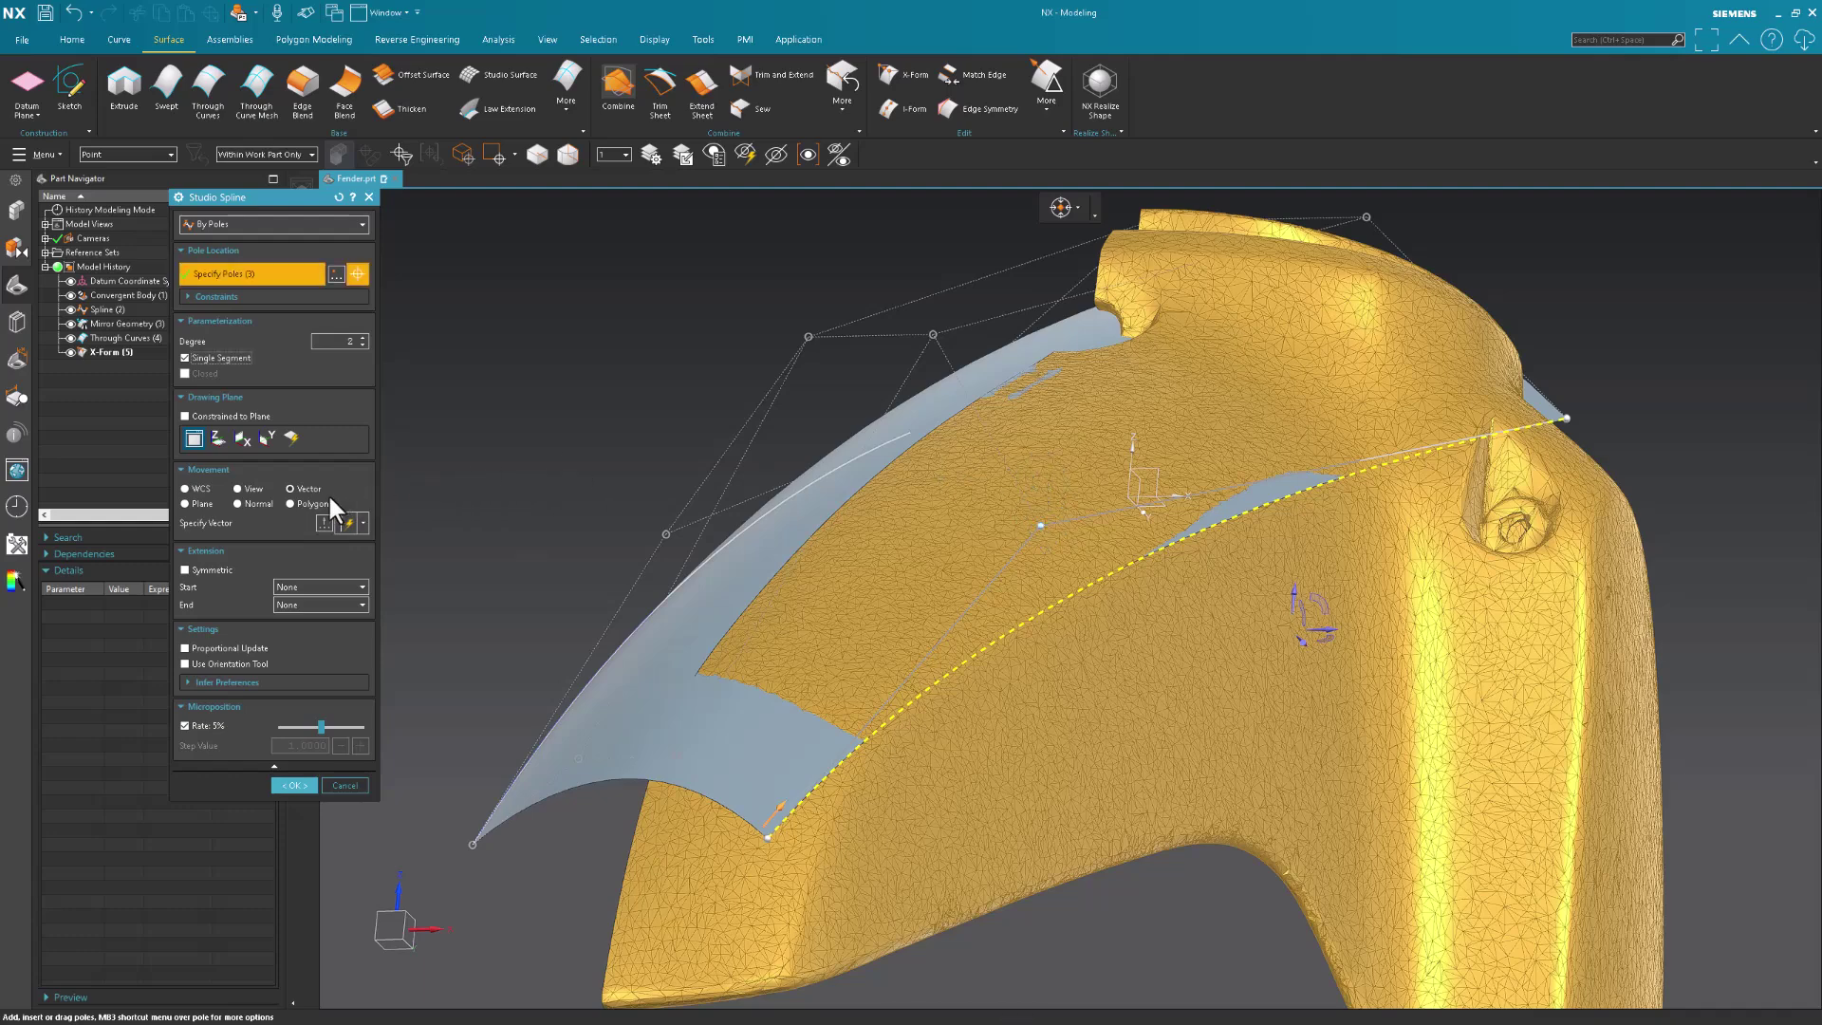
left_click(244, 503)
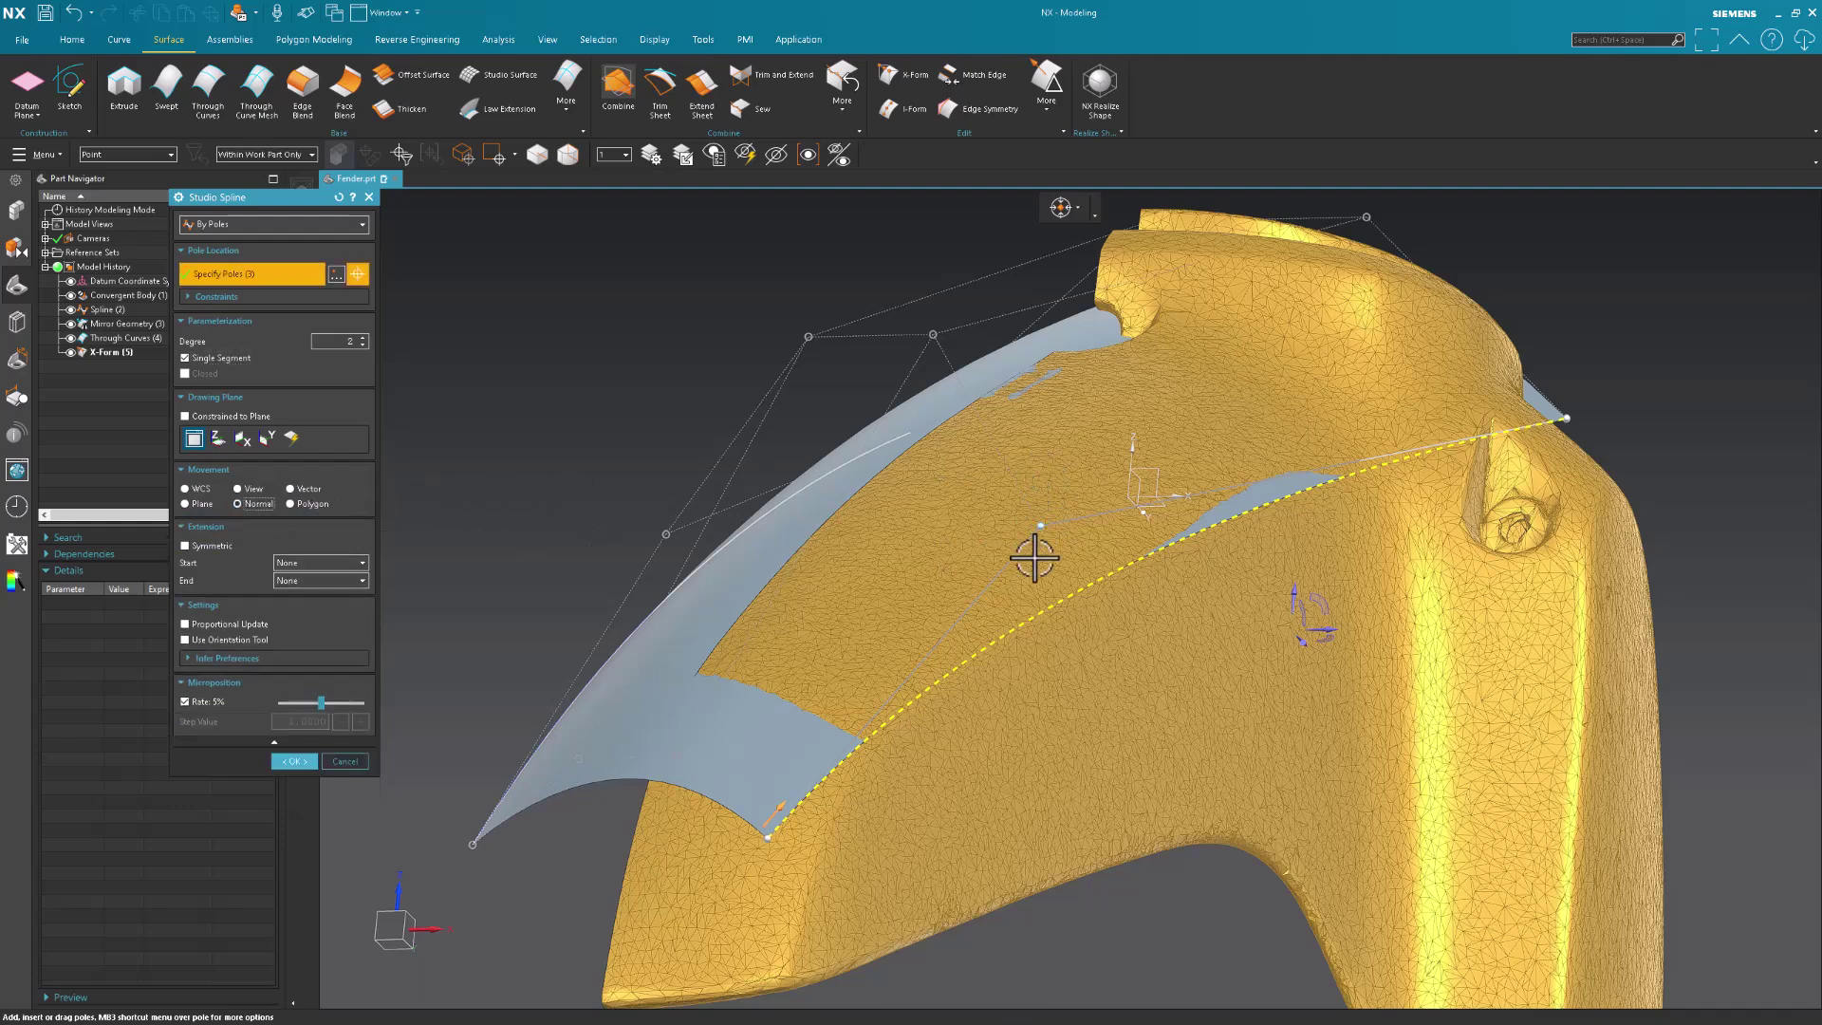
left_click_drag(1044, 524, 1073, 290)
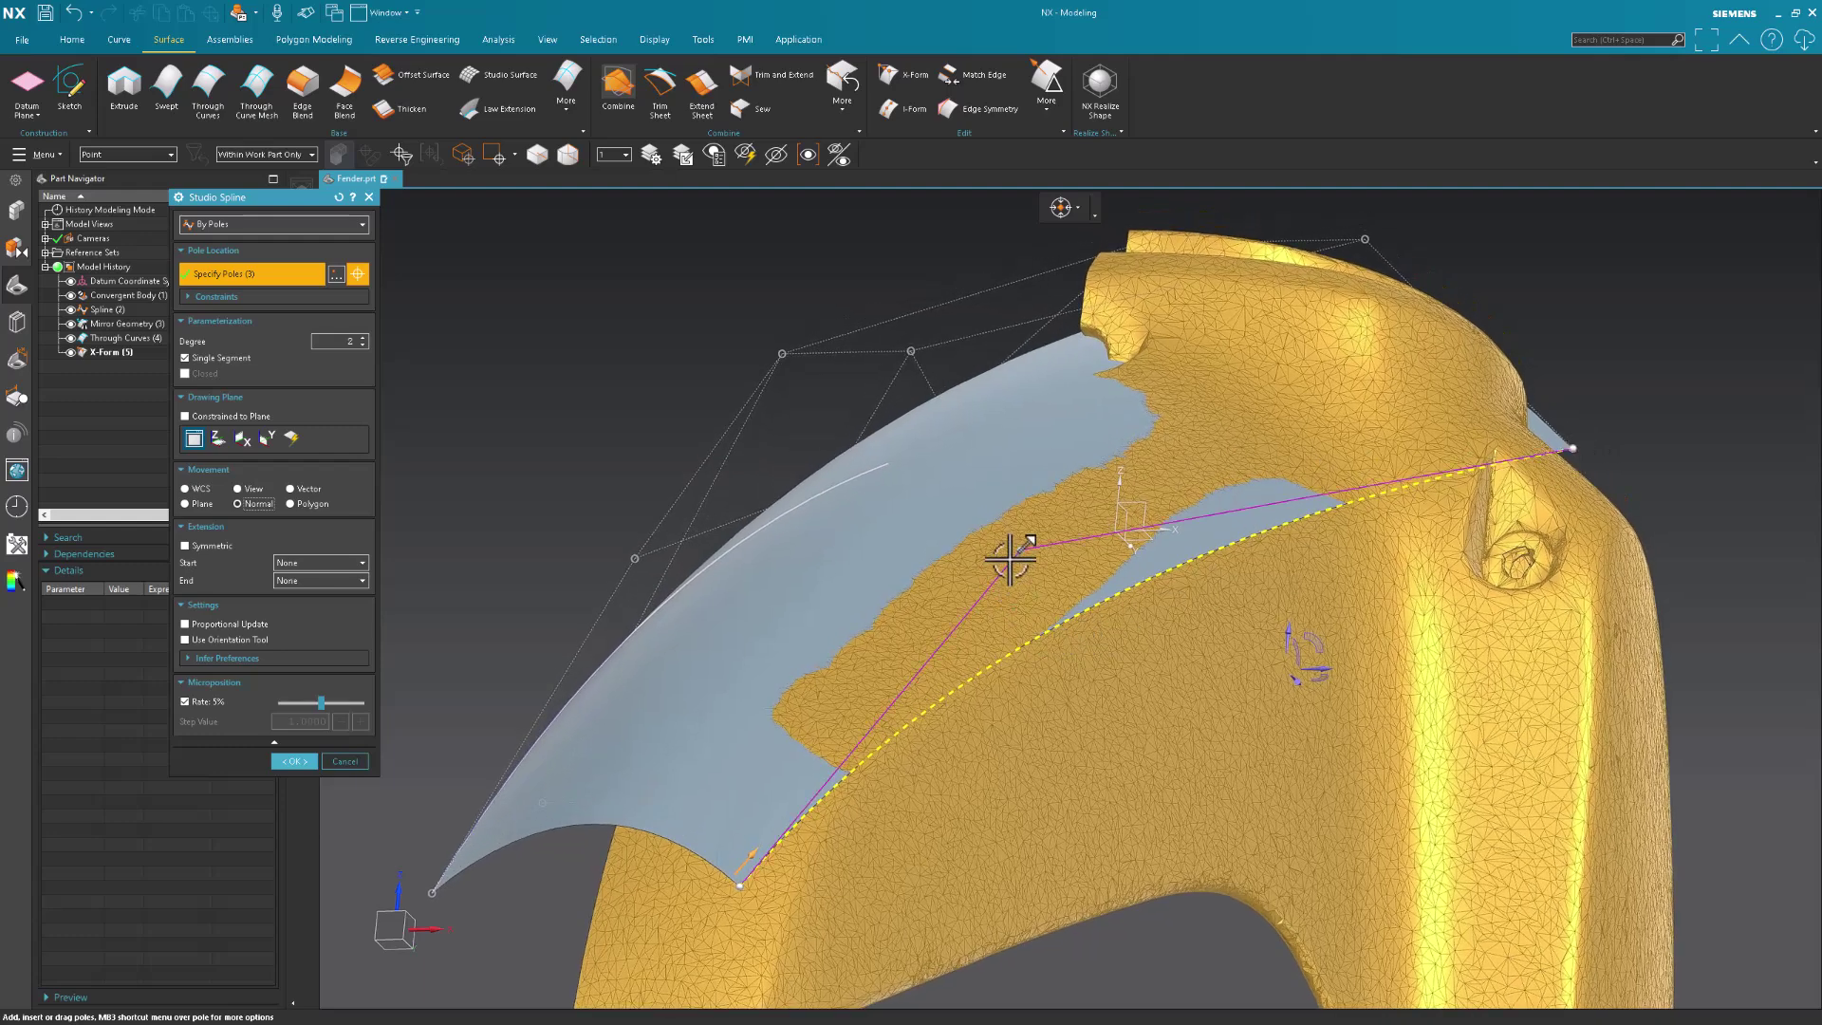
left_click_drag(1020, 549, 1028, 347)
left_click(296, 761)
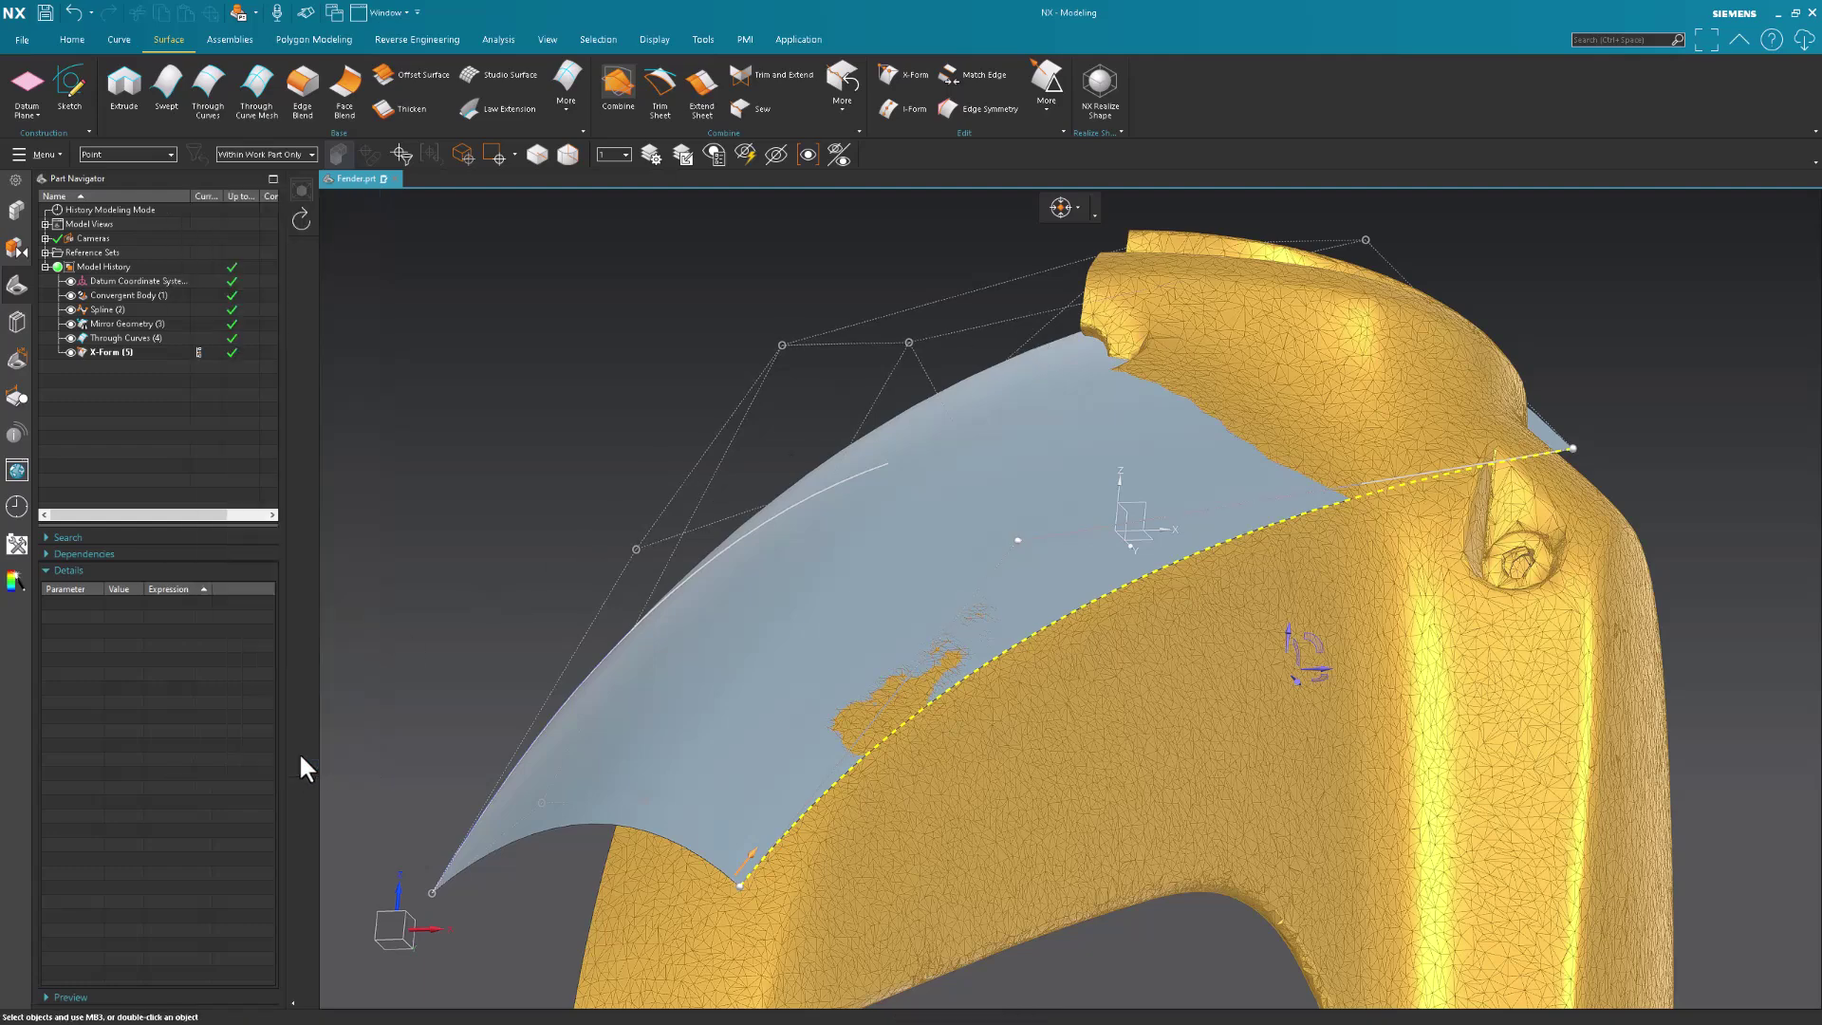
Reopen X-Form (5), switch to Normal movement, and lower a symmetric pole pair.
double_click(140, 352)
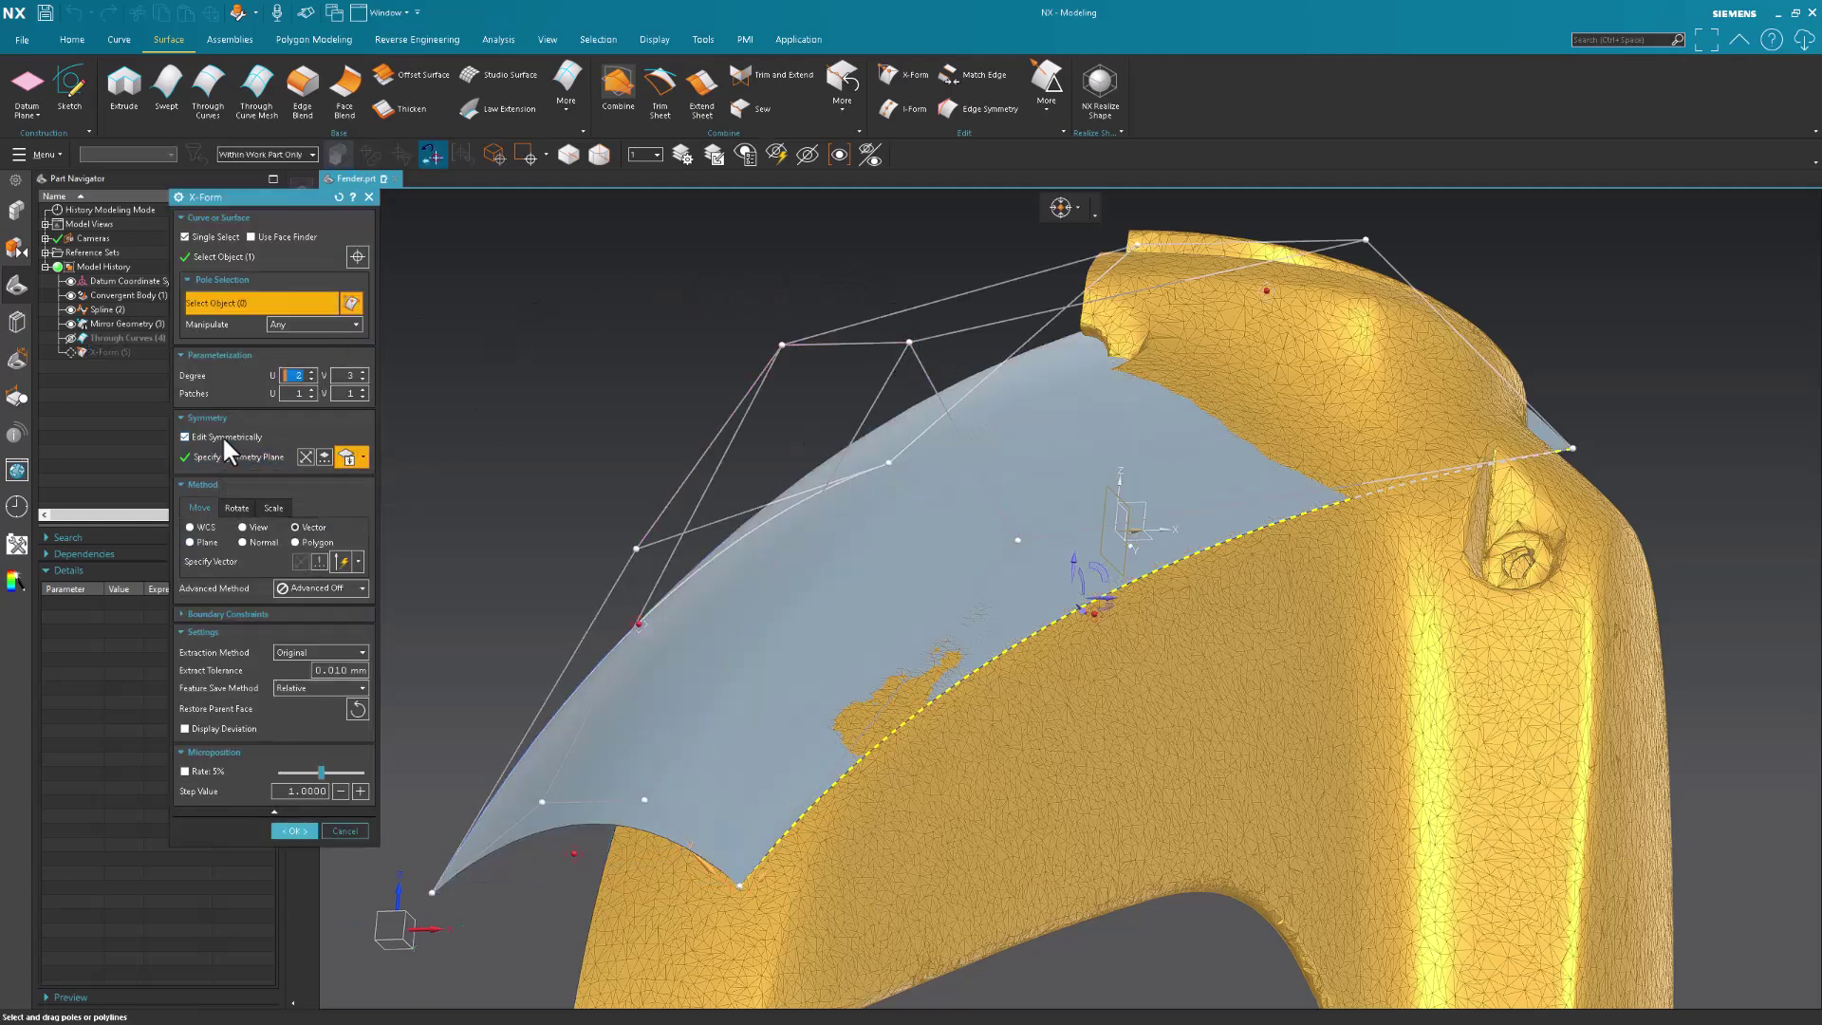
middle_click_drag(871, 473, 944, 347)
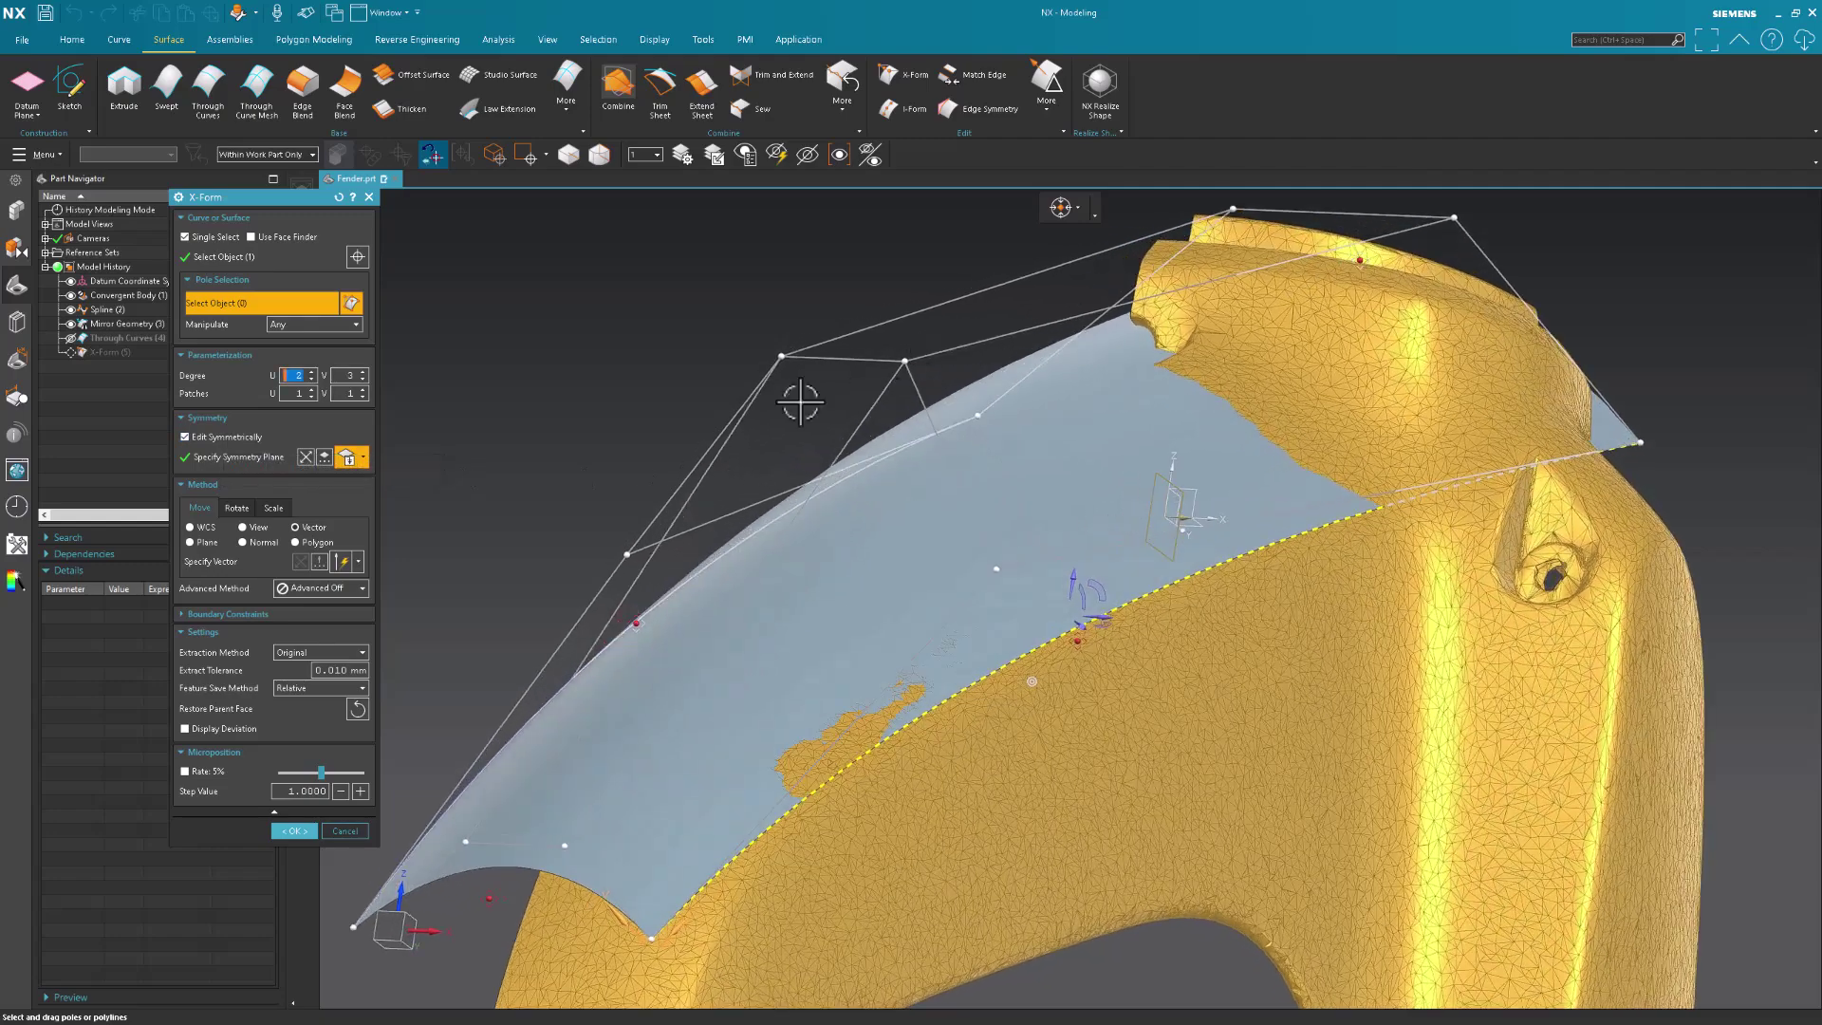
left_click(260, 542)
left_click_drag(909, 359, 917, 376)
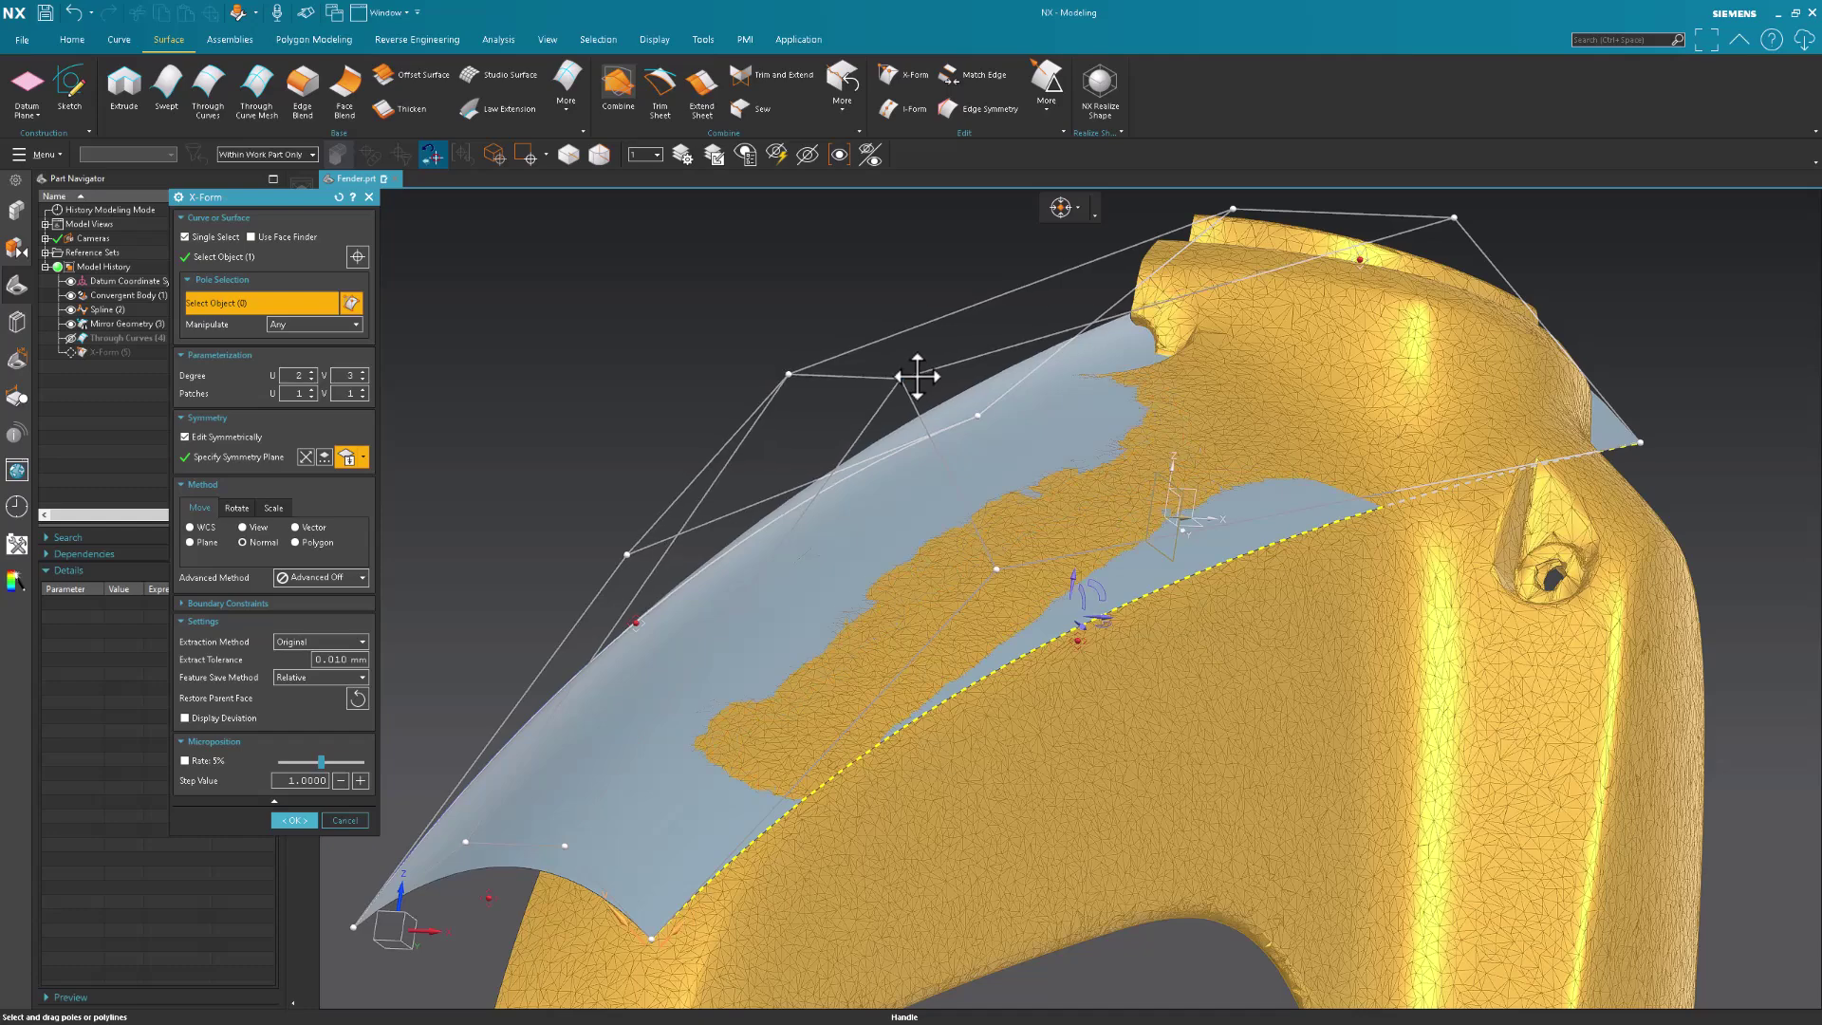
left_click_drag(917, 376, 917, 378)
middle_click_drag(917, 378, 1023, 648)
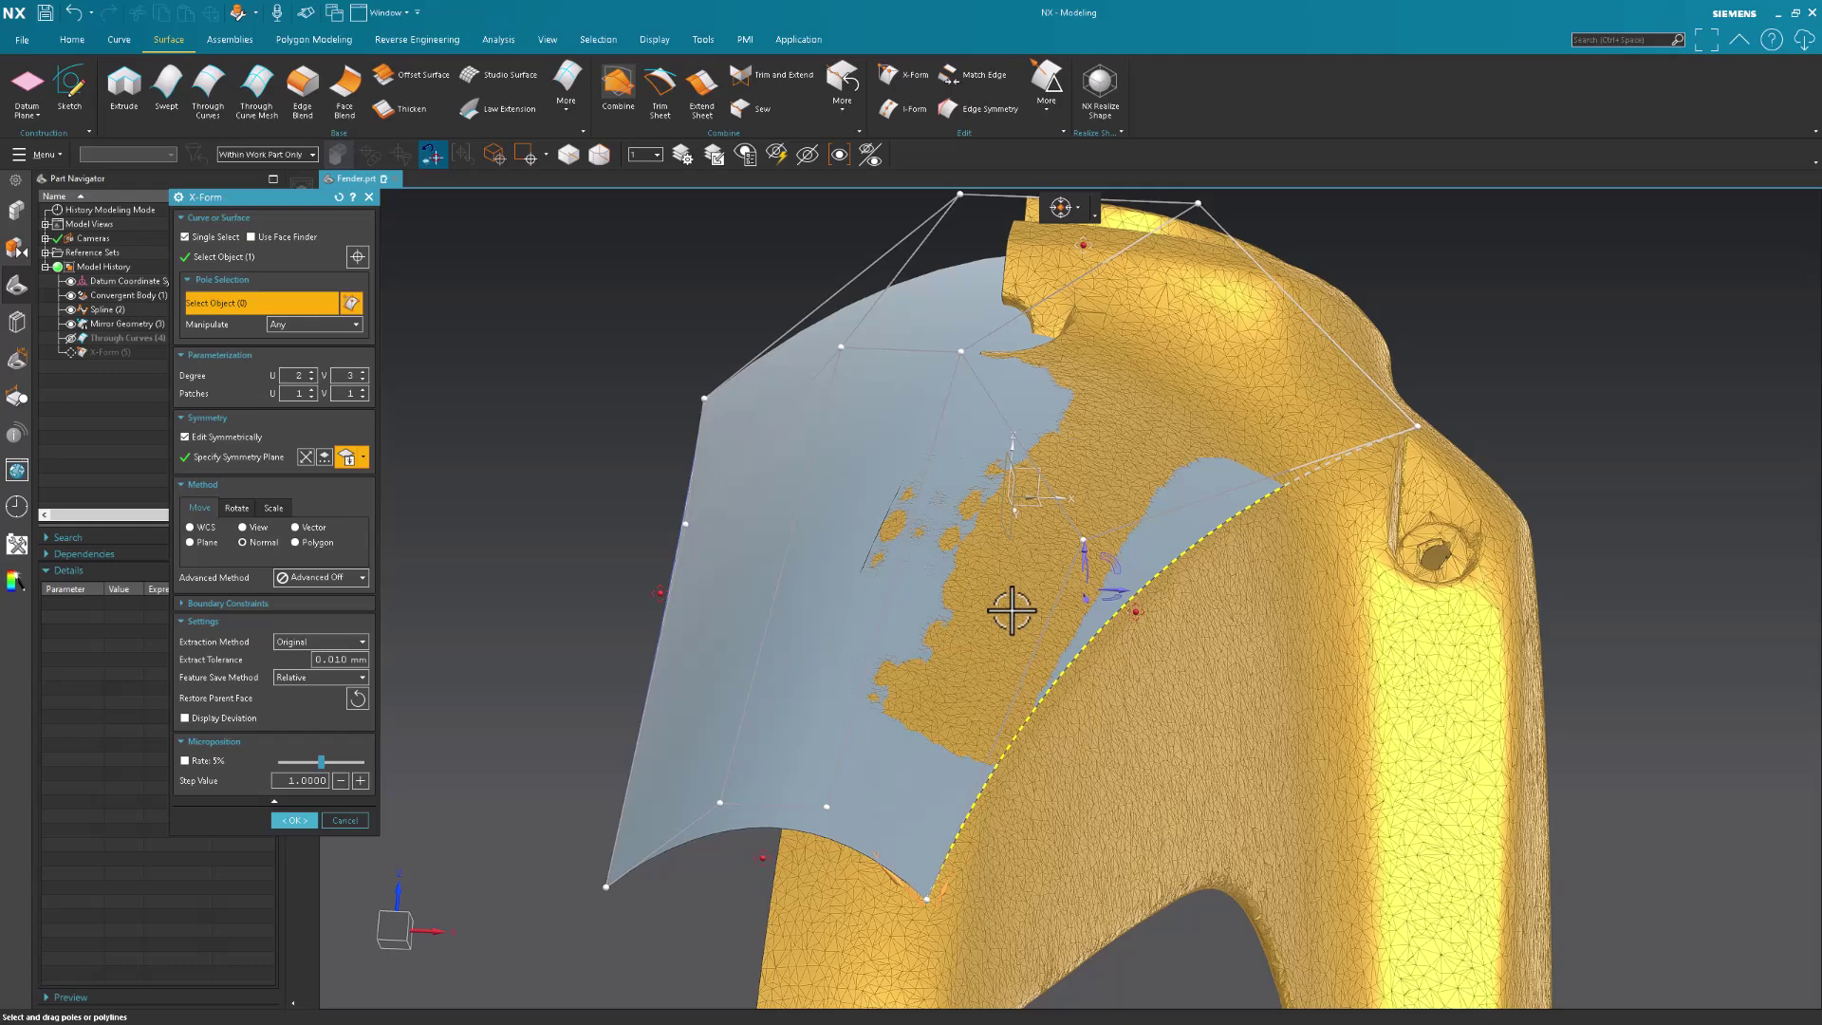
Drag the top pole row with the Polygon method, then lift a row along the Normal.
middle_click_drag(1011, 610, 1011, 558)
left_click(317, 543)
middle_click_drag(902, 455, 961, 452)
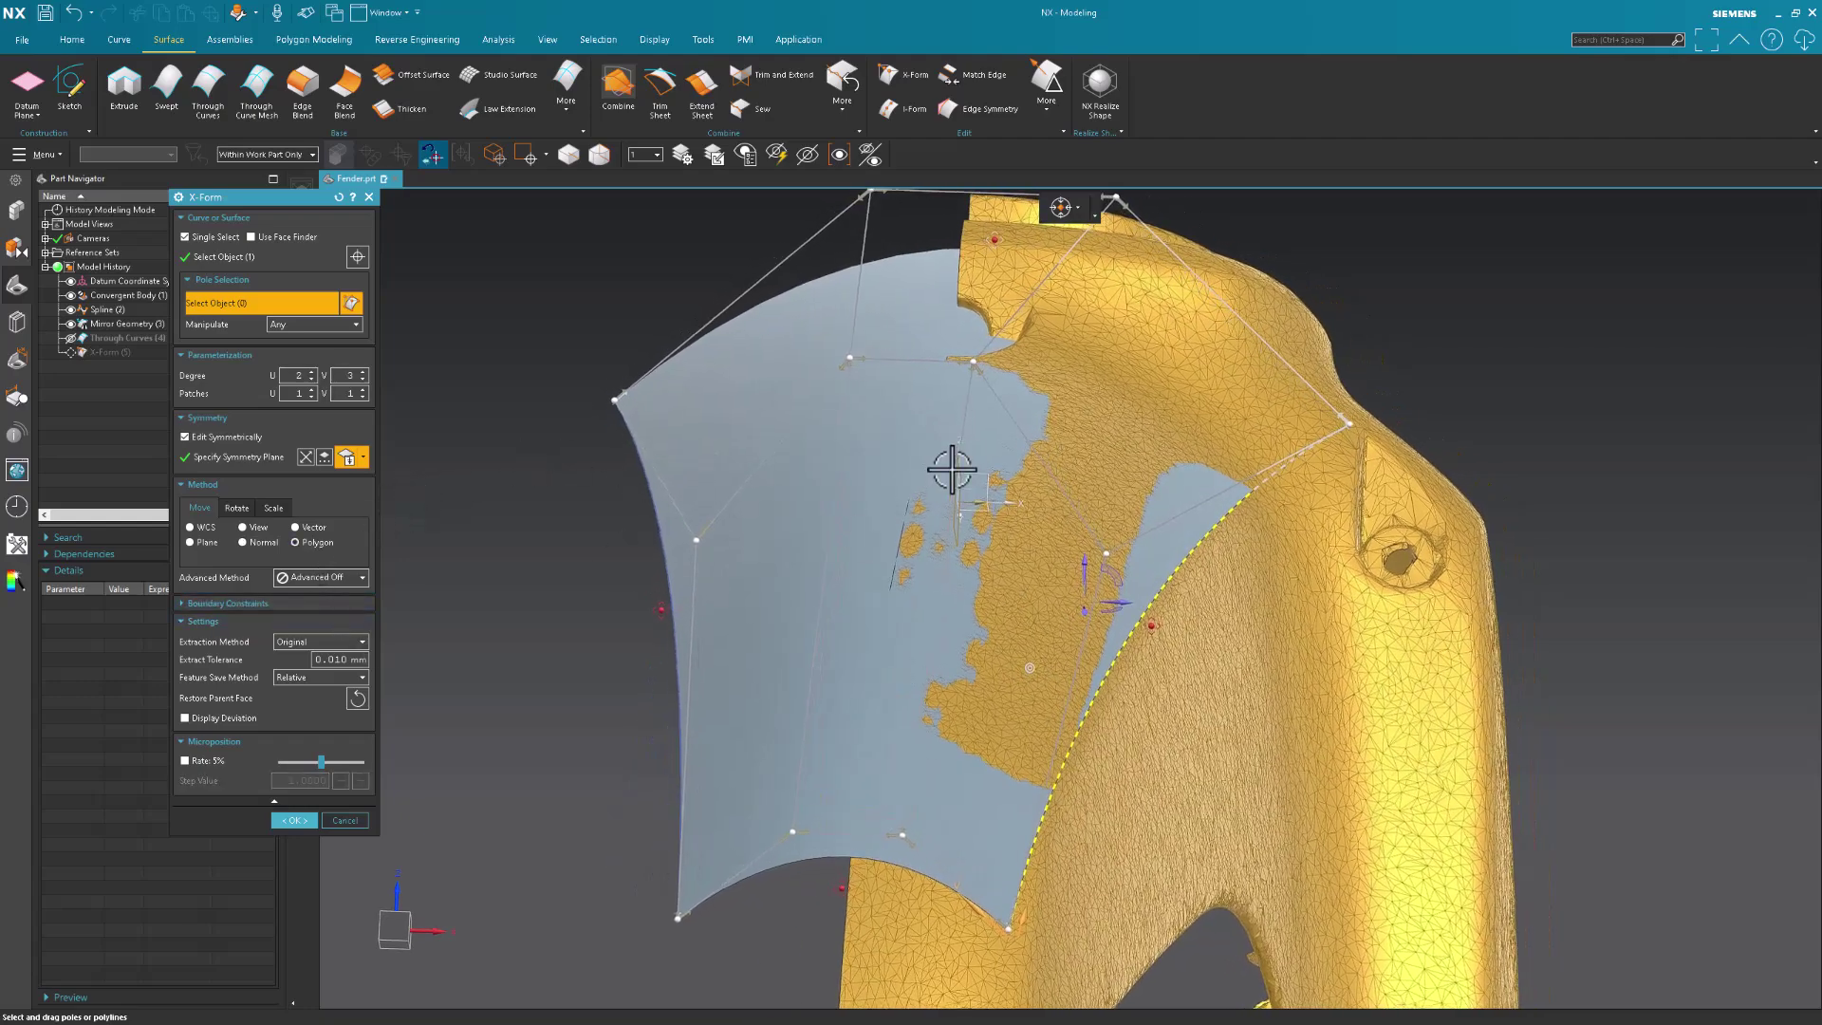
left_click_drag(975, 359, 1002, 387)
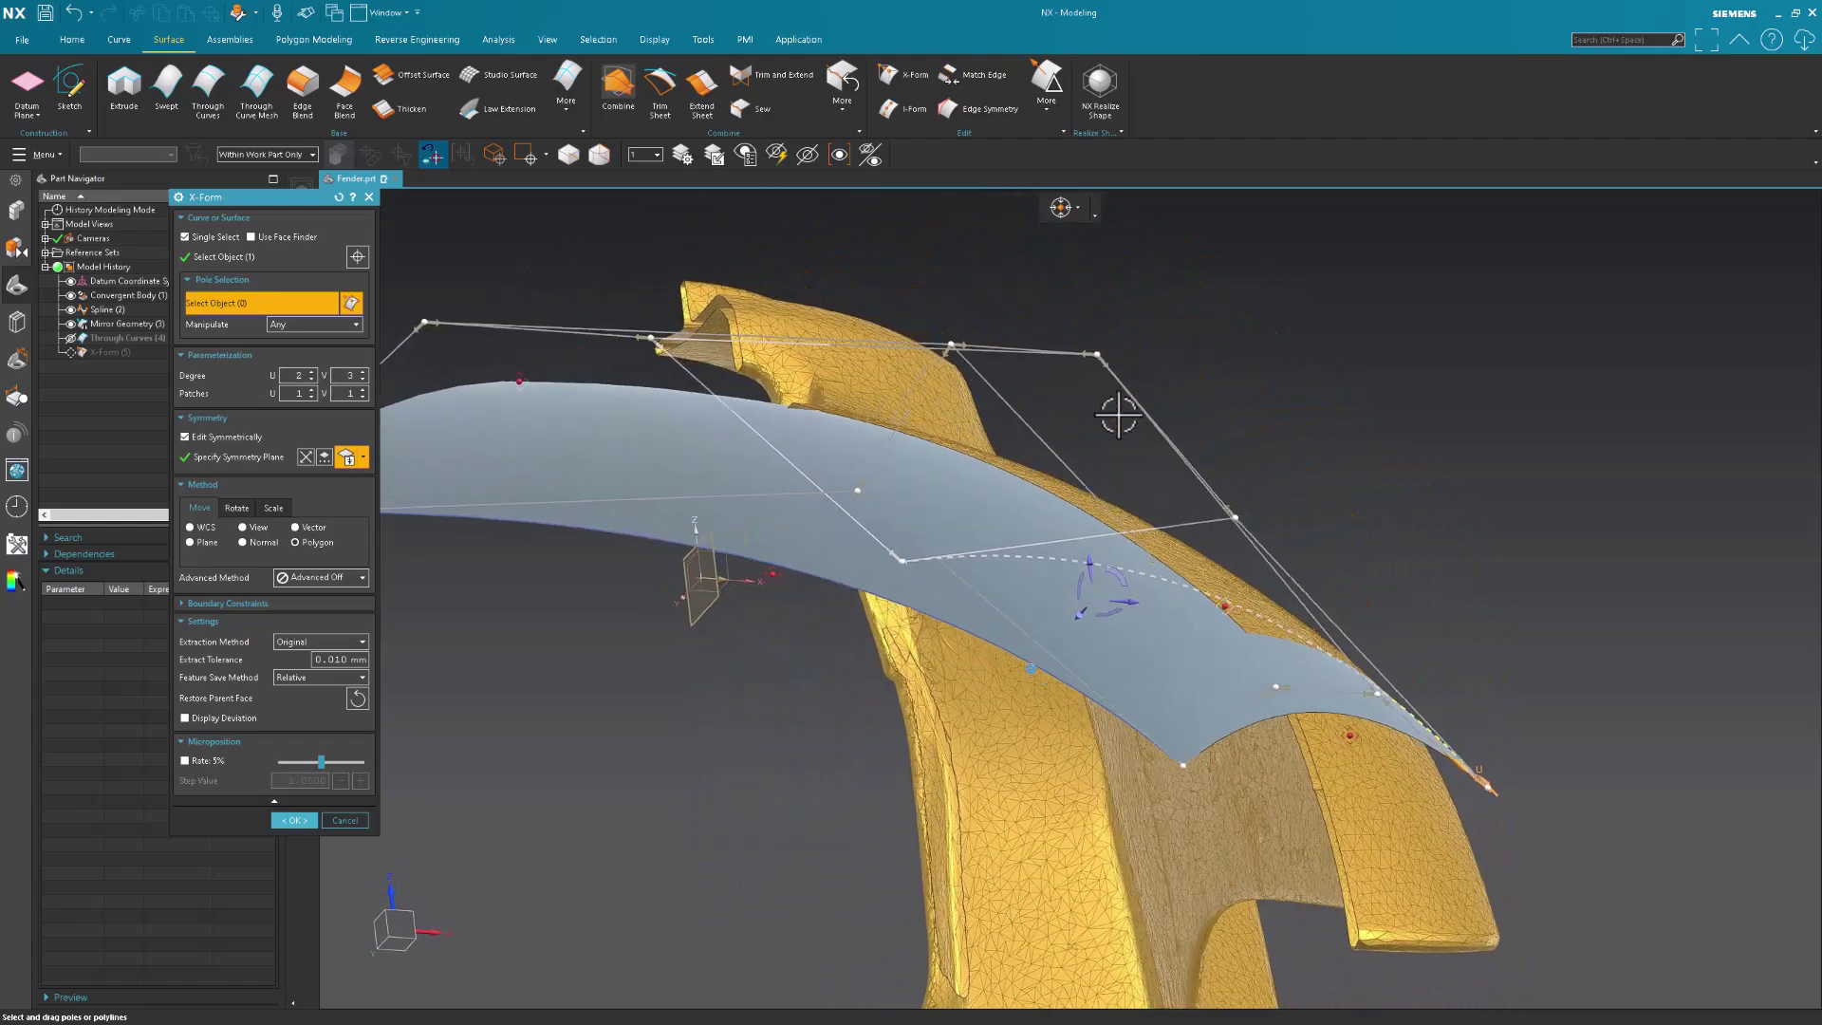
middle_click_drag(1119, 415, 398, 446)
left_click(258, 539)
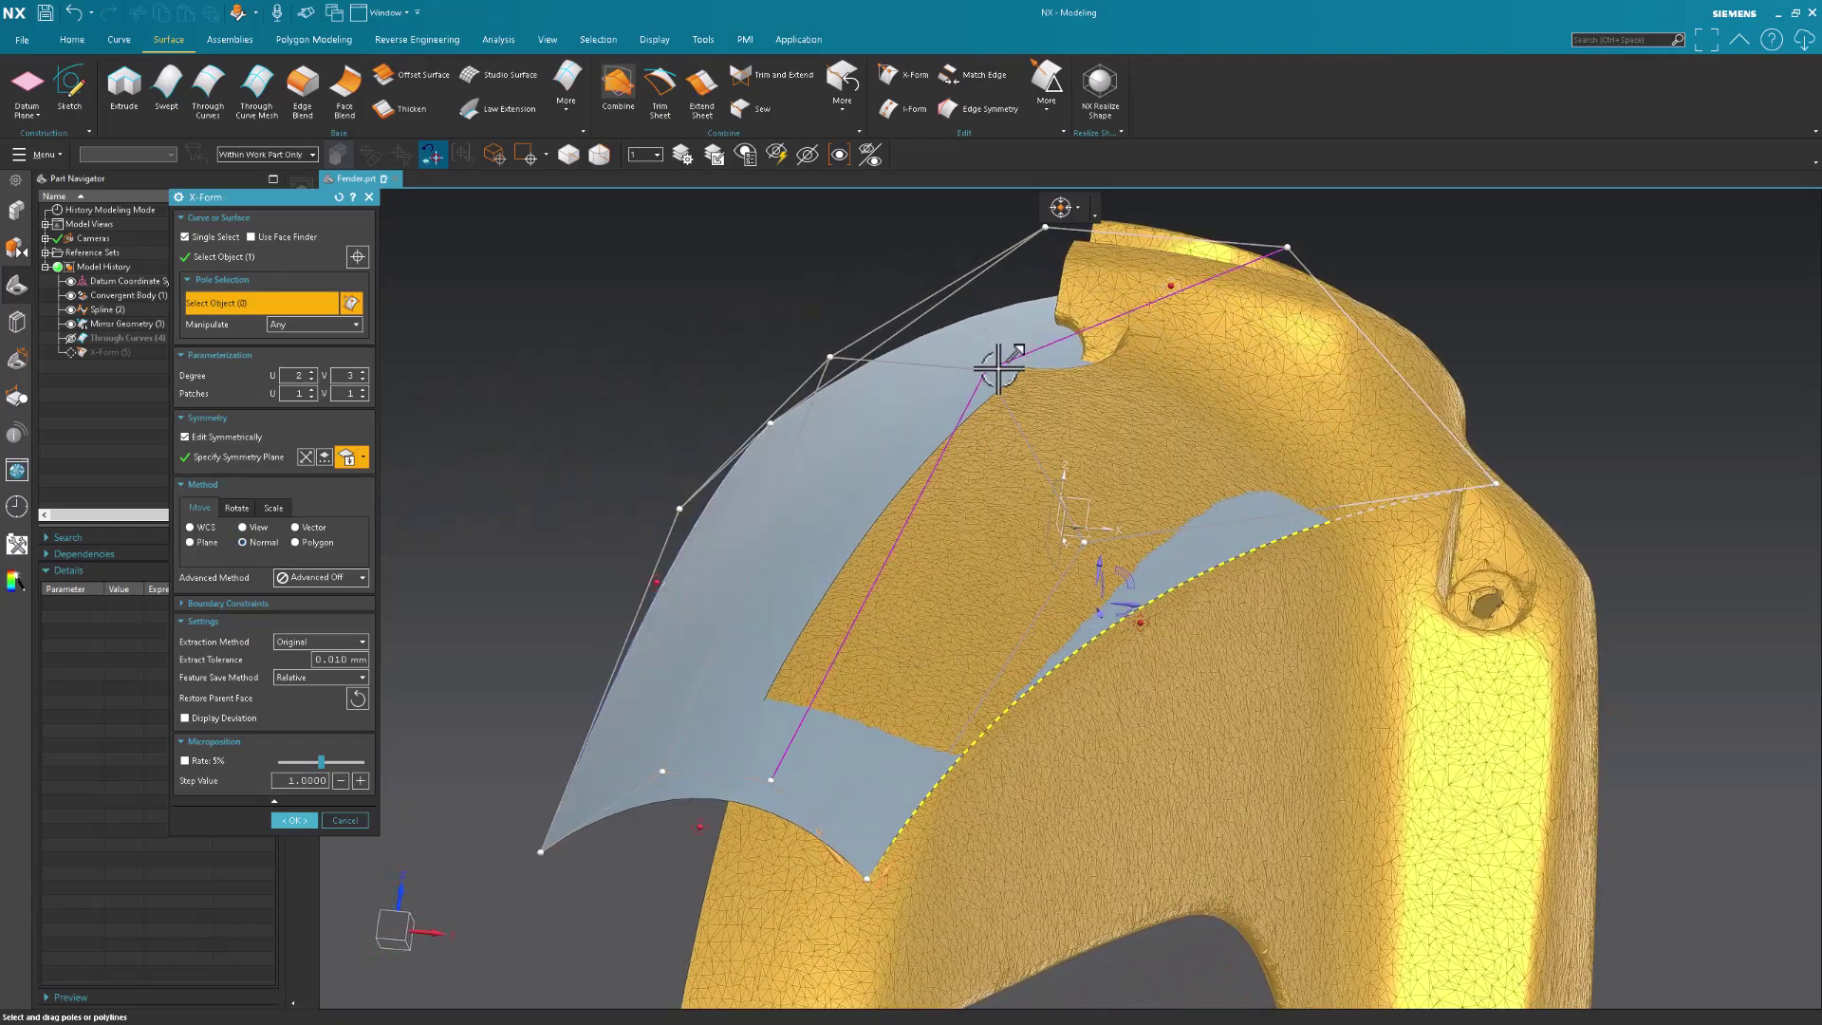
left_click_drag(989, 373, 990, 355)
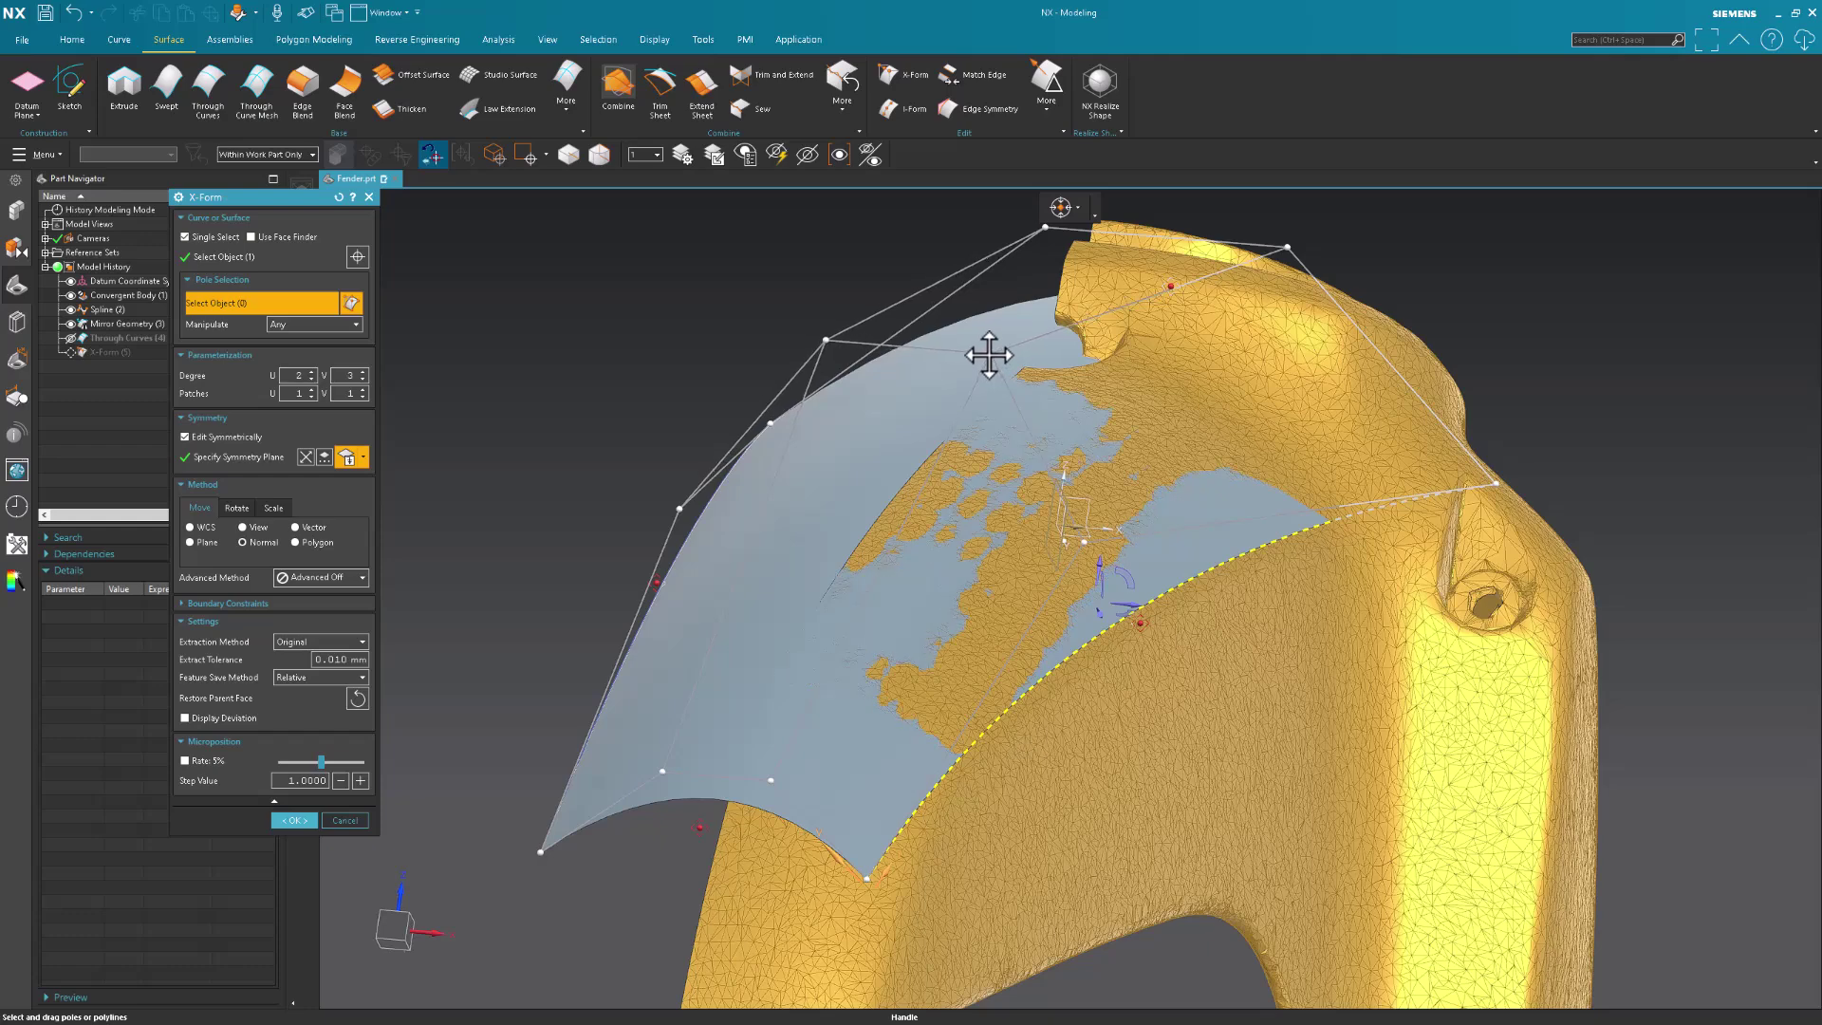
Enable 5% rate and nudge the upper rear corner pole slightly upward.
left_click(185, 760)
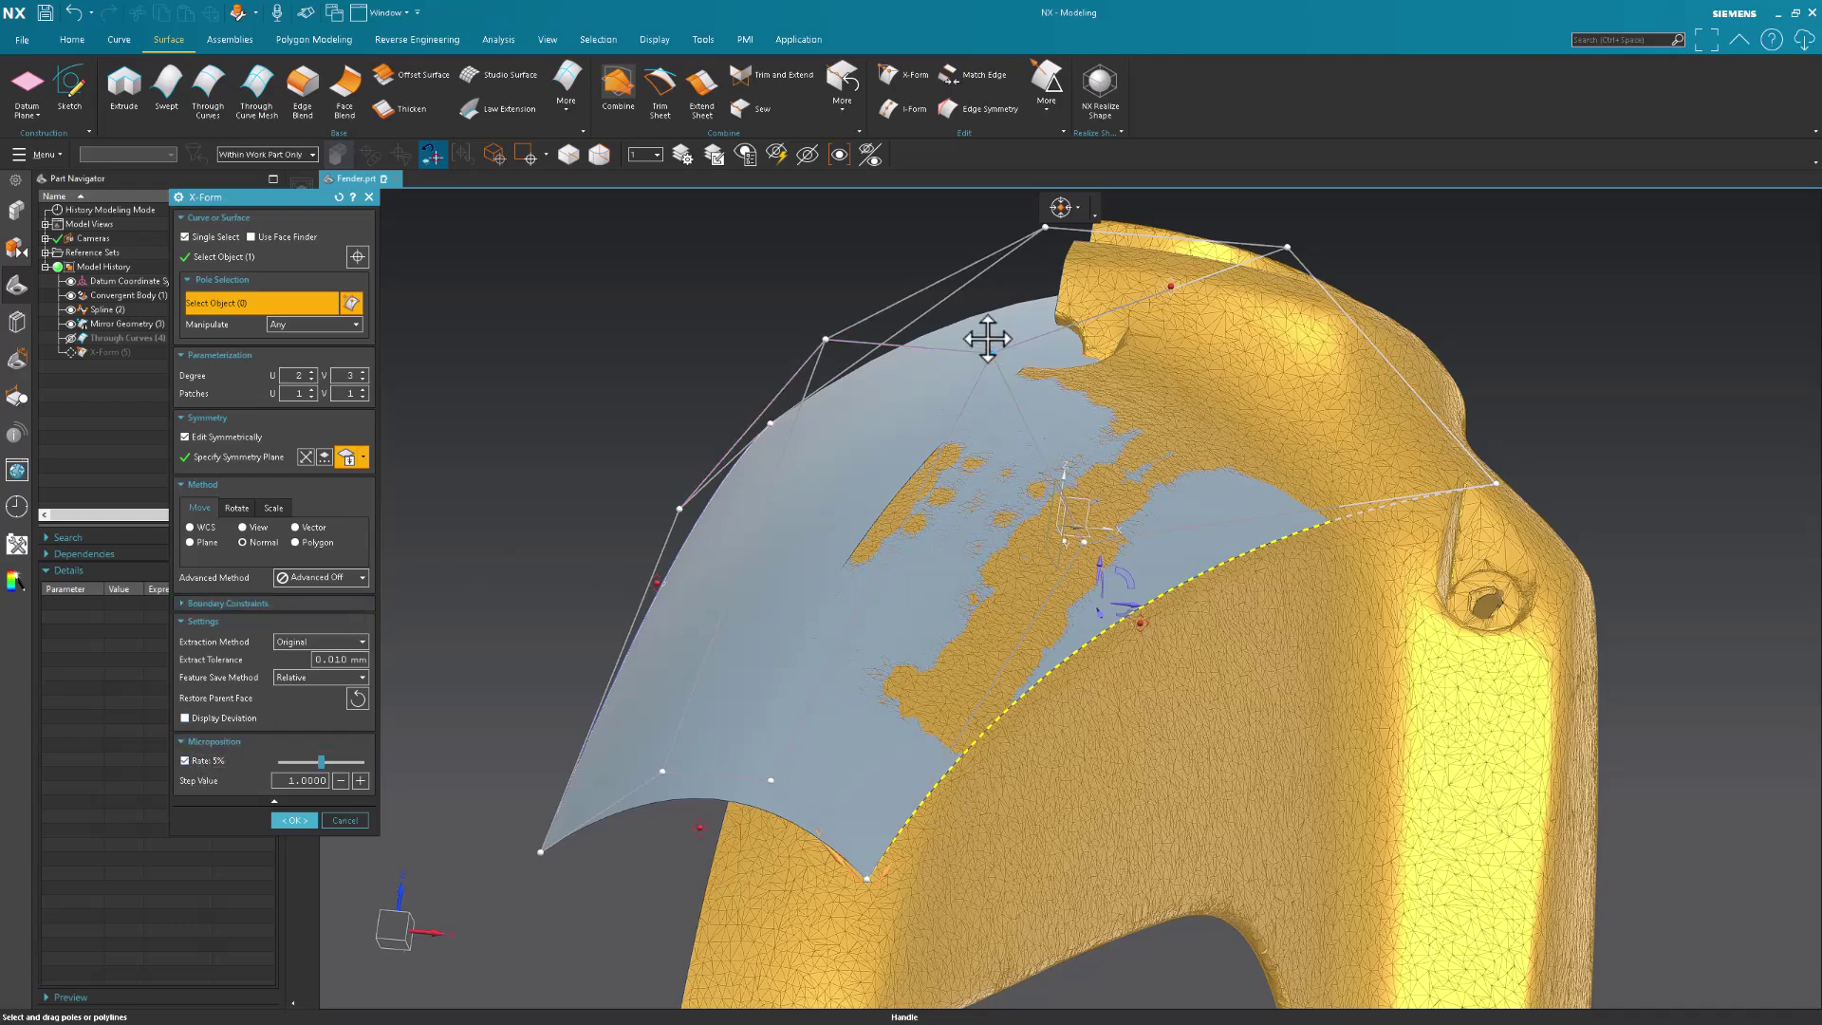
middle_click_drag(988, 541, 1109, 652)
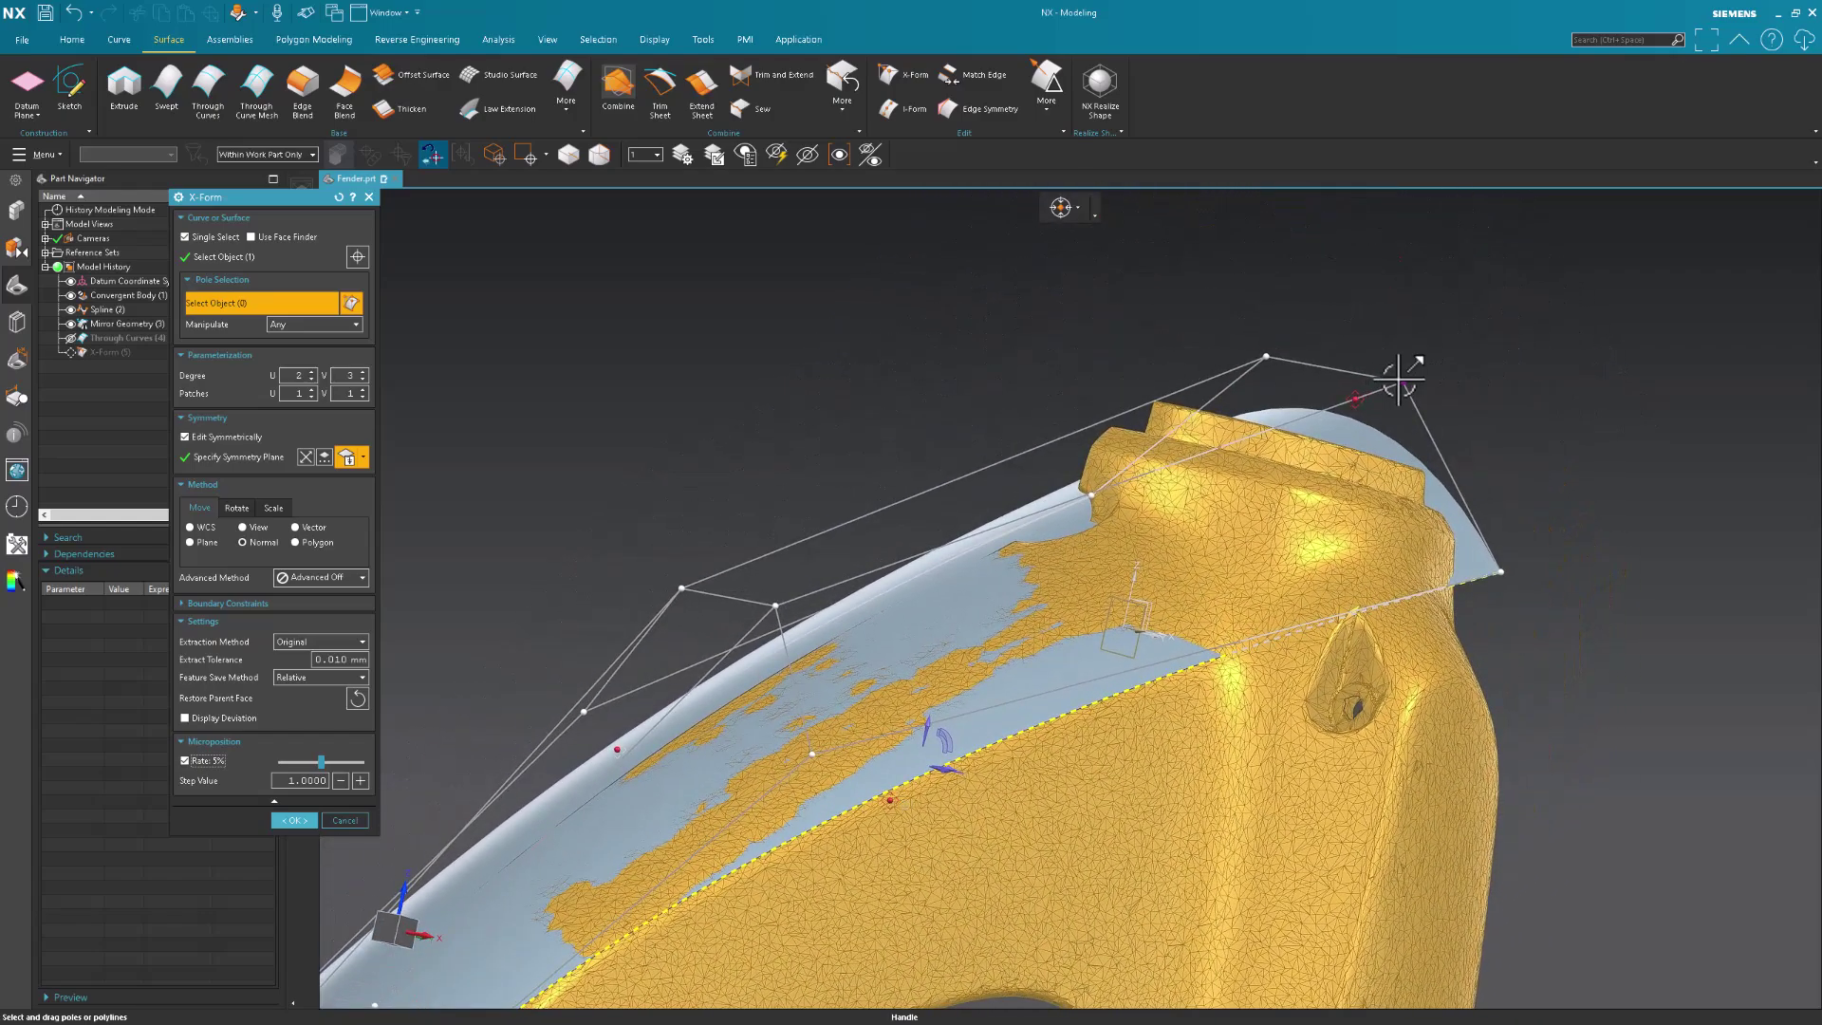
left_click(1402, 380)
left_click_drag(1398, 364, 1399, 357)
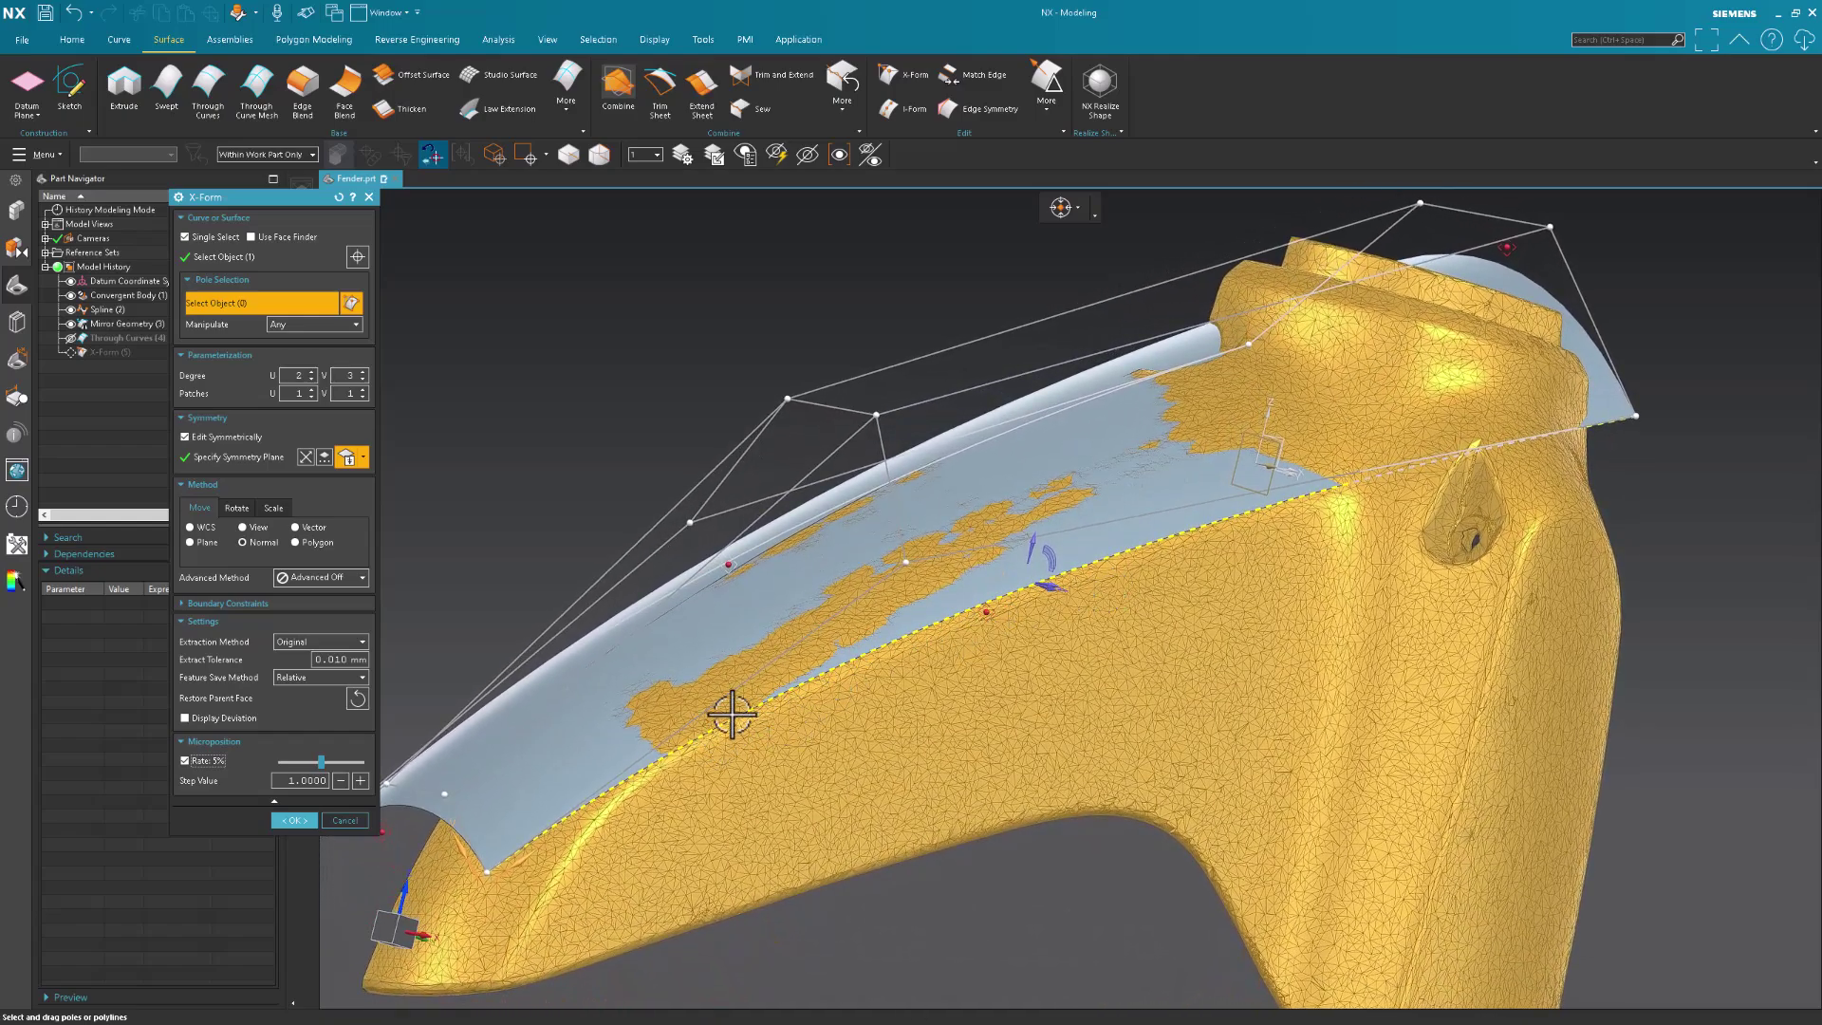
Commit the X-Form, then nudge Spline (2)'s Pole 1 via Edit Parameters and accept.
left_click(292, 820)
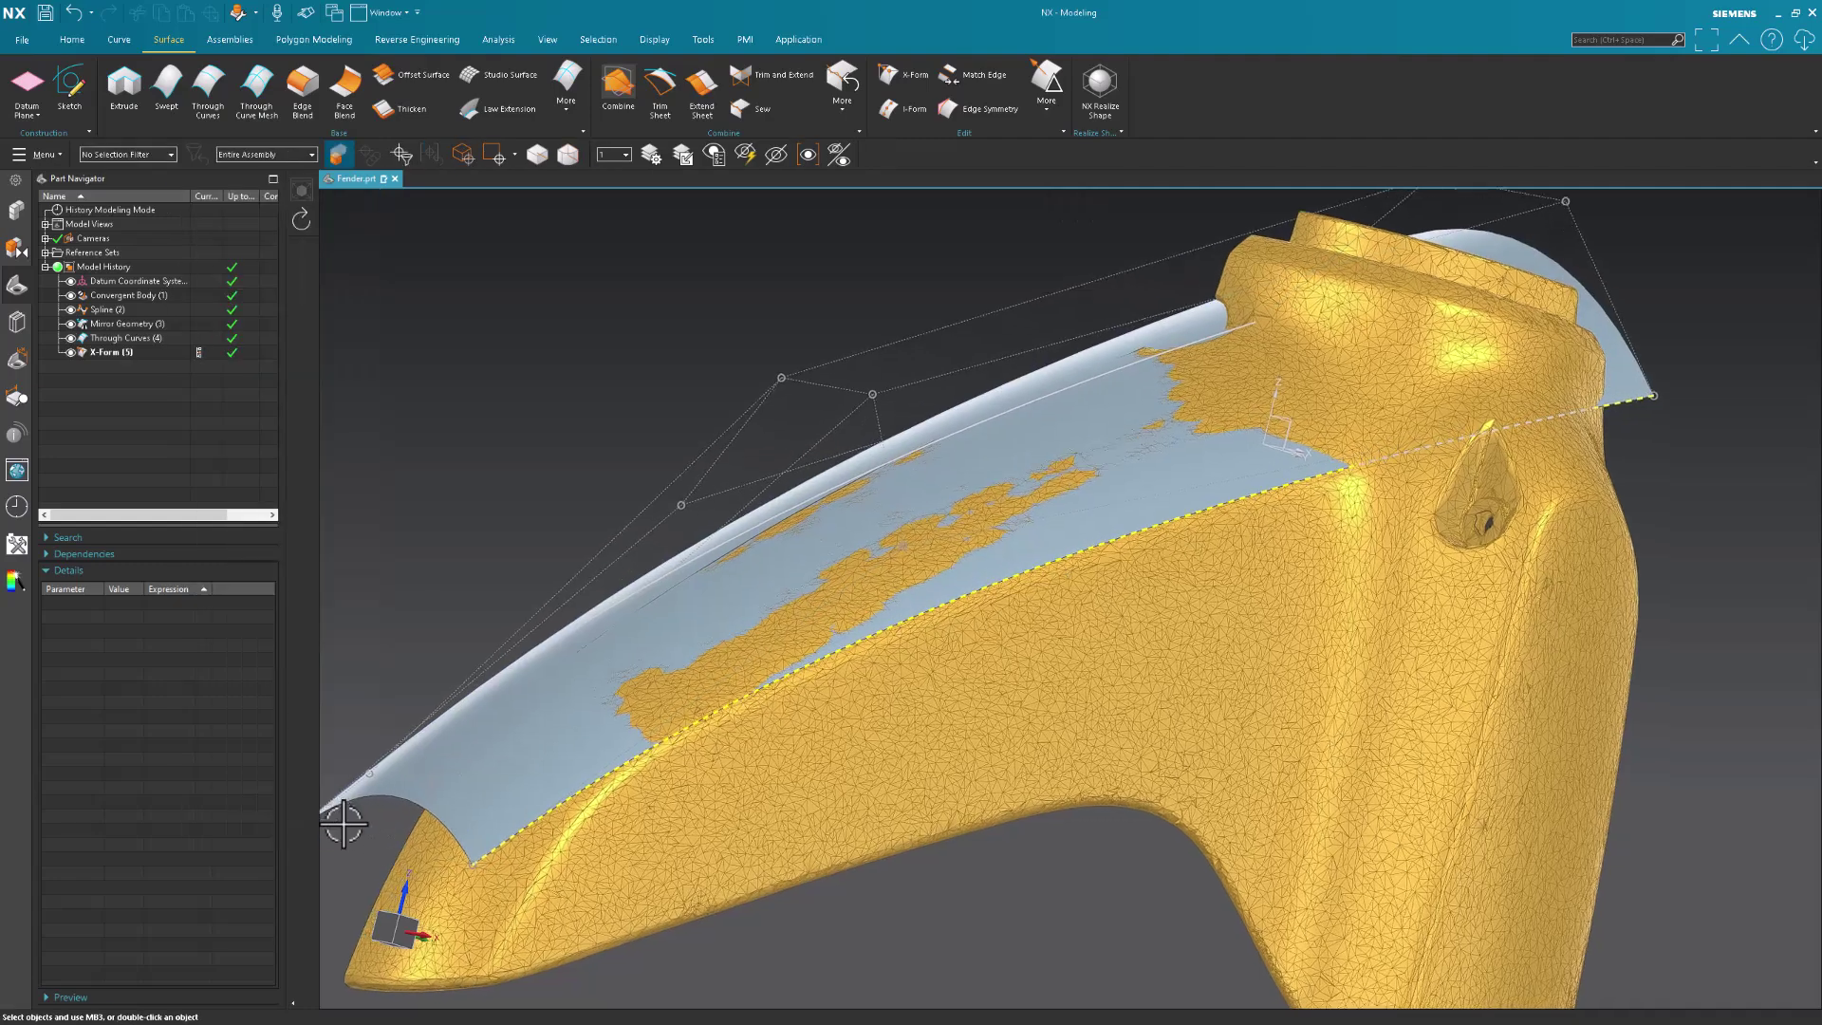
right_click(616, 799)
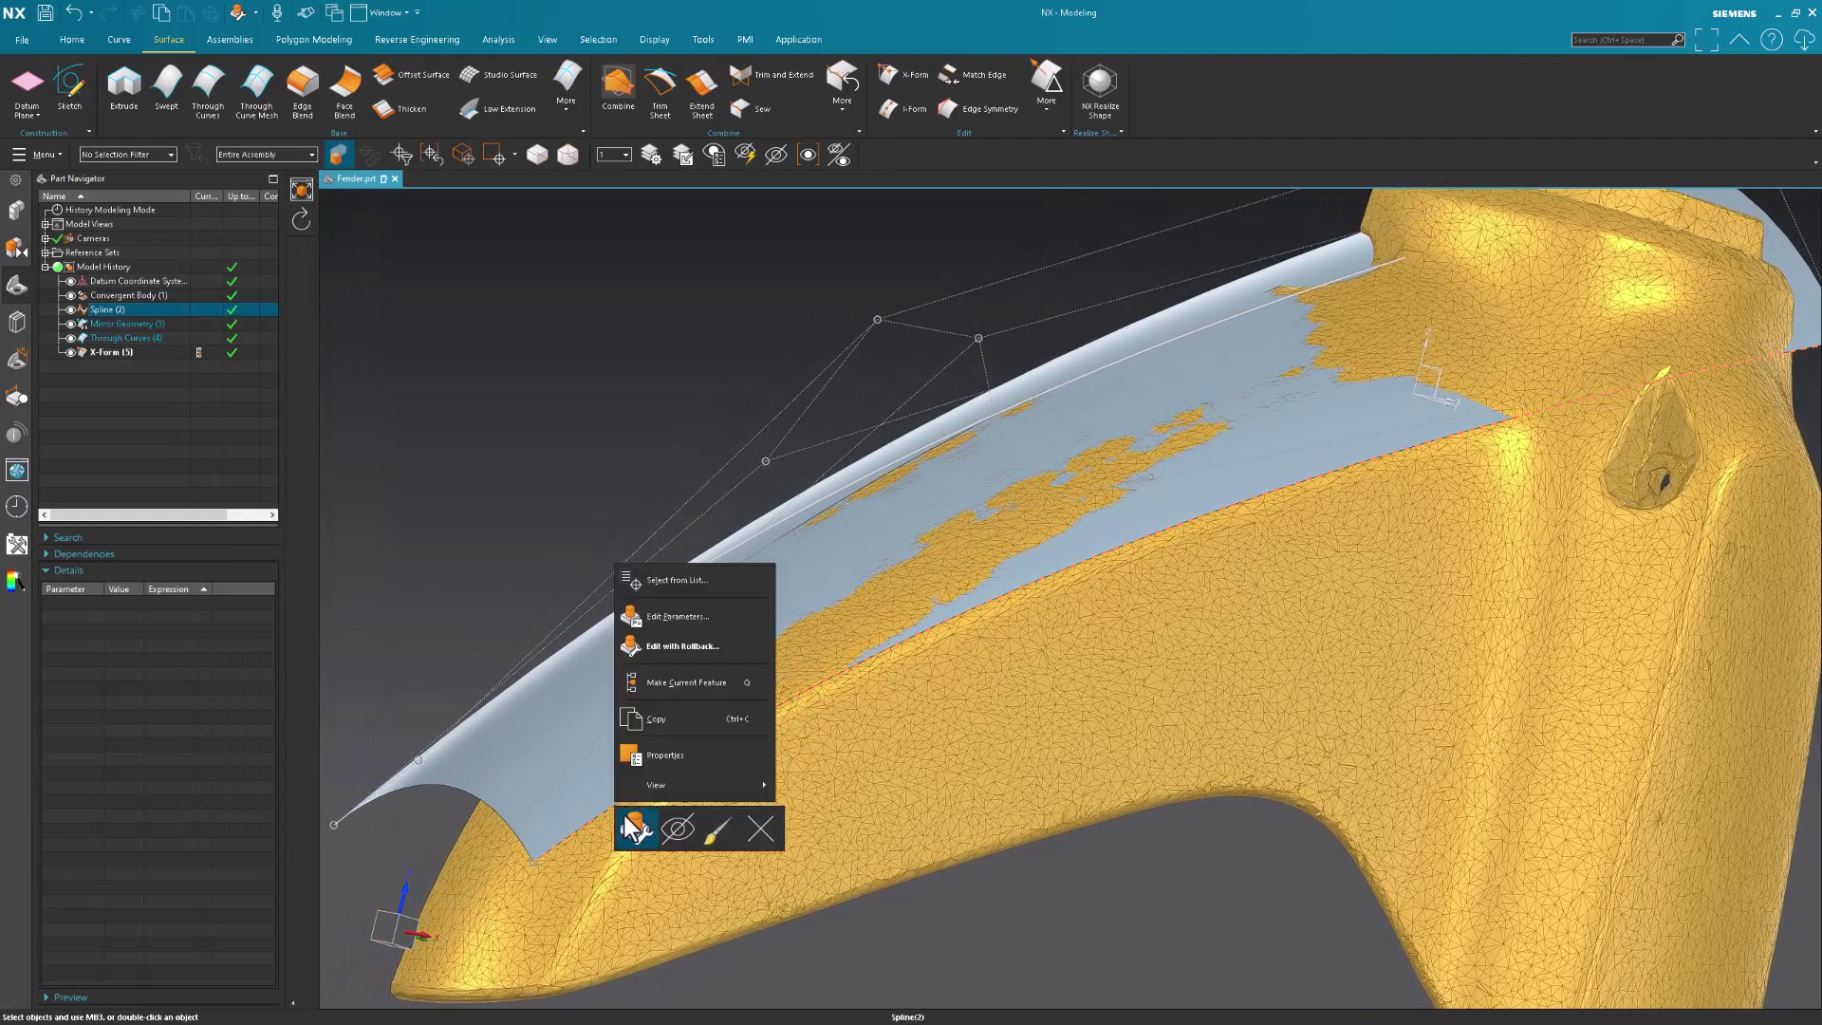
left_click(659, 617)
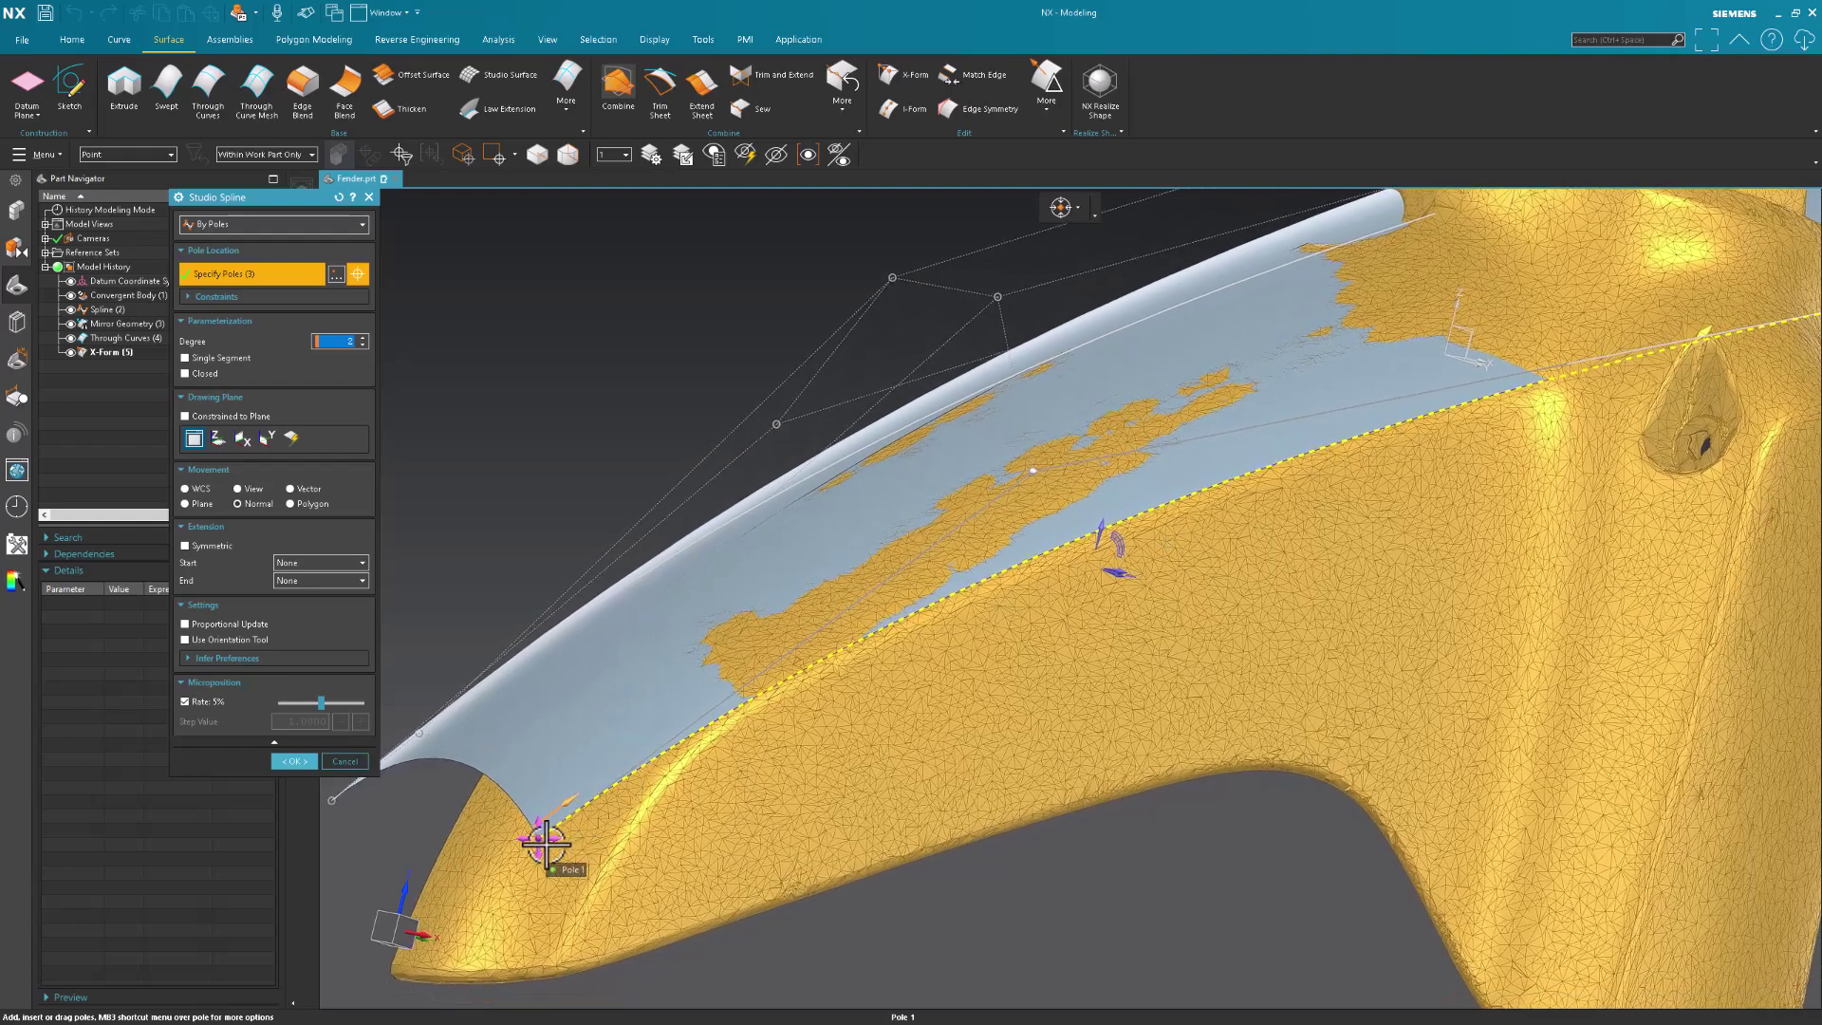
left_click_drag(545, 844, 547, 796)
middle_click_drag(811, 866, 1017, 875)
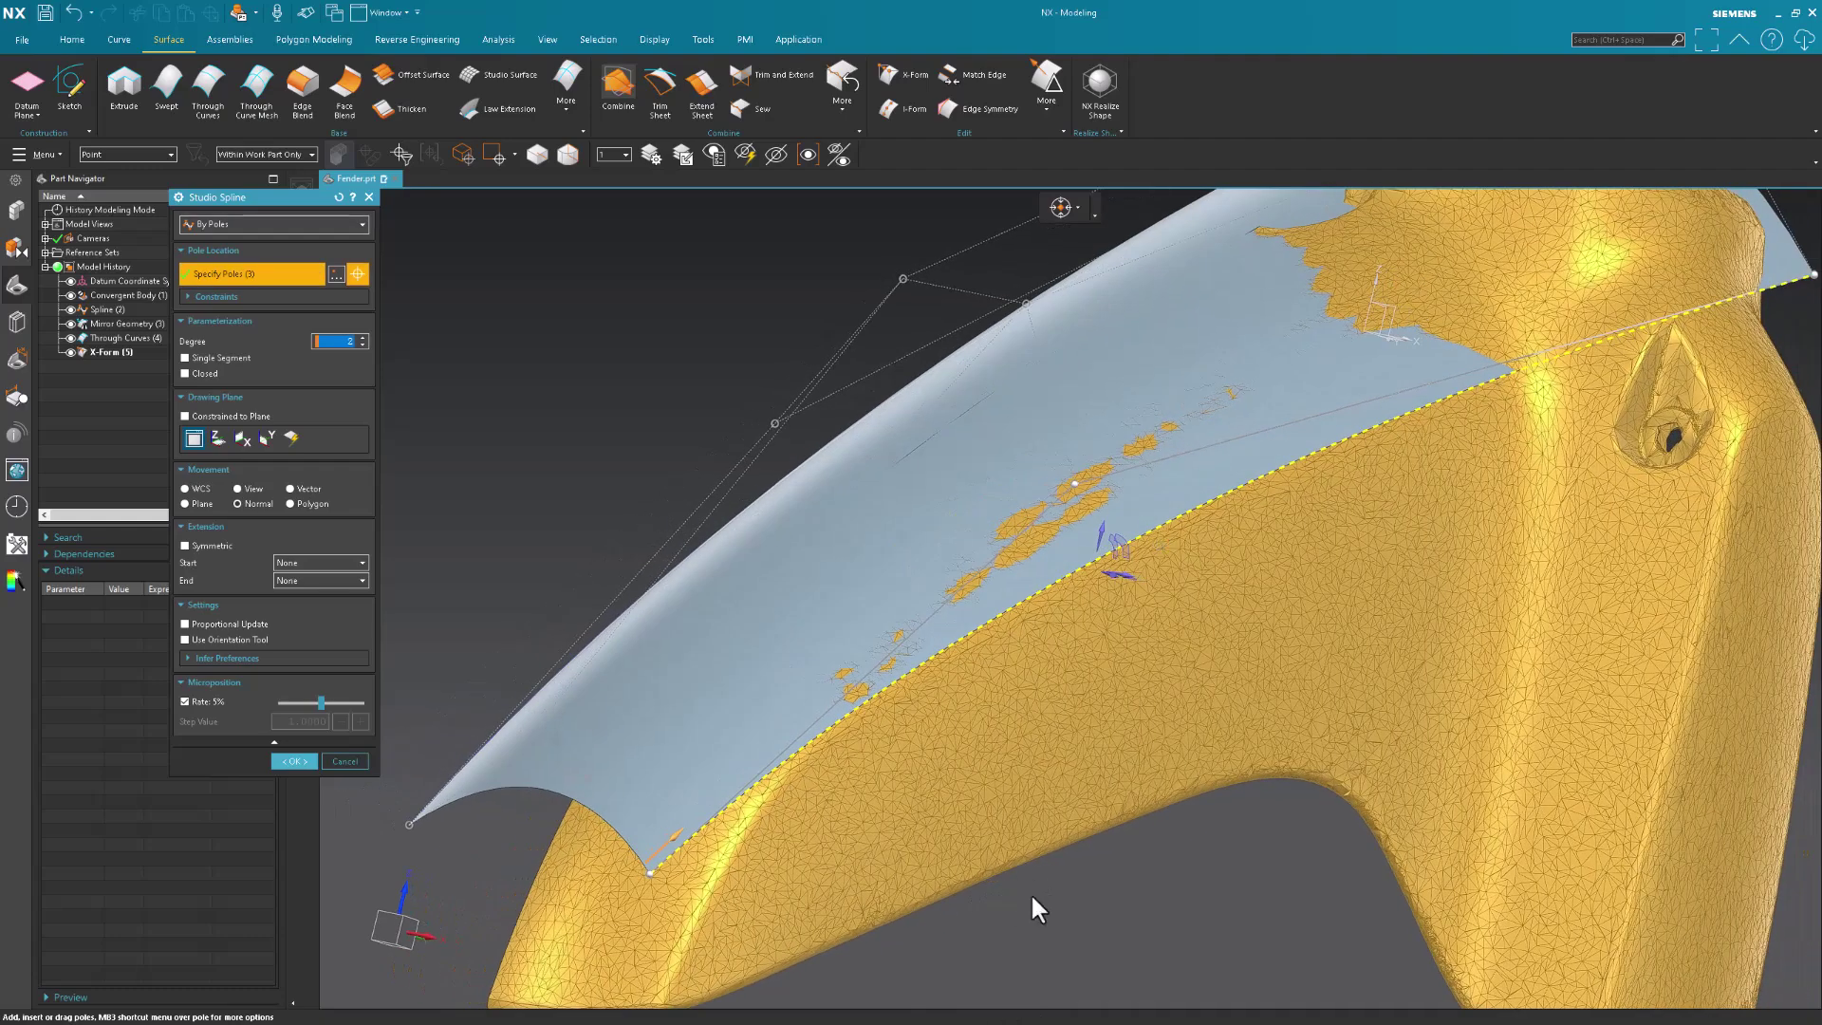
middle_click(1034, 897)
Reopen X-Form (5), pull one pole down to tighten the fit, and commit it.
double_click(111, 349)
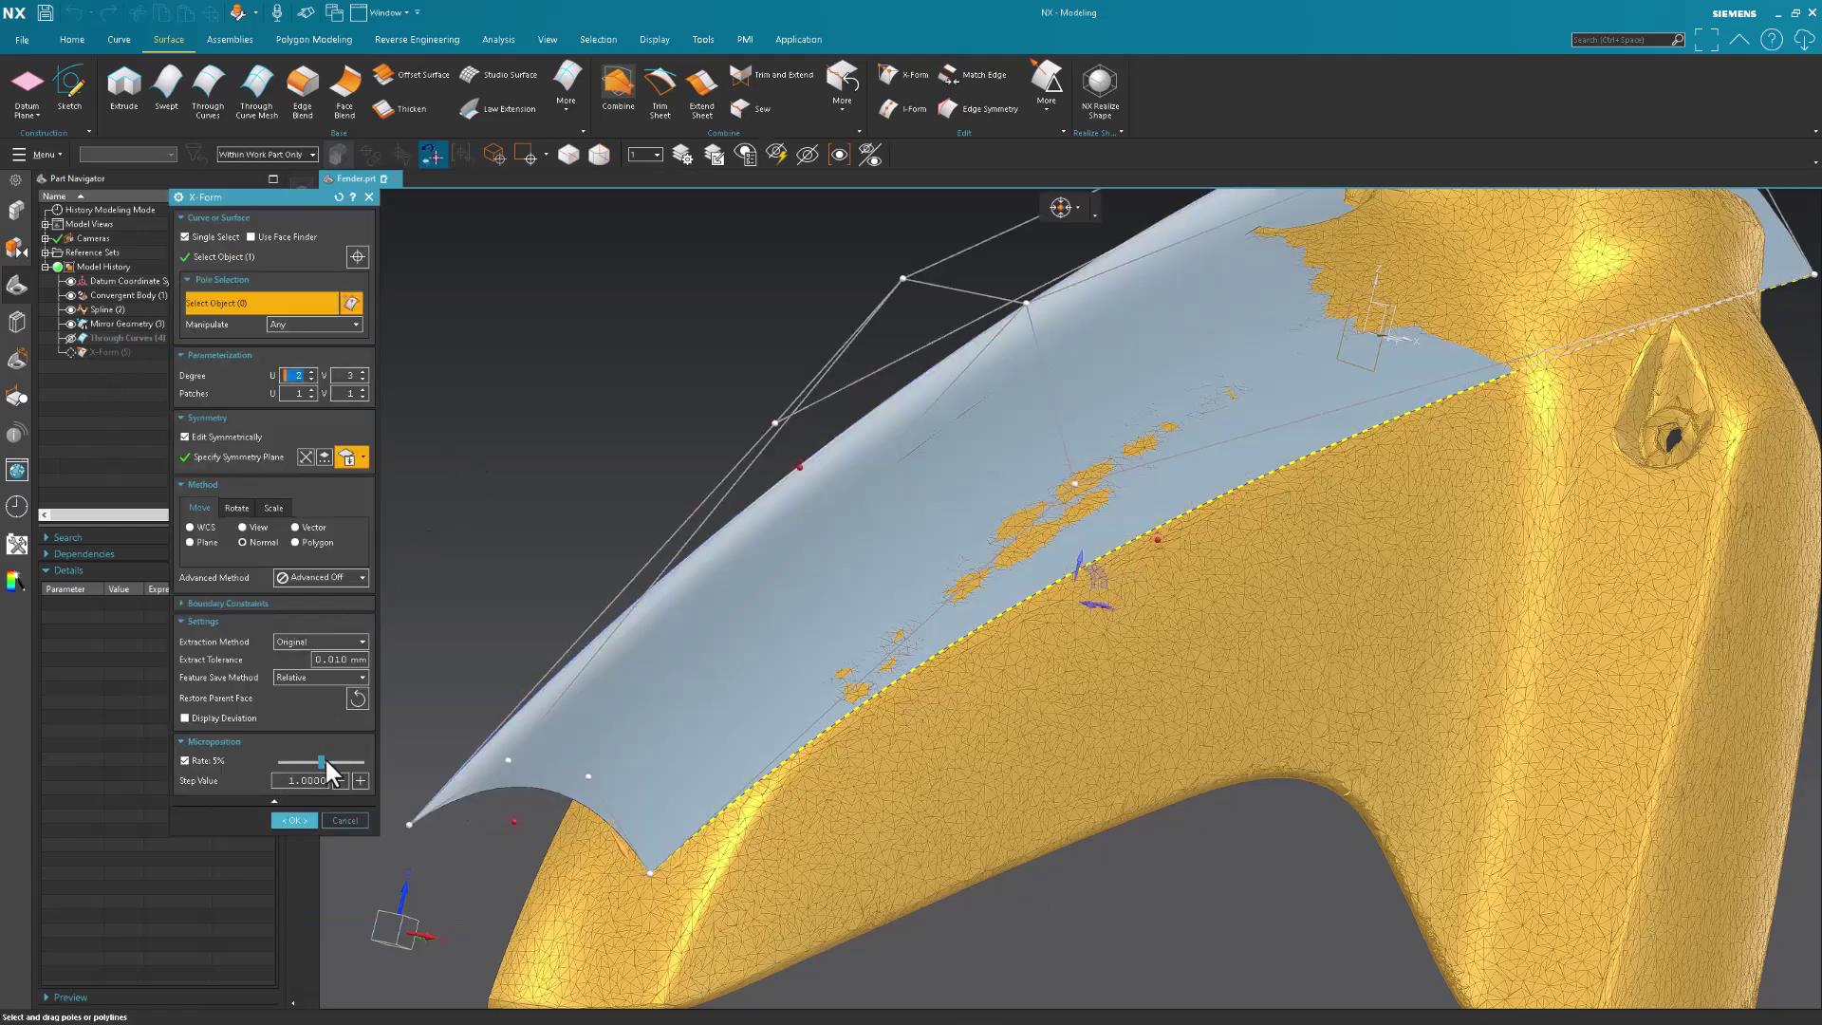
middle_click_drag(407, 680, 964, 325)
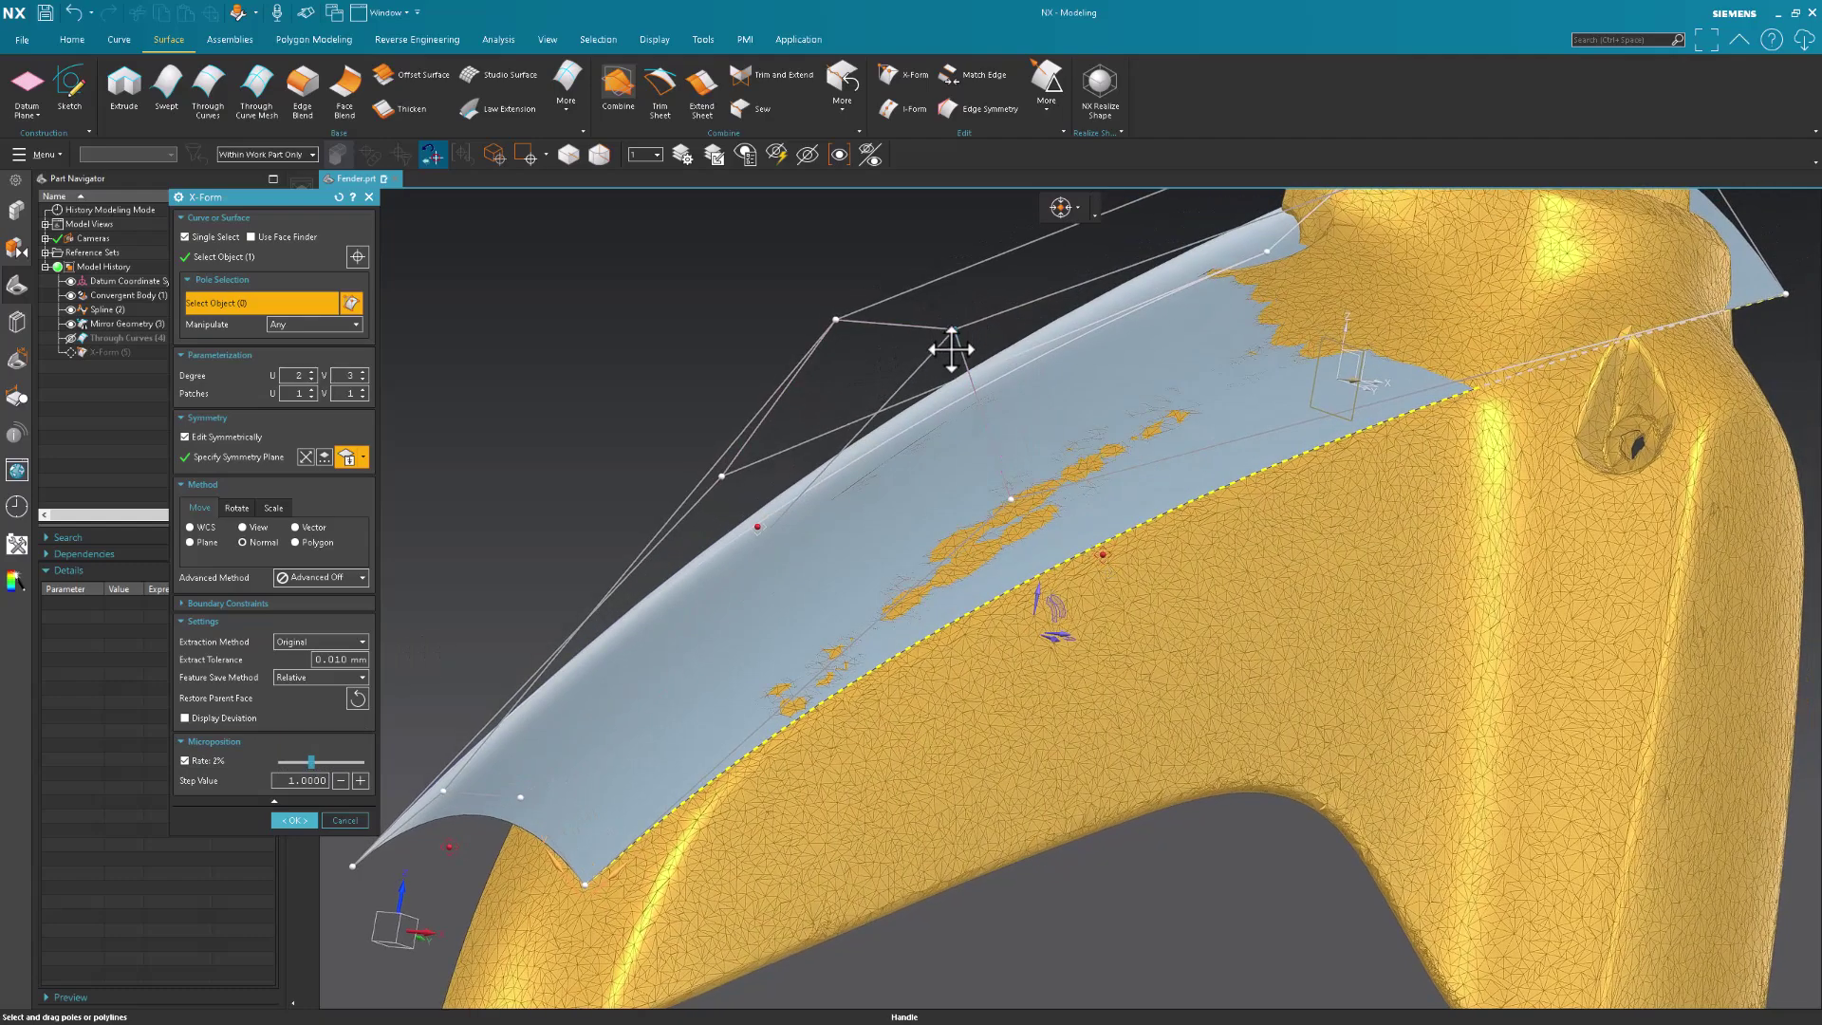
left_click_drag(952, 349, 956, 417)
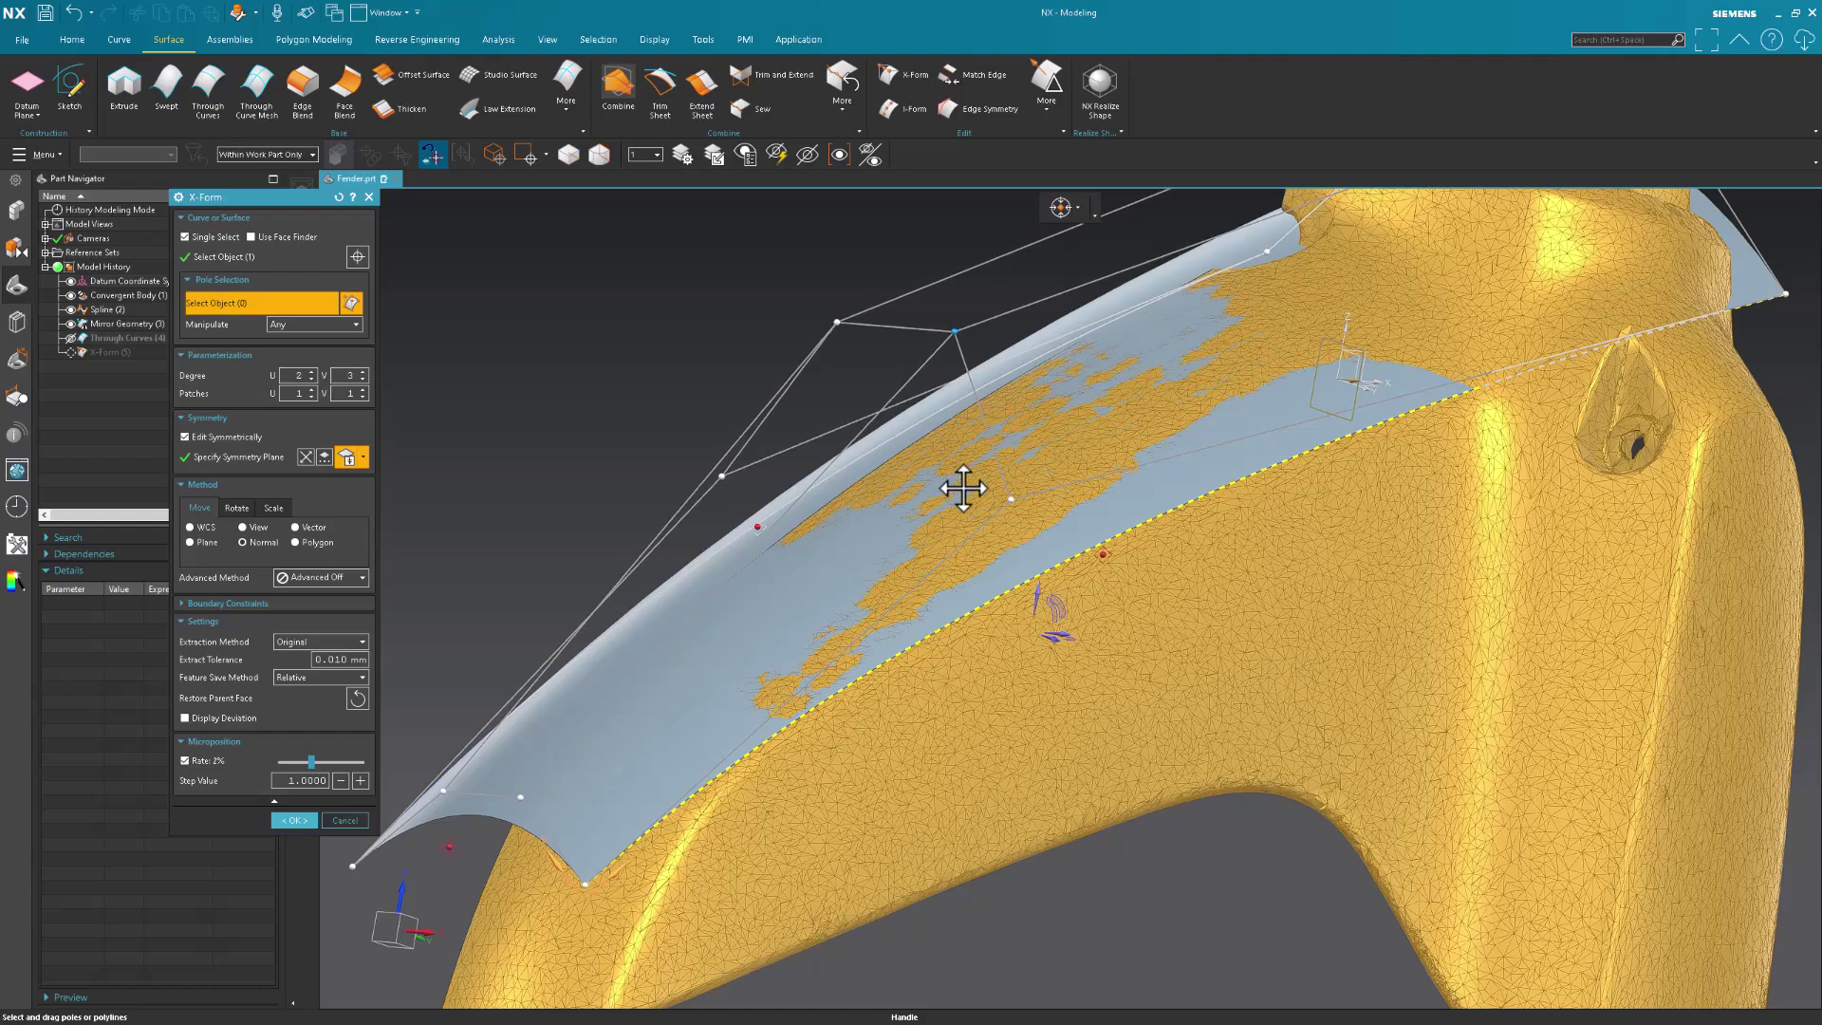
middle_click_drag(959, 491, 1359, 289)
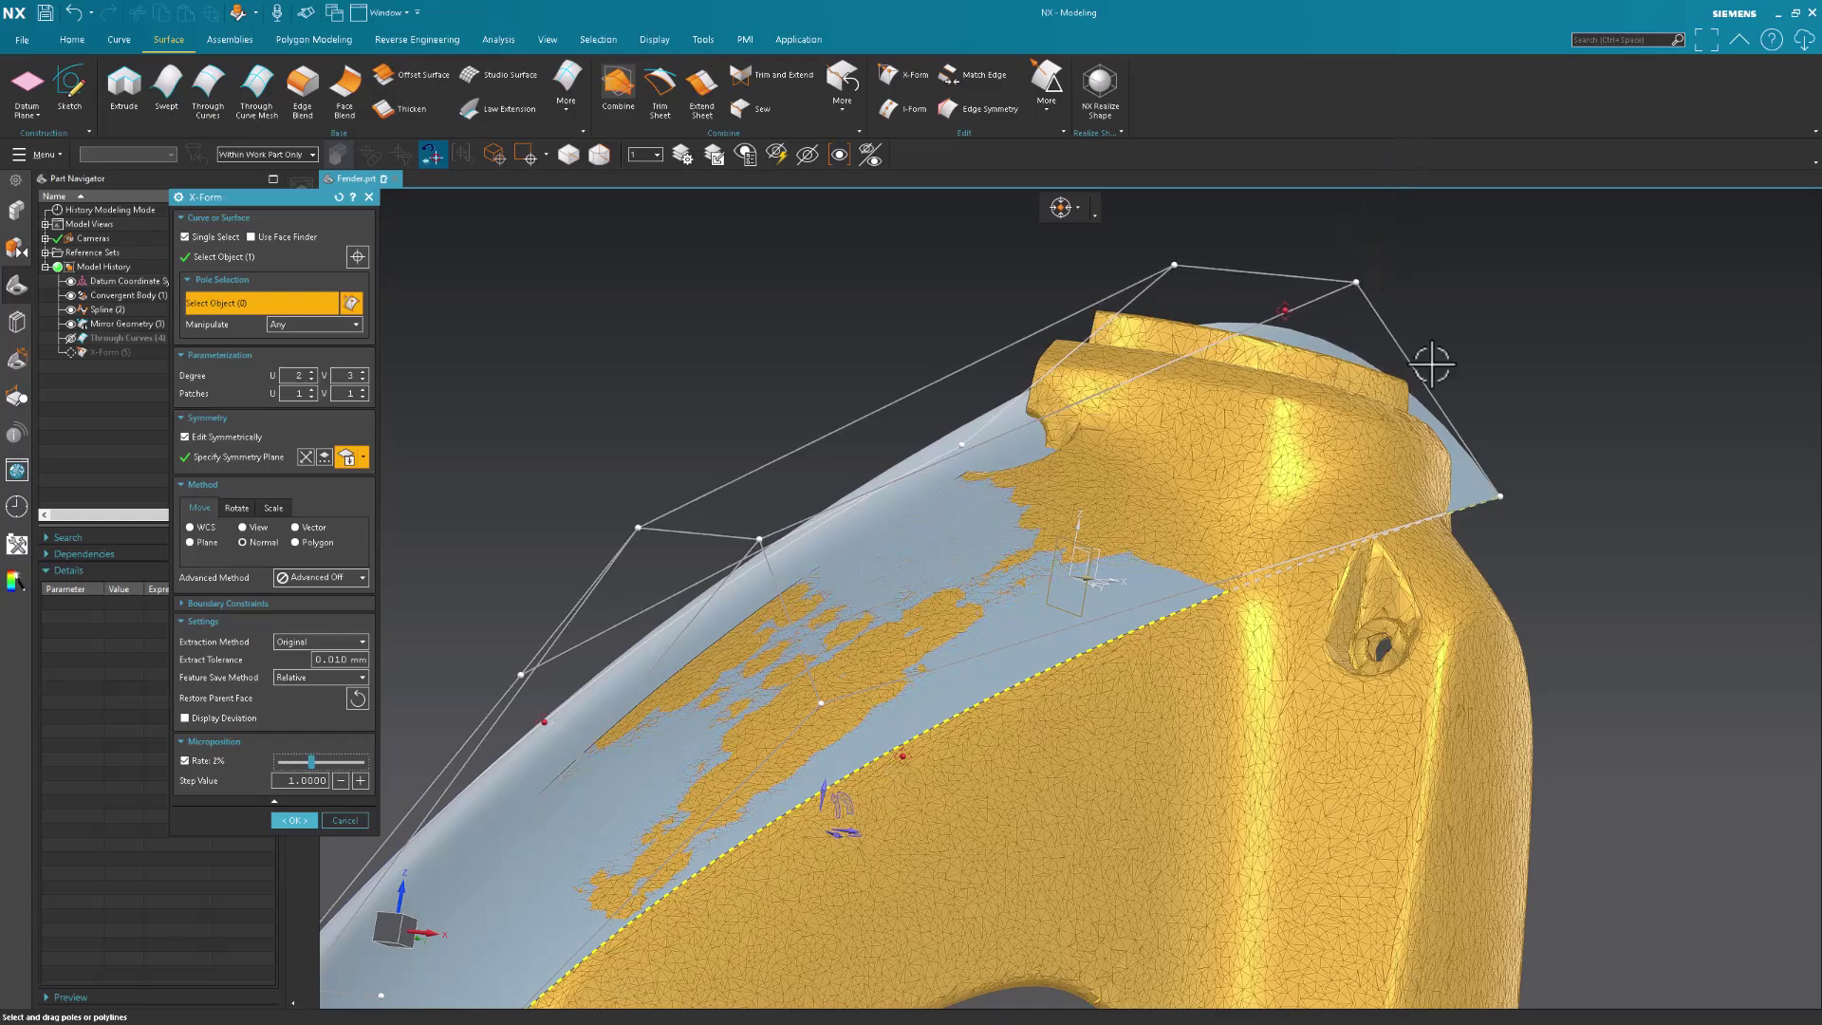
scroll(1463, 426, "down", 2)
middle_click_drag(1462, 426, 1347, 325)
left_click(295, 820)
middle_click_drag(659, 294, 540, 331)
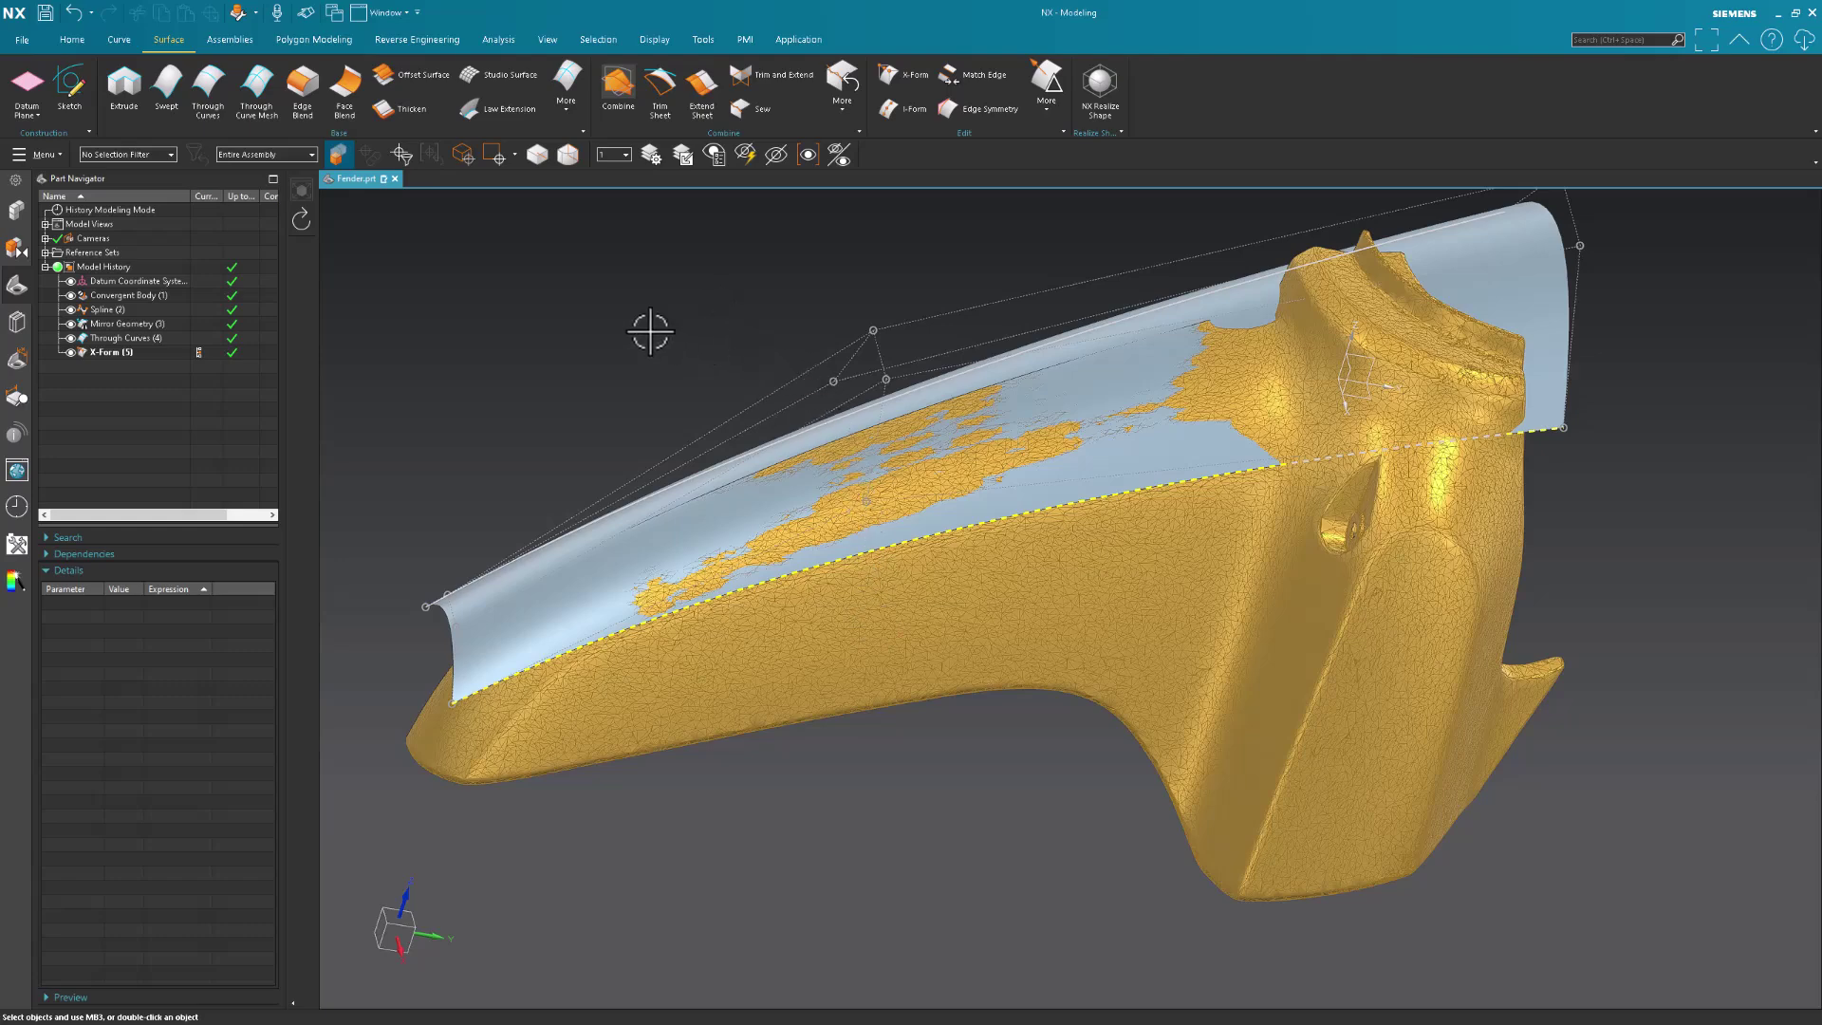
Hide the scanned mesh and the fender's control poles.
left_click(71, 295)
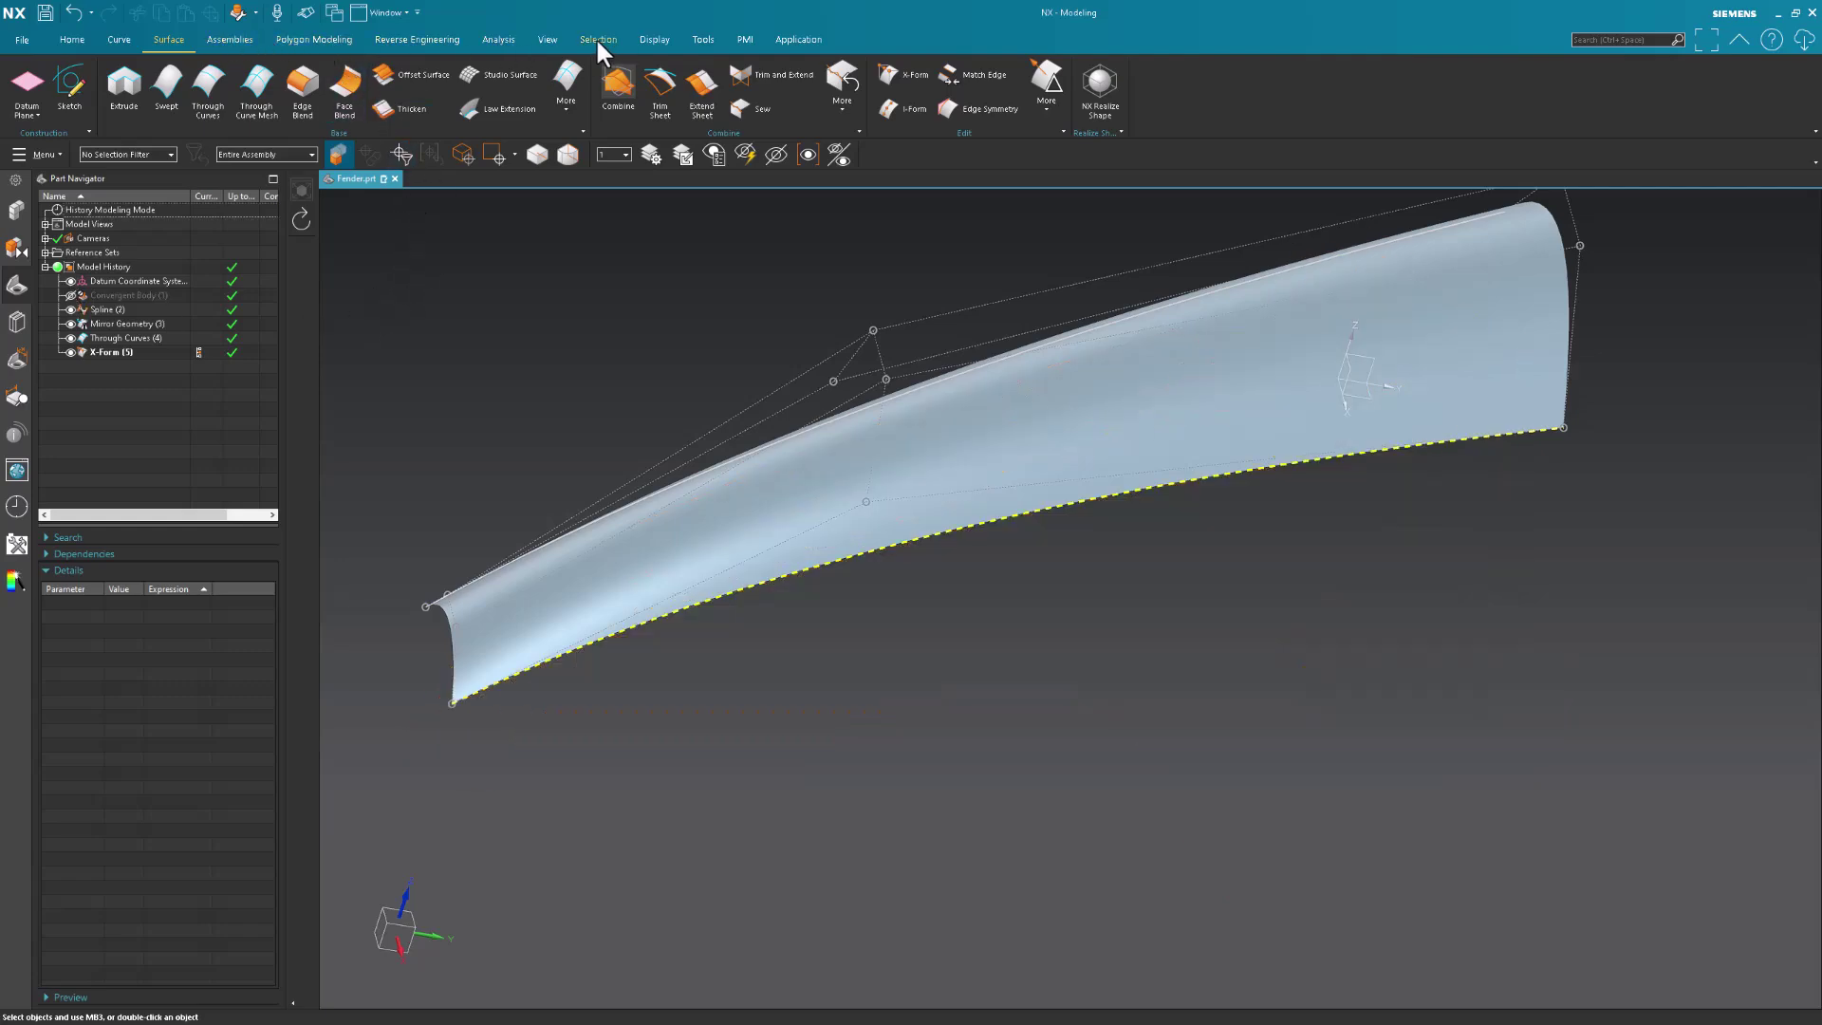
left_click(493, 37)
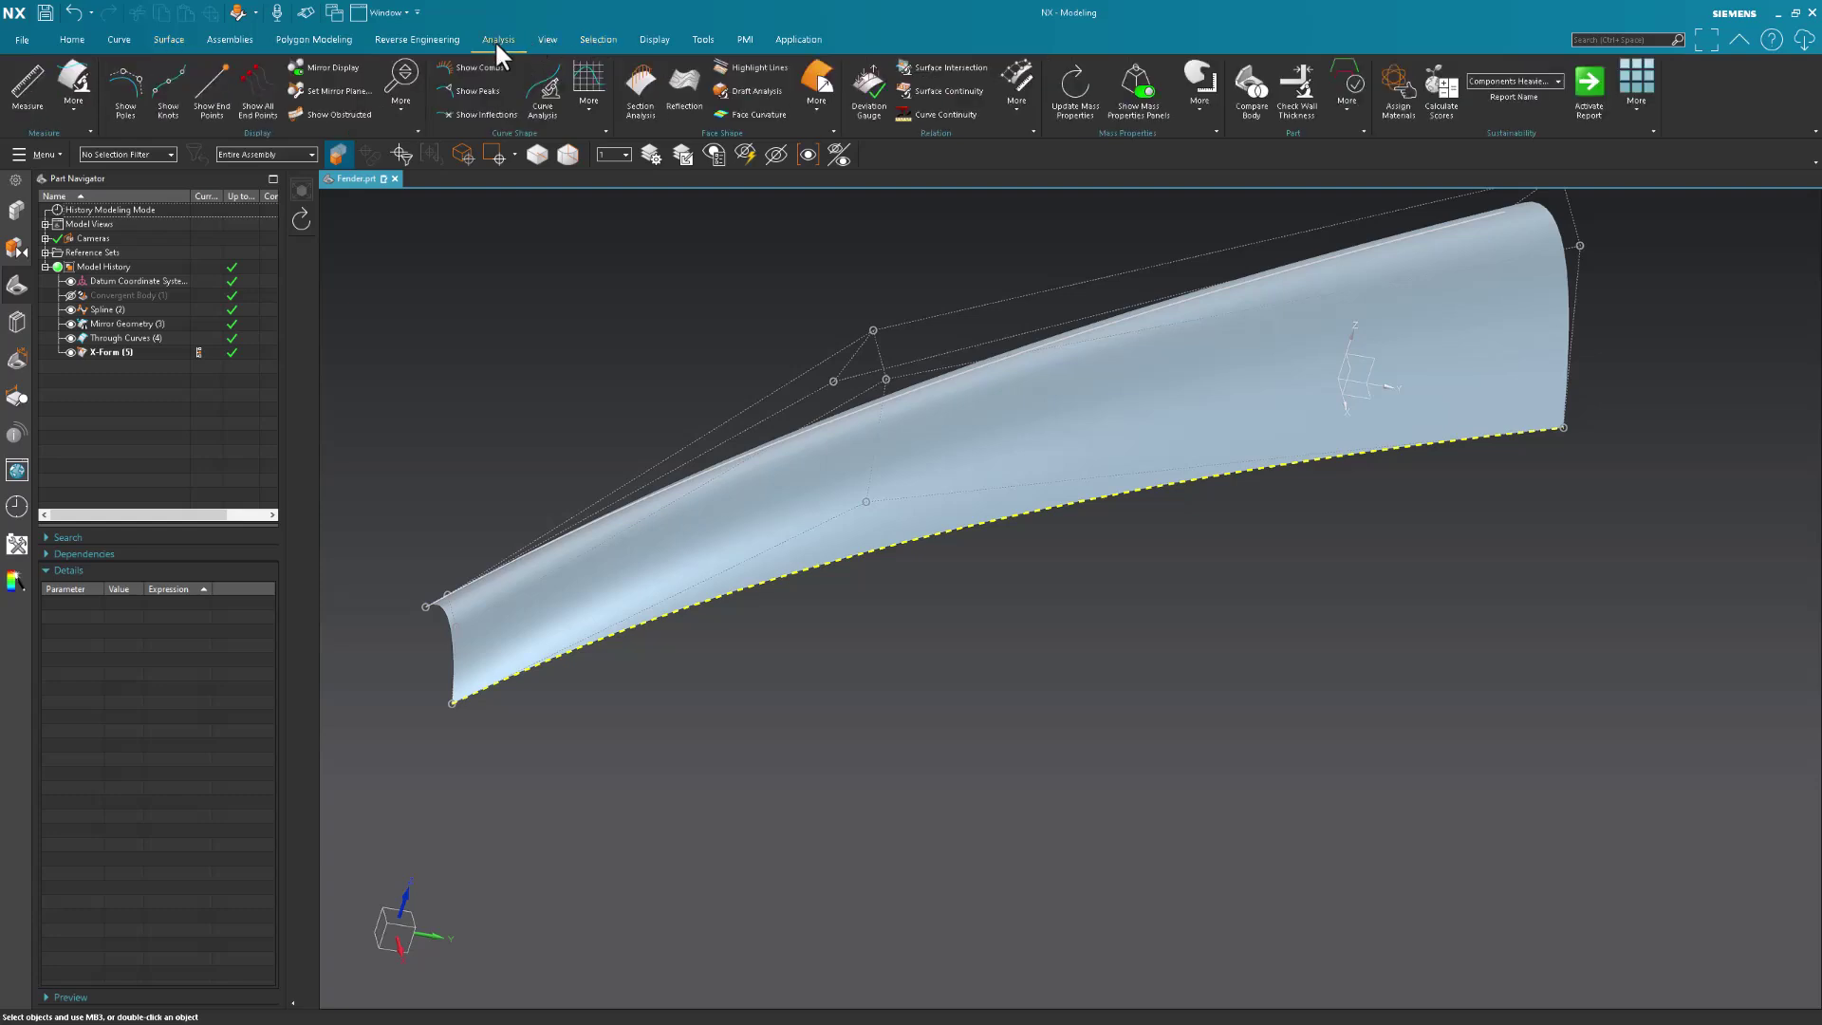
left_click(797, 476)
left_click(136, 93)
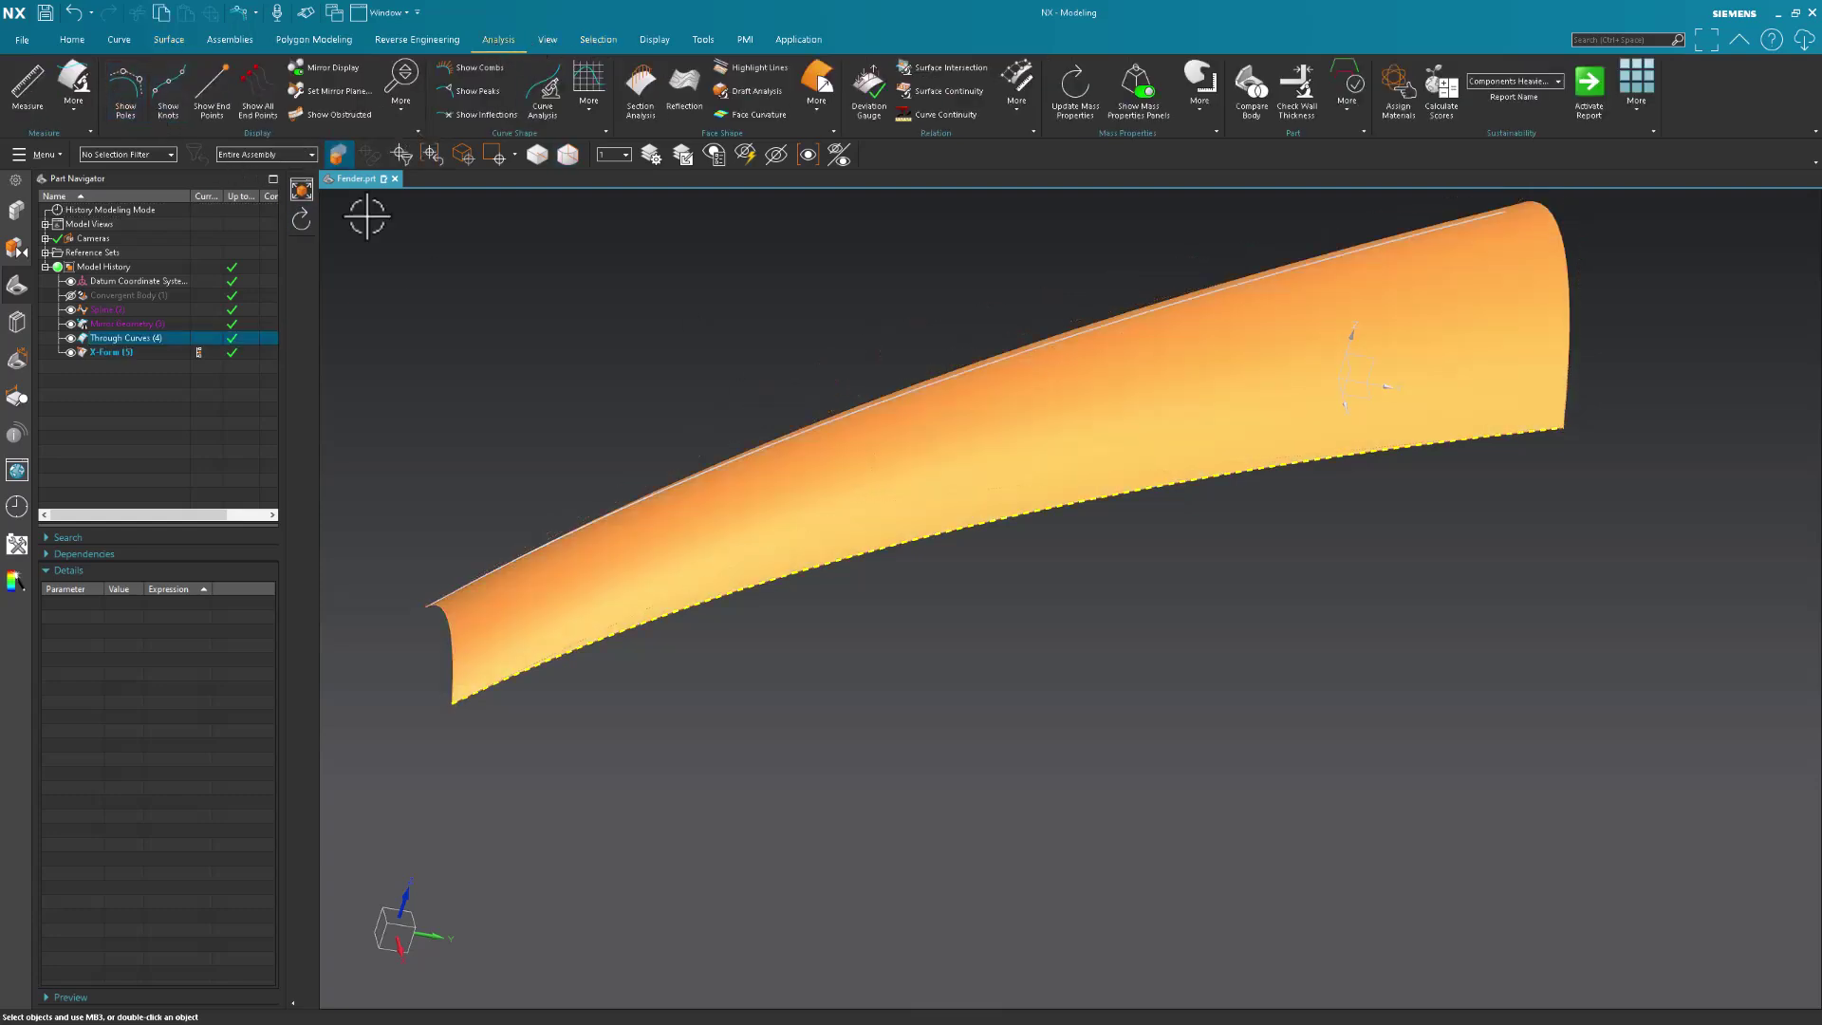
key("Escape")
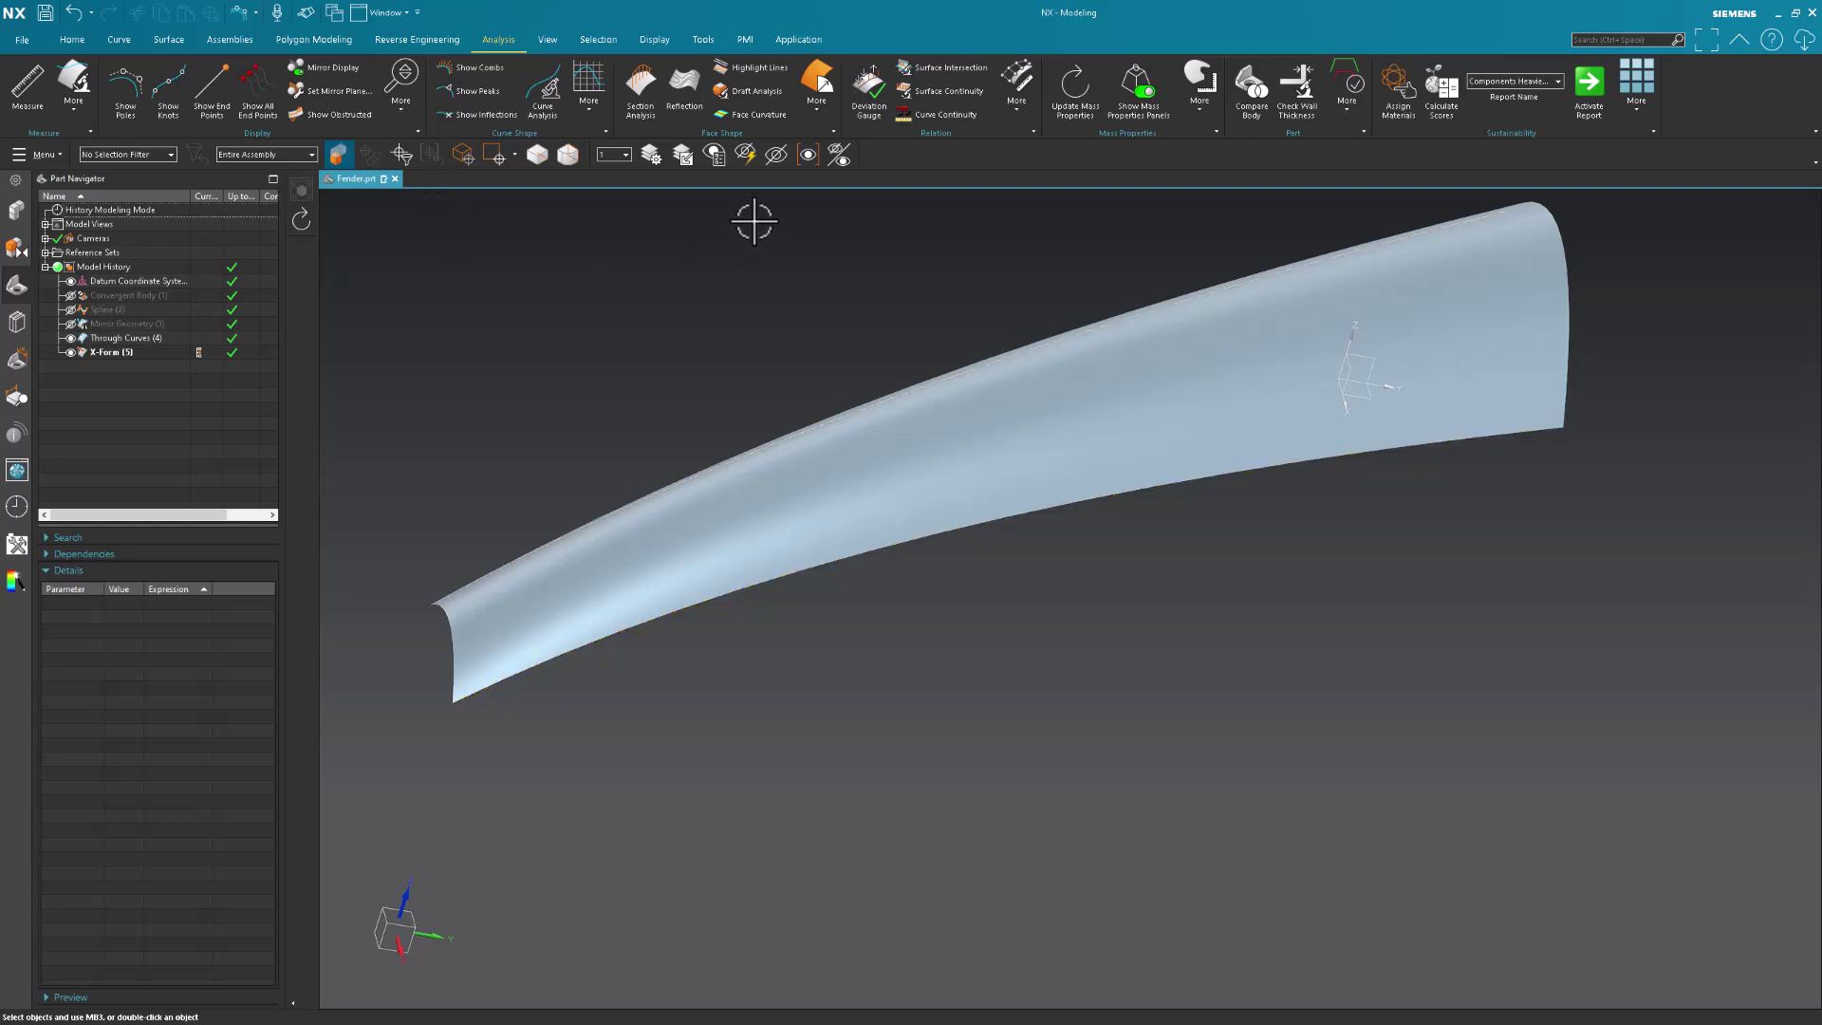
Apply a Reflection analysis to the fender face and show Convergent Body (1) again.
left_click(685, 90)
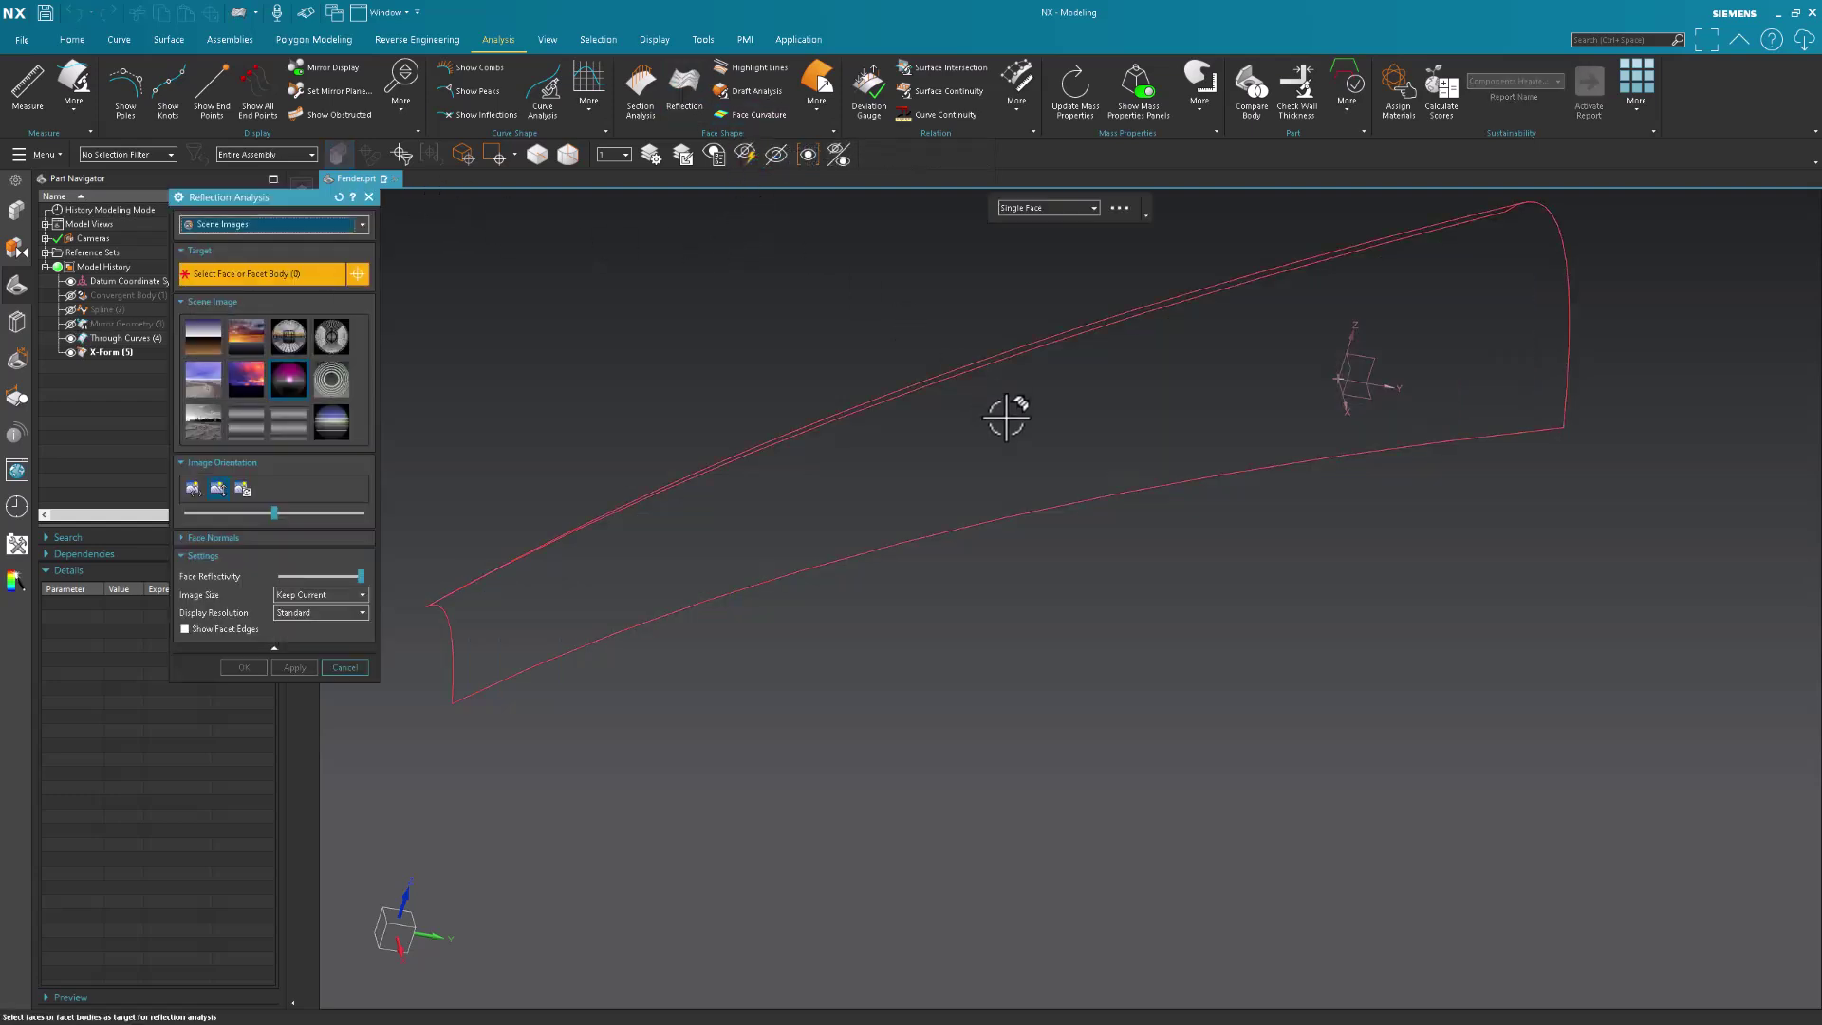
left_click(1004, 429)
key("ctrl+alt+t")
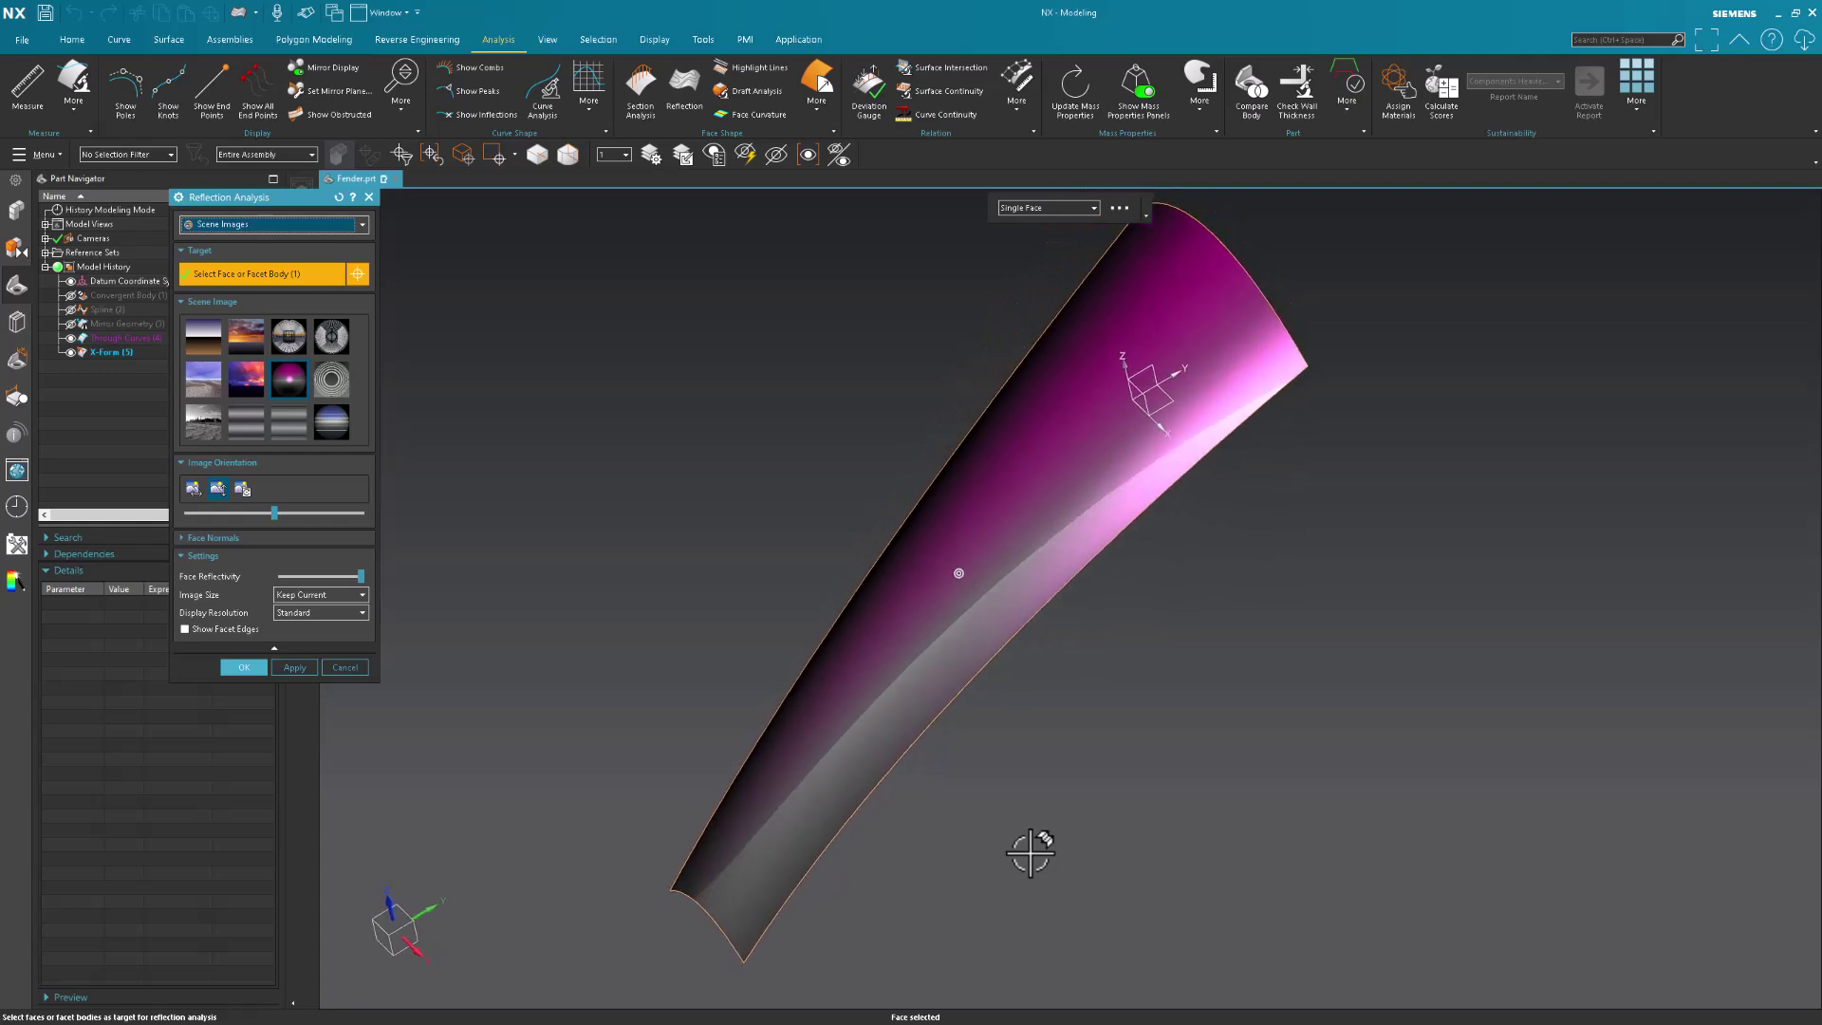
left_click(243, 667)
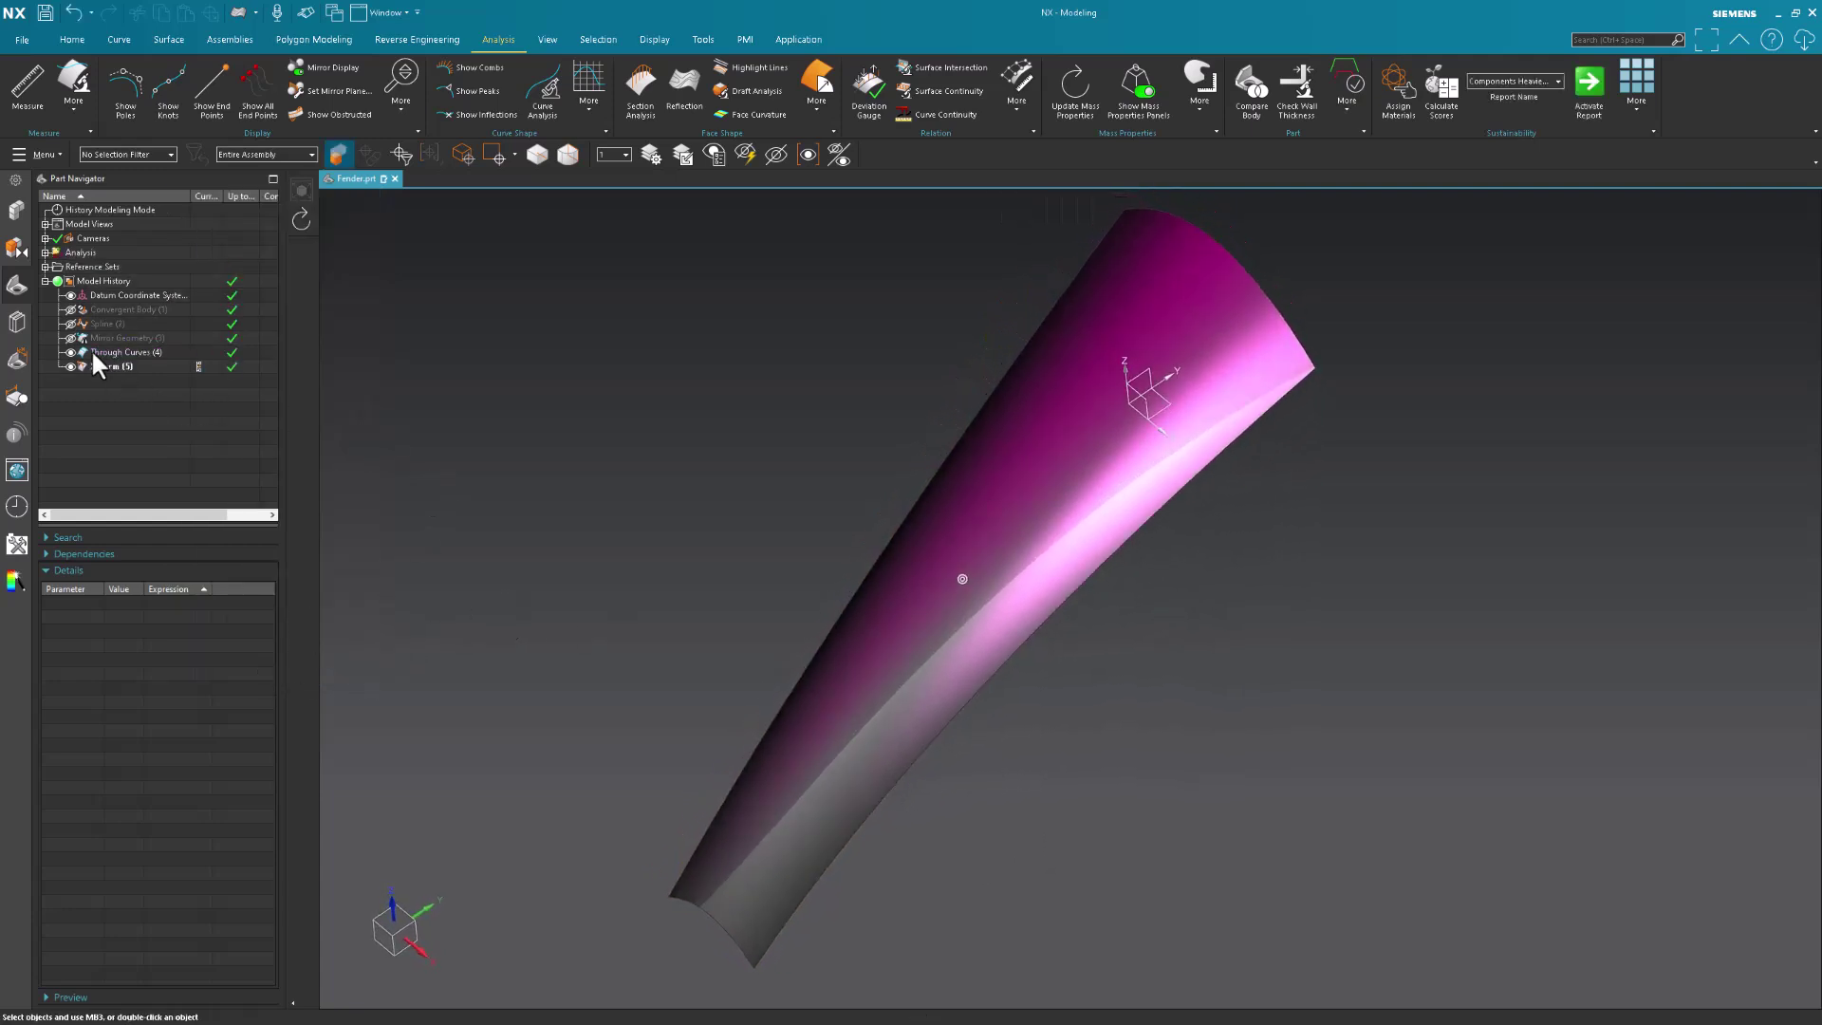
left_click(72, 309)
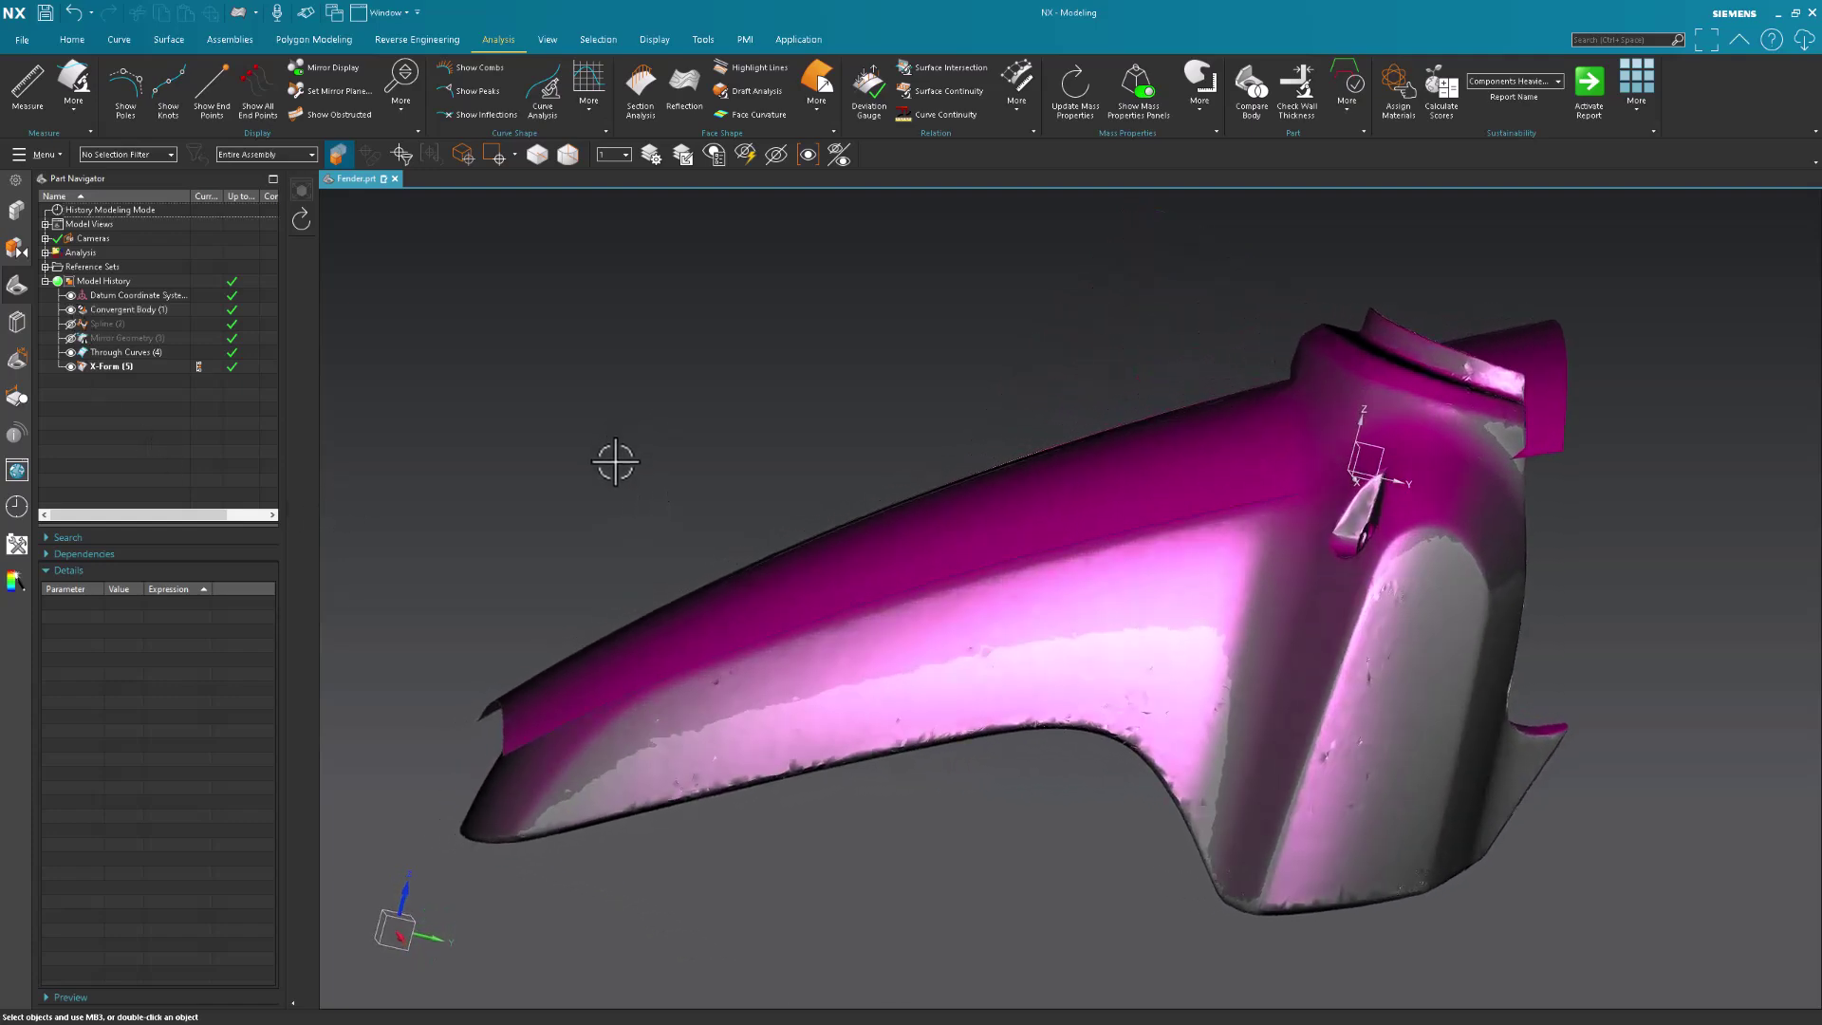
Reopen X-Form (5) with the Polygon method and a 25% micropositioning rate.
right_click_drag(611, 451, 616, 339)
middle_click_drag(603, 357, 452, 362)
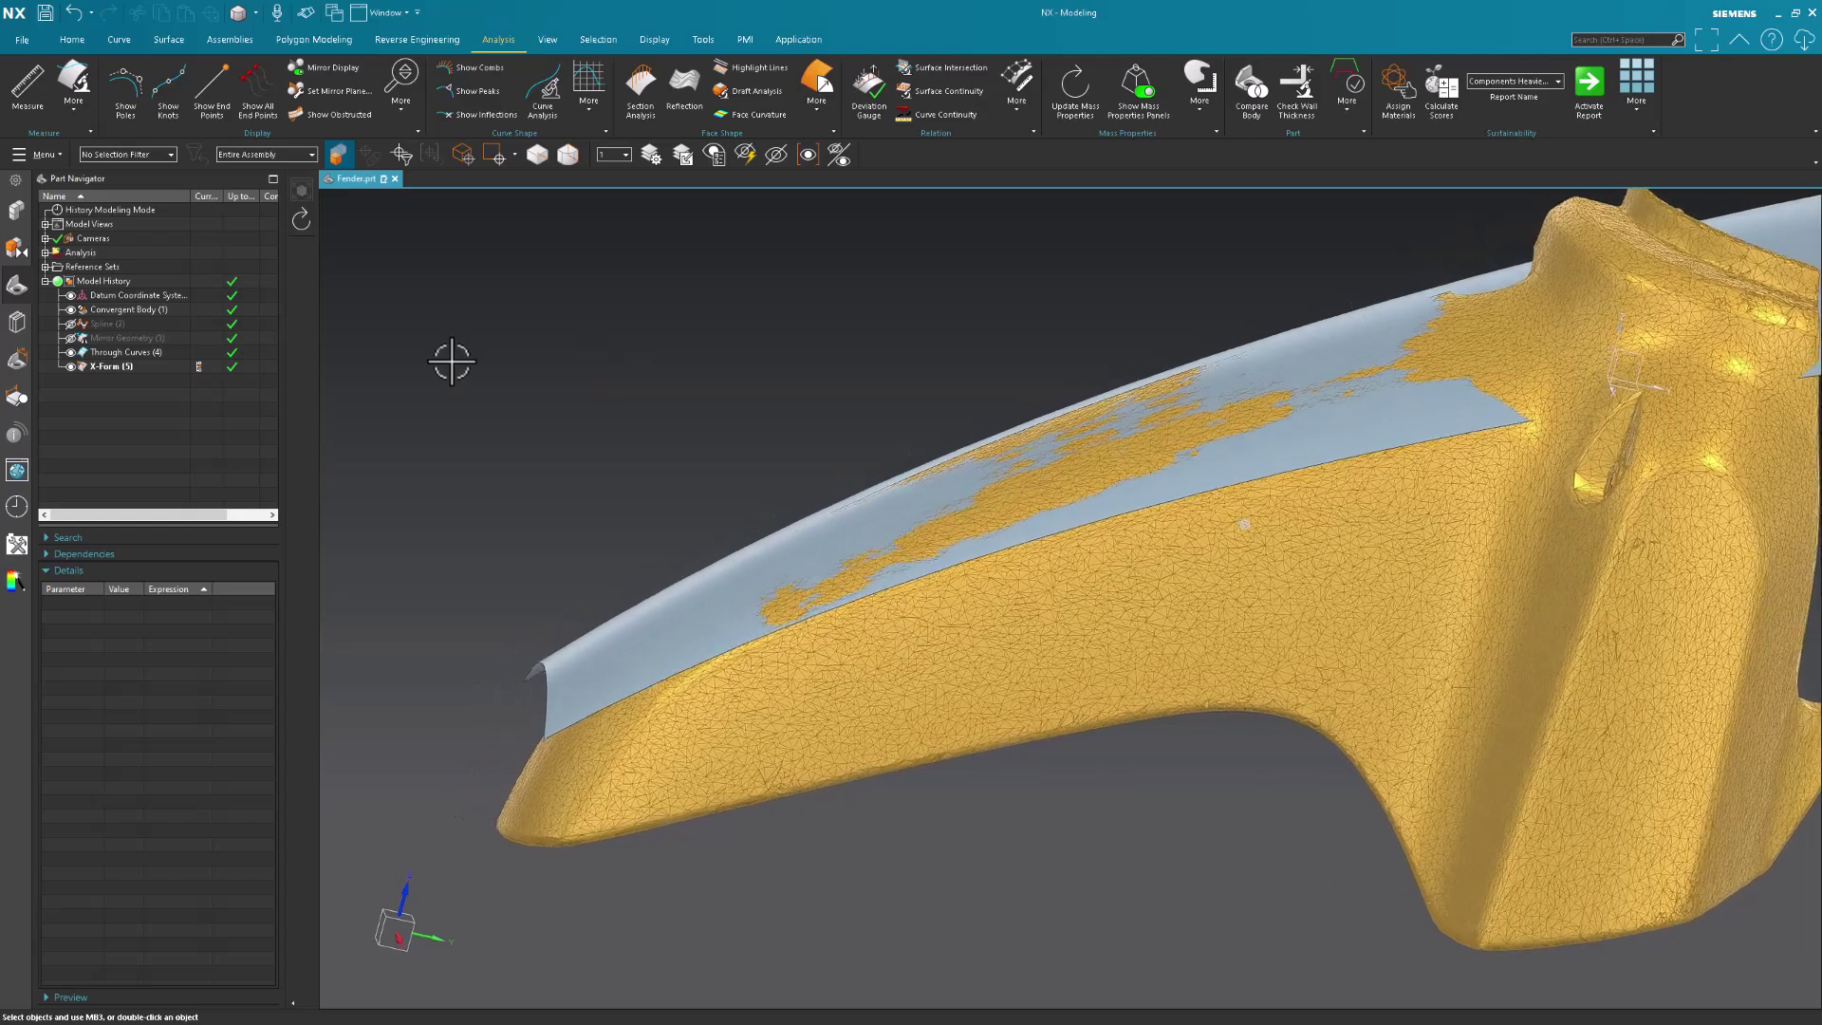
double_click(127, 368)
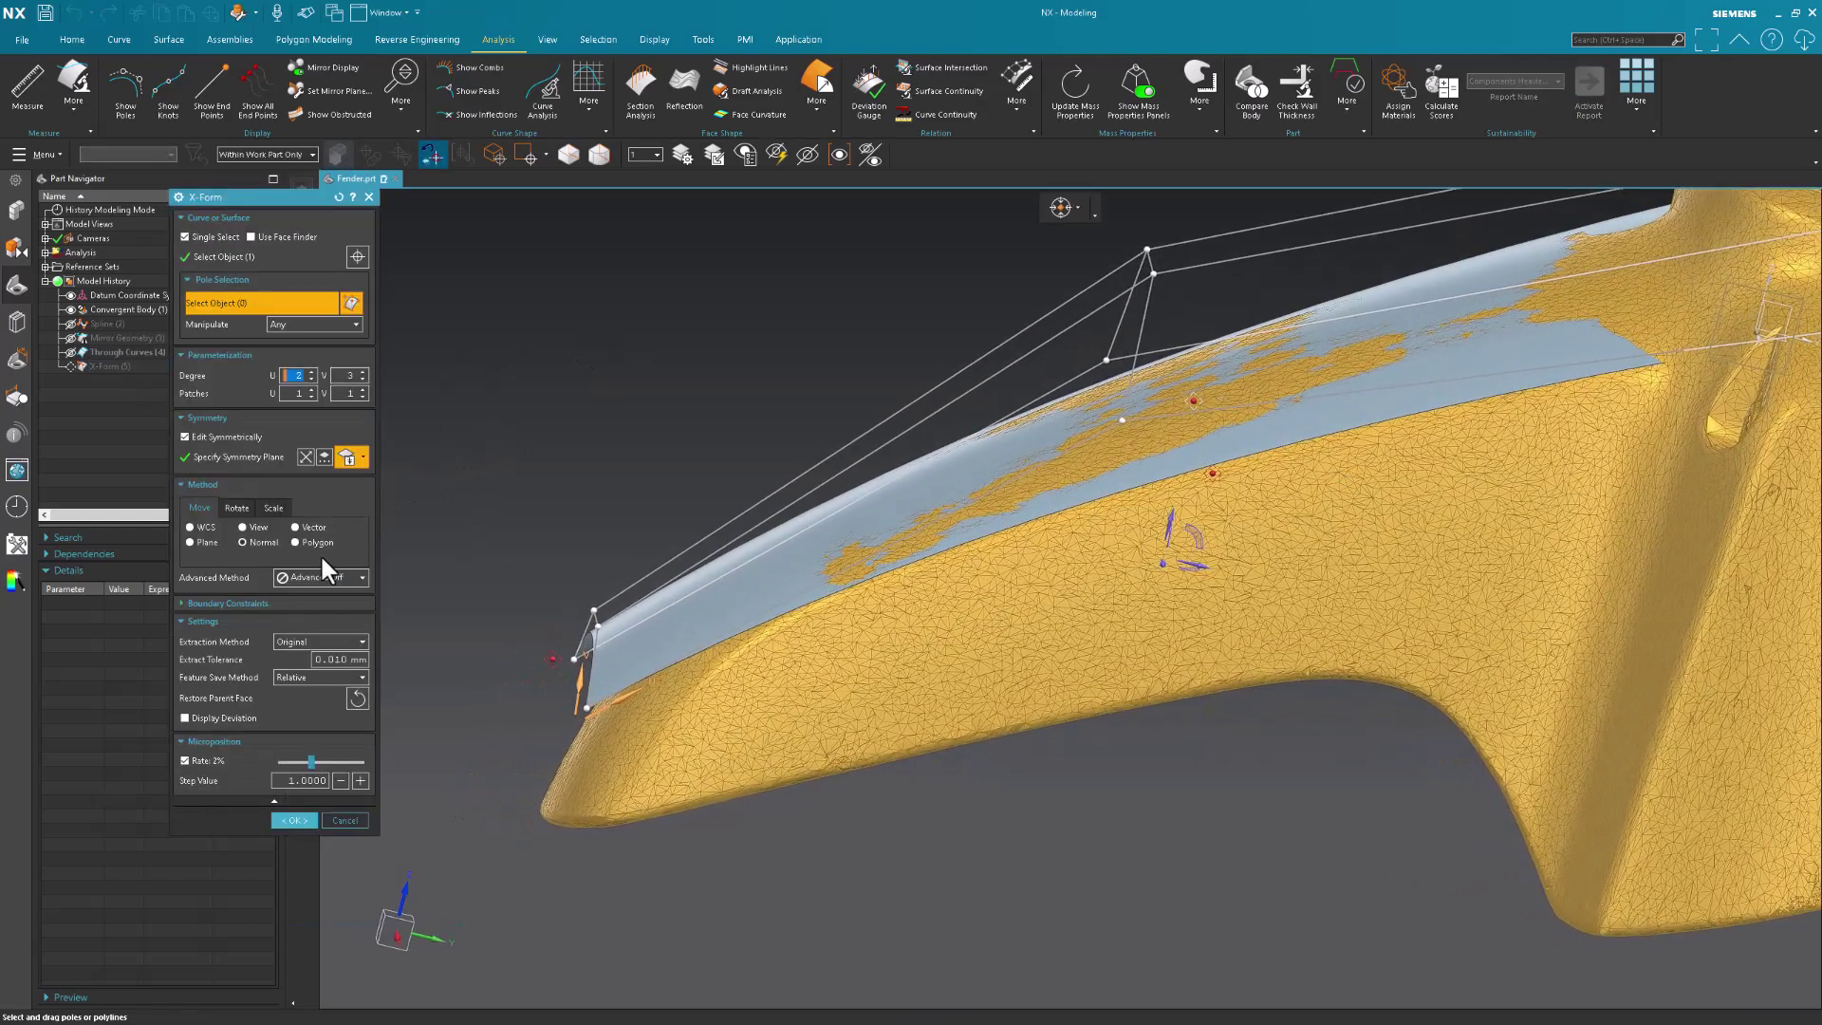
left_click(314, 541)
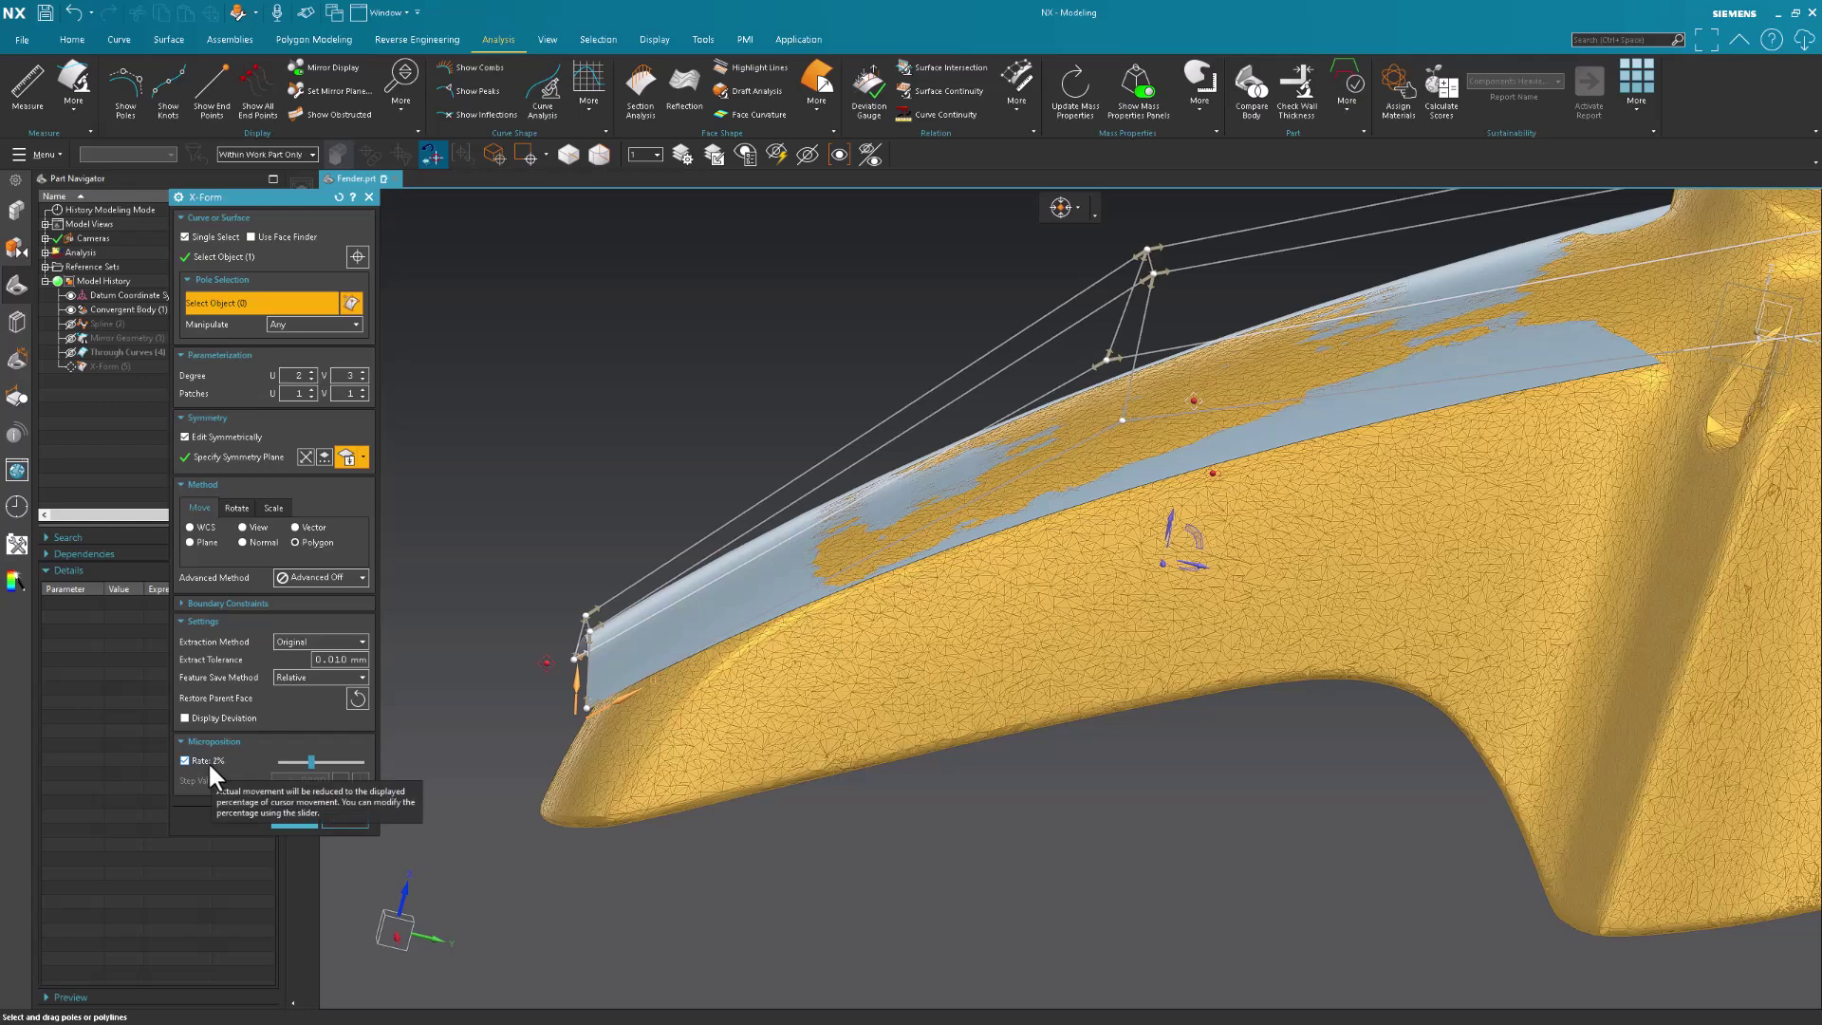
left_click_drag(311, 758, 378, 765)
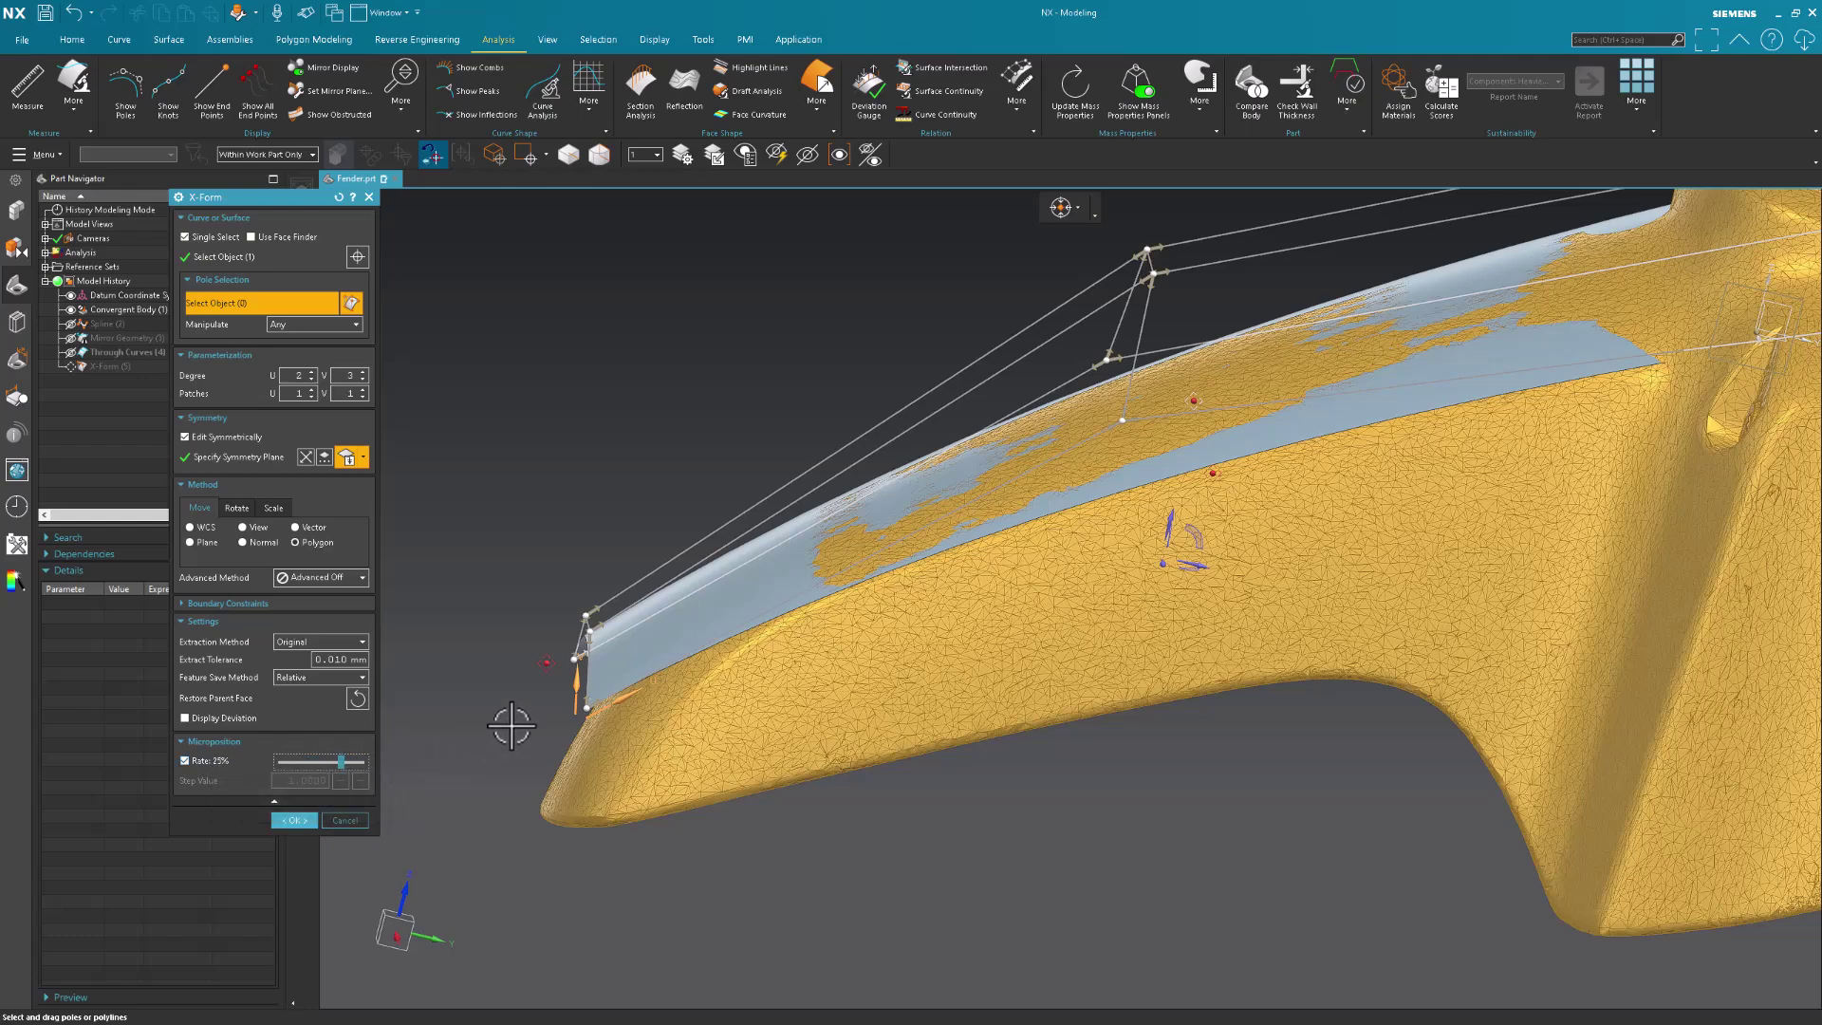
Shift the tip pole and corner pole rows left to fit the mesh.
left_click_drag(577, 641, 494, 669)
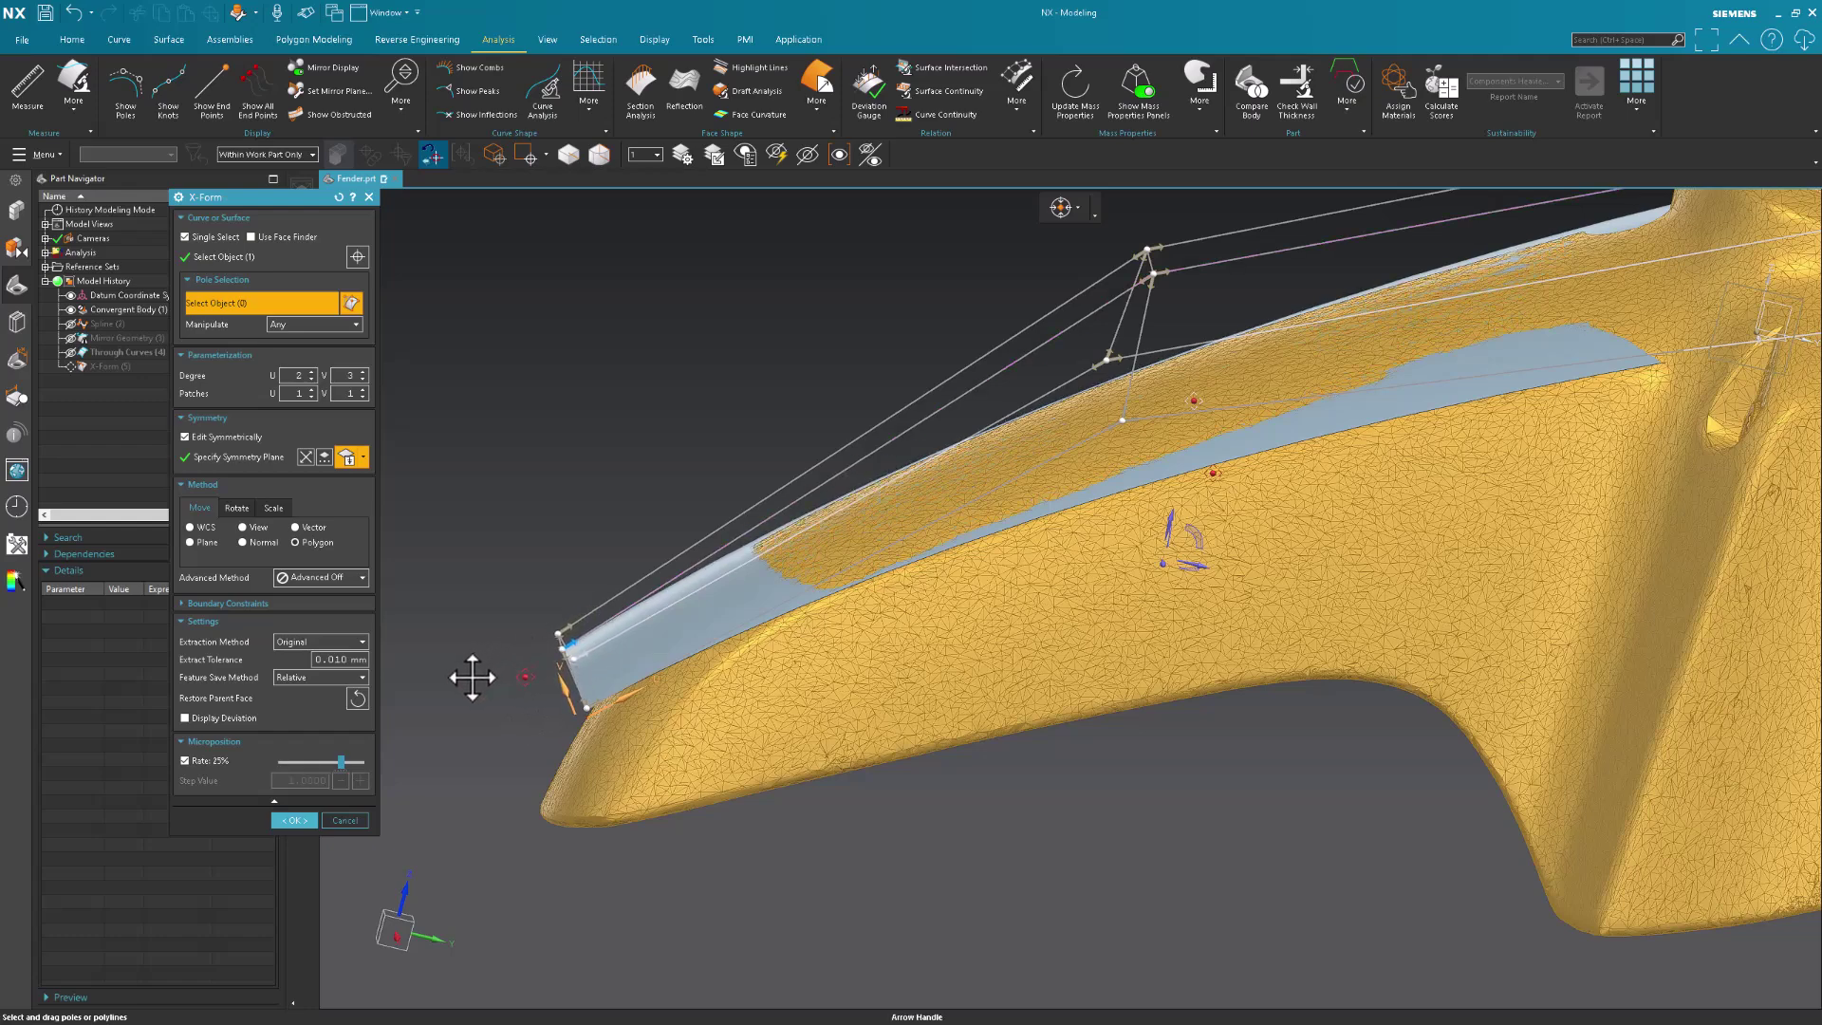
scroll(749, 704, "up", 5)
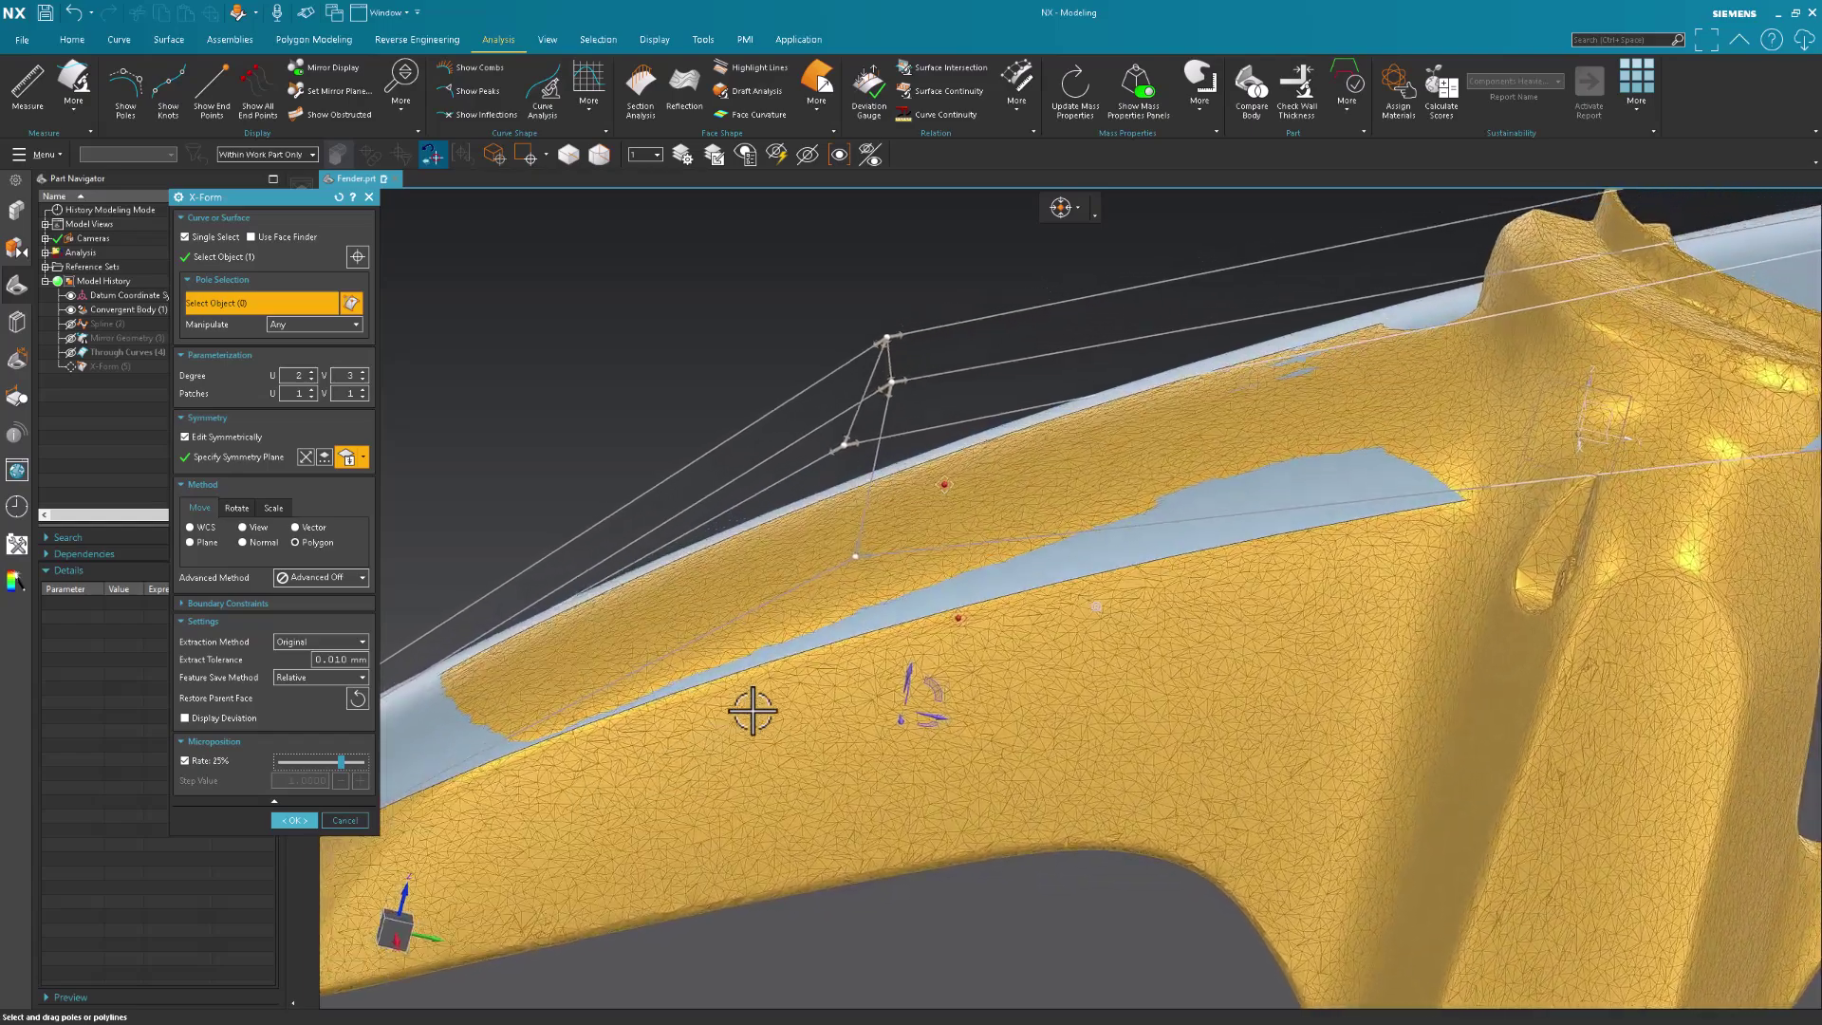
left_click_drag(899, 387, 546, 572)
scroll(701, 586, "down", 5)
middle_click_drag(700, 586, 1590, 423)
scroll(1590, 423, "up", 3)
left_click_drag(1453, 495, 1251, 522)
middle_click_drag(1212, 521, 1273, 480)
left_click_drag(1355, 491, 1231, 482)
middle_click_drag(1209, 455, 377, 489)
Switch to Normal at 5% rate, push poles down onto the mesh, and raise the top pole.
left_click(244, 544)
left_click_drag(709, 448, 709, 494)
middle_click_drag(710, 495, 756, 598)
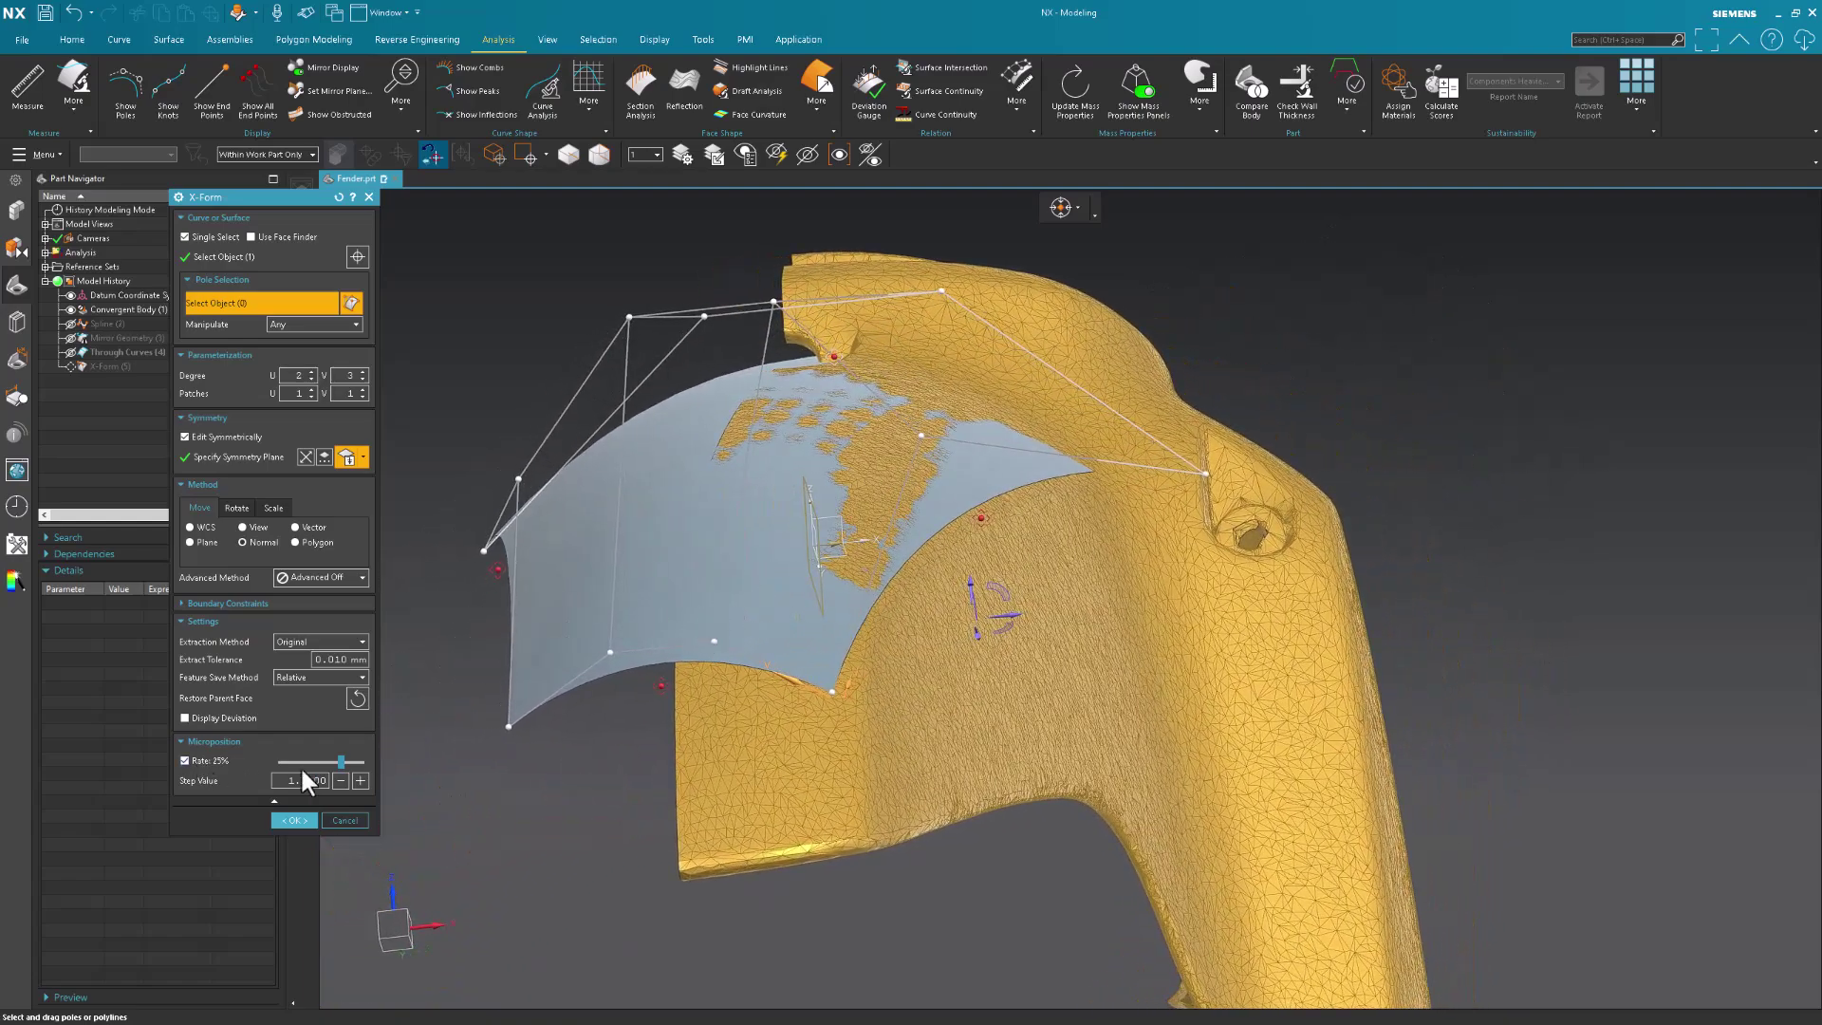
left_click_drag(282, 762, 319, 760)
scroll(657, 603, "up", 3)
scroll(657, 603, "up", 2)
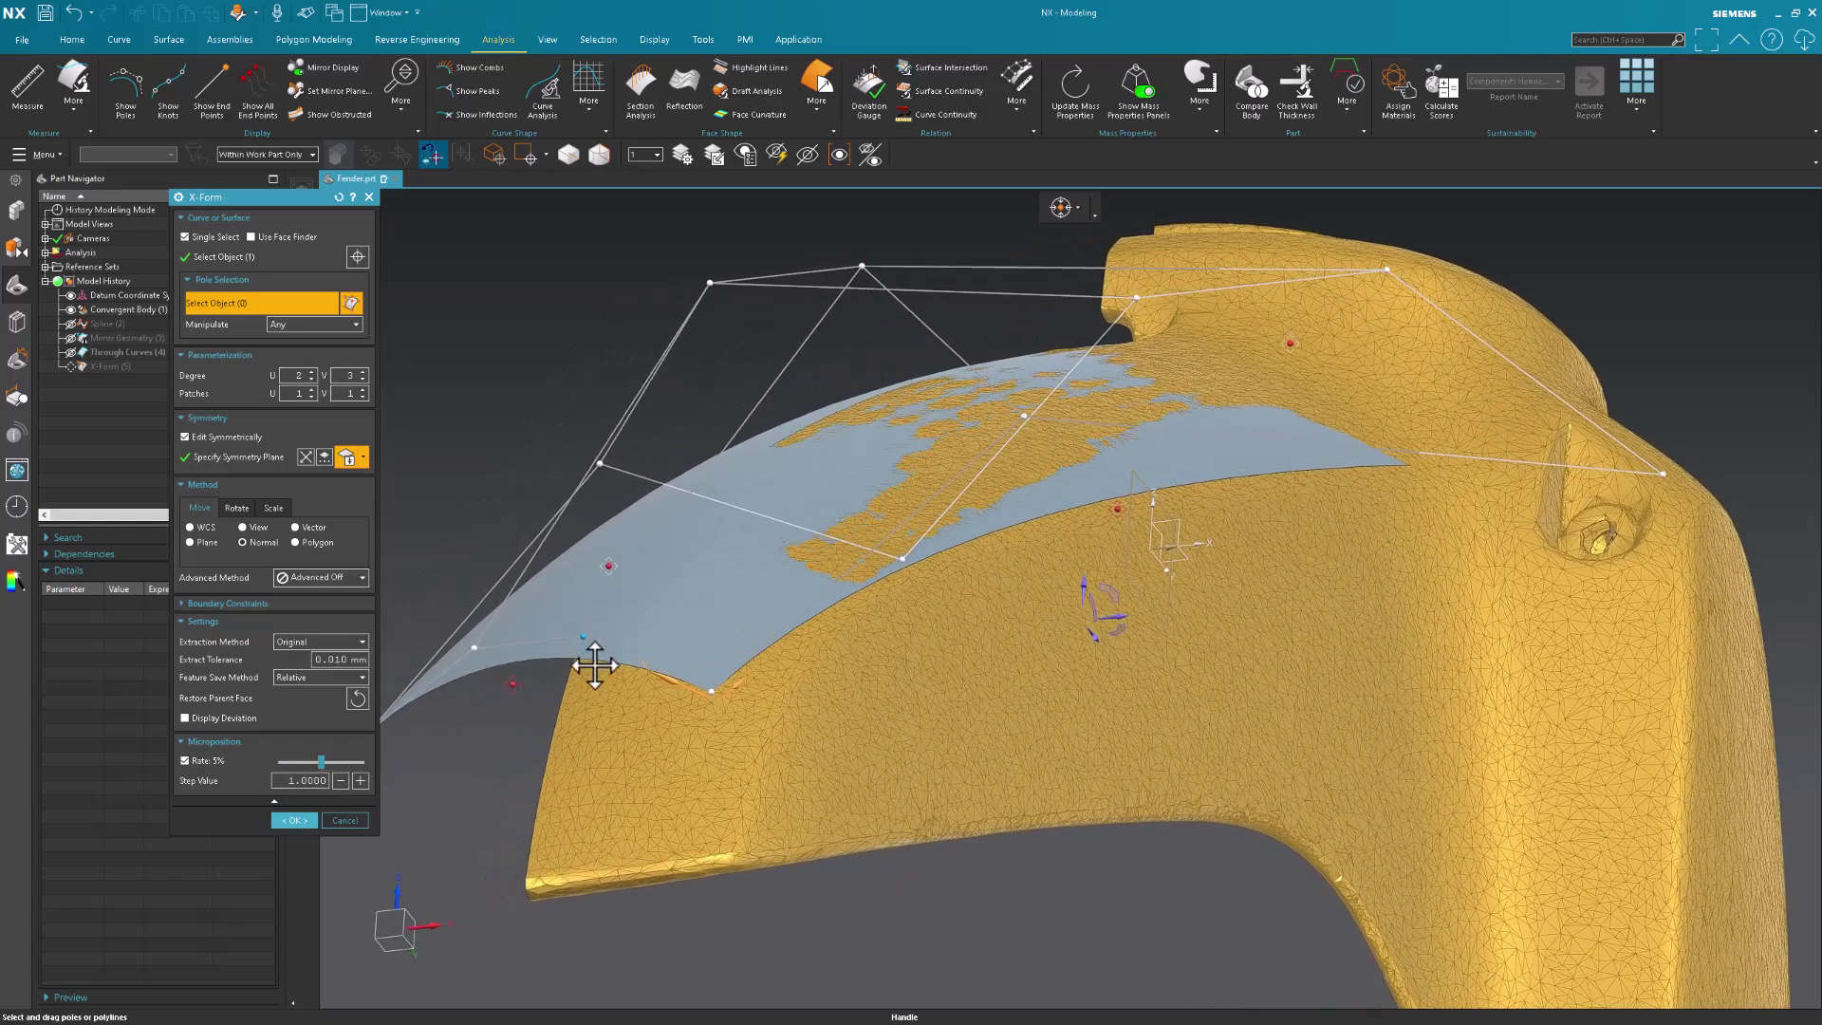
left_click_drag(594, 669, 595, 718)
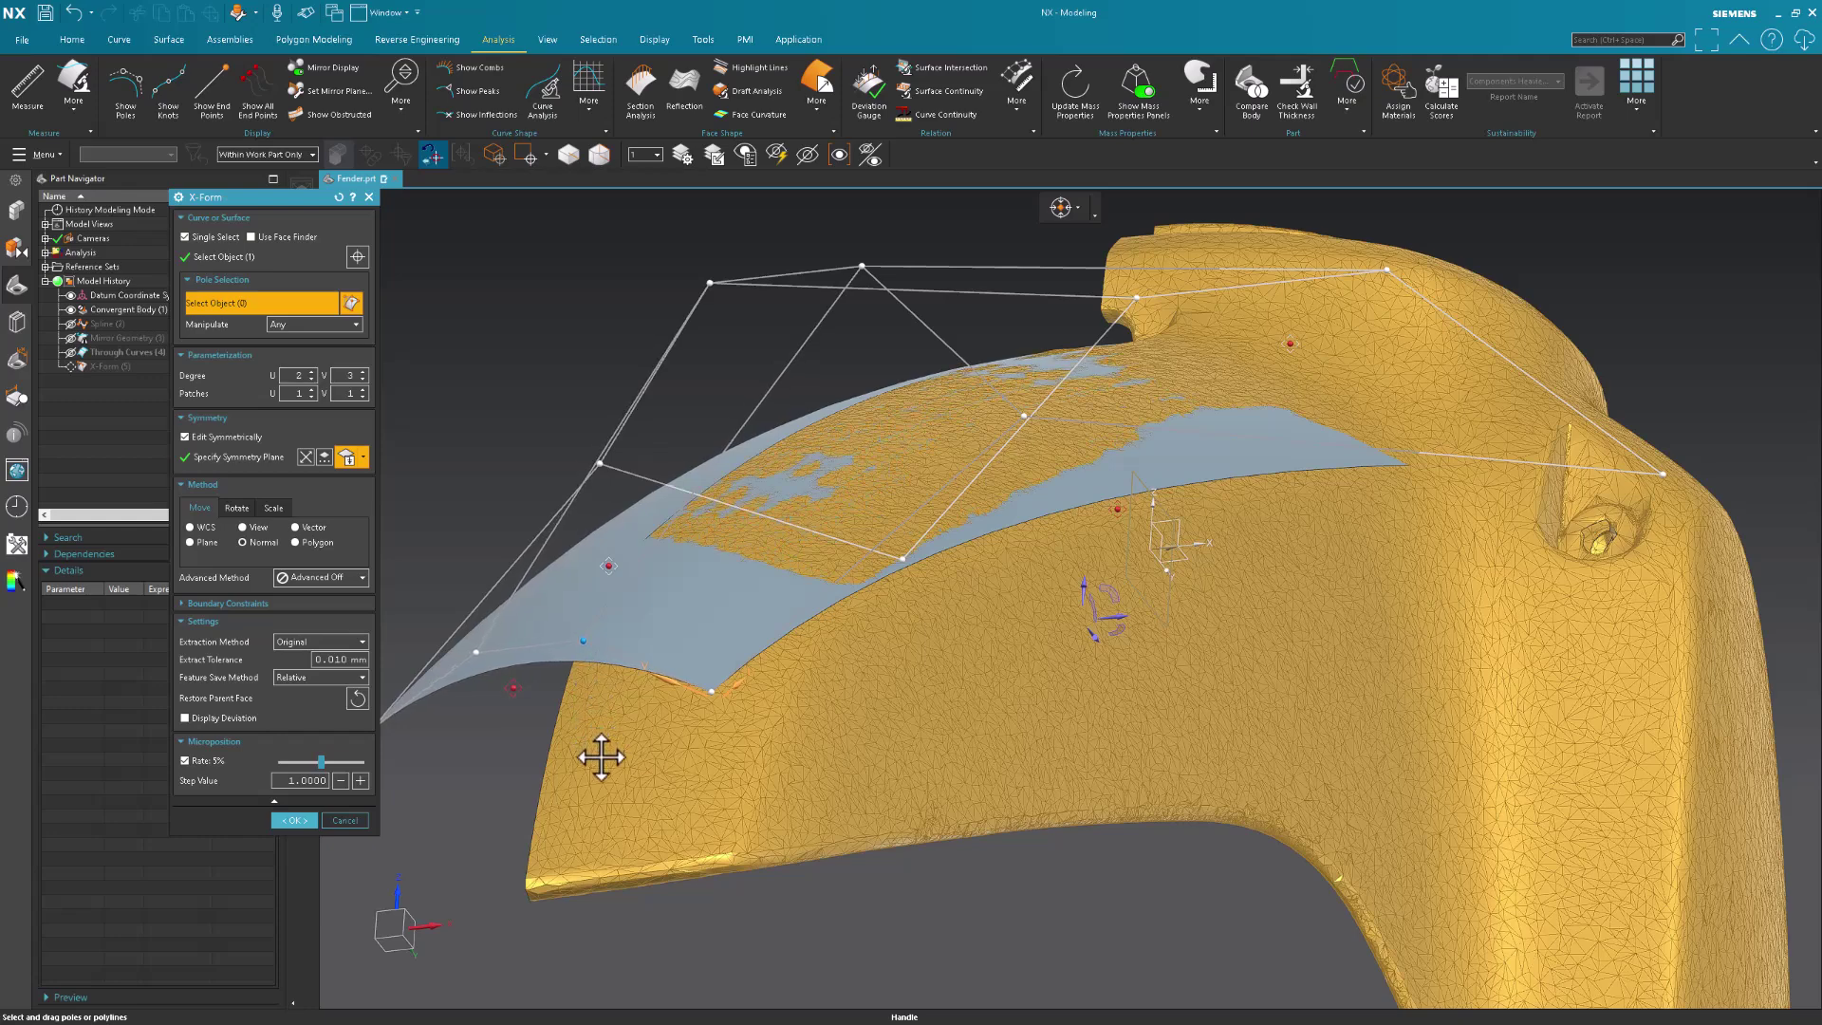
middle_click_drag(772, 631, 885, 280)
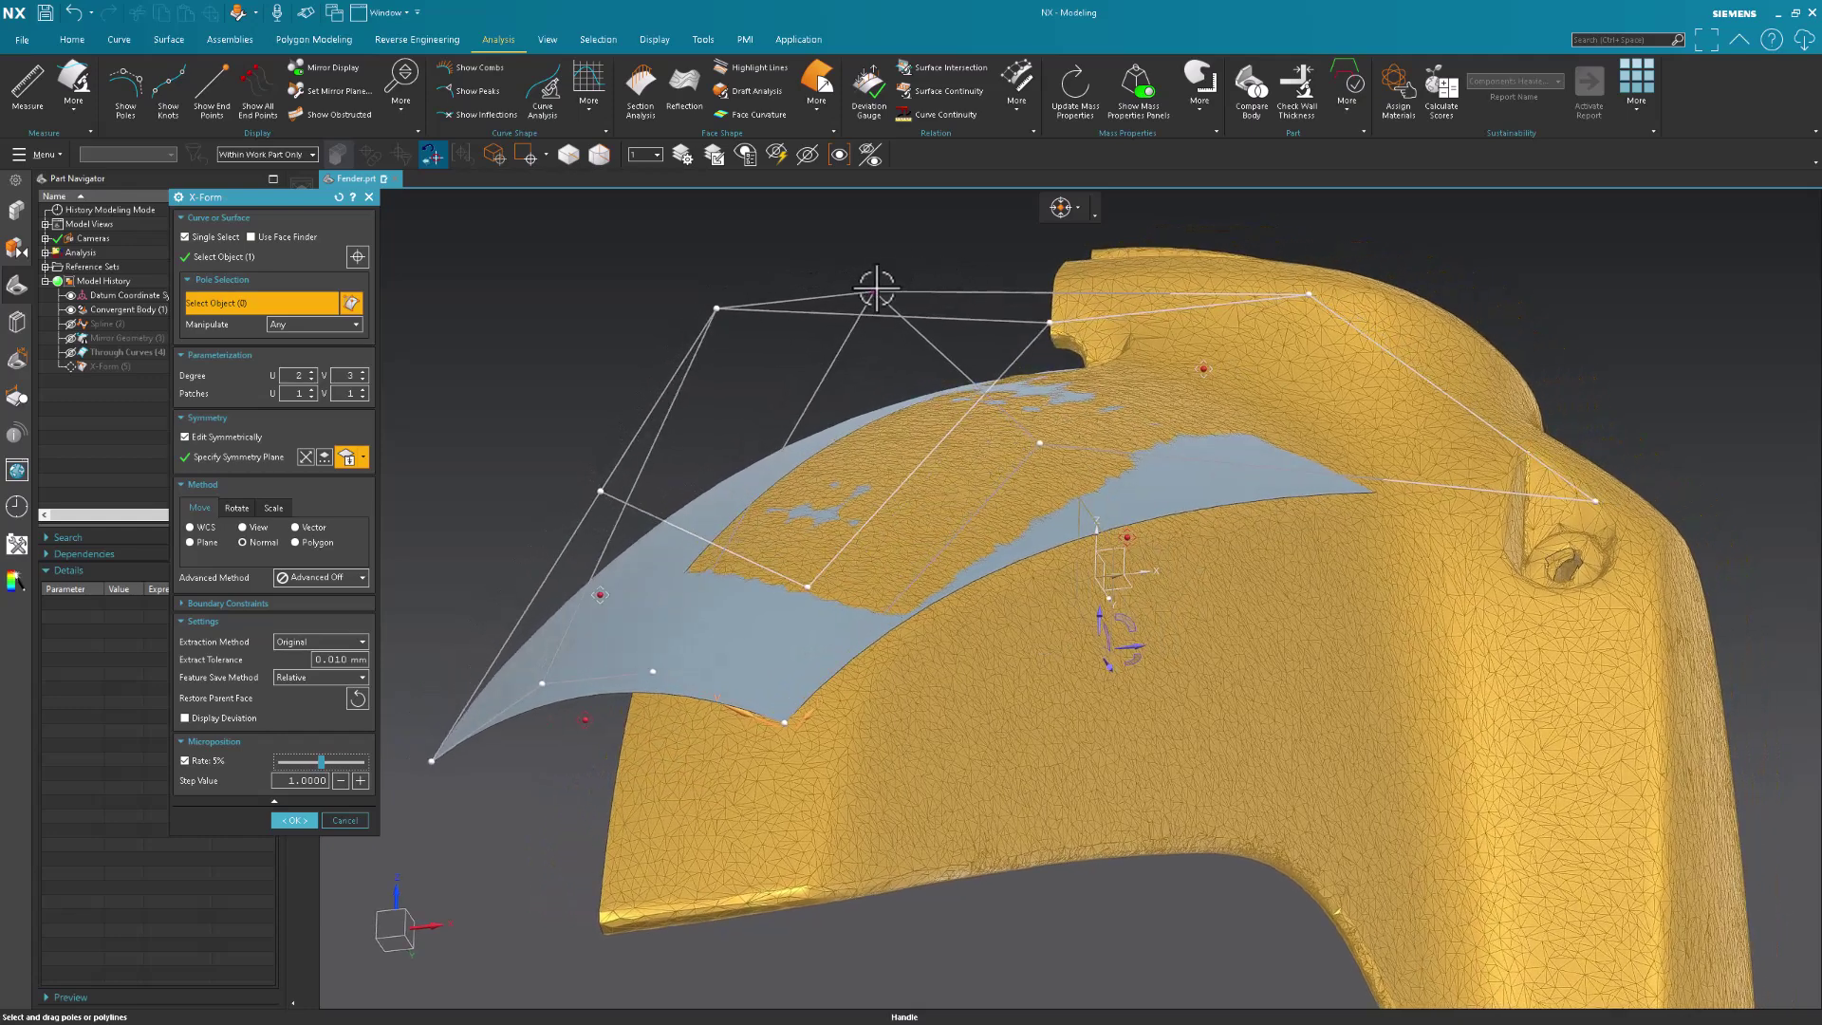
left_click_drag(876, 288, 868, 235)
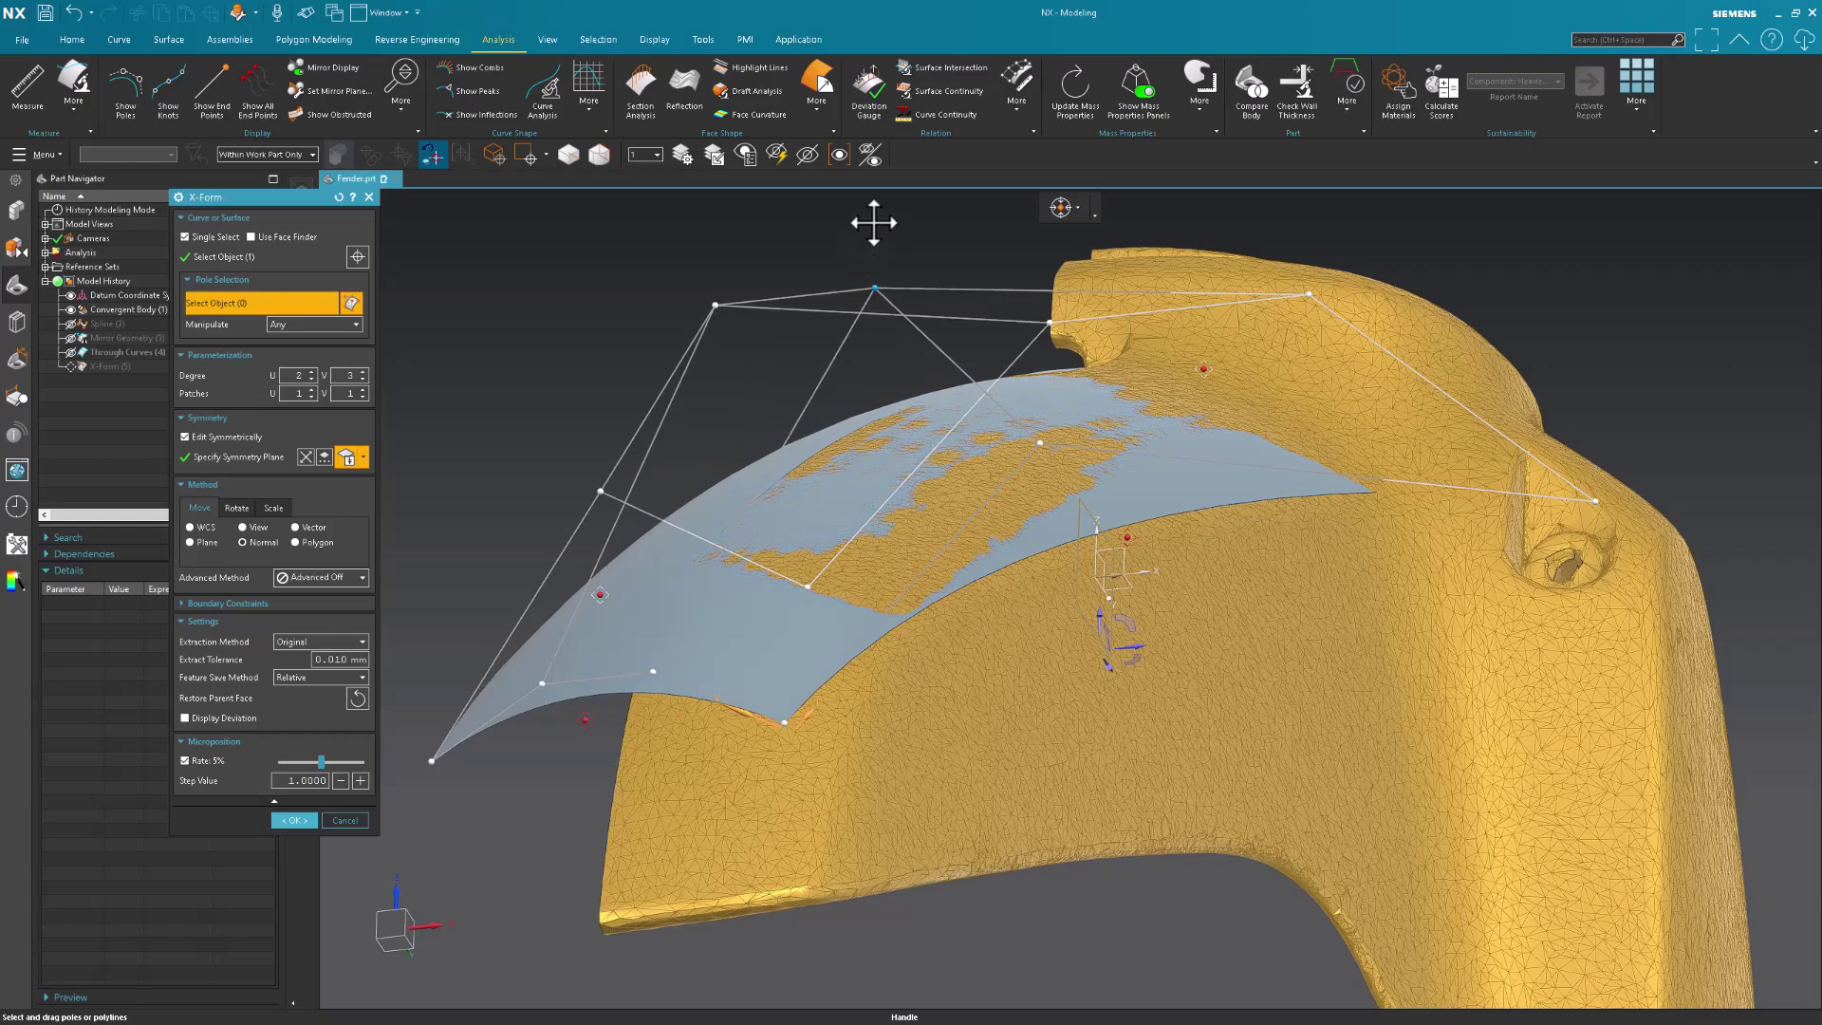
middle_click_drag(1126, 475, 1446, 272)
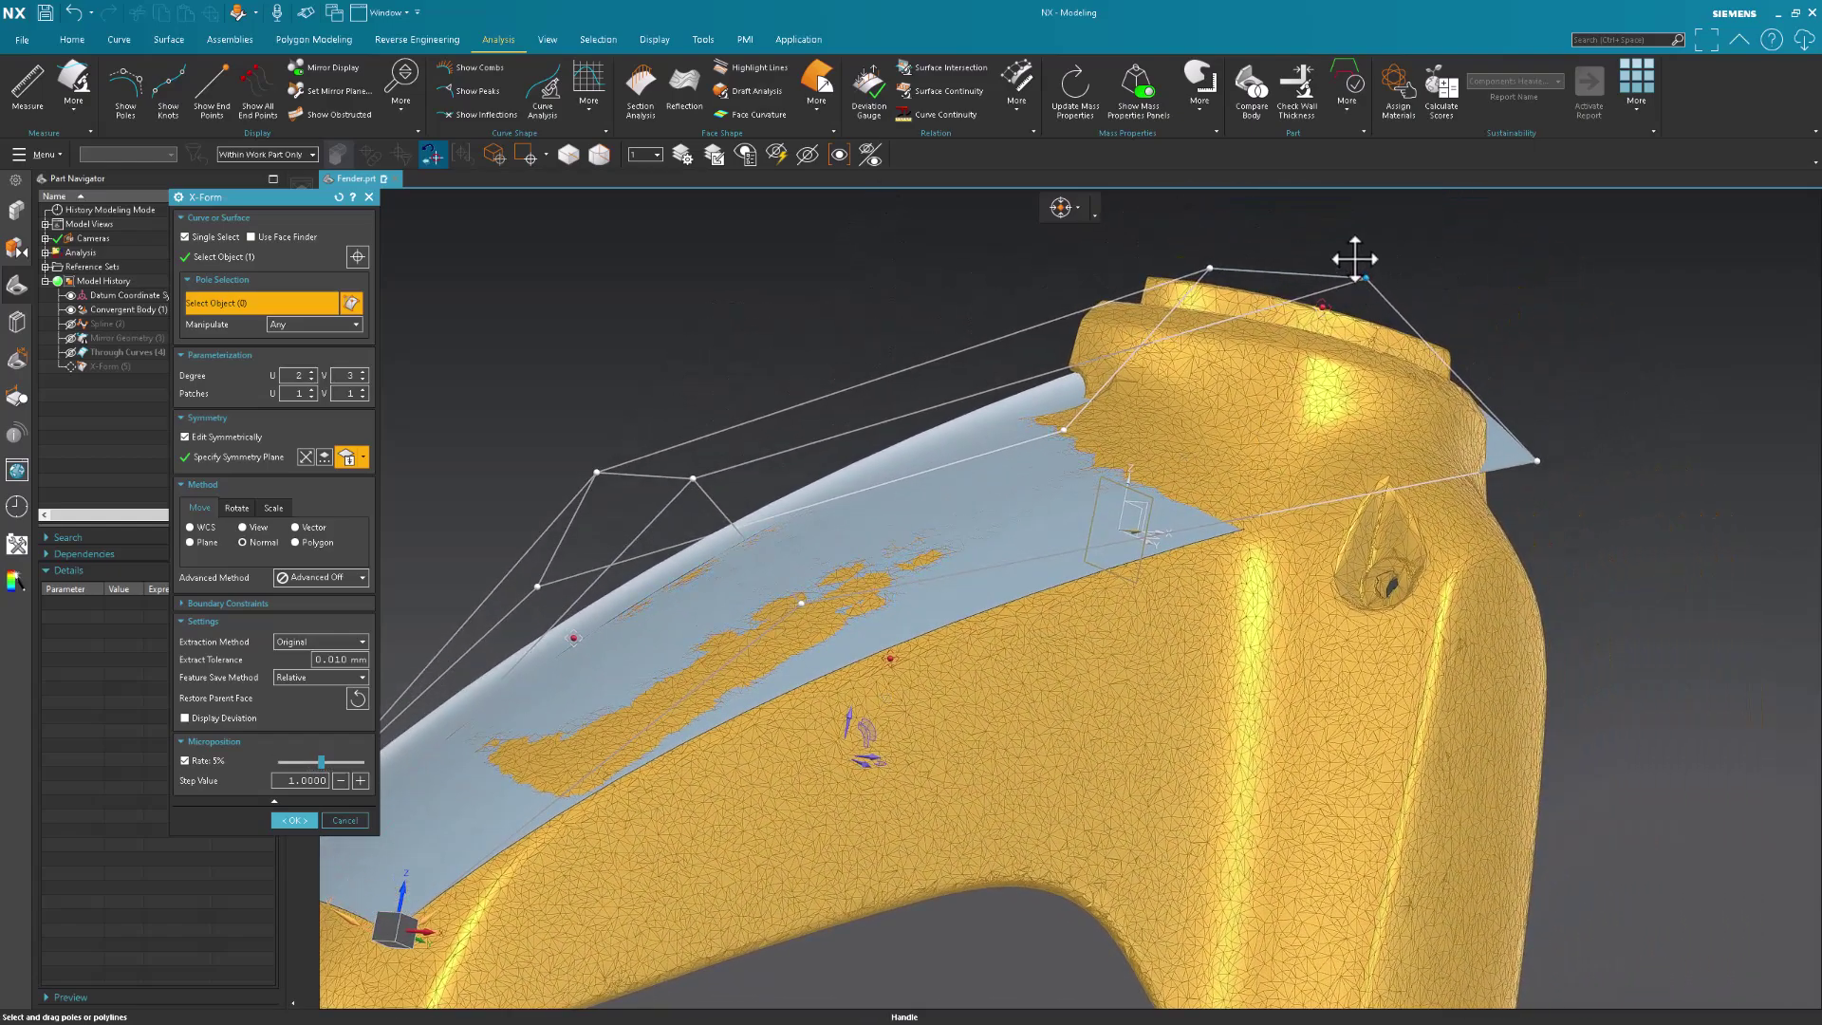
left_click_drag(699, 480, 698, 487)
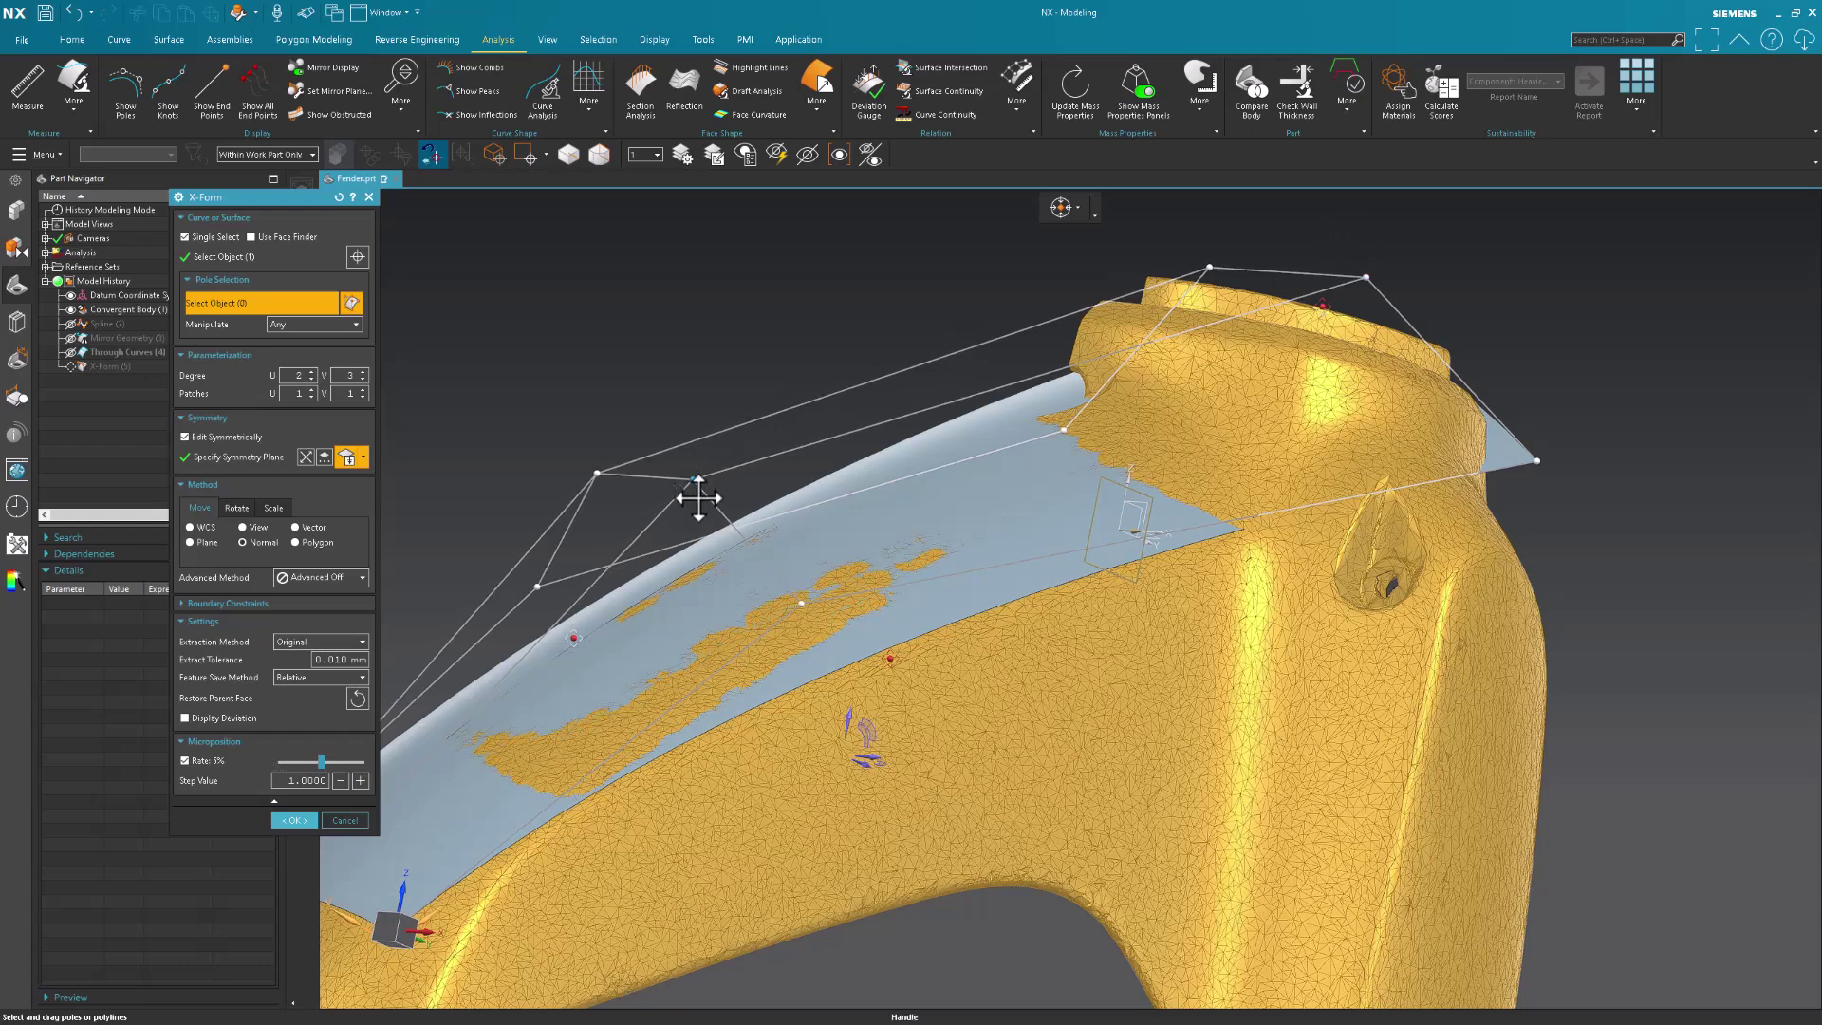
Commit the X-Form, switch to reflection shading, and hide Convergent Body (1).
middle_click(712, 332)
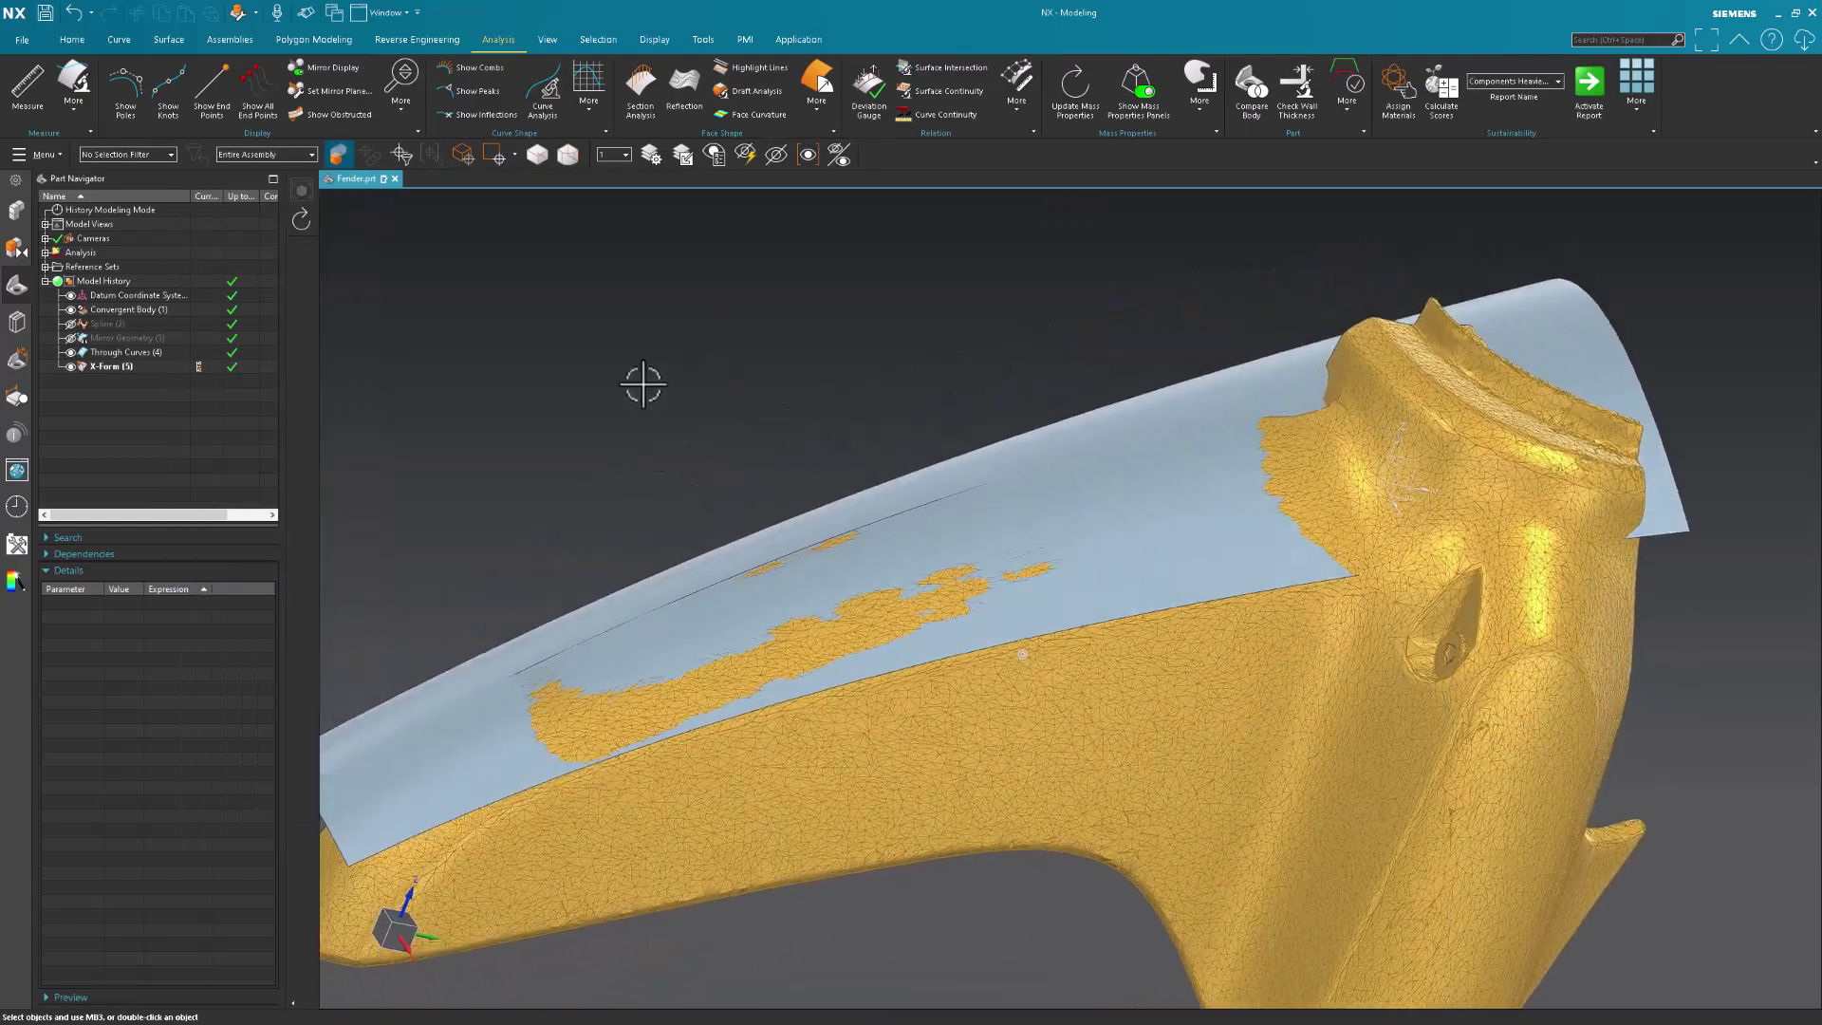
right_click_drag(541, 432, 613, 518)
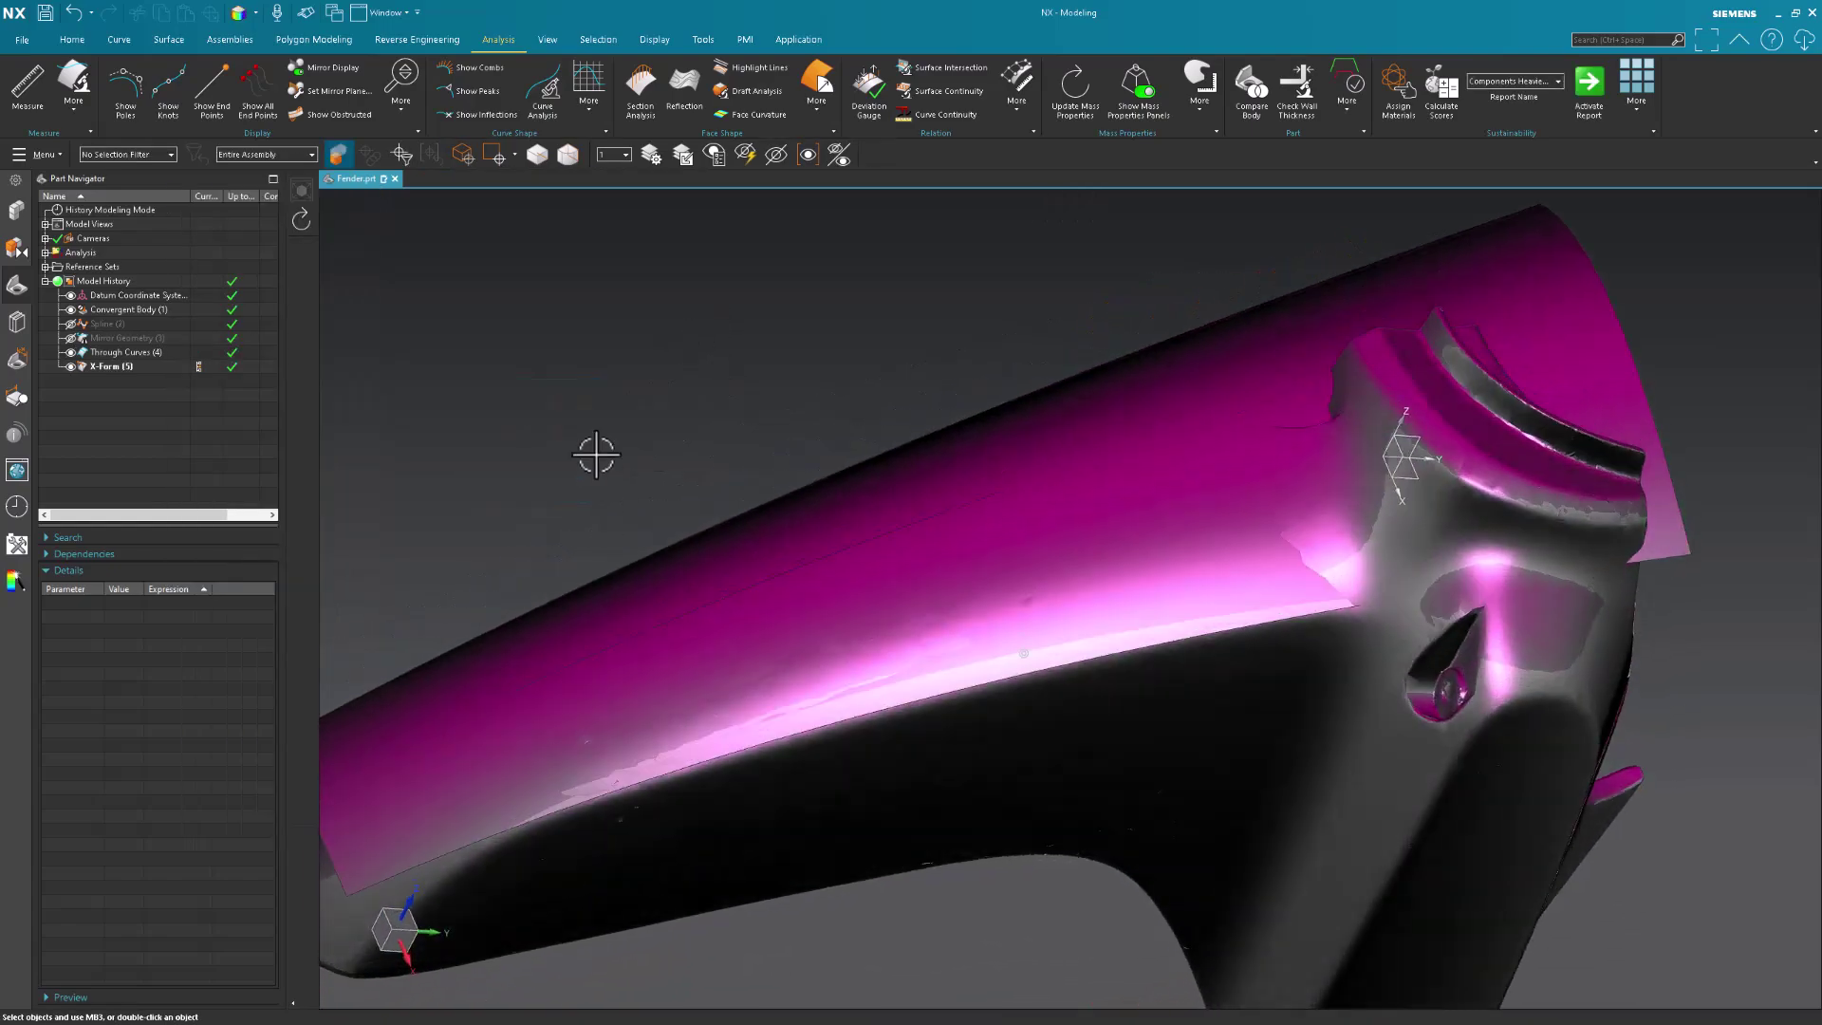
left_click(71, 309)
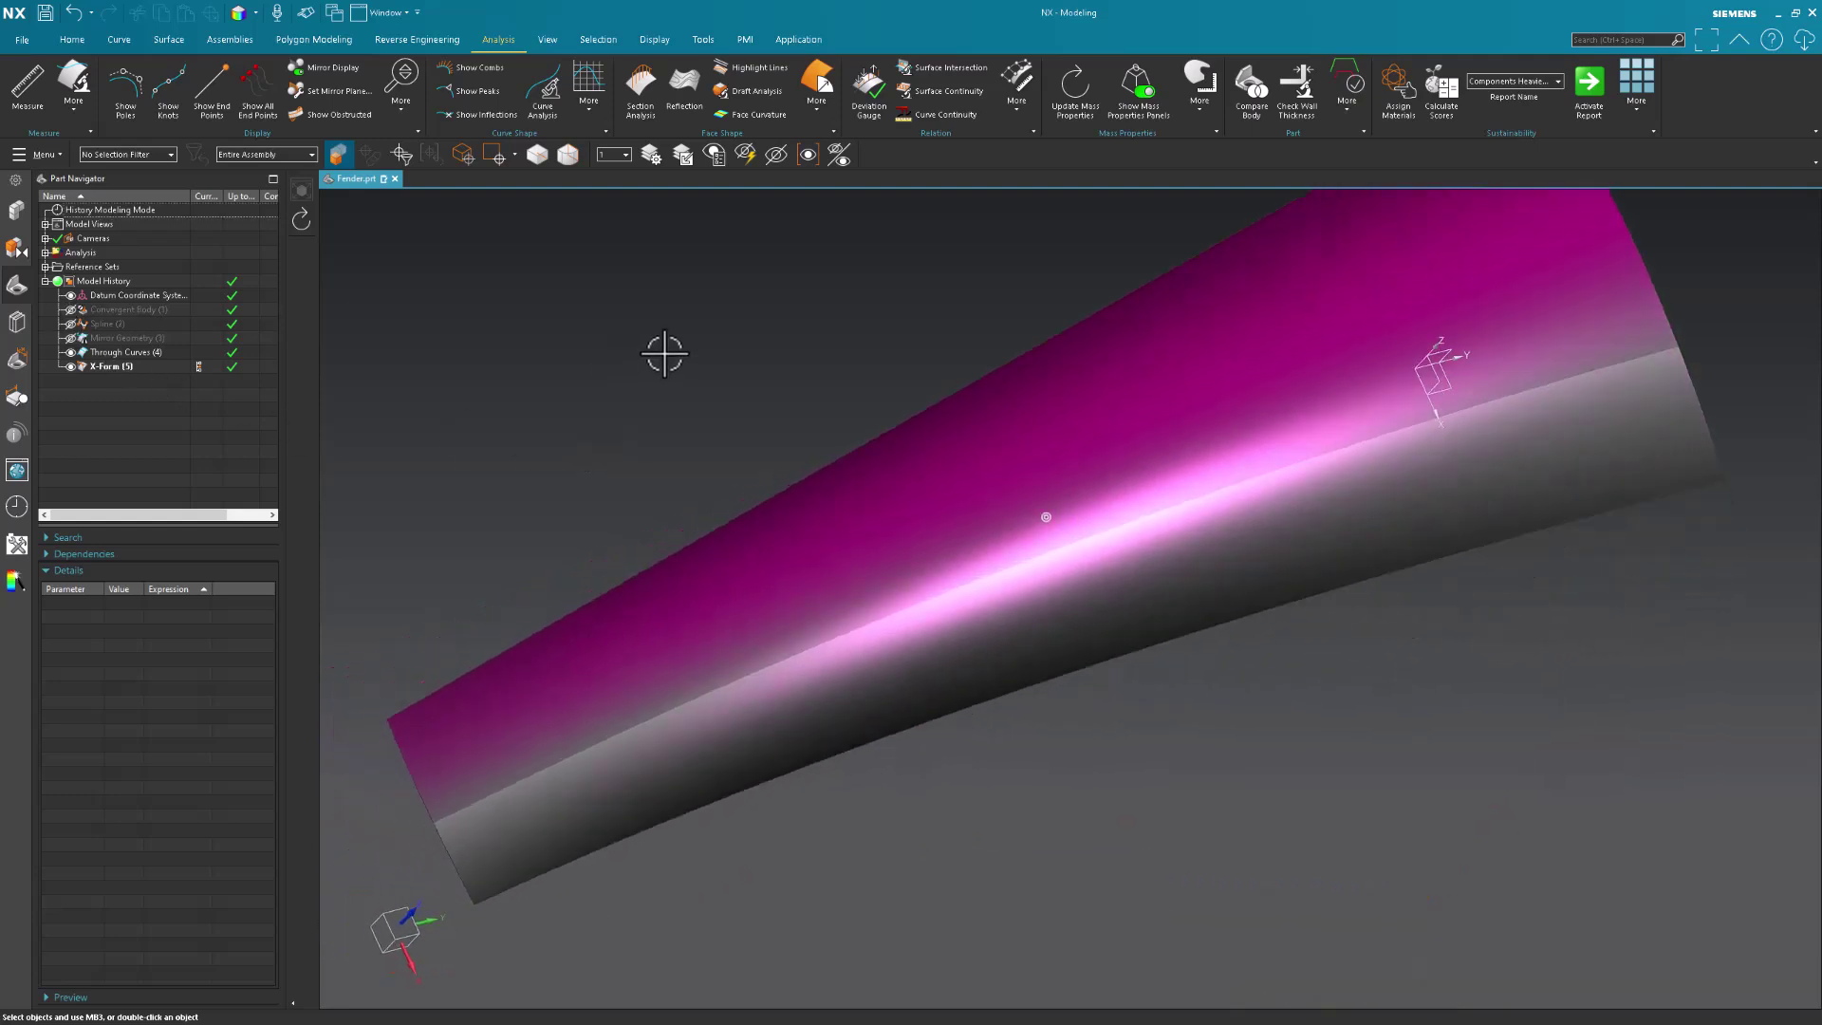
Inspect the reflection highlights from several angles and Front view, then show the mesh again.
mouse_move(709, 449)
middle_mouse_down()
mouse_move(895, 744)
mouse_move(826, 675)
mouse_move(589, 696)
mouse_move(704, 749)
mouse_move(1489, 664)
mouse_move(1598, 582)
mouse_move(427, 532)
middle_mouse_up()
left_click(610, 570)
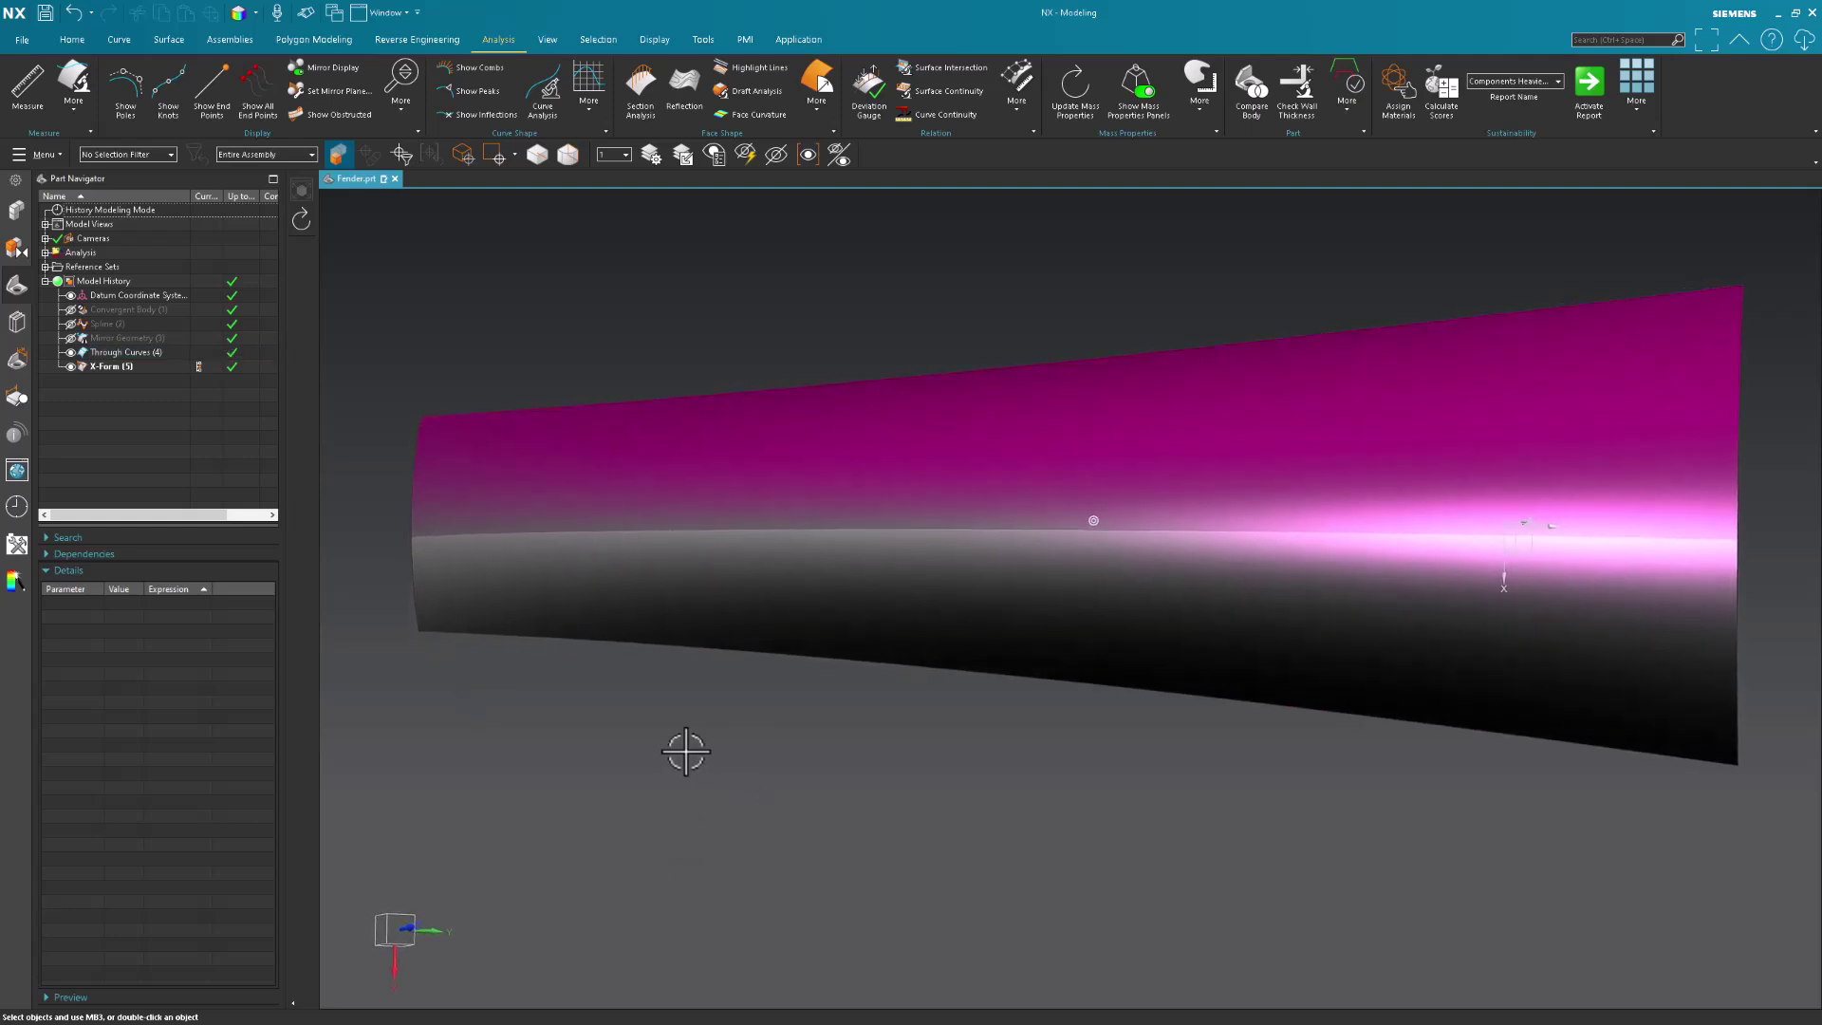
middle_click_drag(469, 729, 612, 720)
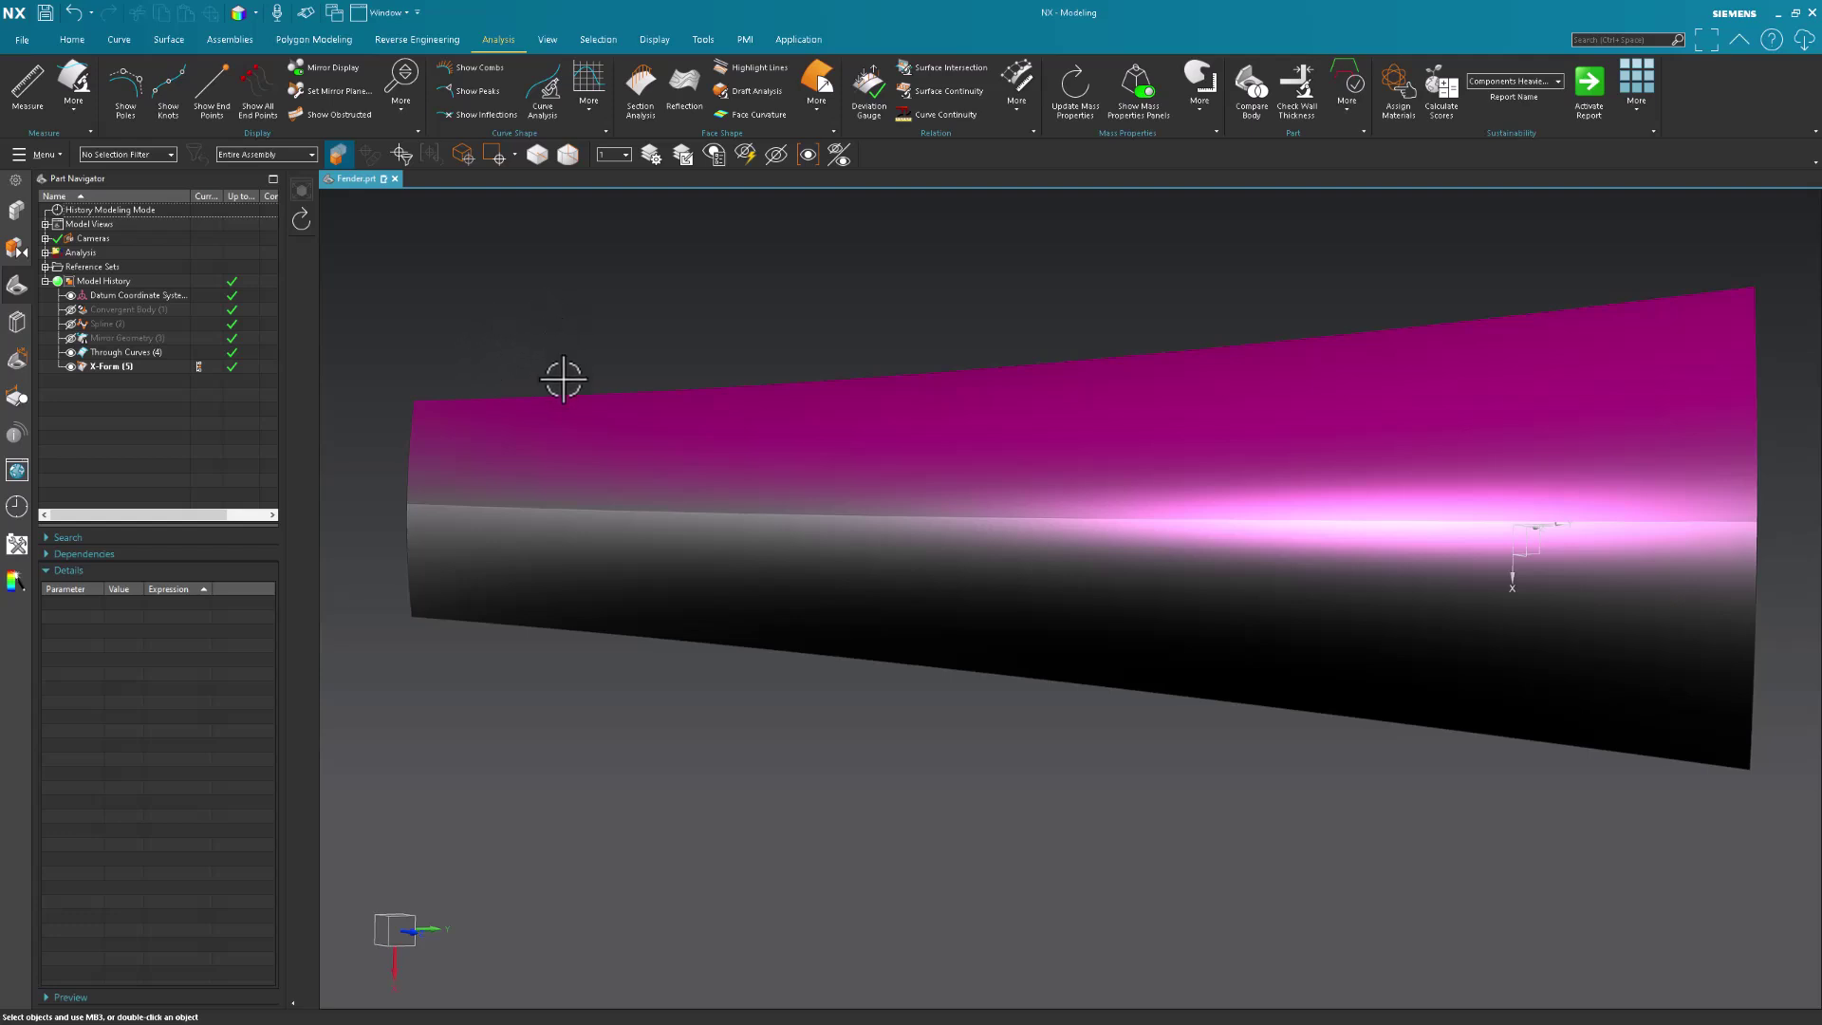
mouse_move(587, 657)
middle_mouse_down()
mouse_move(611, 407)
mouse_move(680, 740)
mouse_move(1212, 765)
mouse_move(1120, 492)
middle_mouse_up()
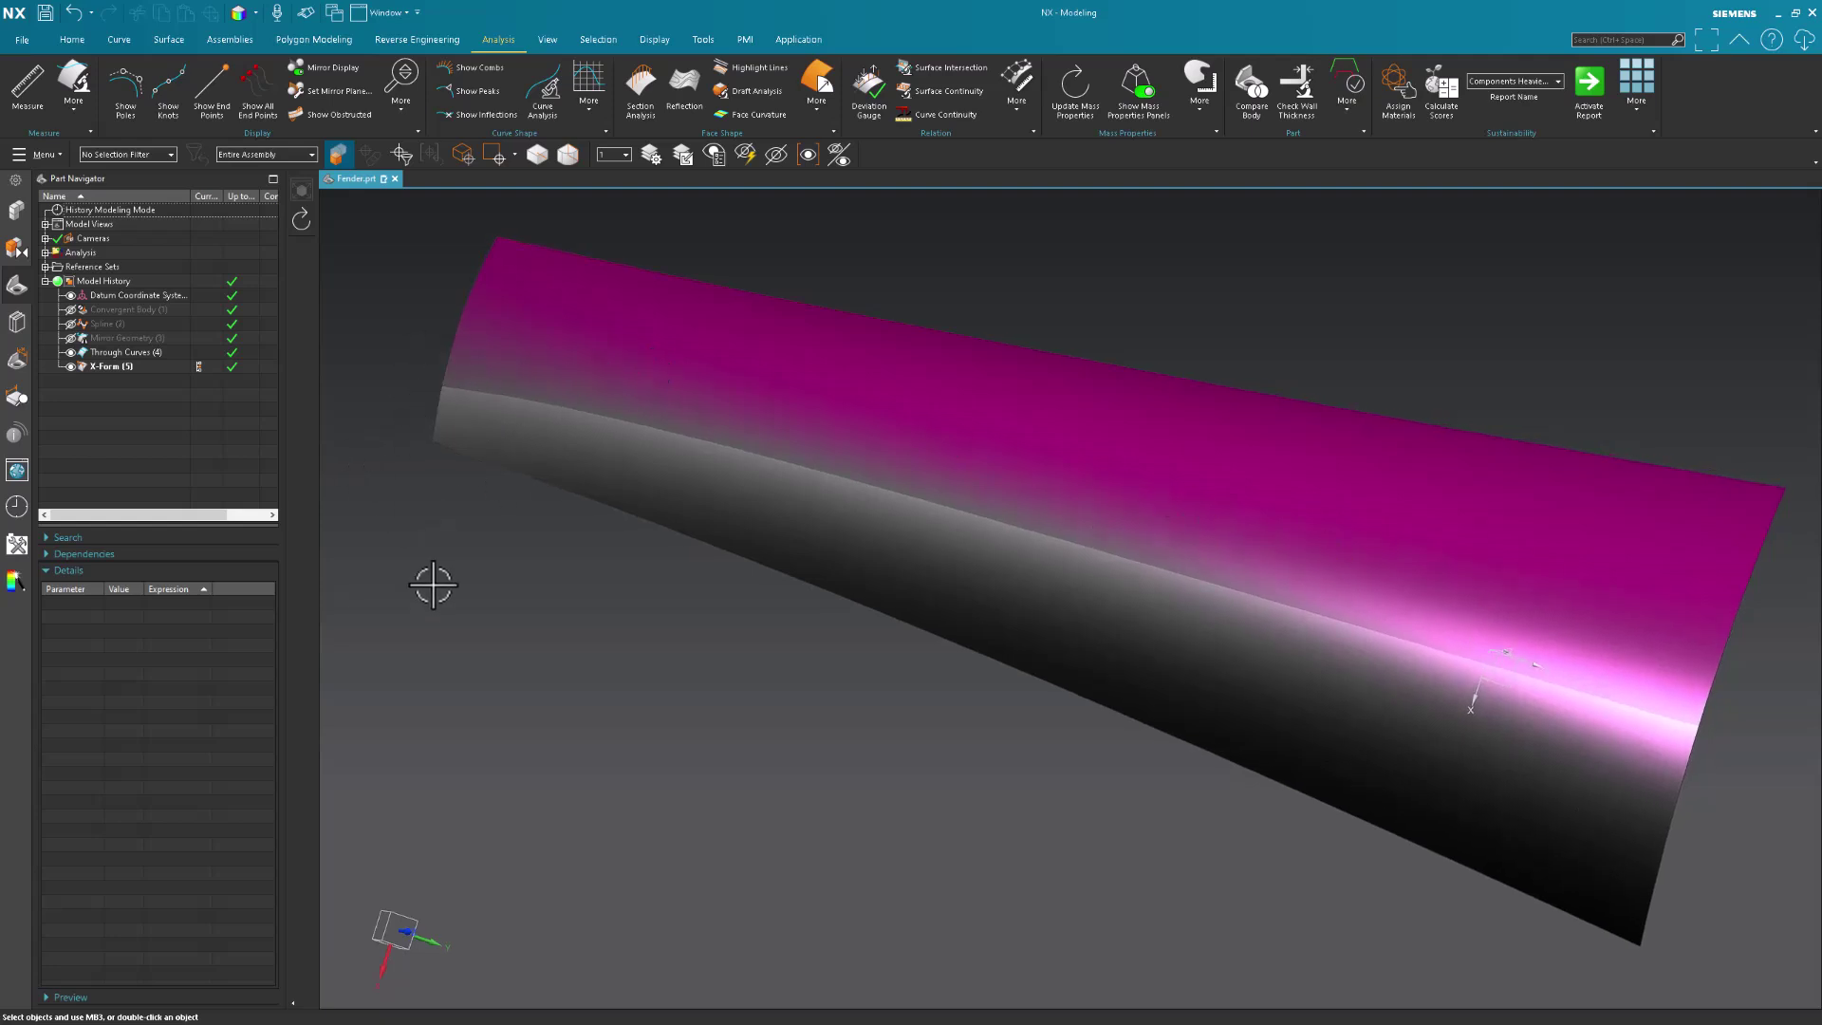
middle_click_drag(433, 585, 741, 726)
key("ctrl+alt+f")
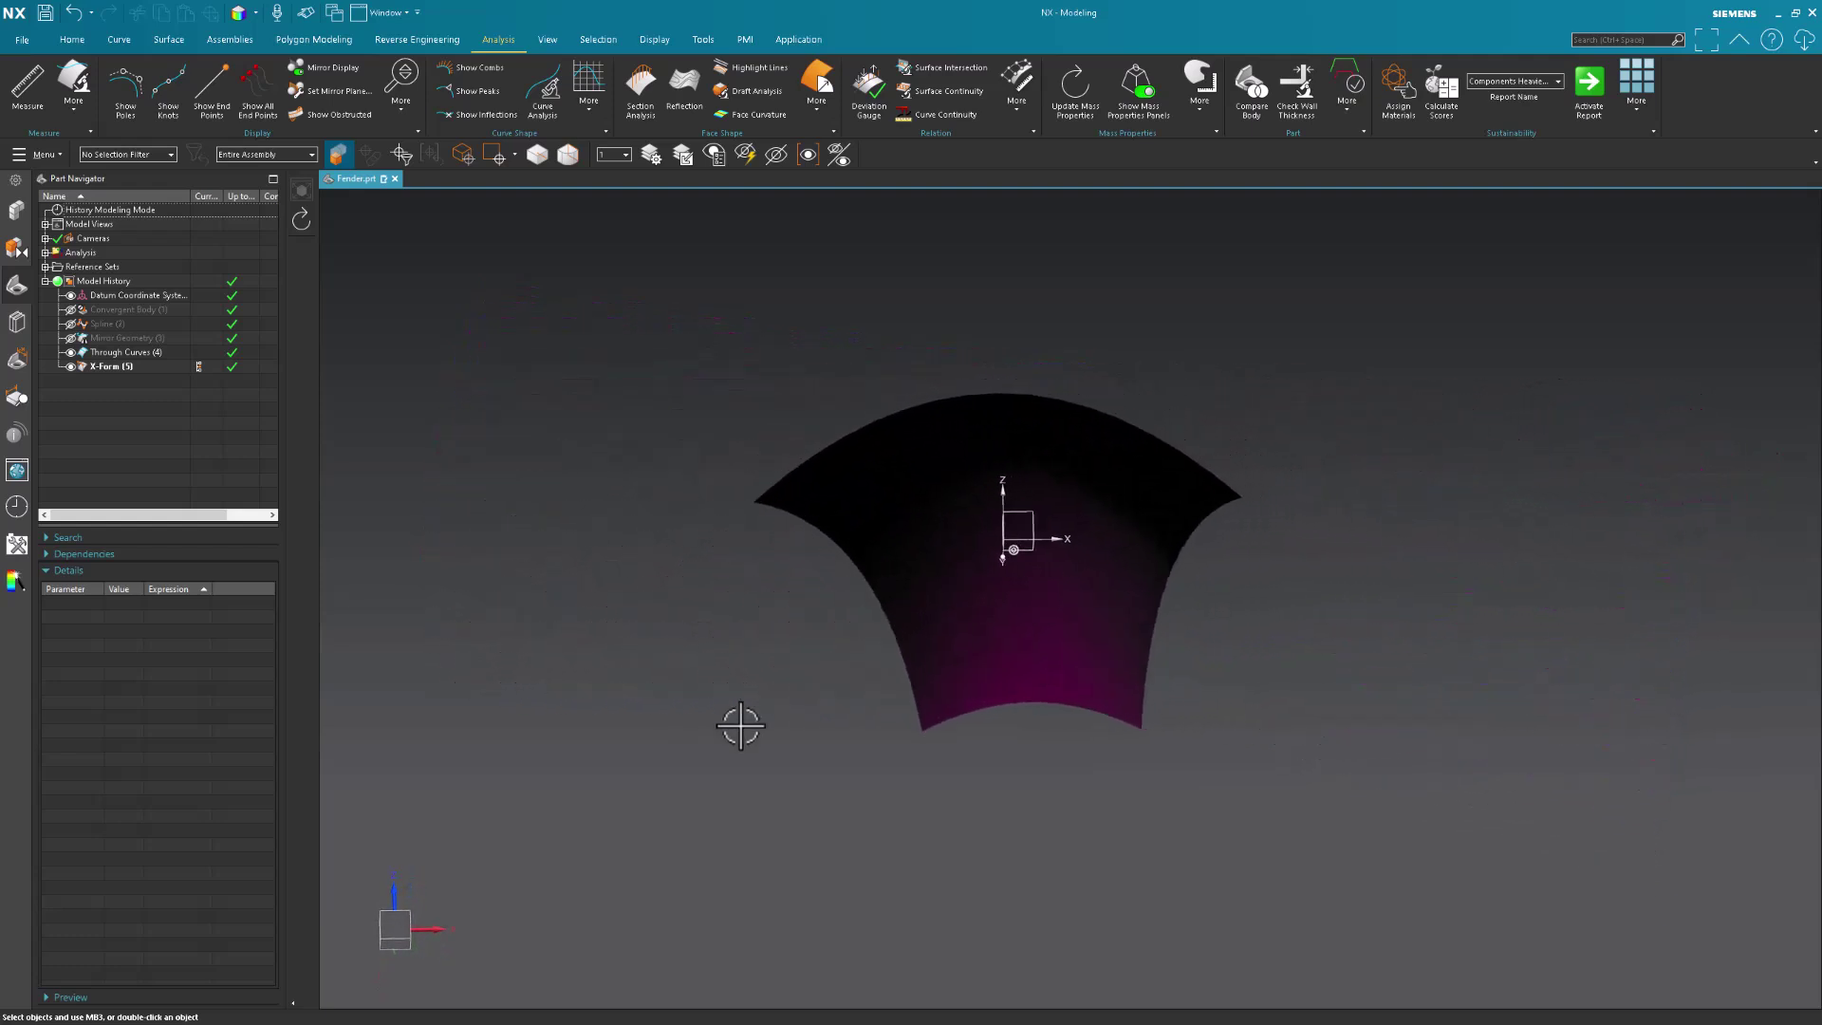
middle_click_drag(740, 726, 617, 692)
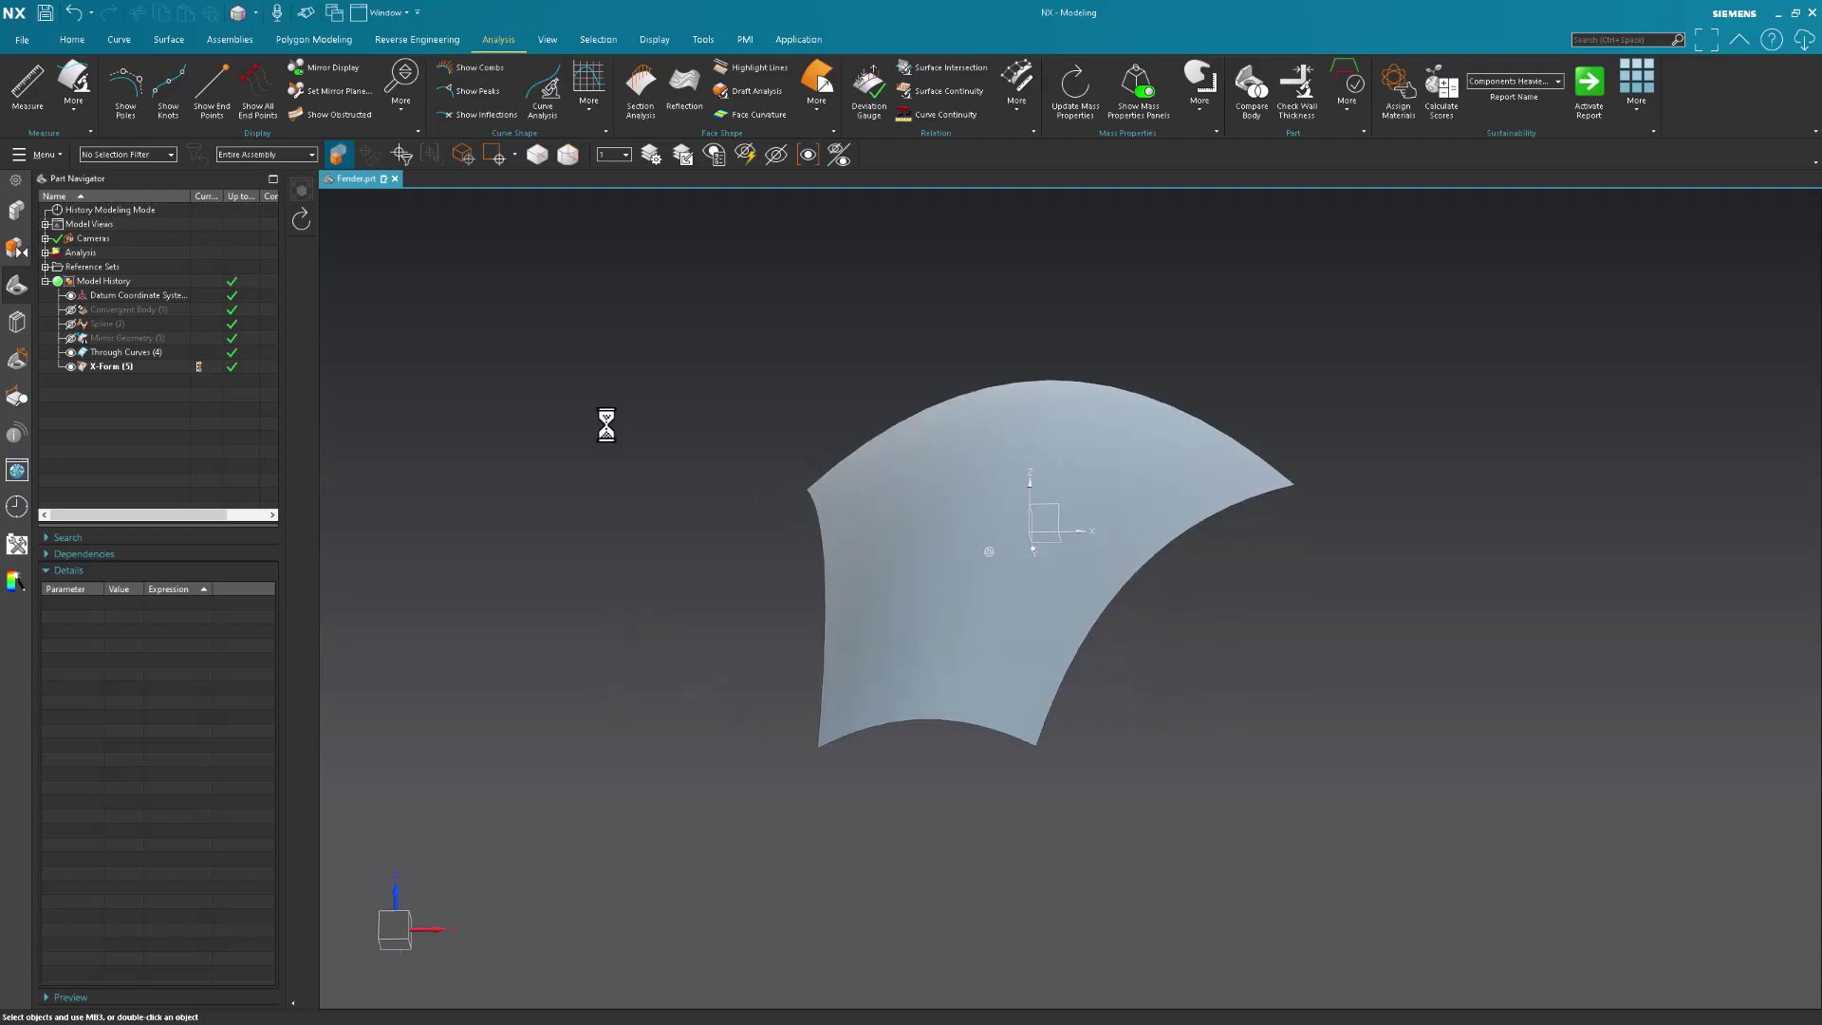
left_click(71, 310)
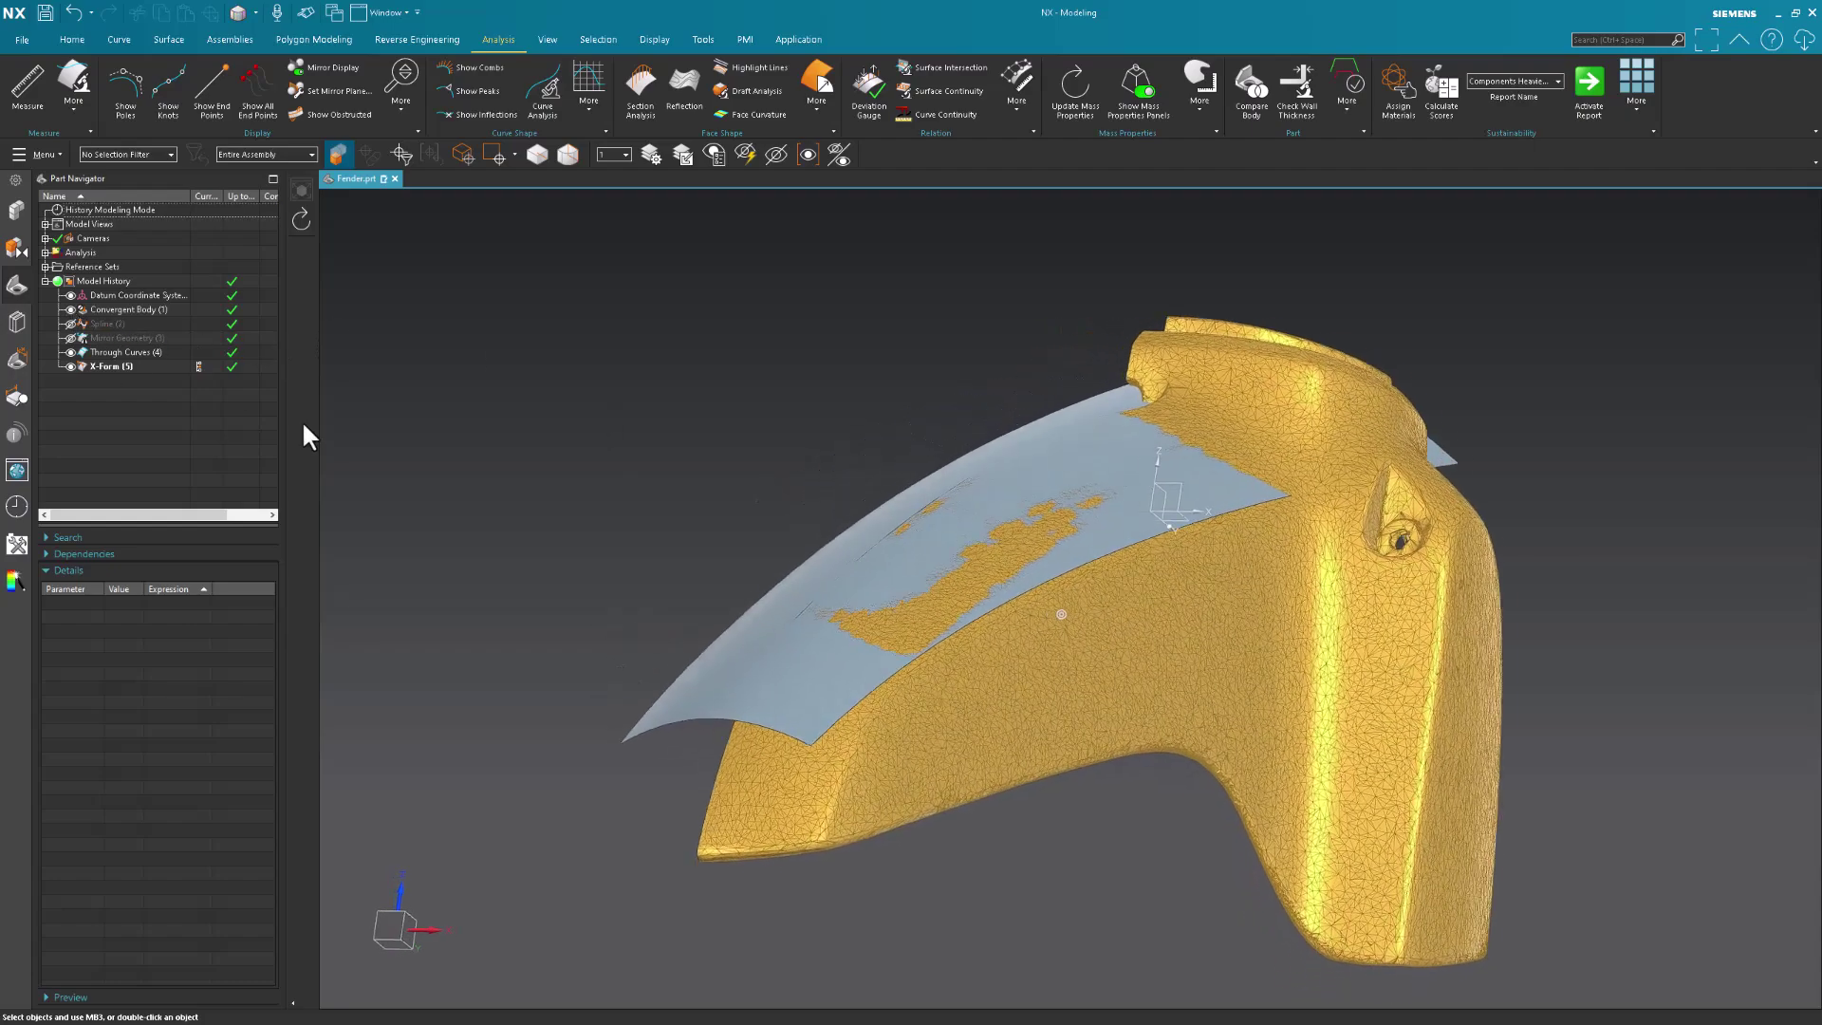